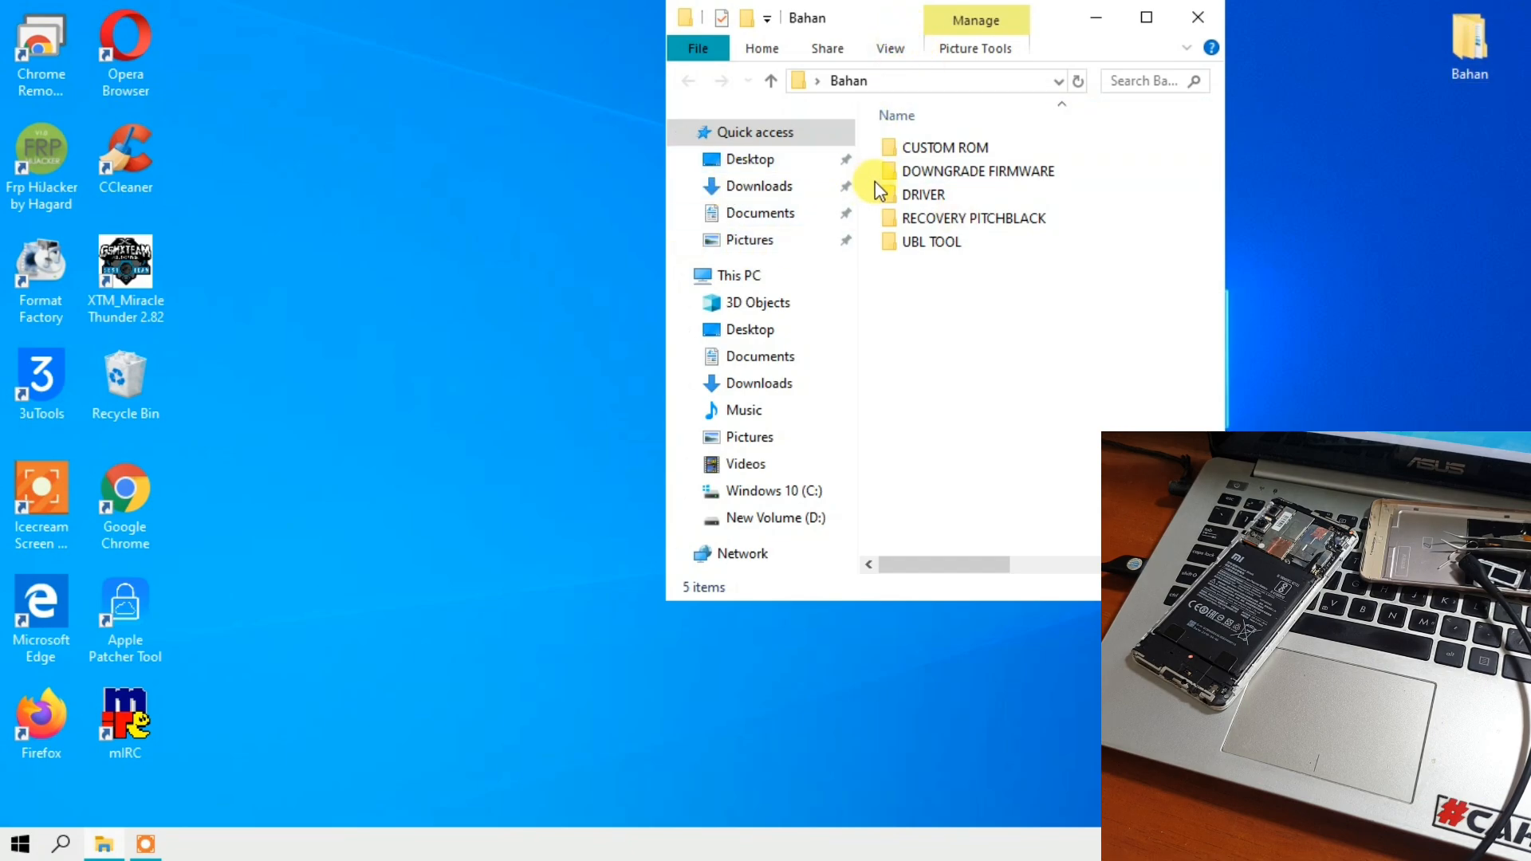
- Open adb-setup-1.4.3.zip from the DRIVER folder and run adb-setup-1.4.3.exe inside it
{"action": "left_click", "coordinate": [909, 197]}
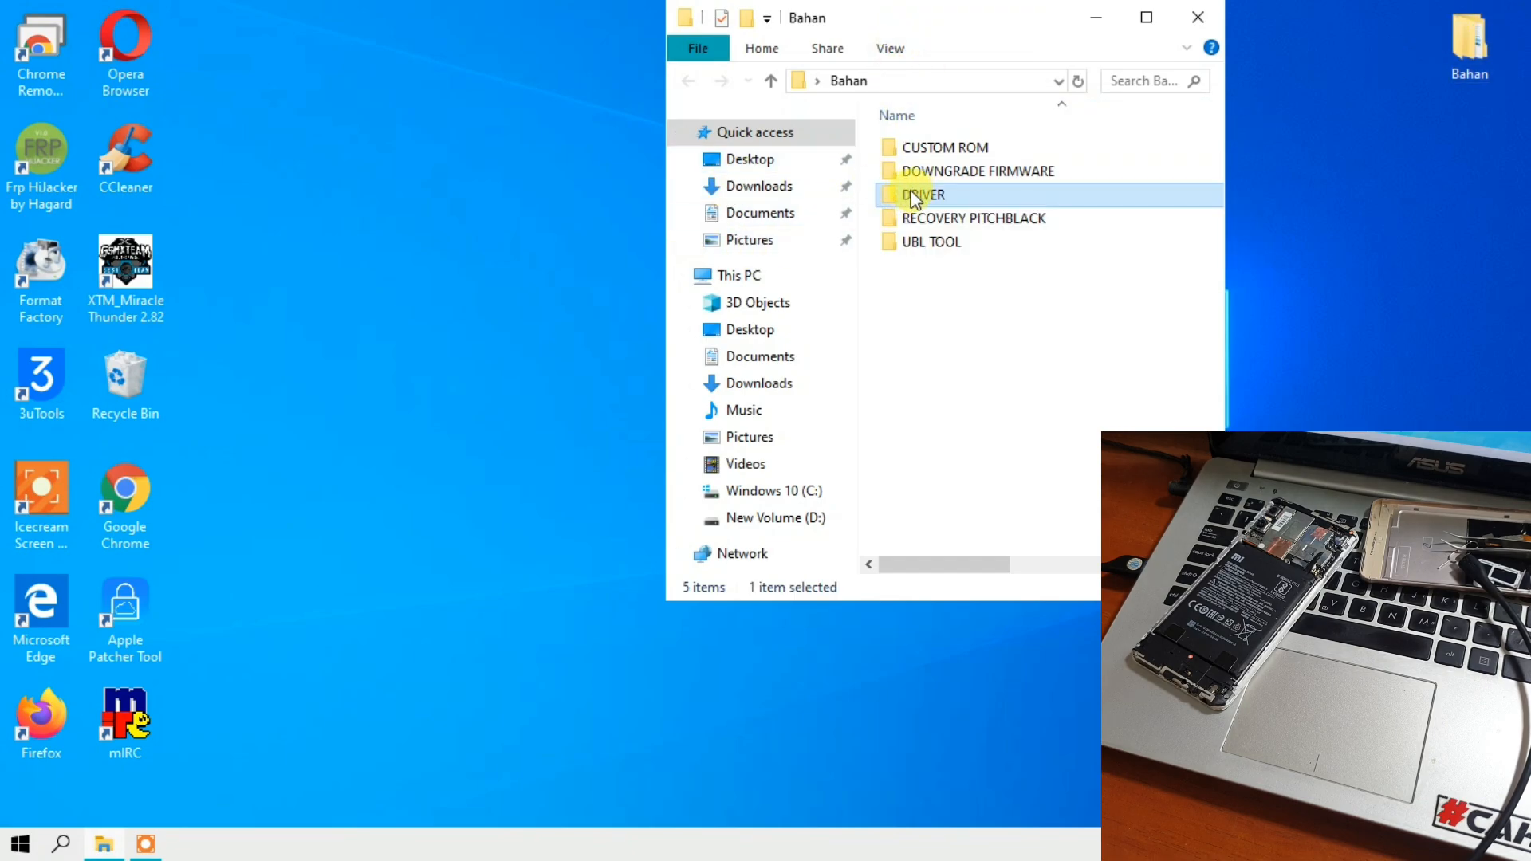
{"action": "double_click", "coordinate": [909, 197]}
{"action": "left_click", "coordinate": [914, 149]}
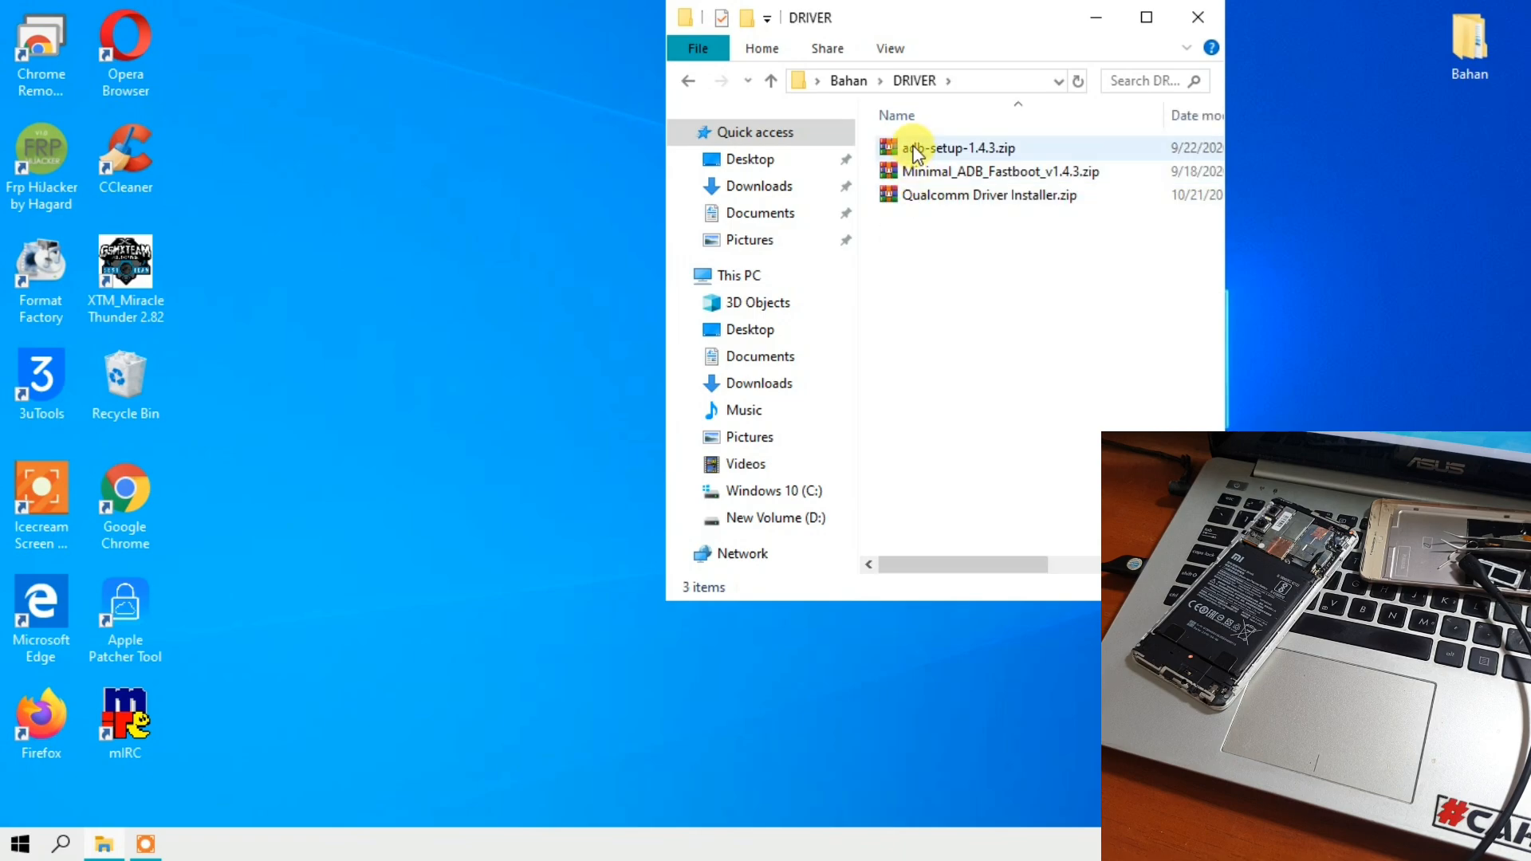
{"action": "double_click", "coordinate": [914, 149]}
{"action": "left_click_drag", "start_coordinate": [652, 70], "coordinate": [226, 24]}
{"action": "left_click", "coordinate": [155, 232]}
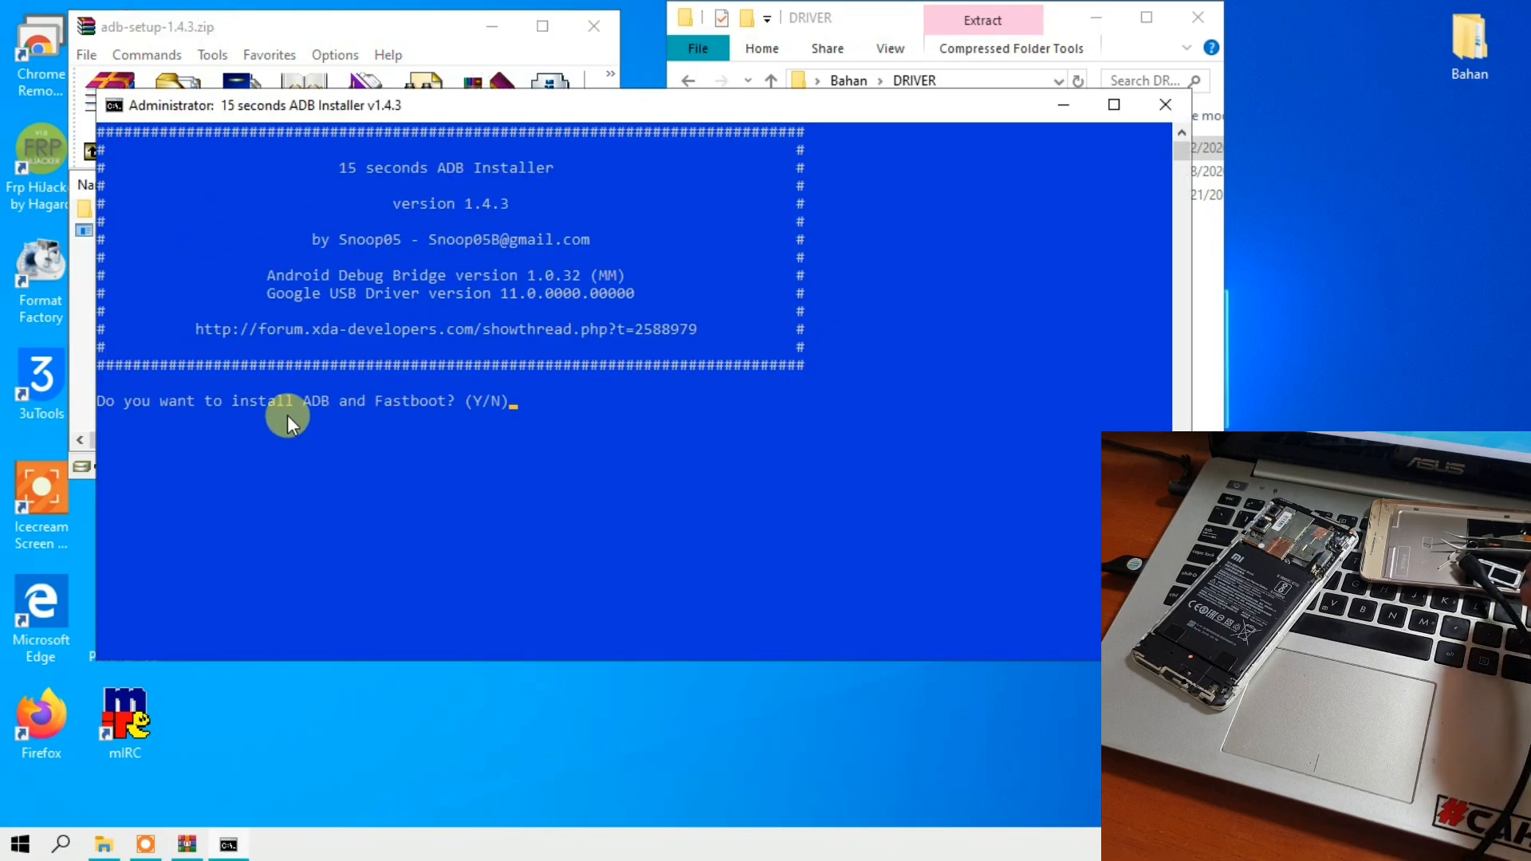
- Answer y to installing ADB and Fastboot, to the system-wide installation and to the device drivers
{"action": "type", "text": "y"}
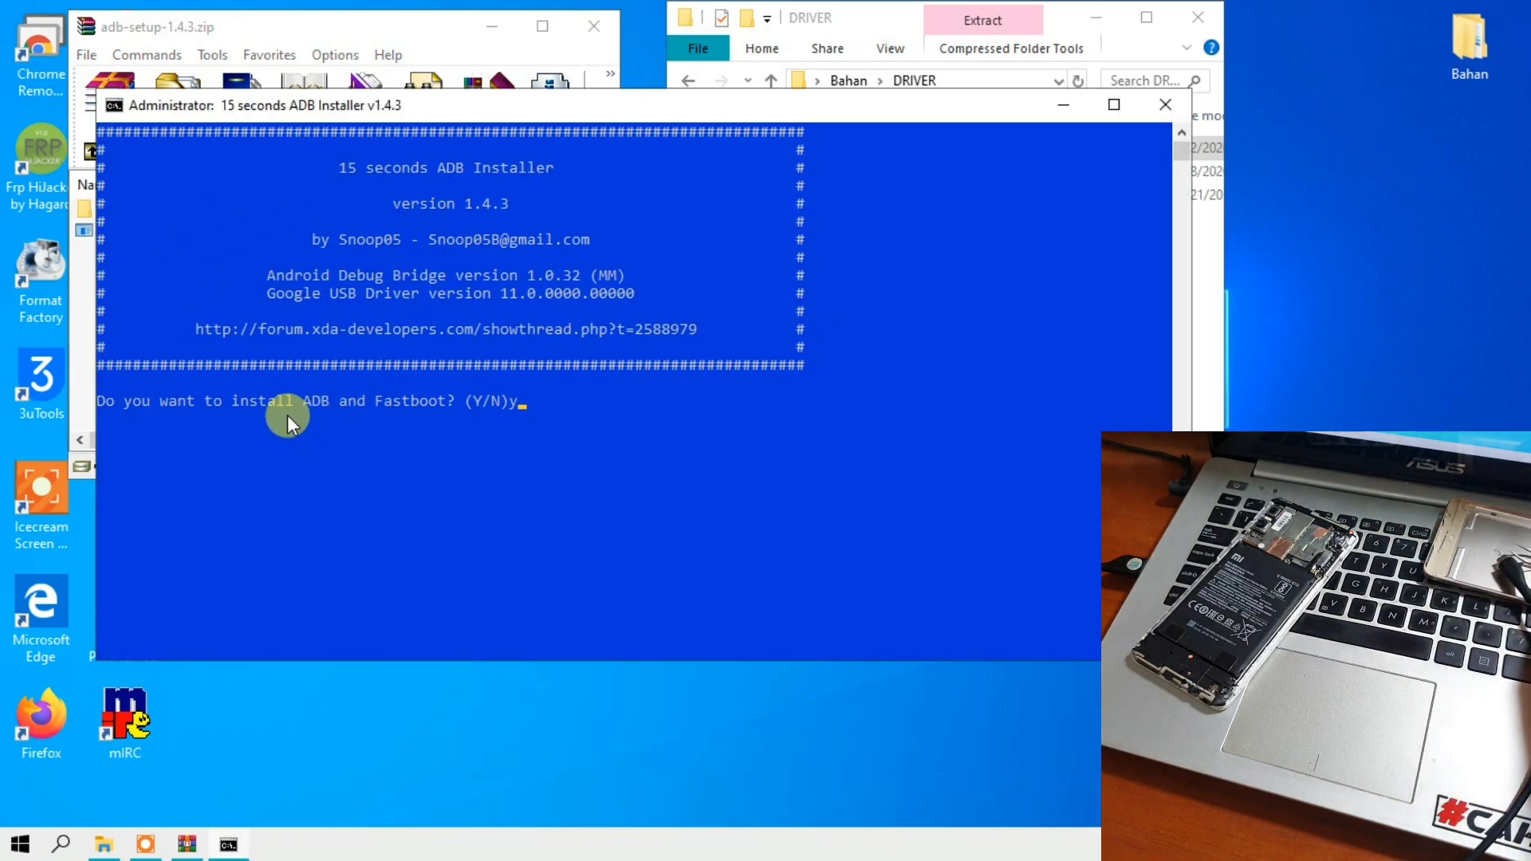
{"action": "key", "text": "Return"}
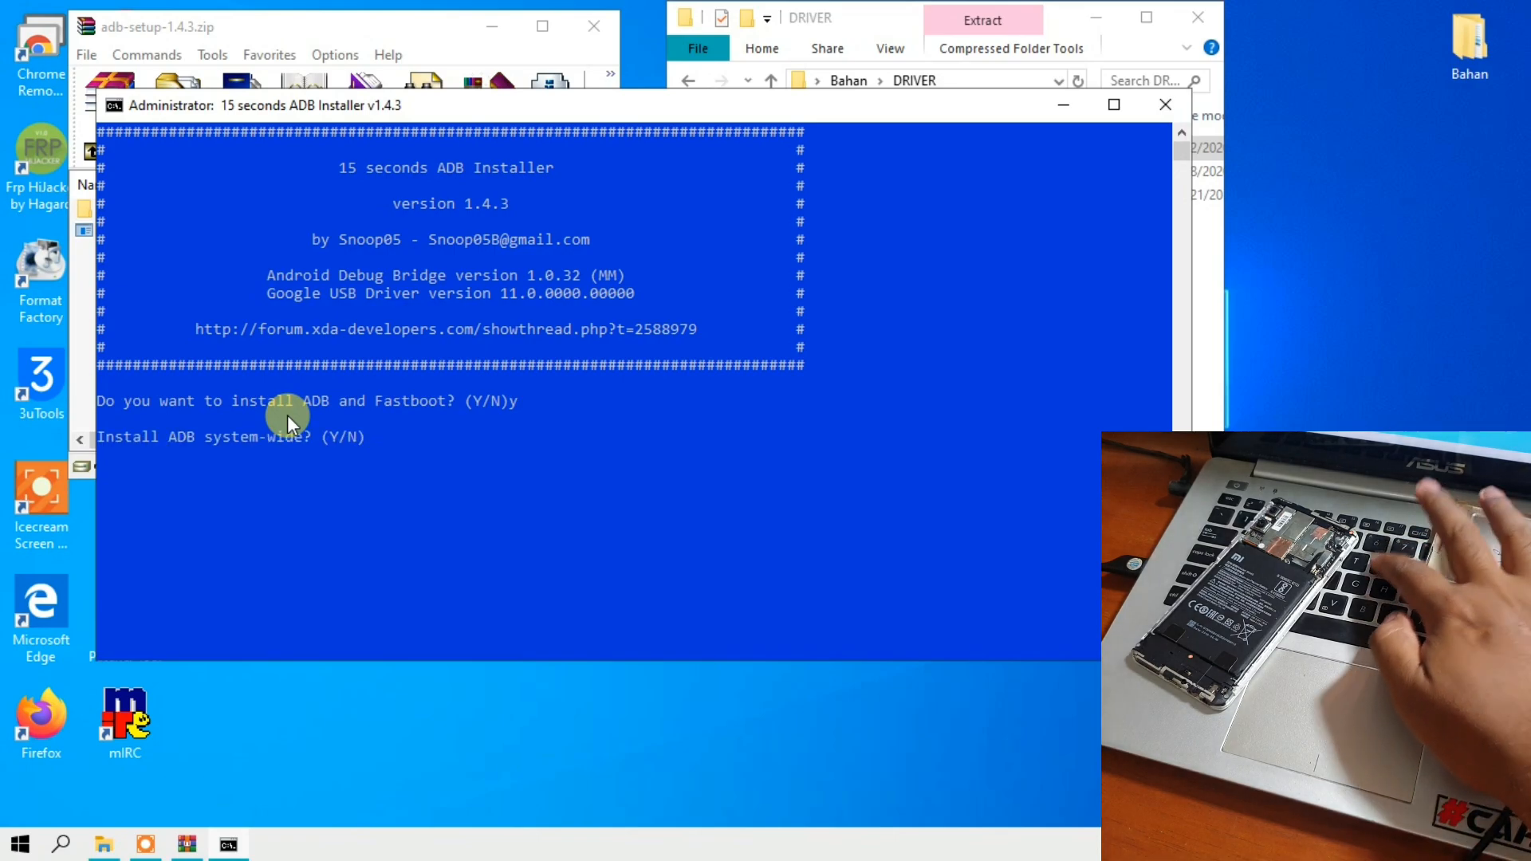
{"action": "type", "text": "y"}
{"action": "key", "text": "Return"}
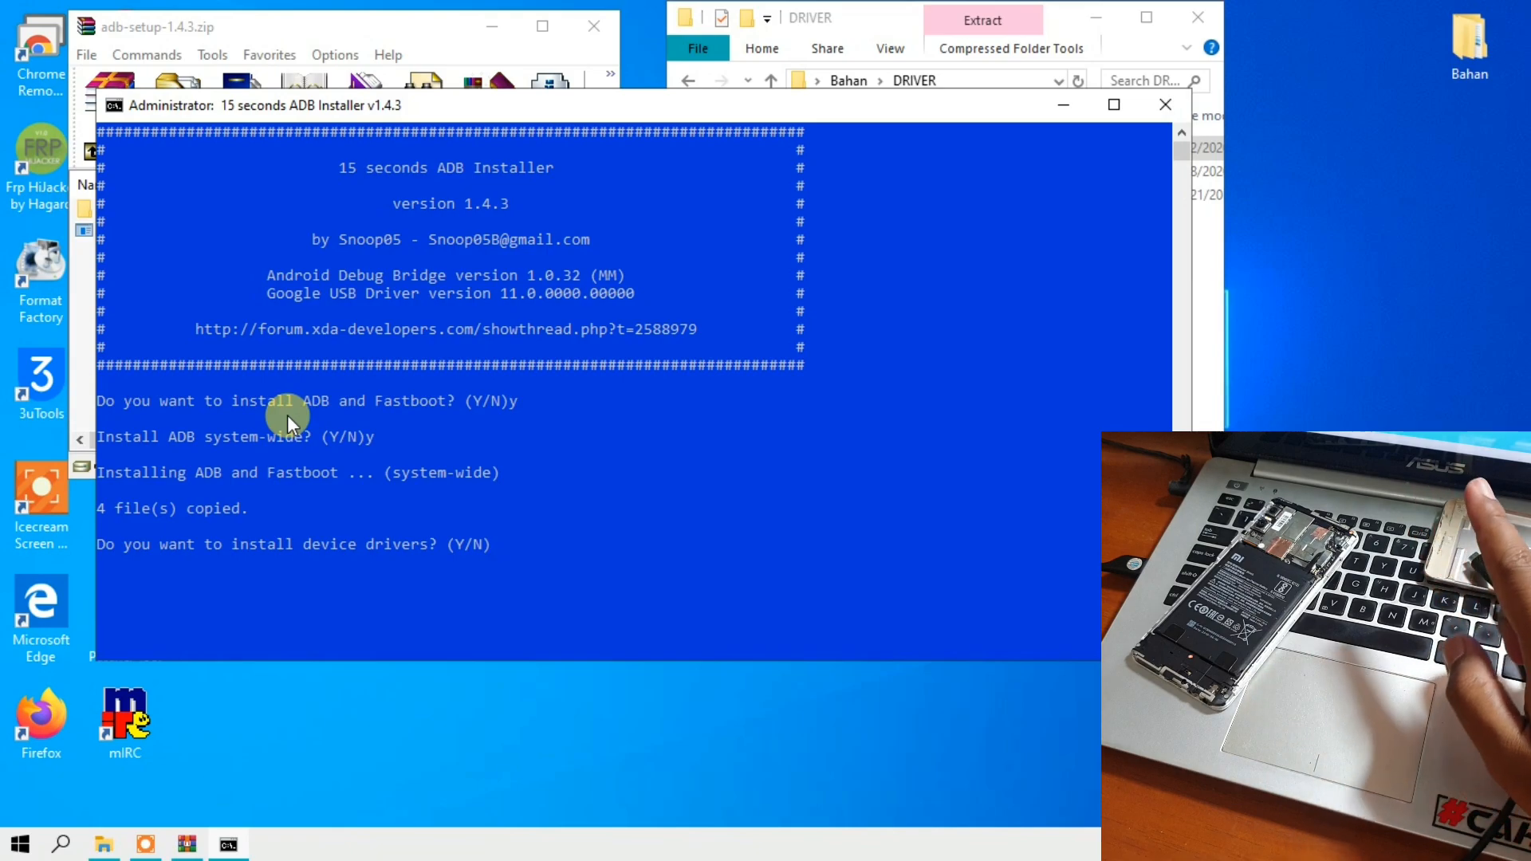
{"action": "type", "text": "y"}
{"action": "key", "text": "Return"}
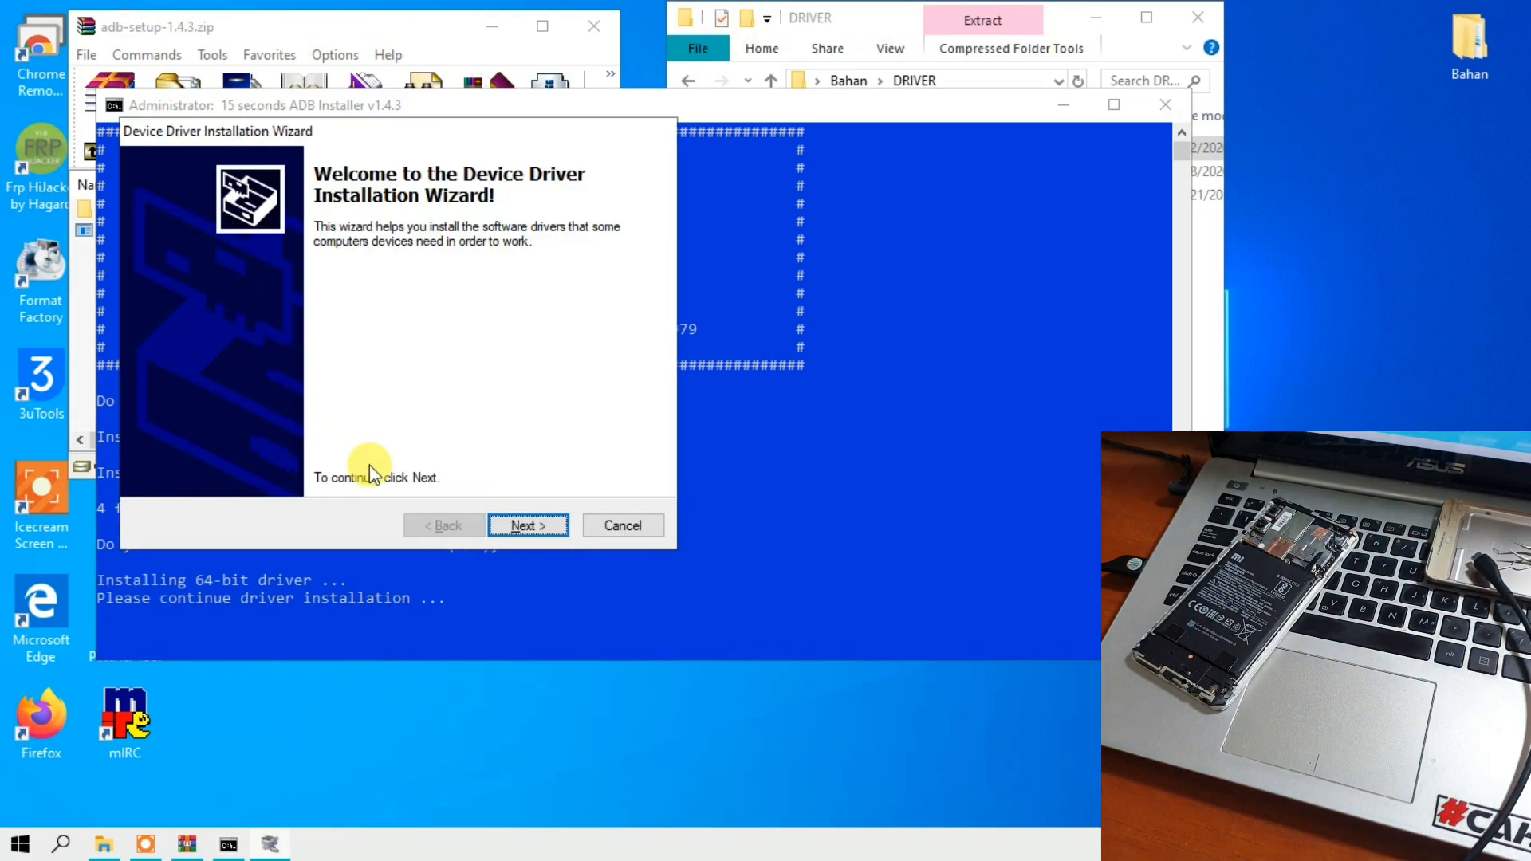
- Complete the Device Driver Installation Wizard and close the adb-setup-1.4.3.zip archive
{"action": "left_click", "coordinate": [515, 523]}
{"action": "left_click", "coordinate": [526, 525]}
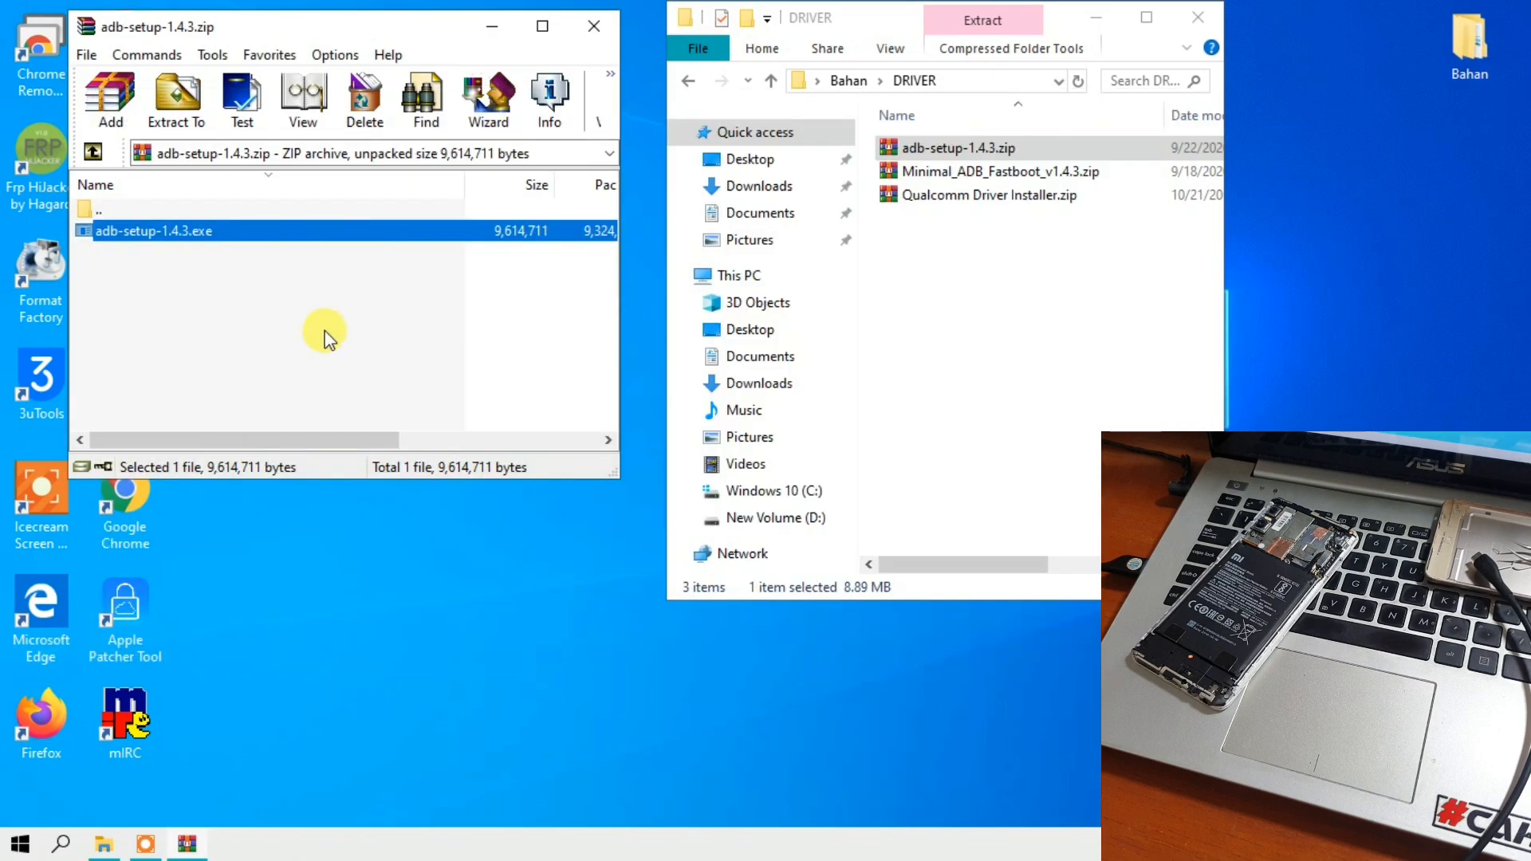
{"action": "left_click", "coordinate": [591, 28]}
- Open Minimal_ADB_Fastboot_v1.4.3.zip and run Minimal ADB Fastboot v1.4.3.exe from its folder
{"action": "left_click", "coordinate": [917, 171]}
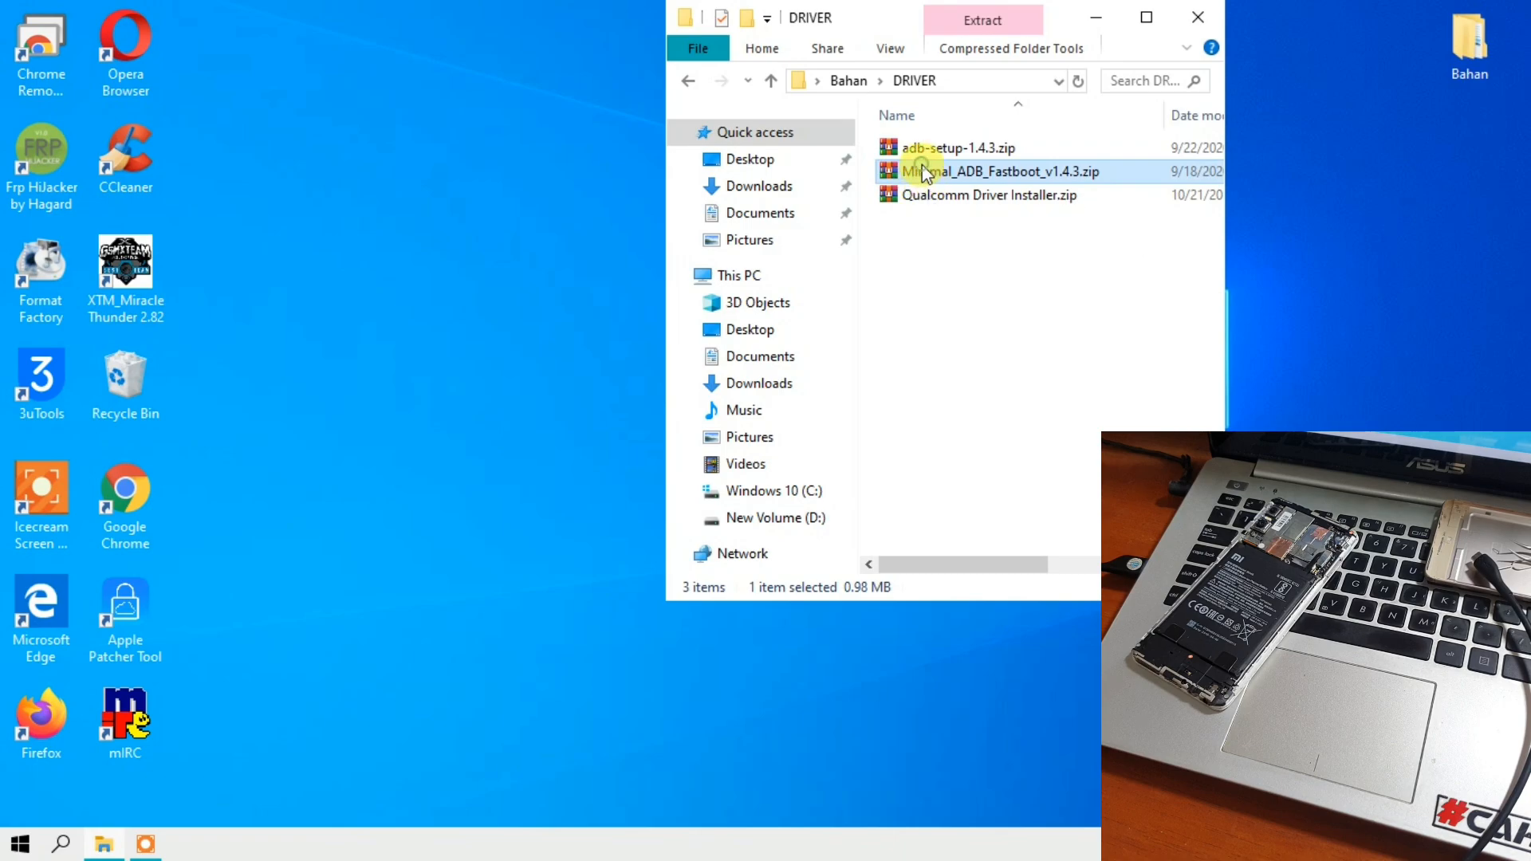
{"action": "double_click", "coordinate": [922, 171]}
{"action": "left_click", "coordinate": [144, 233]}
{"action": "double_click", "coordinate": [144, 231]}
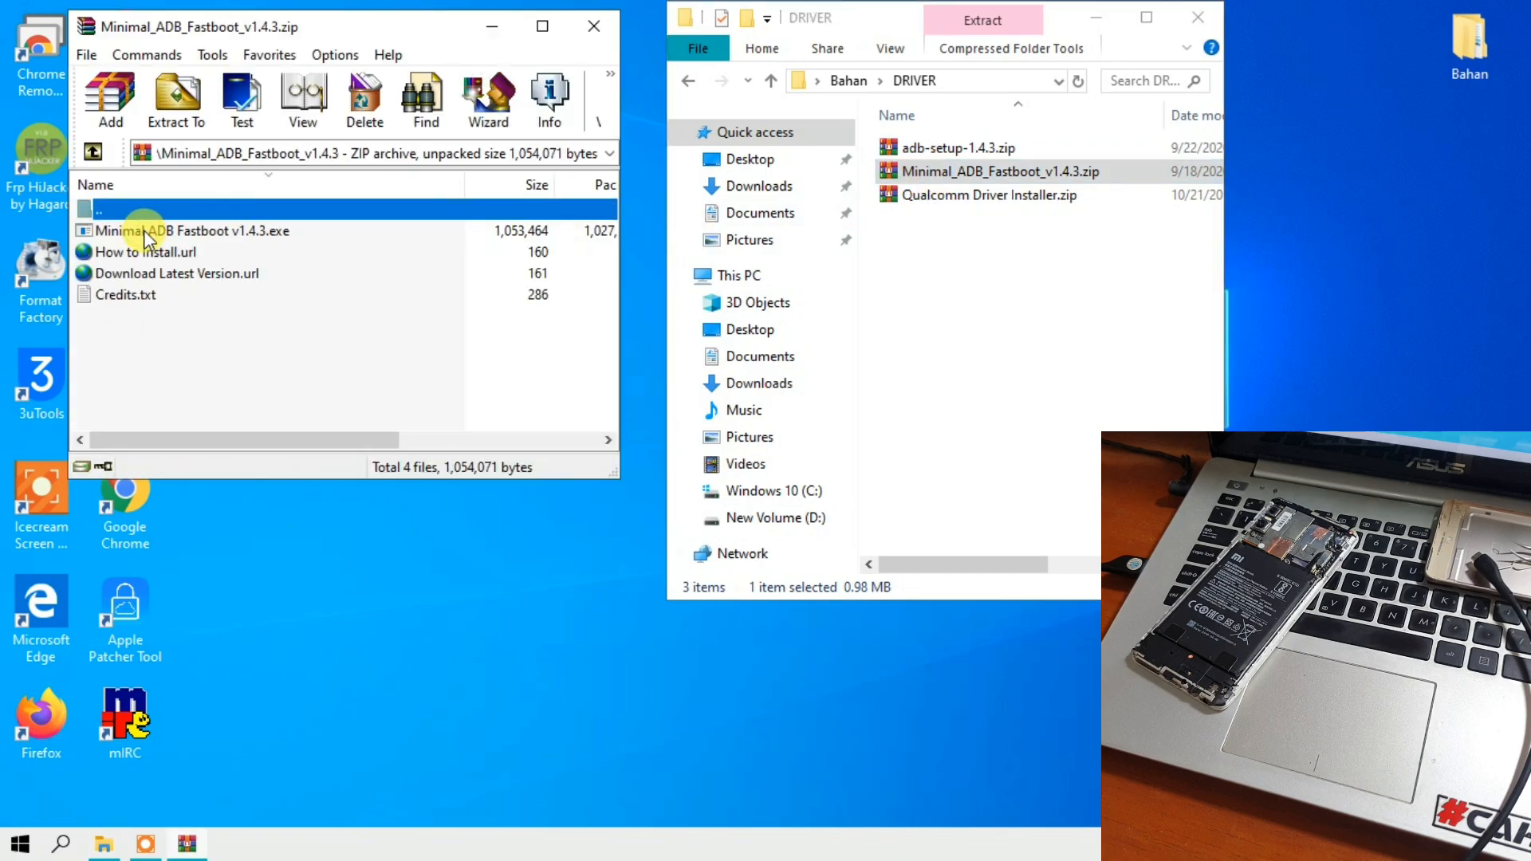
{"action": "double_click", "coordinate": [144, 230]}
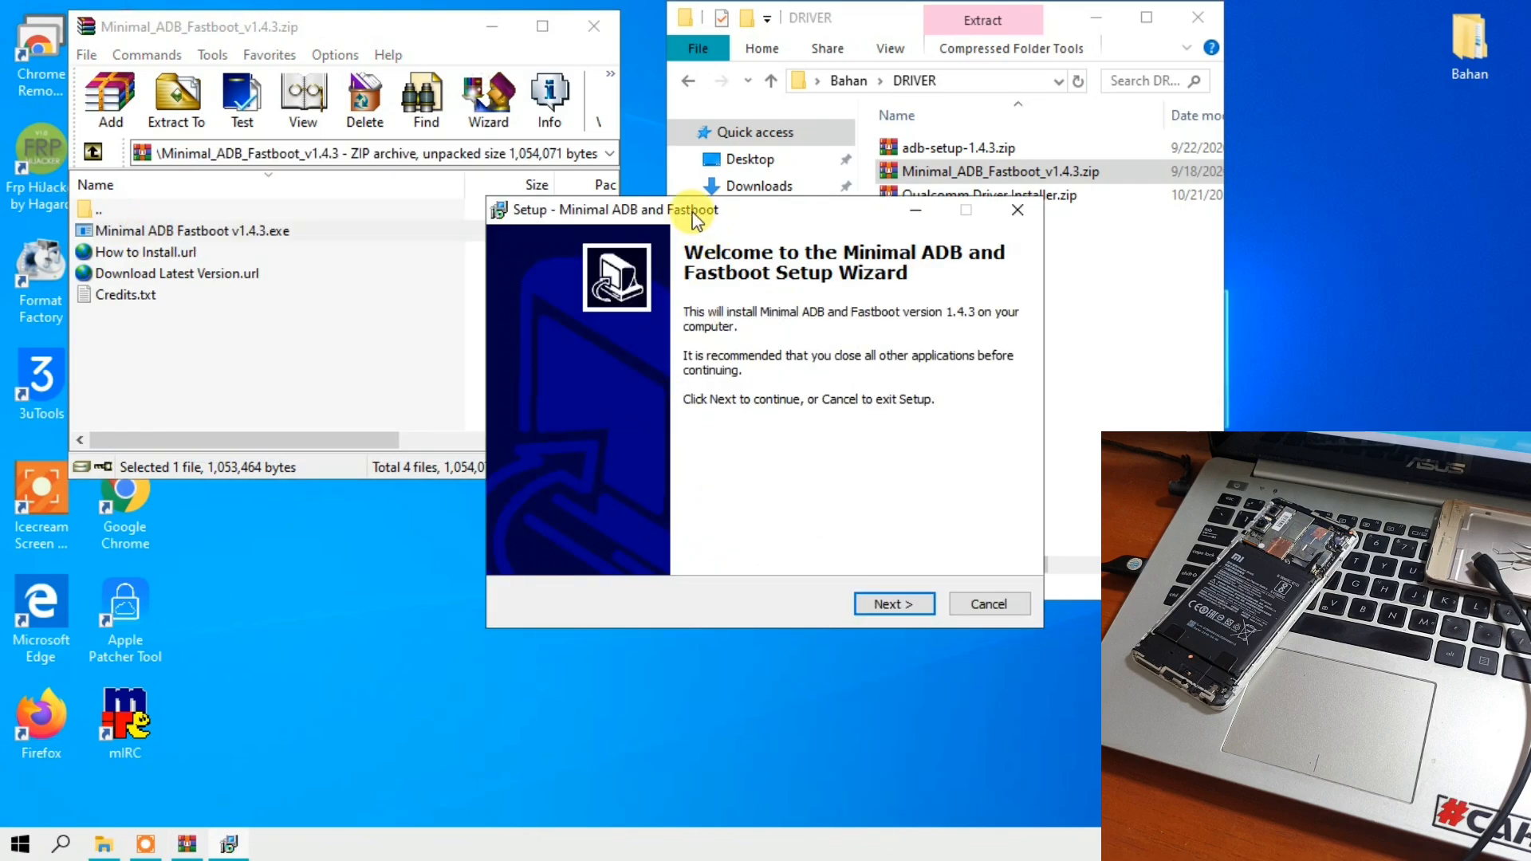
{"action": "left_click_drag", "start_coordinate": [682, 209], "coordinate": [470, 218]}
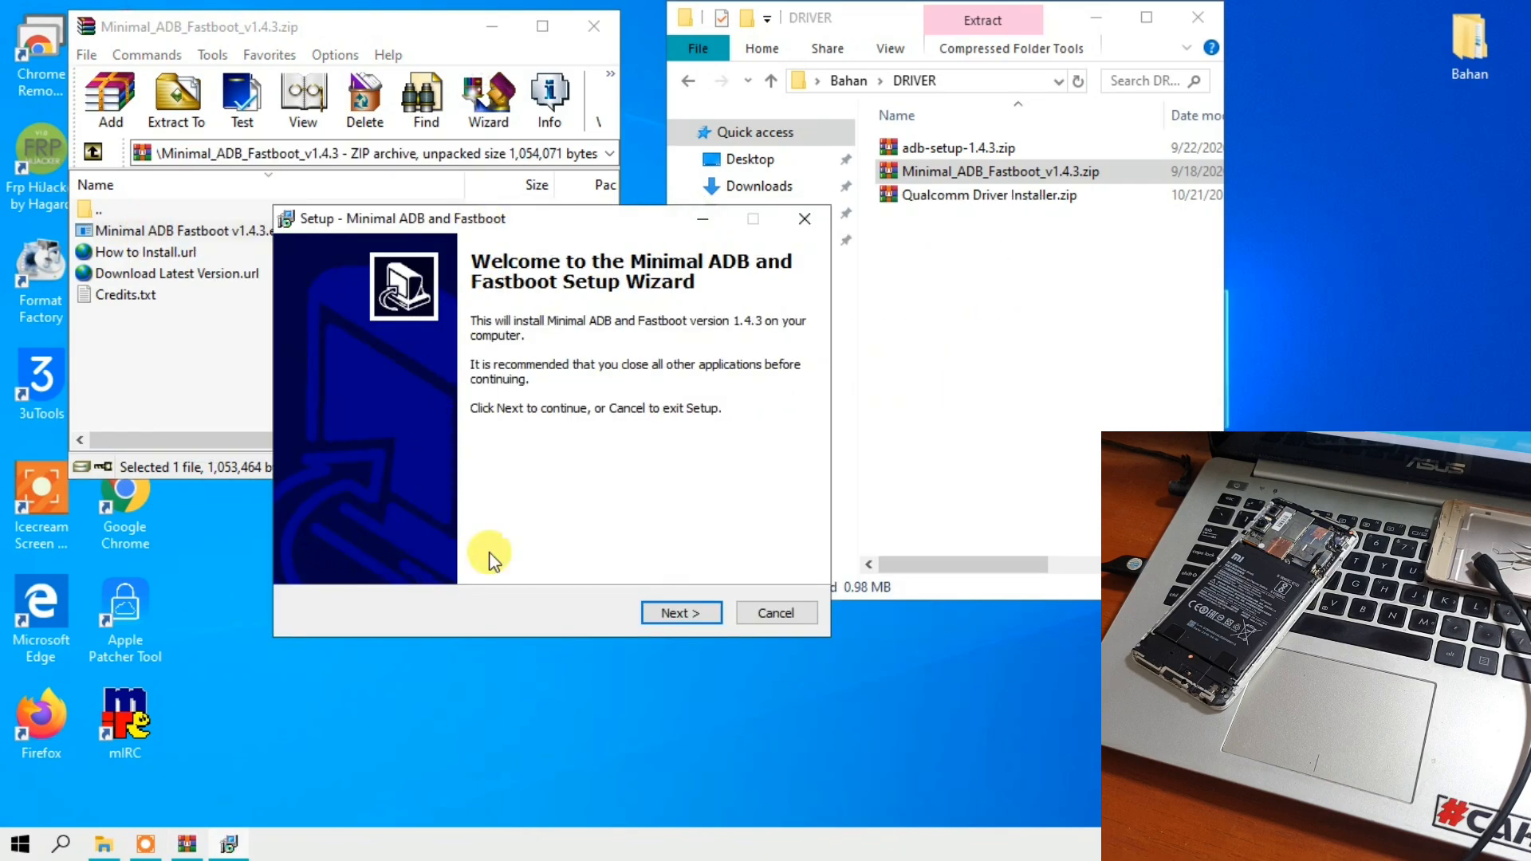
- Accept C:\Program Files (x86)\Minimal ADB and Fastboot as the destination and agree to install into the existing folder
{"action": "left_click", "coordinate": [651, 613]}
{"action": "left_click", "coordinate": [661, 614]}
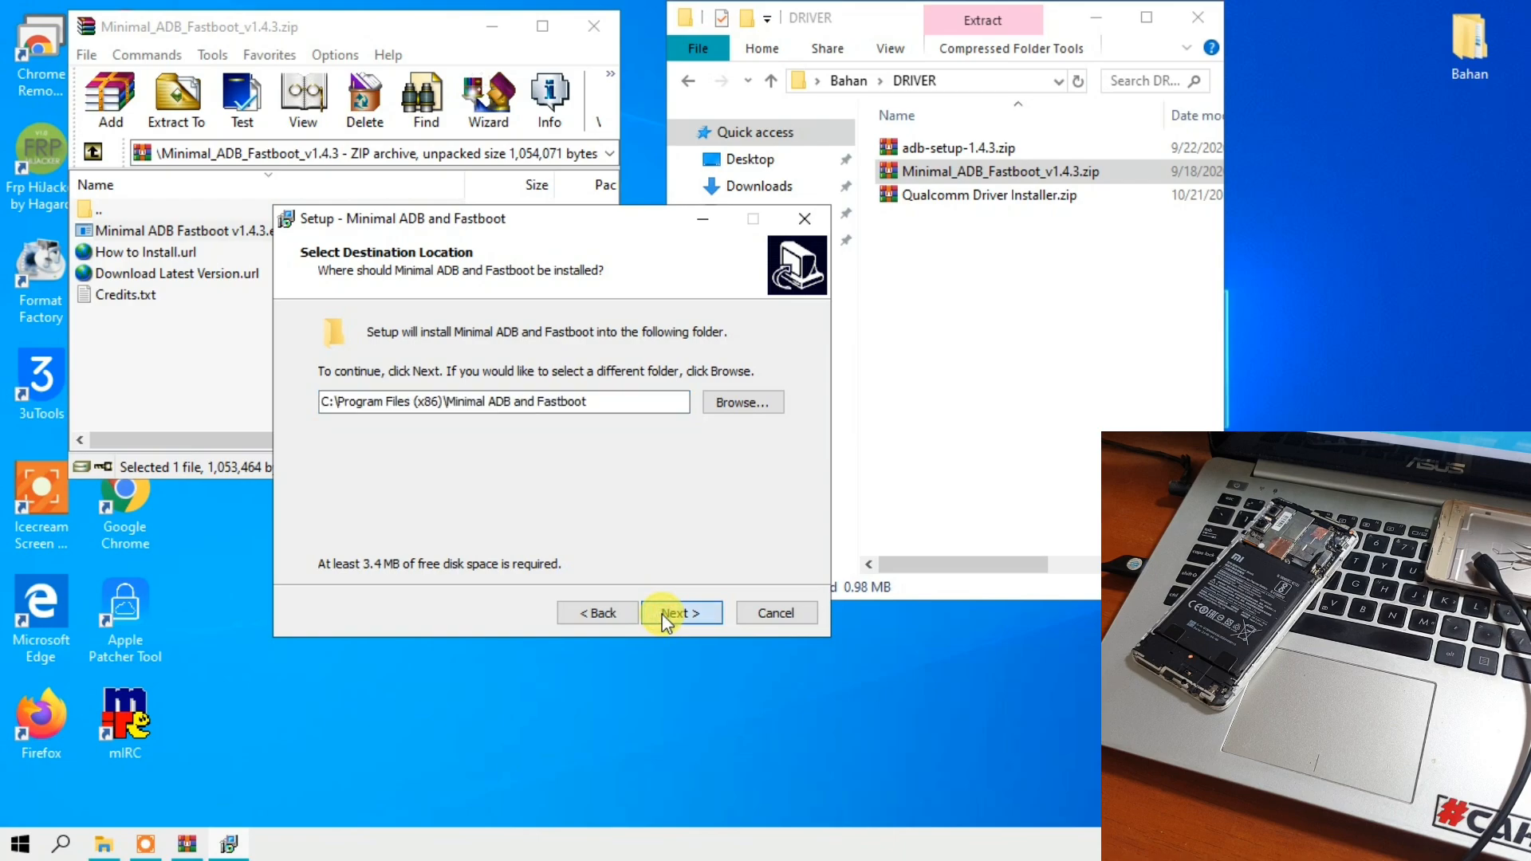
{"action": "left_click", "coordinate": [667, 614]}
{"action": "left_click_drag", "start_coordinate": [709, 350], "coordinate": [206, 204]}
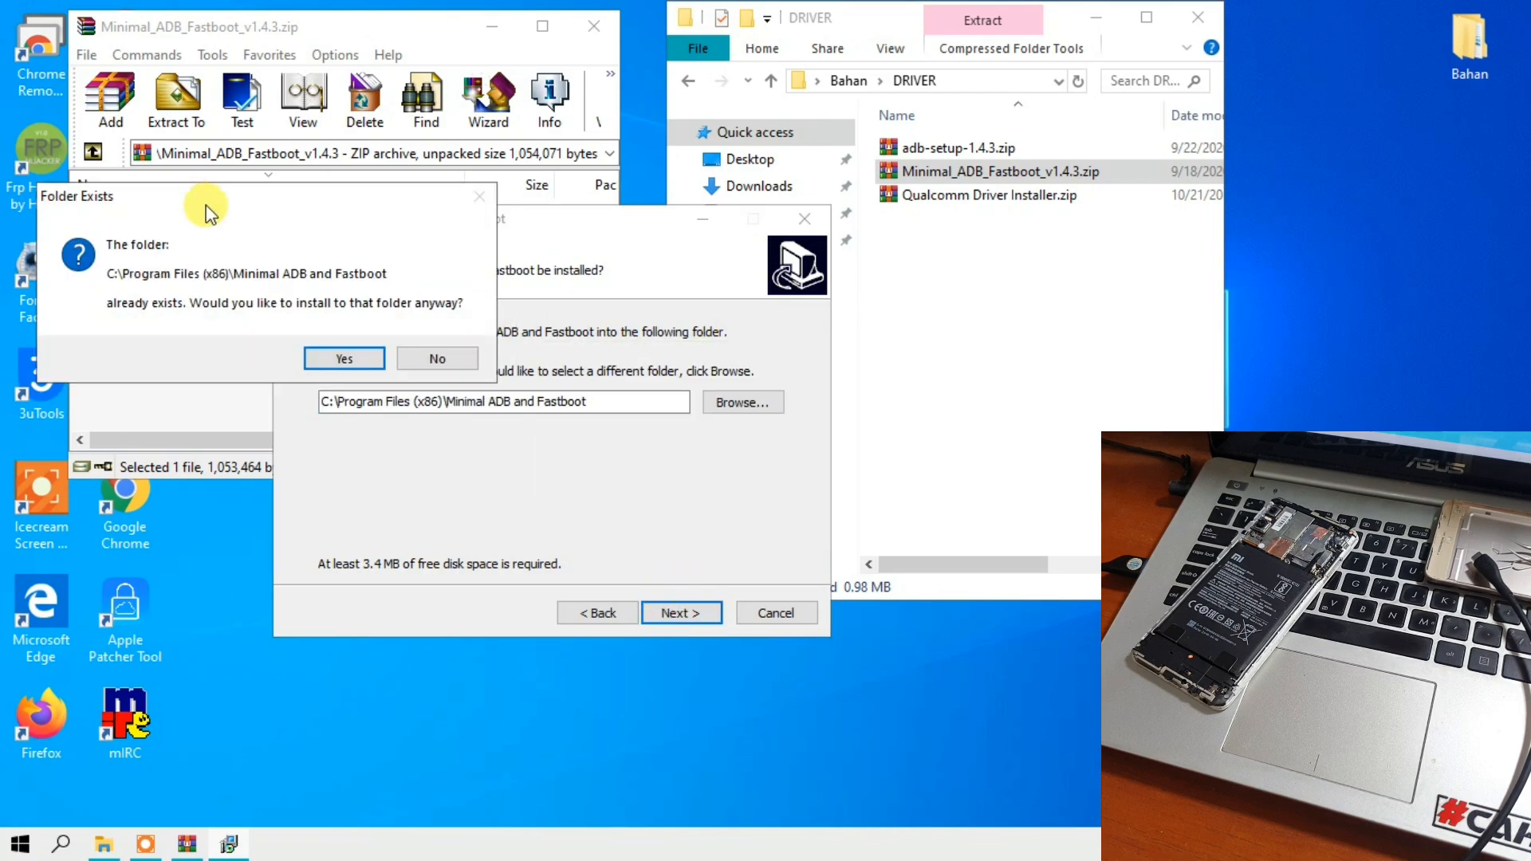
{"action": "left_click", "coordinate": [322, 364]}
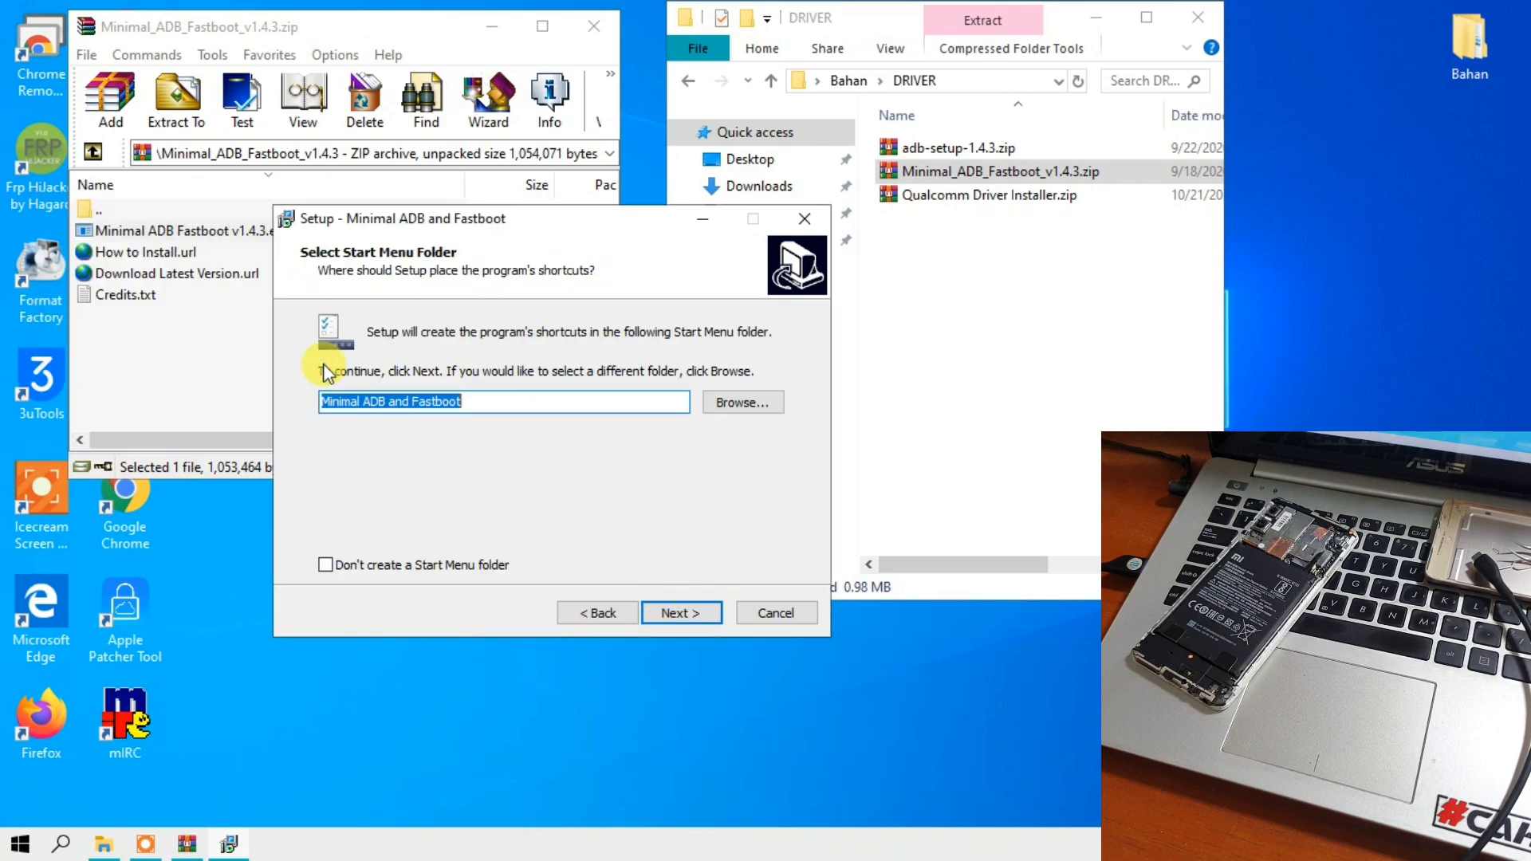
- Keep the default Start Menu folder, enable the desktop icon, and install Minimal ADB and Fastboot with launch on finish
{"action": "left_click", "coordinate": [671, 614]}
{"action": "left_click", "coordinate": [388, 401]}
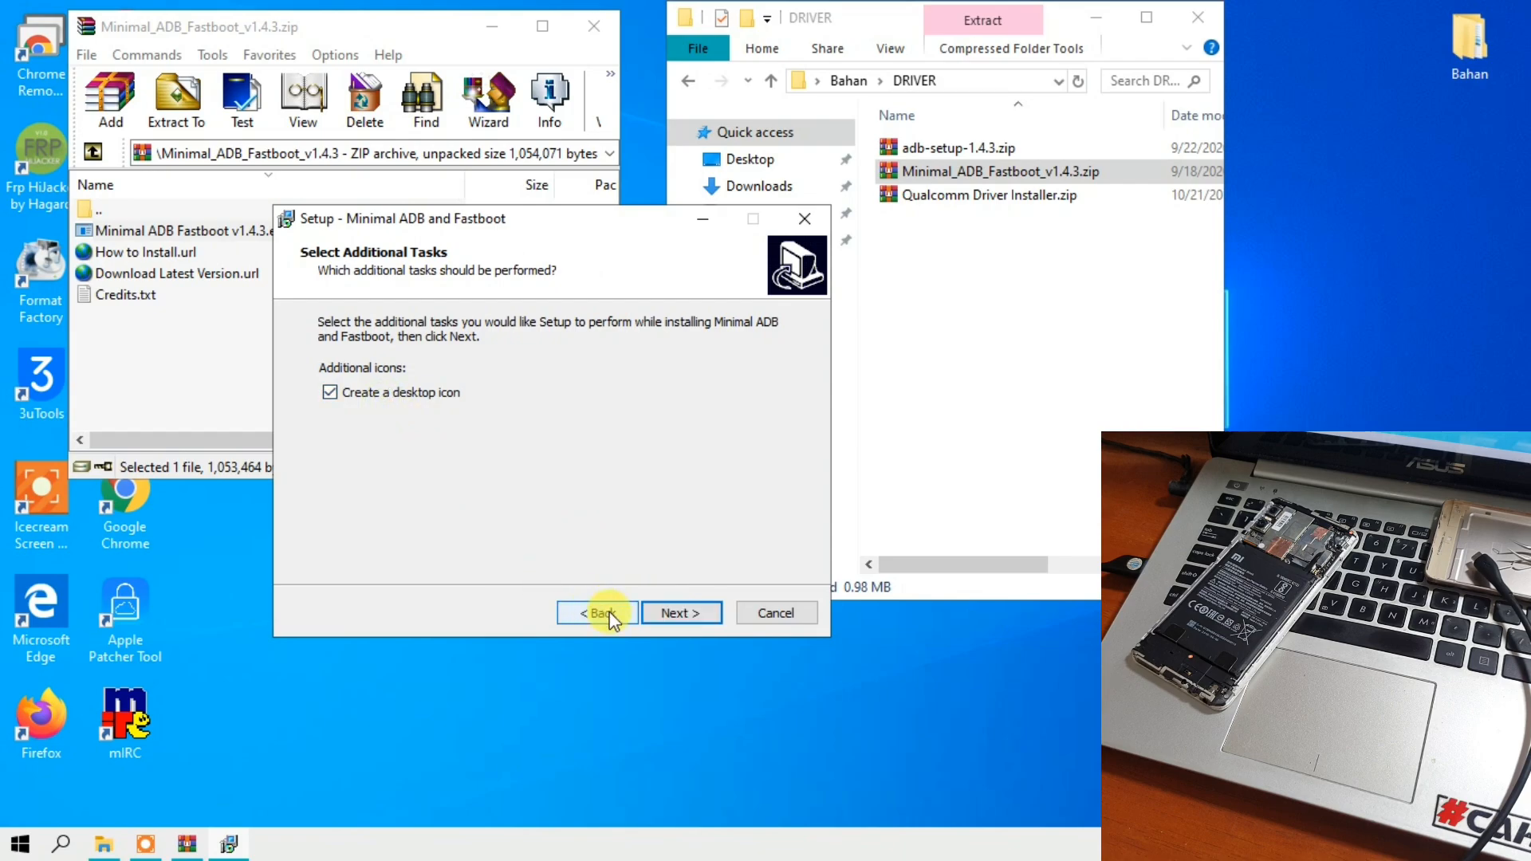
{"action": "left_click", "coordinate": [662, 614]}
{"action": "left_click", "coordinate": [663, 615]}
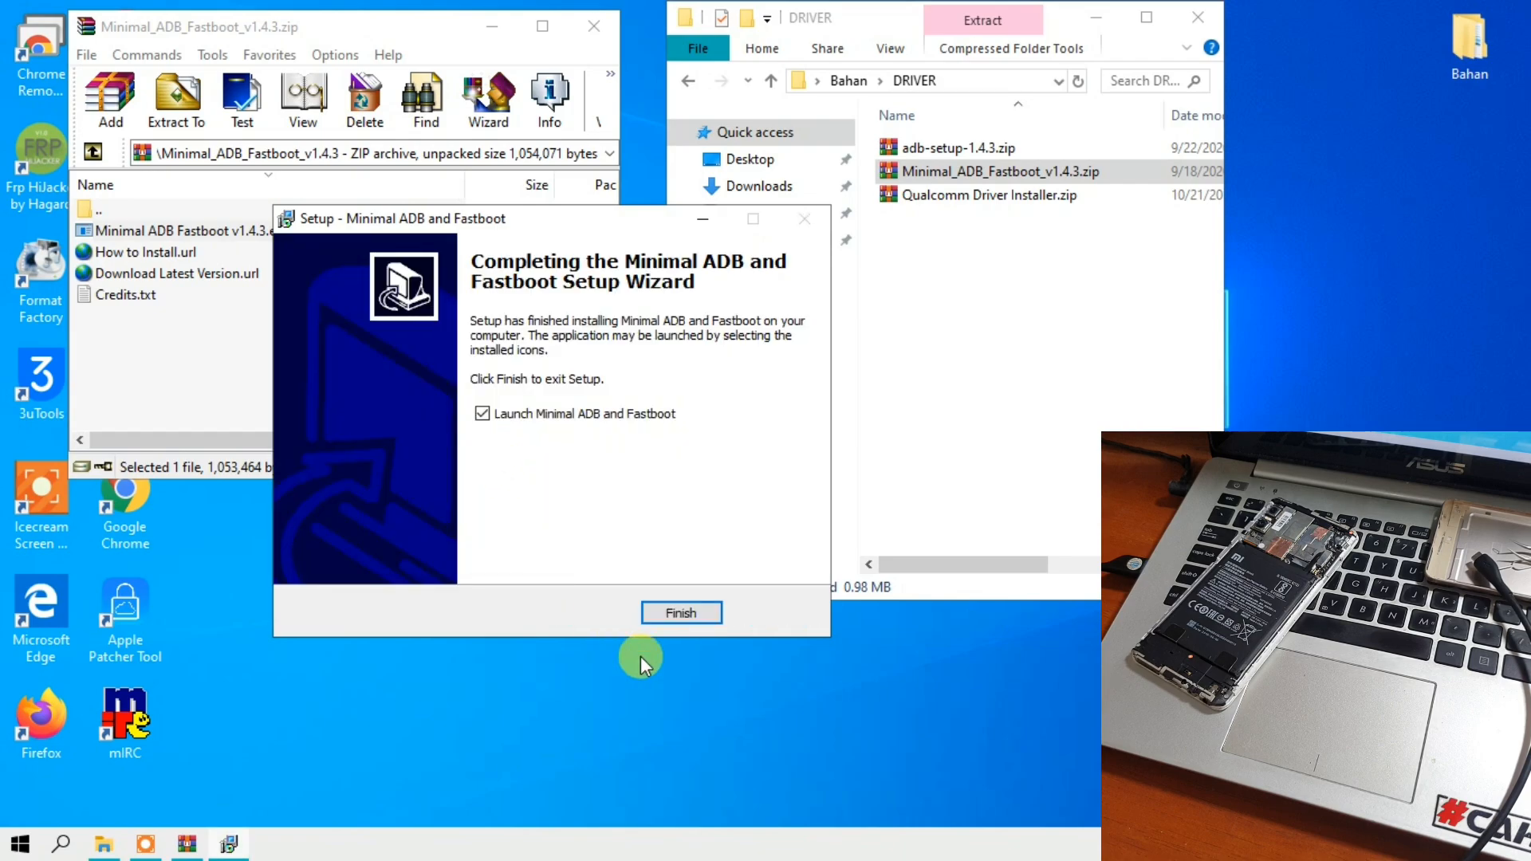
{"action": "left_click", "coordinate": [652, 614]}
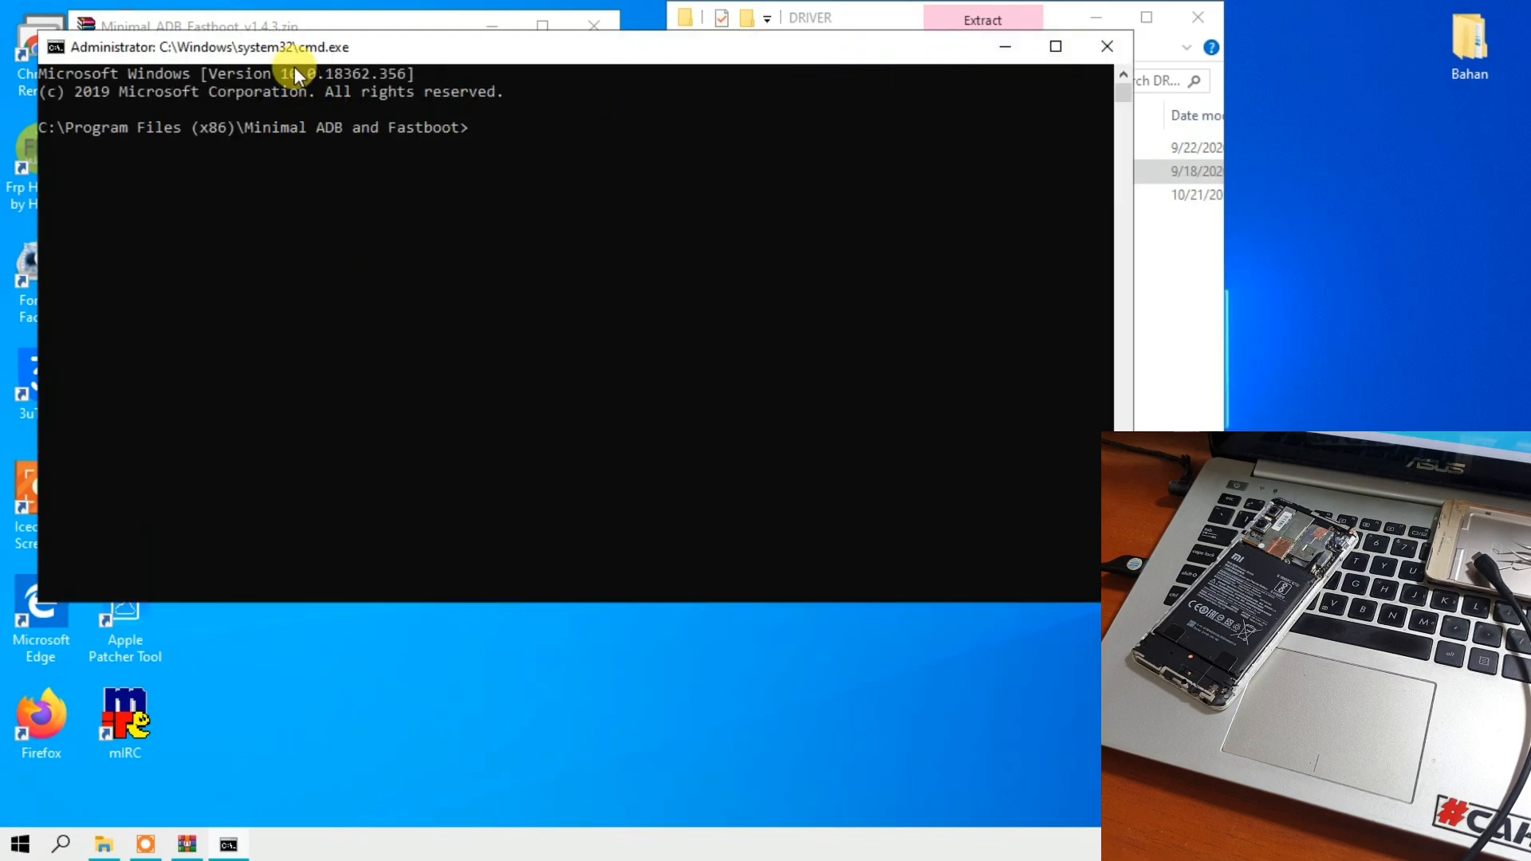
- Close the Minimal_ADB_Fastboot_v1.4.3.zip archive and the Minimal ADB and Fastboot command window
{"action": "mouse_move", "coordinate": [291, 56]}
{"action": "left_mouse_down"}
{"action": "mouse_move", "coordinate": [294, 75]}
{"action": "mouse_move", "coordinate": [275, 78]}
{"action": "left_mouse_up"}
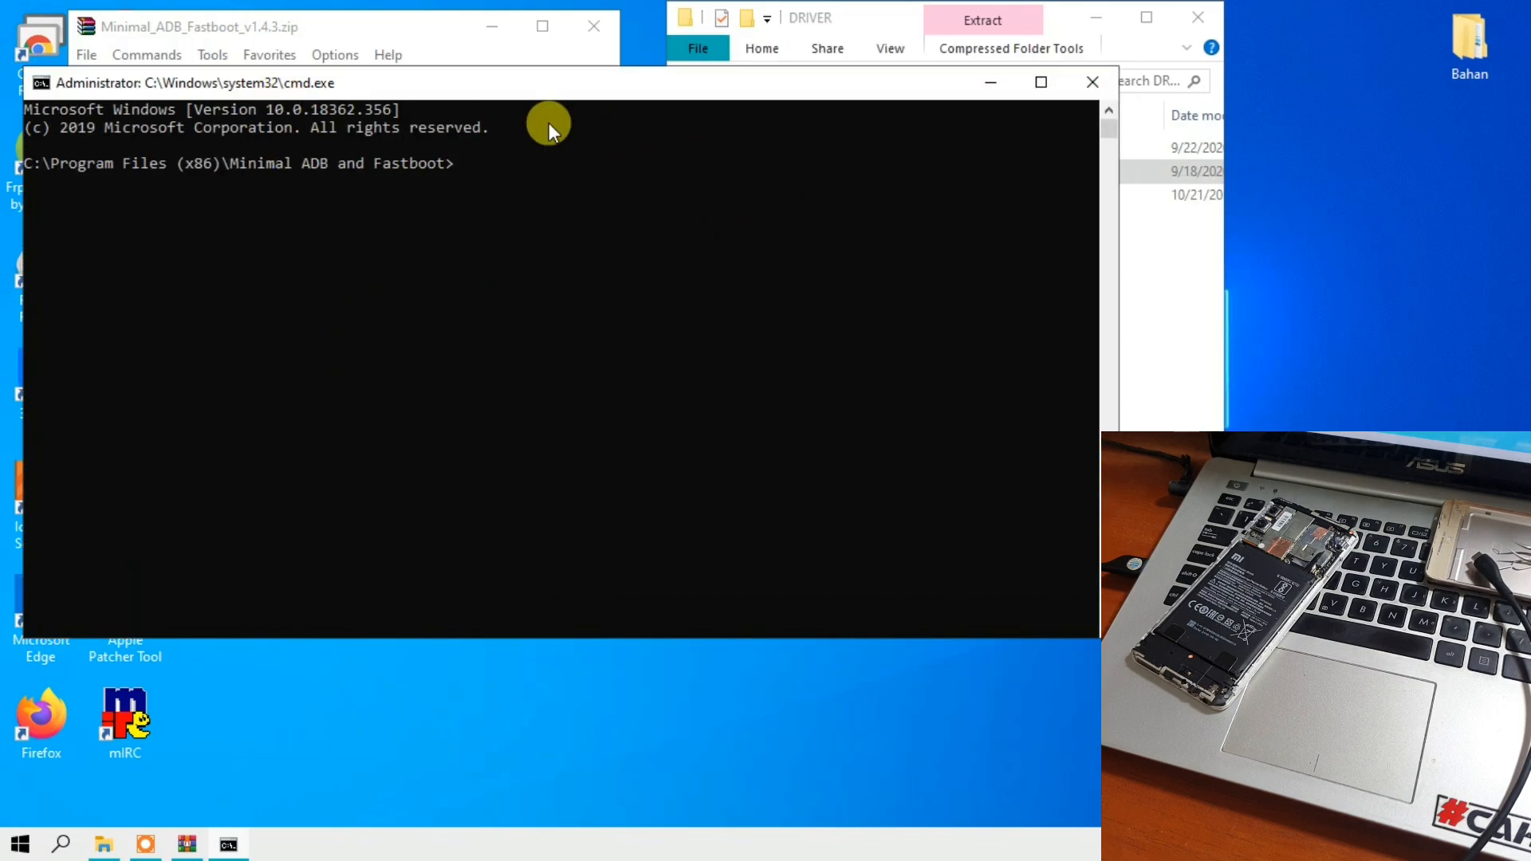
{"action": "left_click", "coordinate": [365, 25]}
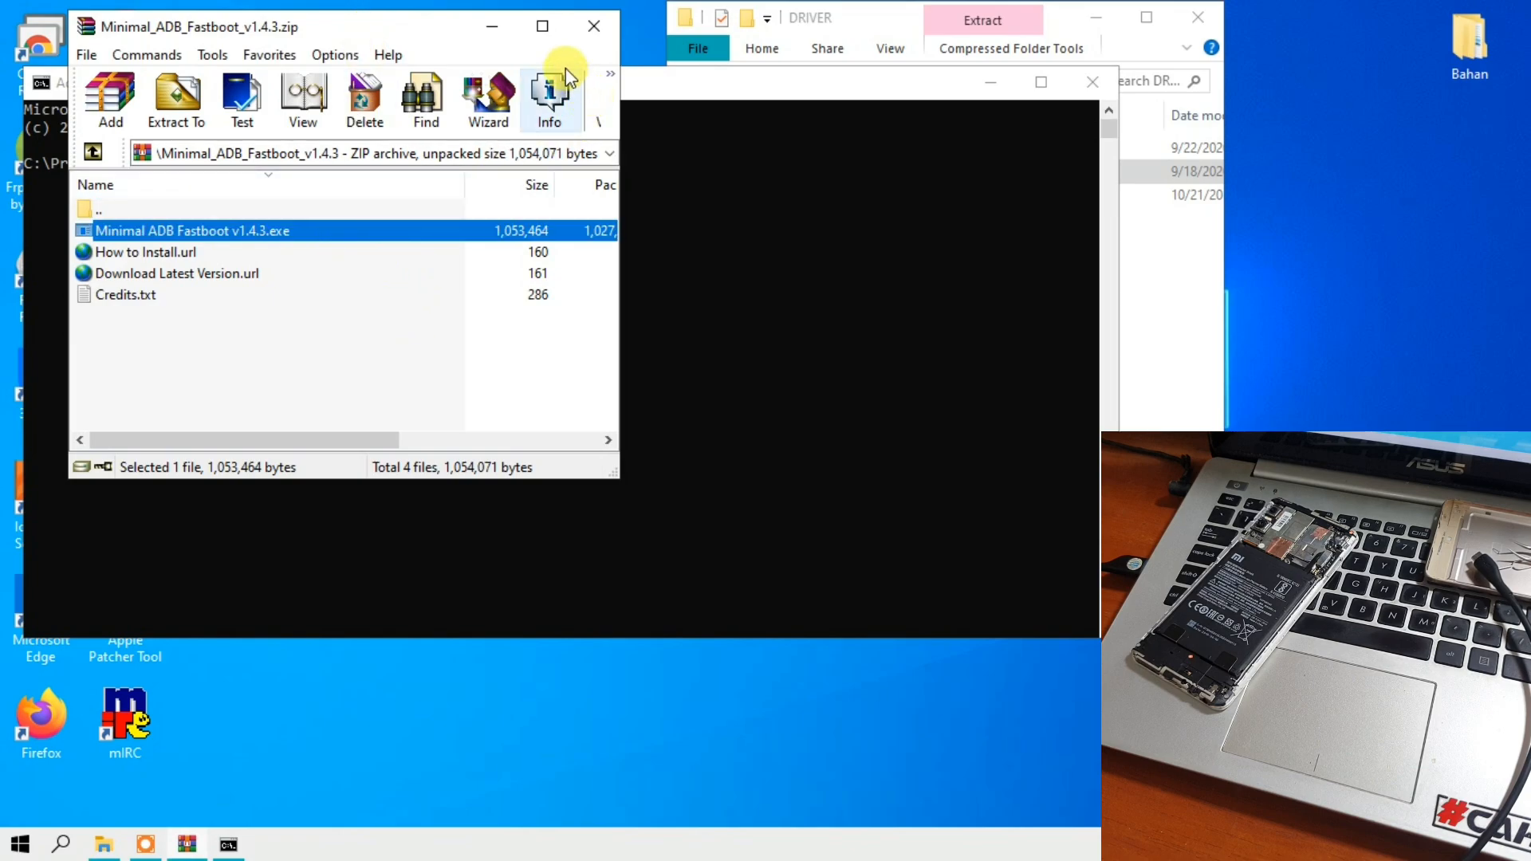
{"action": "left_click", "coordinate": [593, 30]}
{"action": "left_click", "coordinate": [1094, 83]}
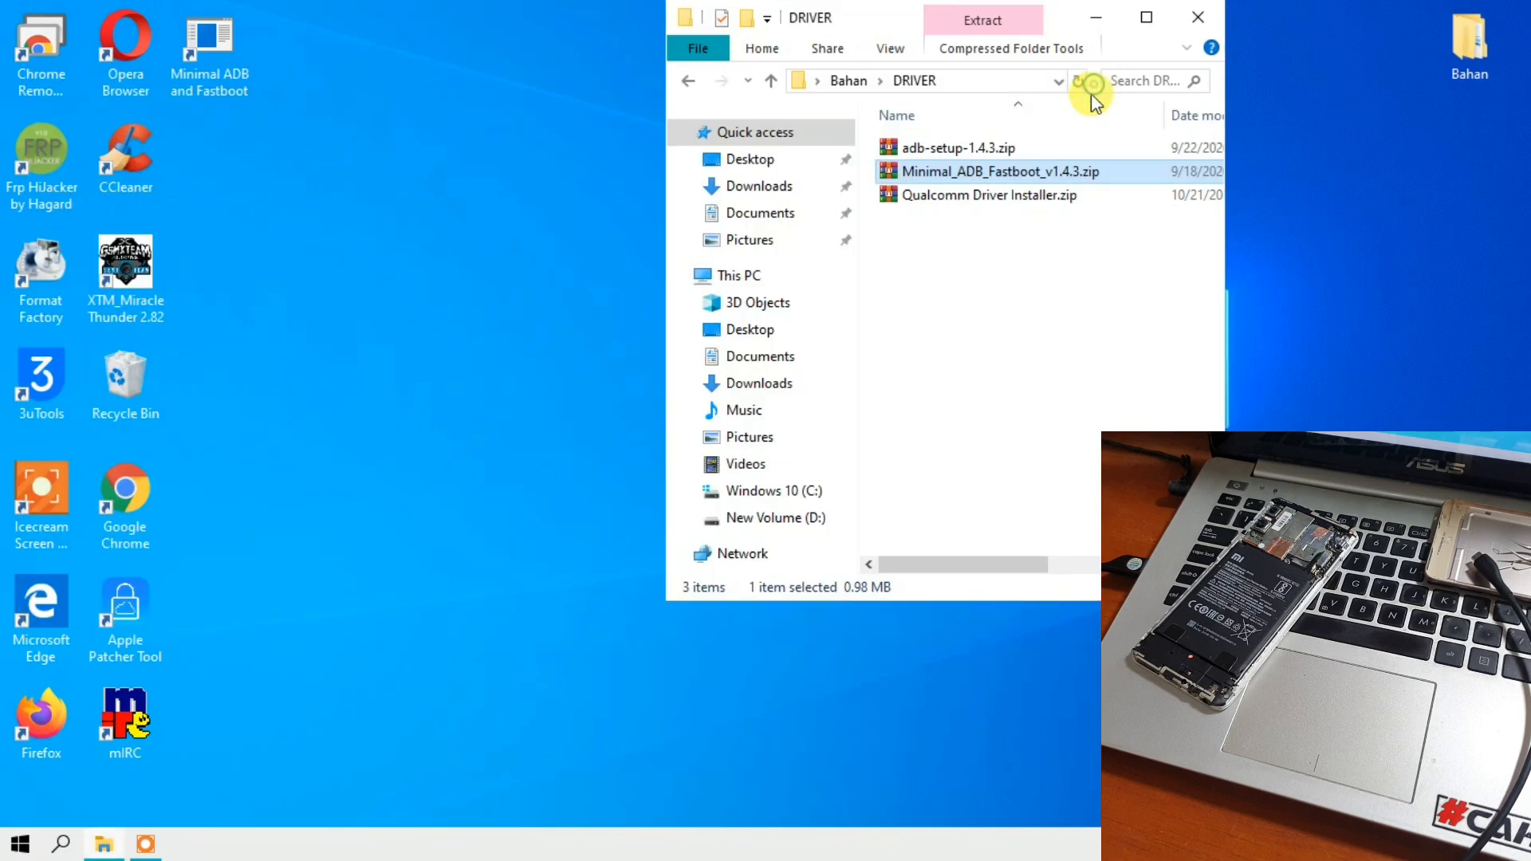
- Open Qualcomm Driver Installer.zip and run Quallcom Driver Installer.exe from its folder
{"action": "left_click", "coordinate": [915, 200]}
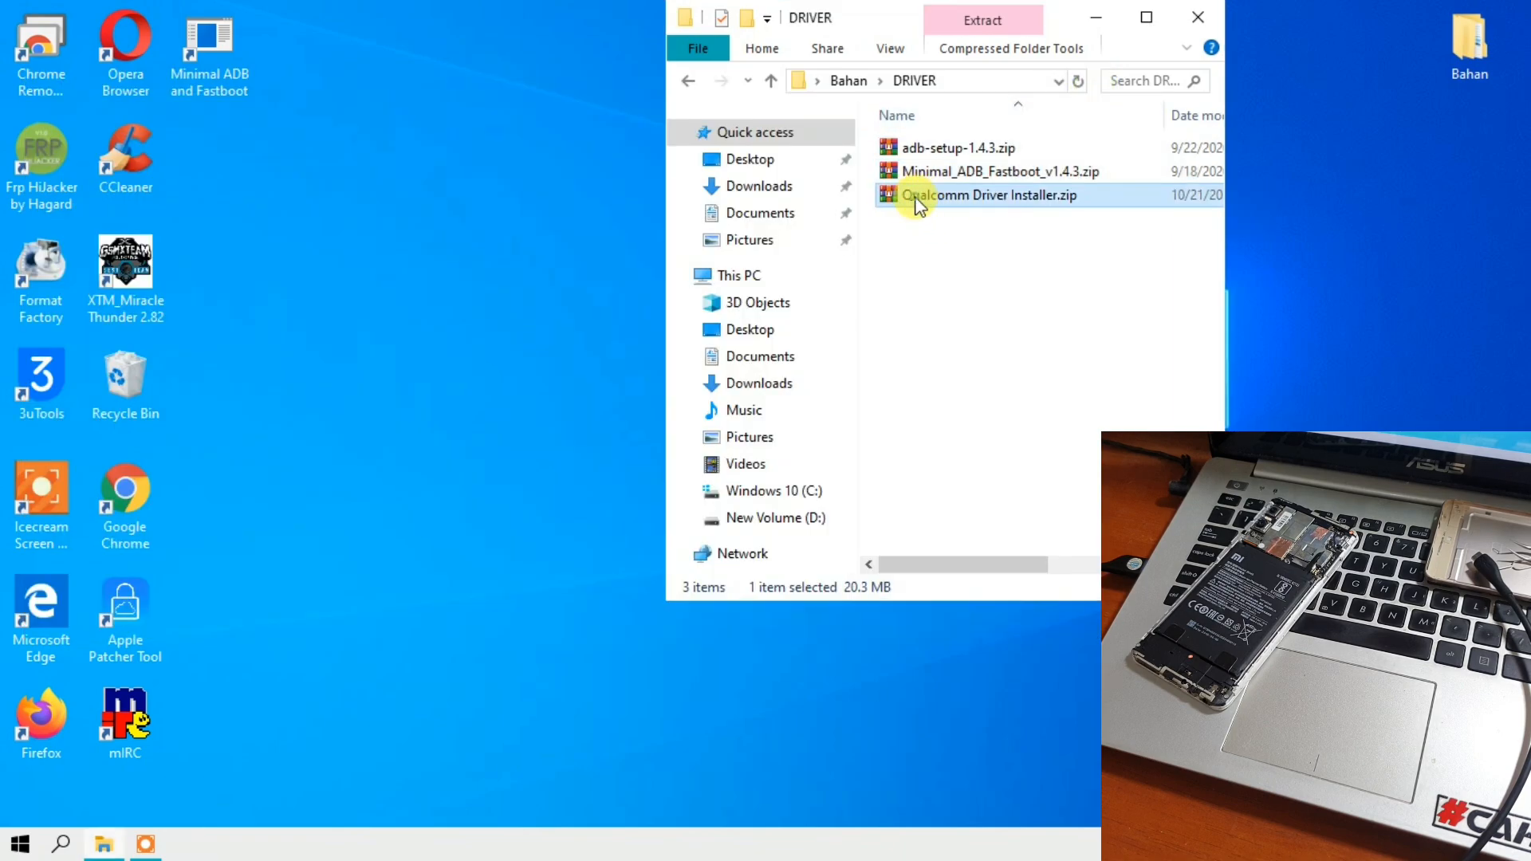
{"action": "double_click", "coordinate": [917, 201]}
{"action": "double_click", "coordinate": [187, 211]}
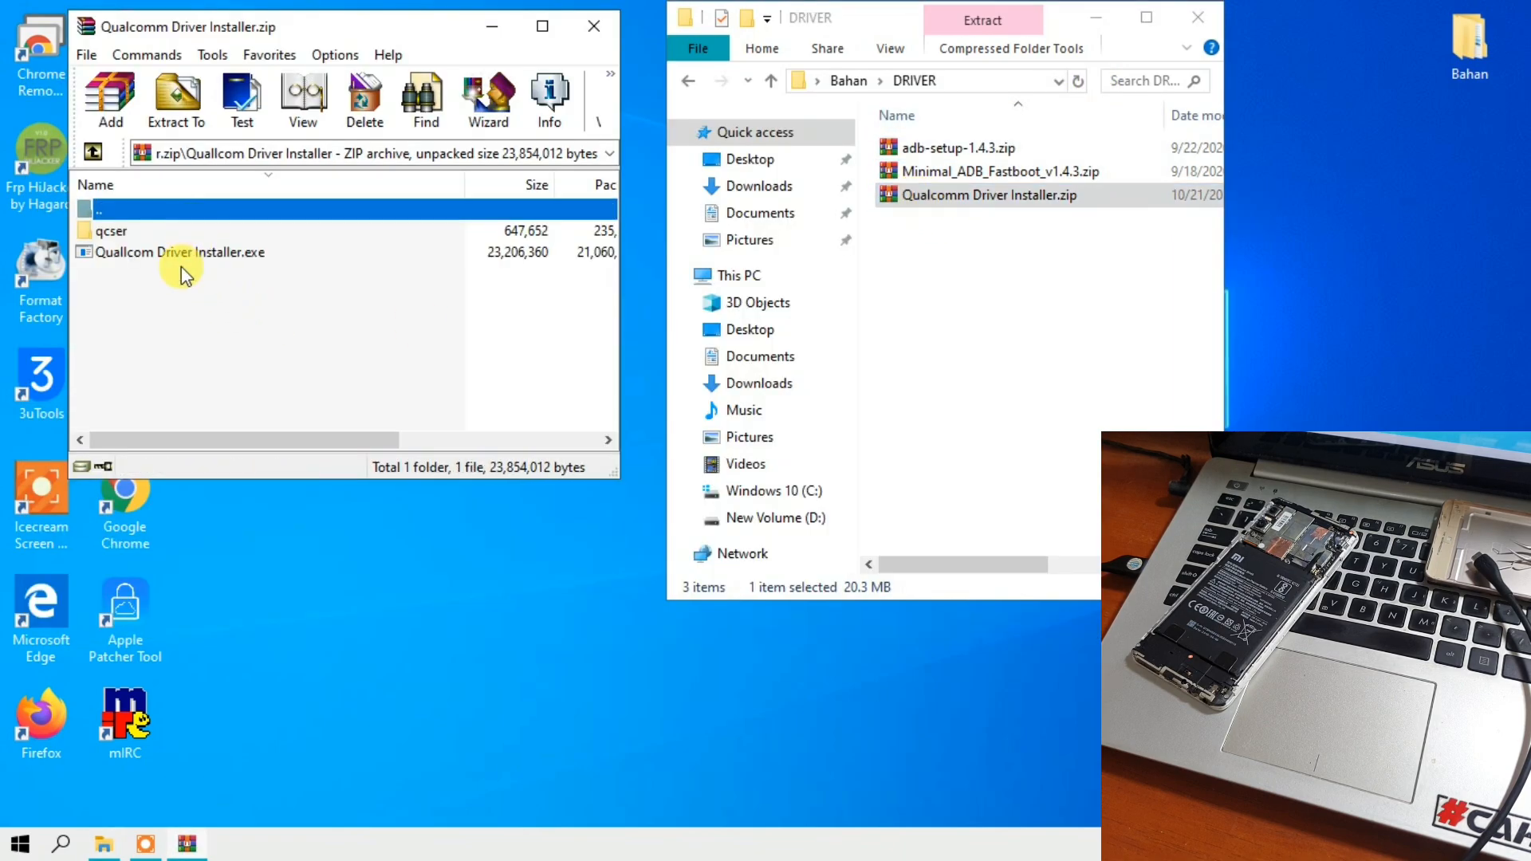
{"action": "double_click", "coordinate": [180, 254]}
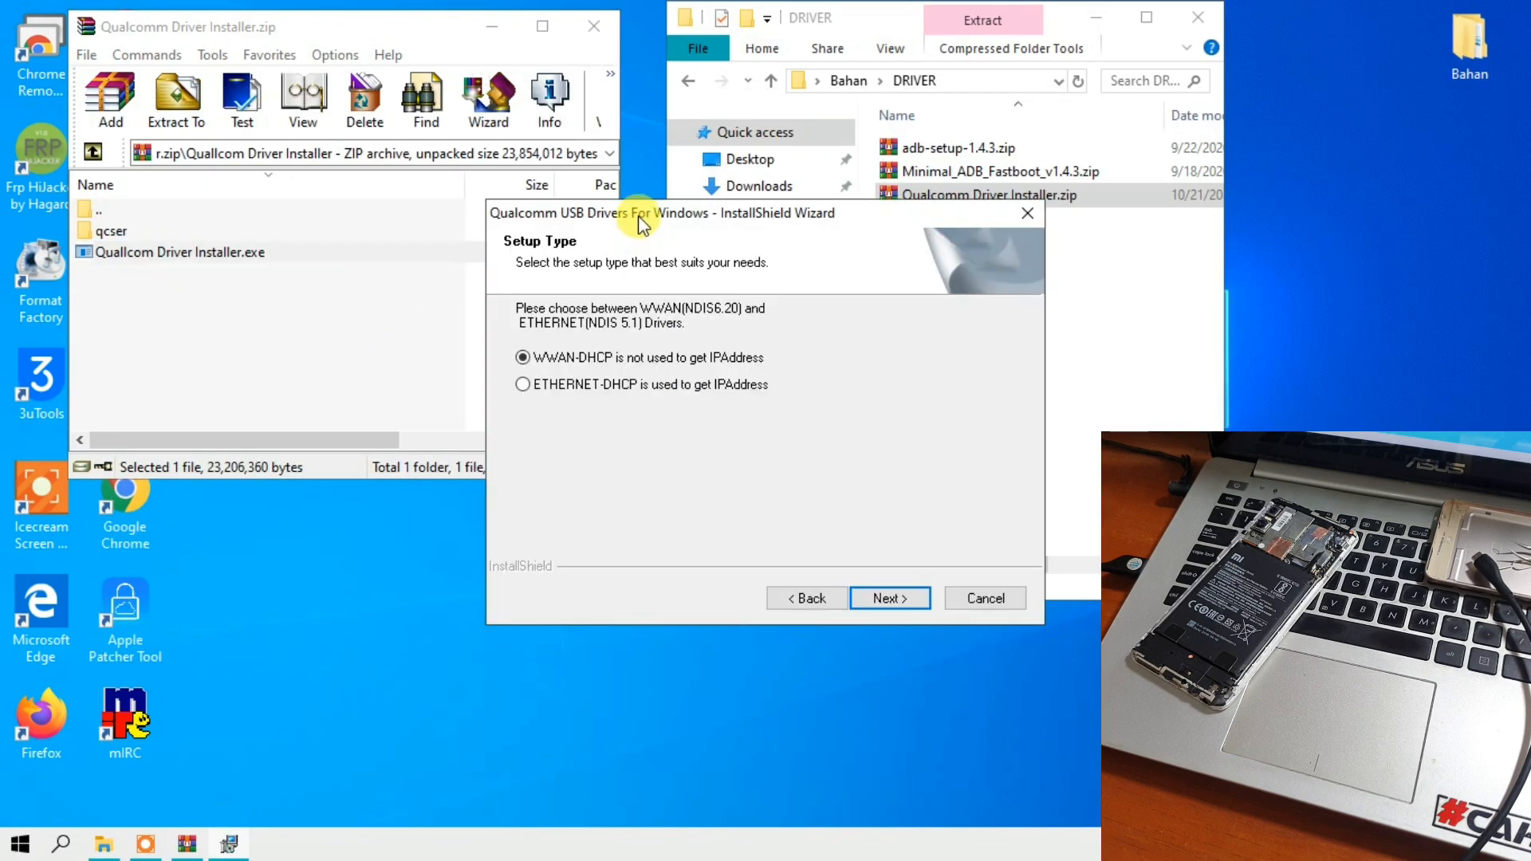
- Keep the WWAN-DHCP setup type for the Qualcomm USB drivers and accept the license agreement terms
{"action": "left_click_drag", "start_coordinate": [634, 212], "coordinate": [351, 157]}
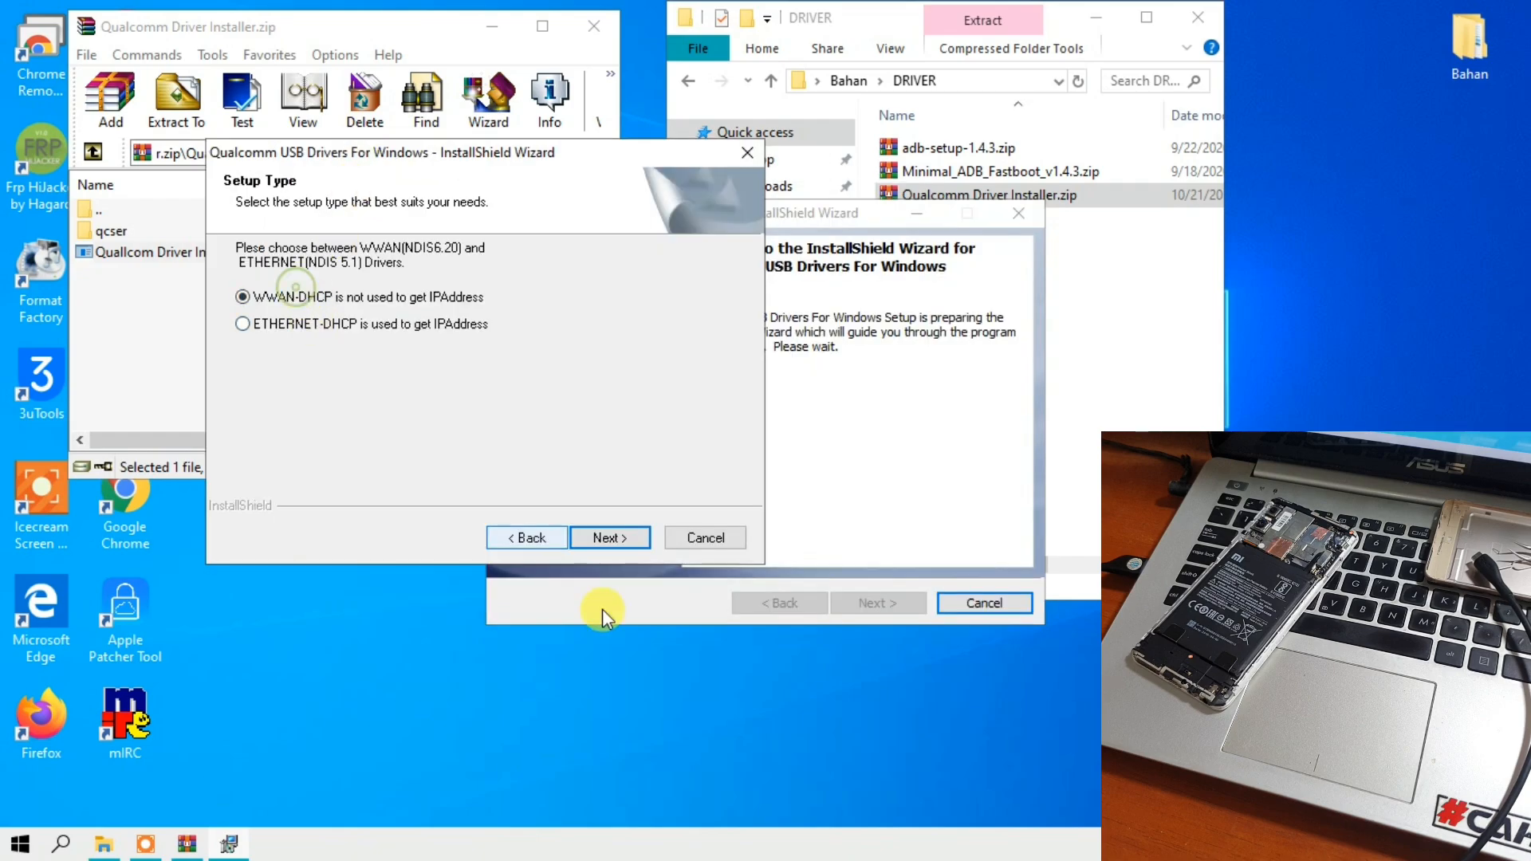
{"action": "left_click", "coordinate": [622, 540]}
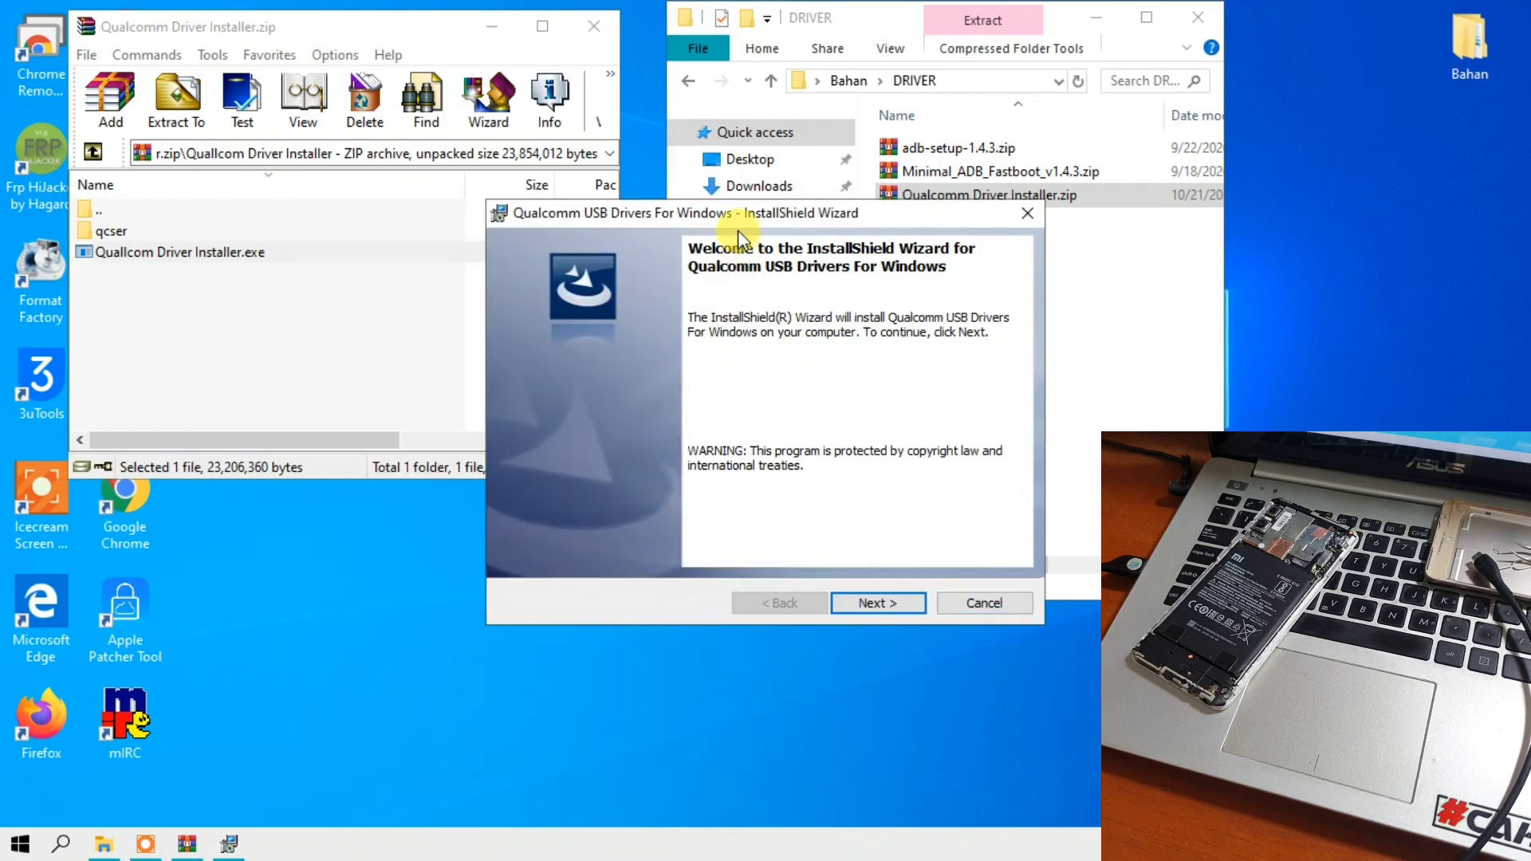
{"action": "left_click_drag", "start_coordinate": [738, 212], "coordinate": [435, 135]}
{"action": "left_click", "coordinate": [575, 524]}
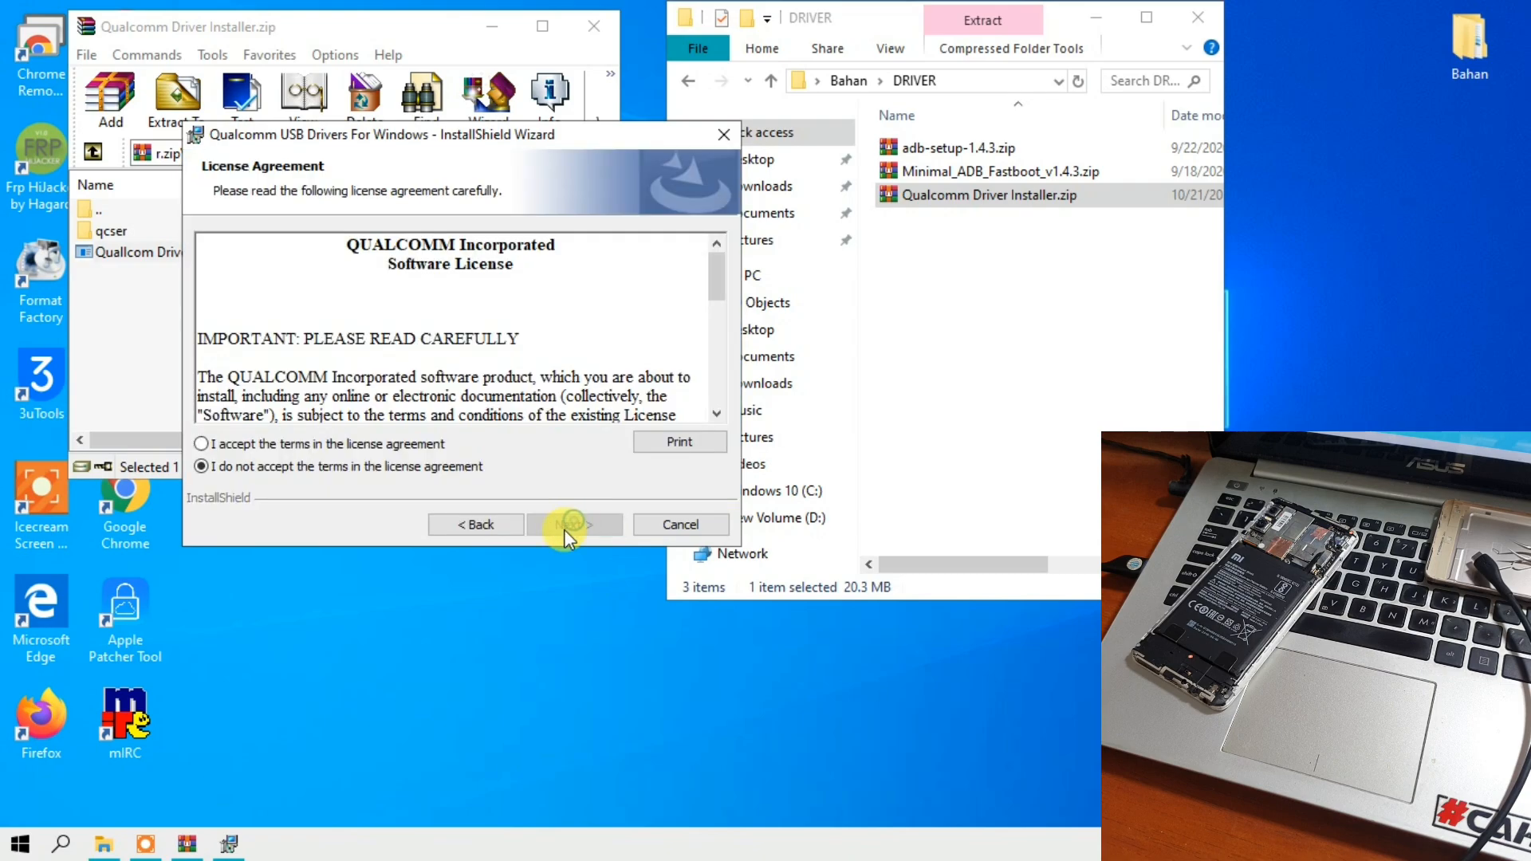
{"action": "left_click", "coordinate": [447, 444]}
{"action": "left_click", "coordinate": [579, 526]}
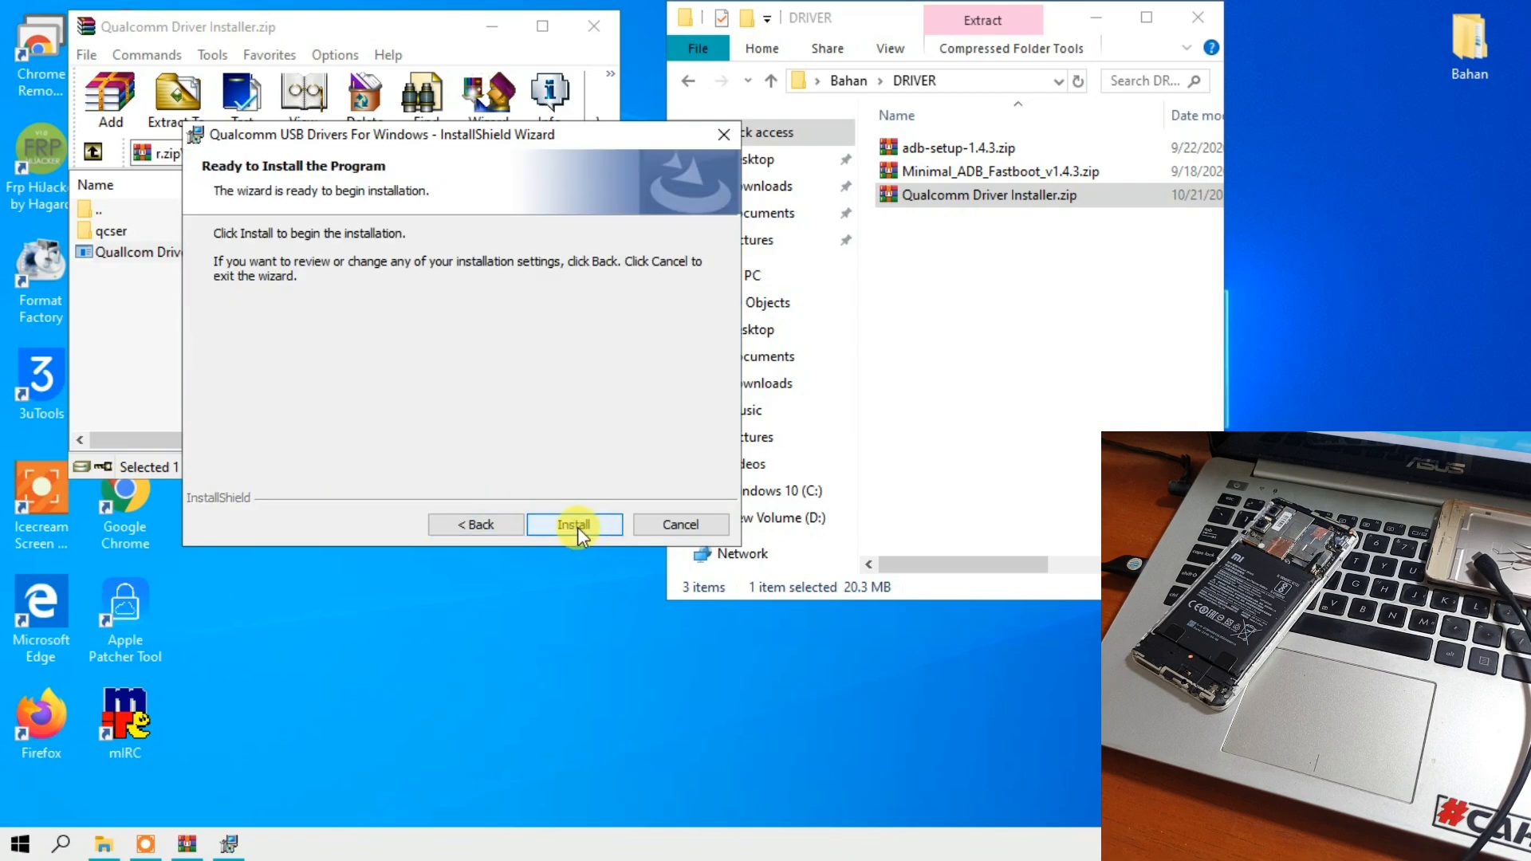
- Install the Qualcomm USB drivers, finish the wizard and close the Qualcomm Driver Installer.zip archive
{"action": "left_click", "coordinate": [576, 526]}
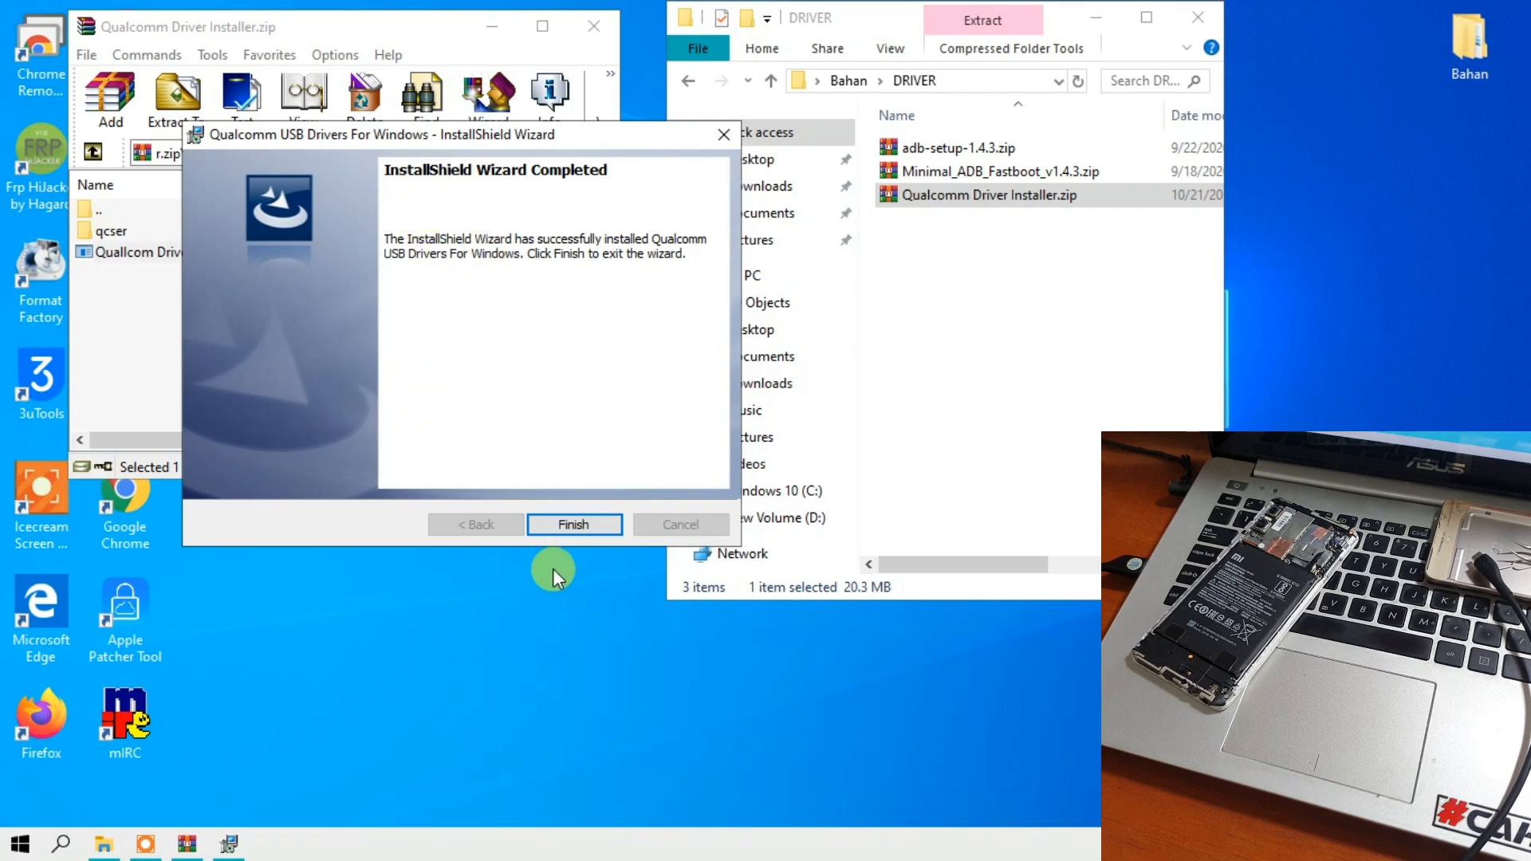
{"action": "left_click", "coordinate": [556, 526]}
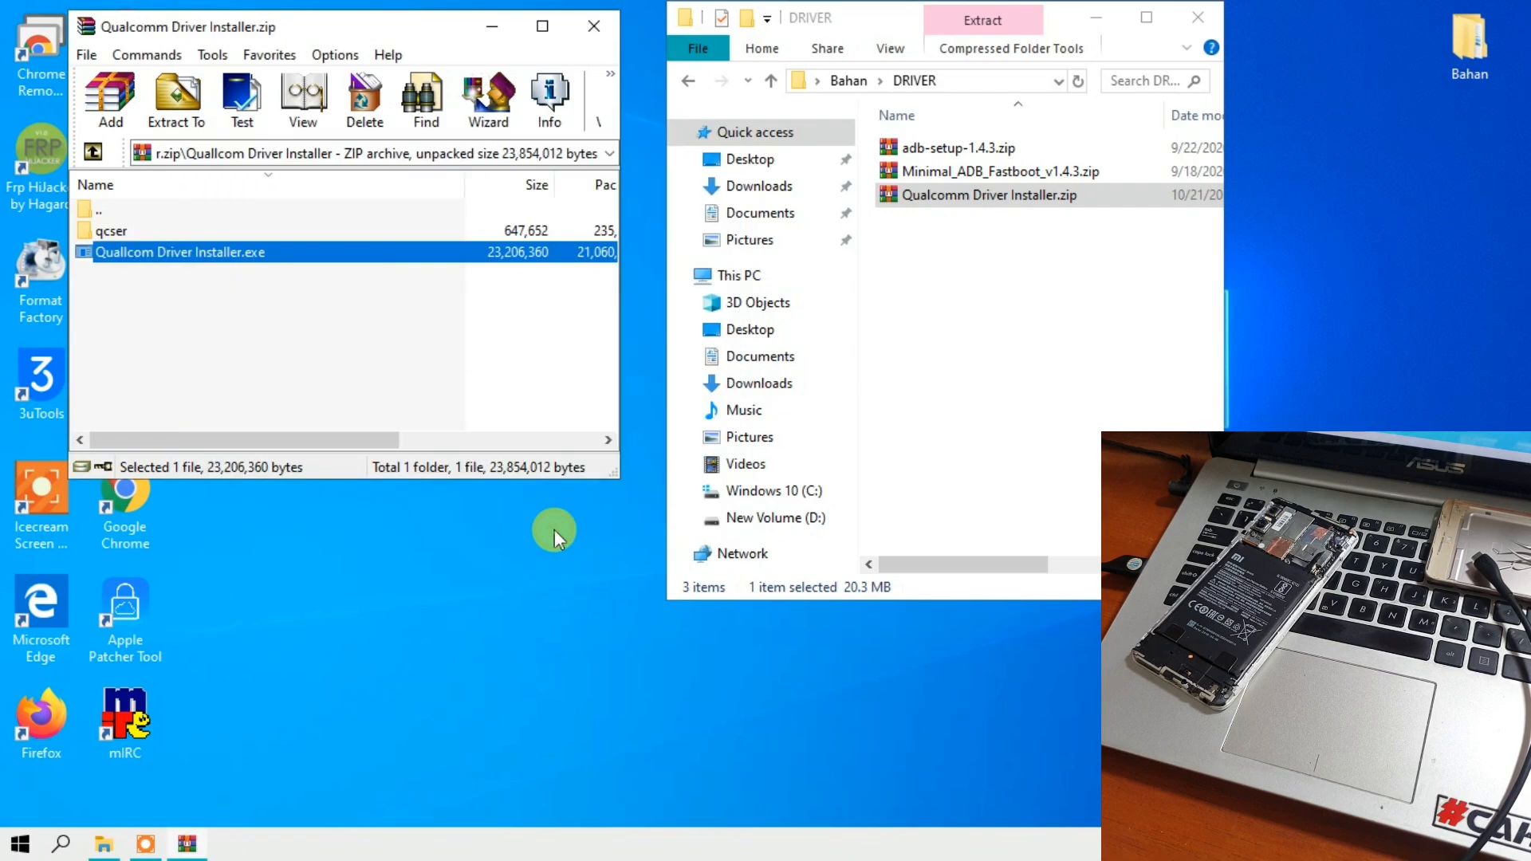
{"action": "left_click", "coordinate": [579, 27]}
- Go back to the Bahan folder and open the DOWNGRADE FIRMWARE folder
{"action": "left_click_drag", "start_coordinate": [840, 21], "coordinate": [750, 33]}
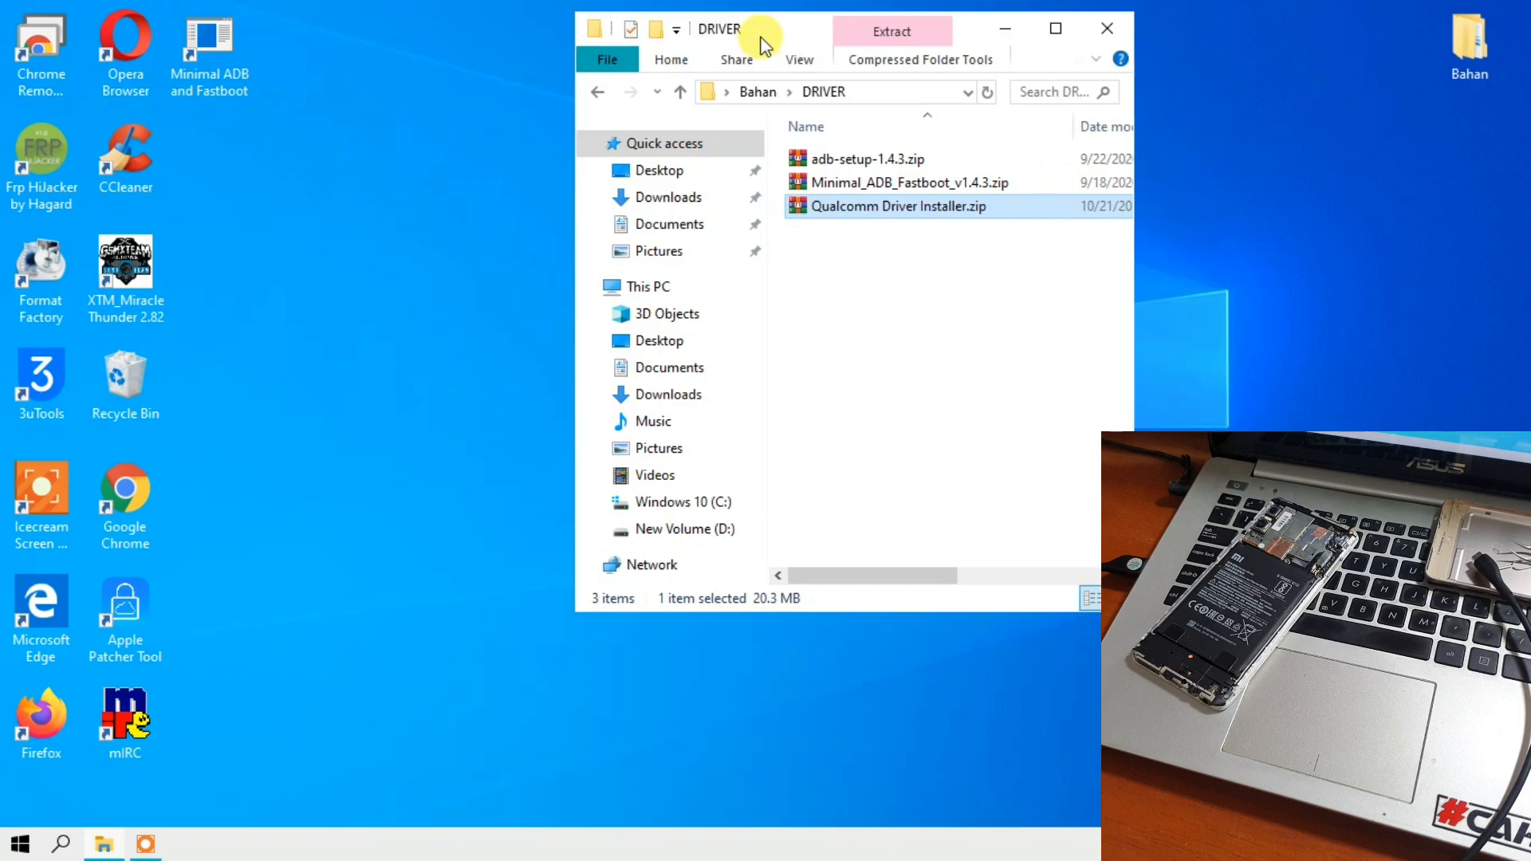
{"action": "left_click", "coordinate": [597, 94]}
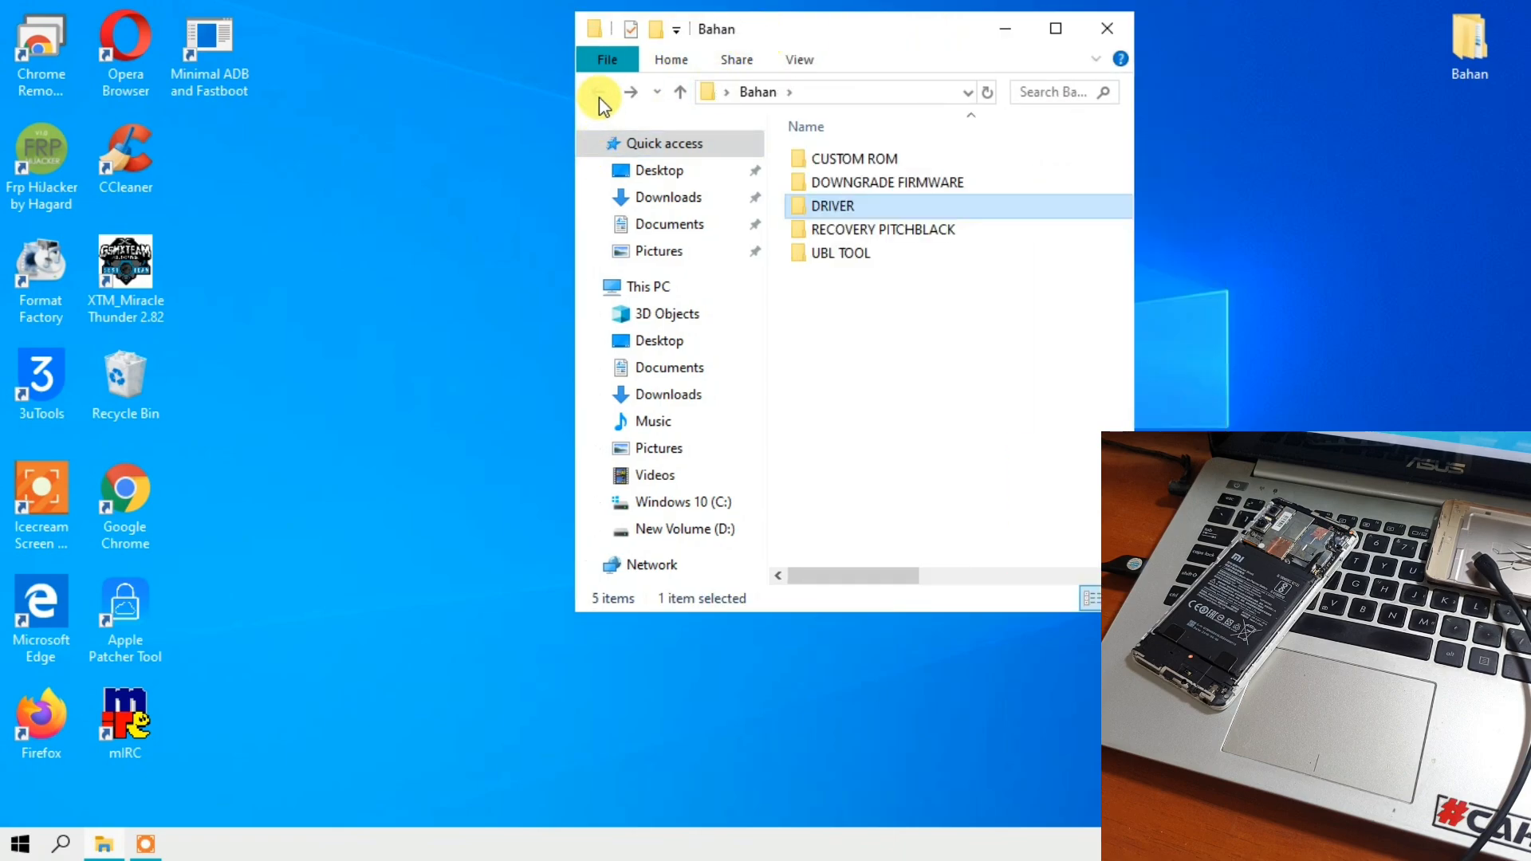
{"action": "left_click", "coordinate": [827, 184]}
{"action": "double_click", "coordinate": [826, 184]}
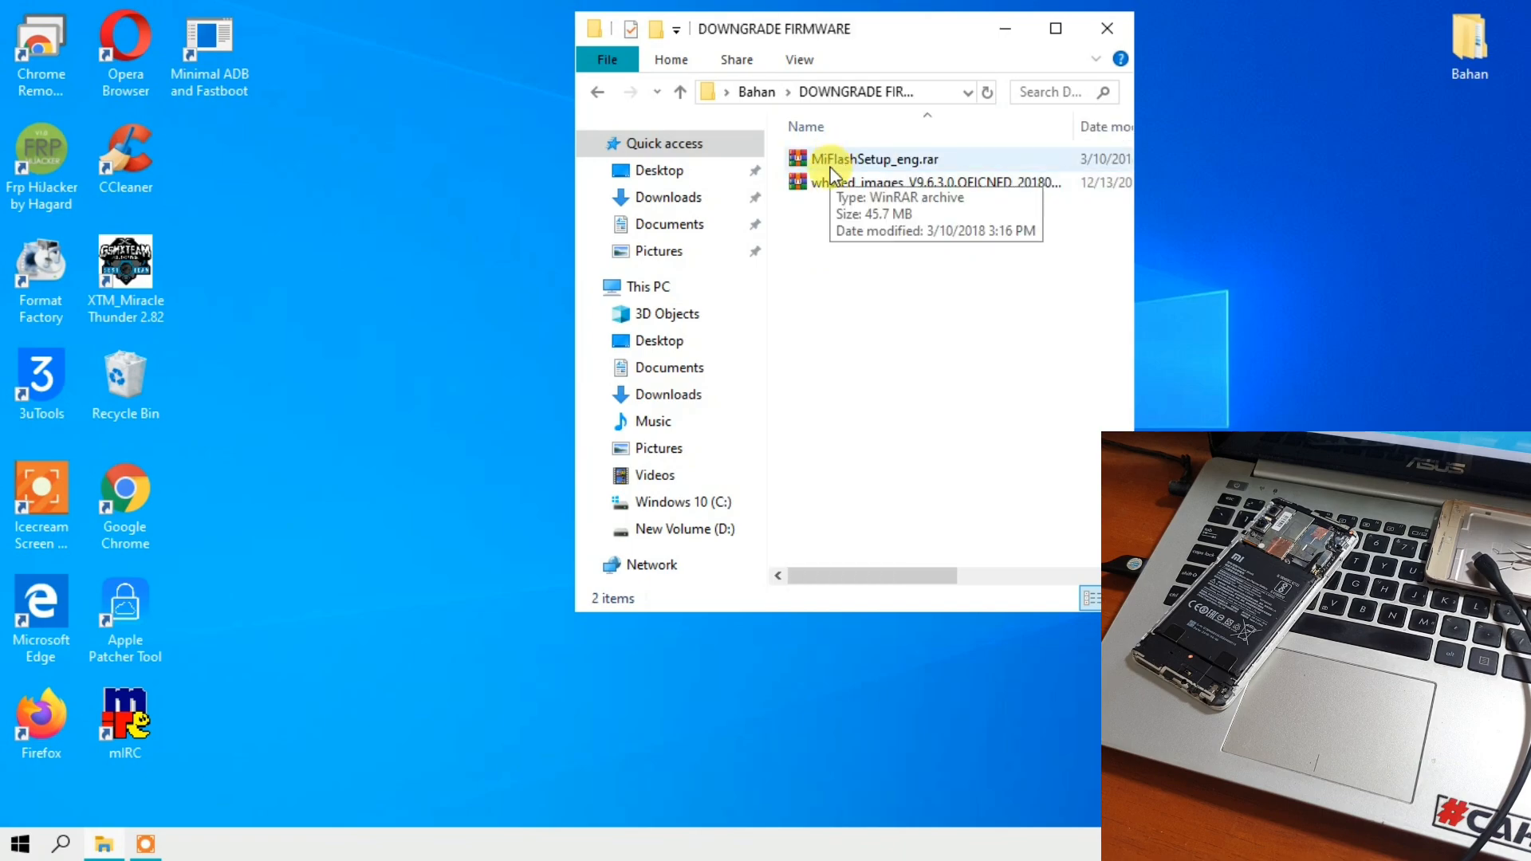
- Look inside the whyred_images_V9.6.3.0.OEICNFD firmware archive and close it again
{"action": "key", "text": "ctrl+a"}
{"action": "left_click", "coordinate": [834, 233]}
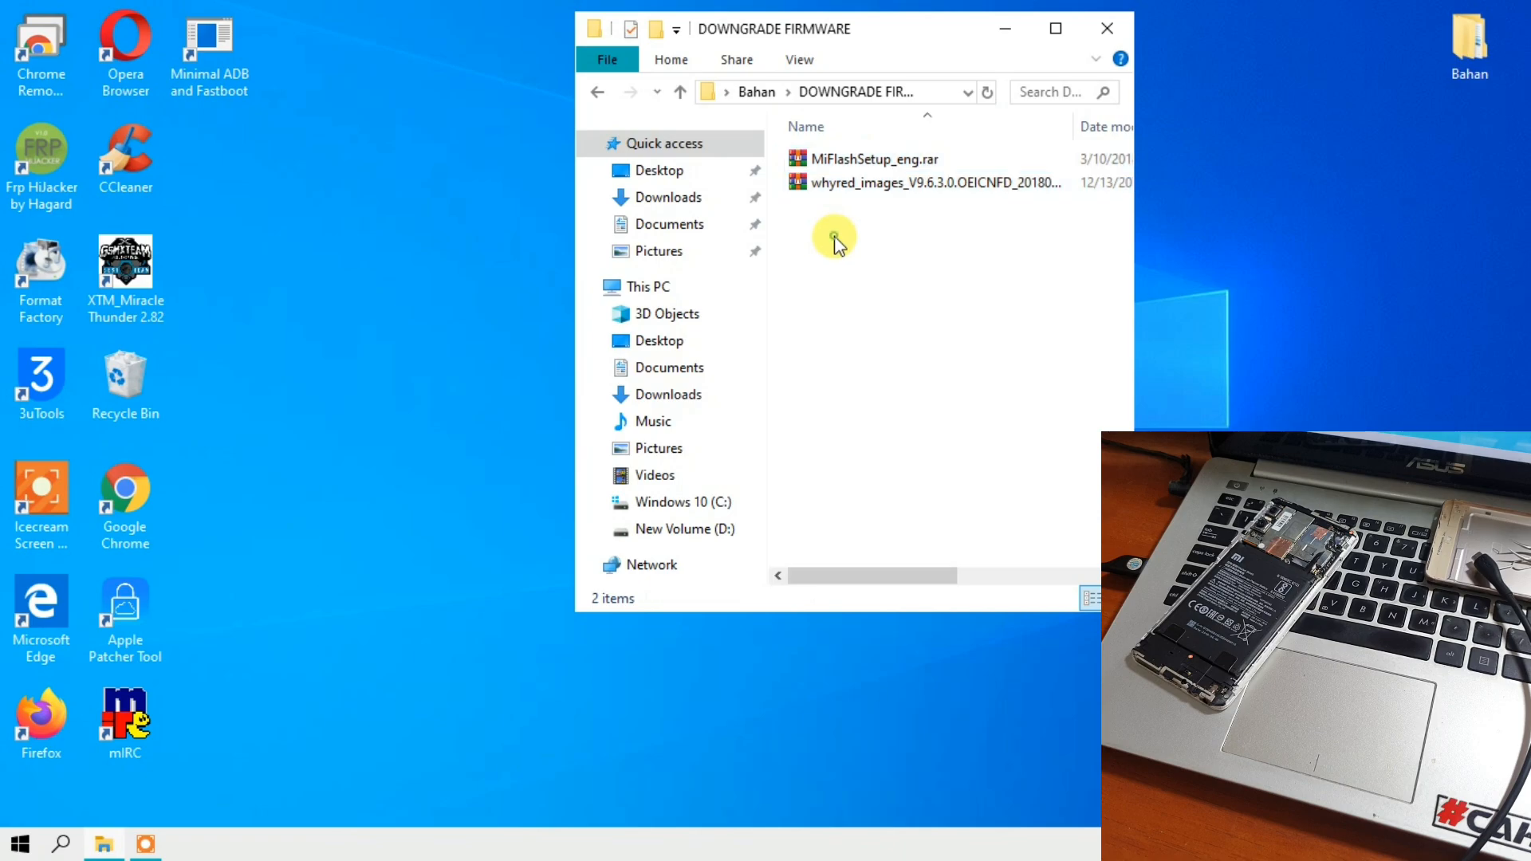
{"action": "left_click", "coordinate": [830, 190]}
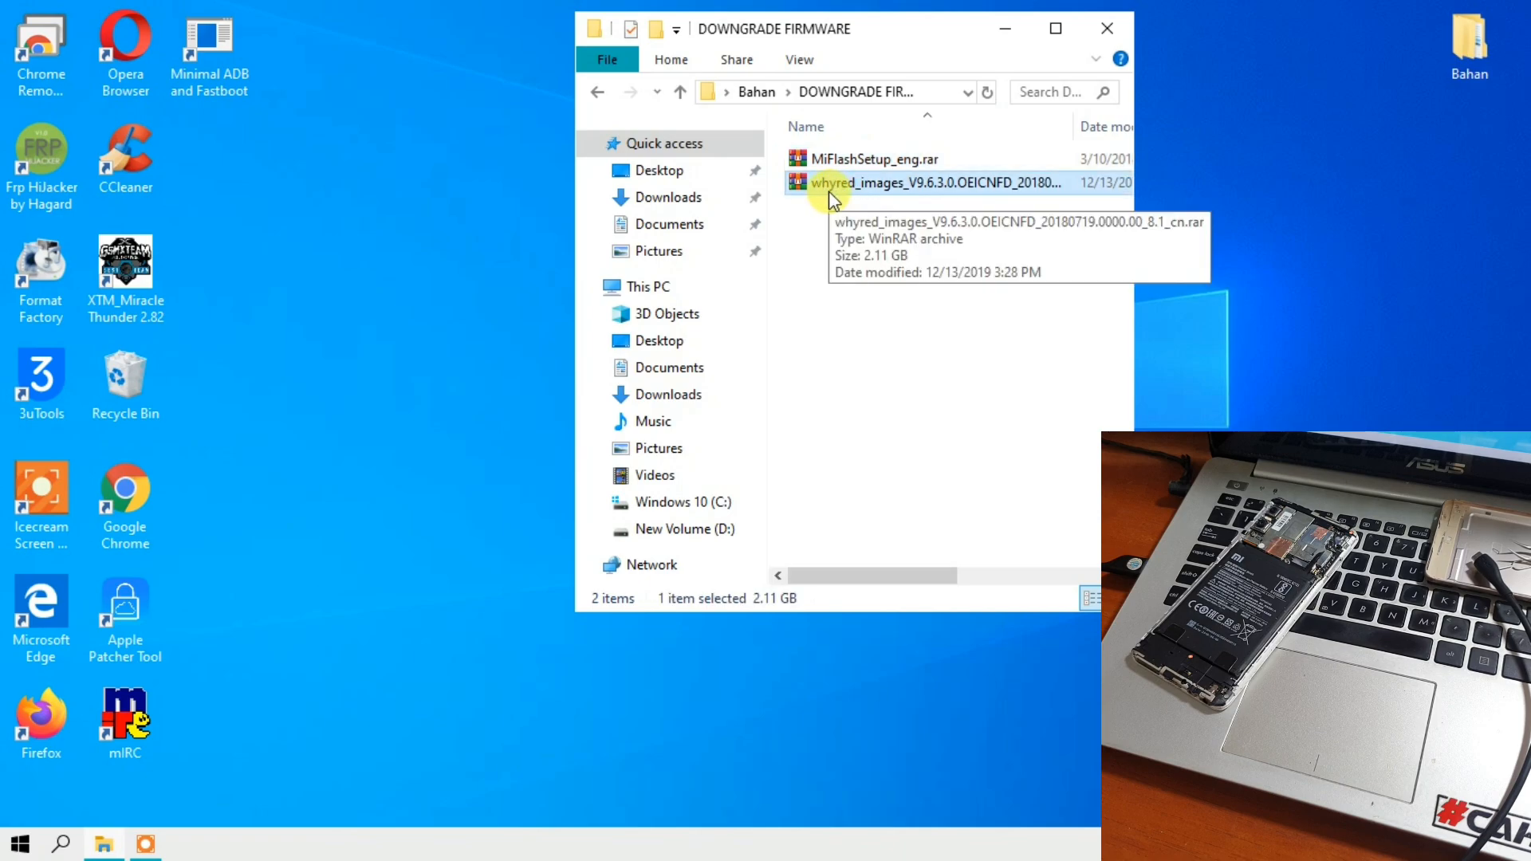
{"action": "double_click", "coordinate": [832, 191]}
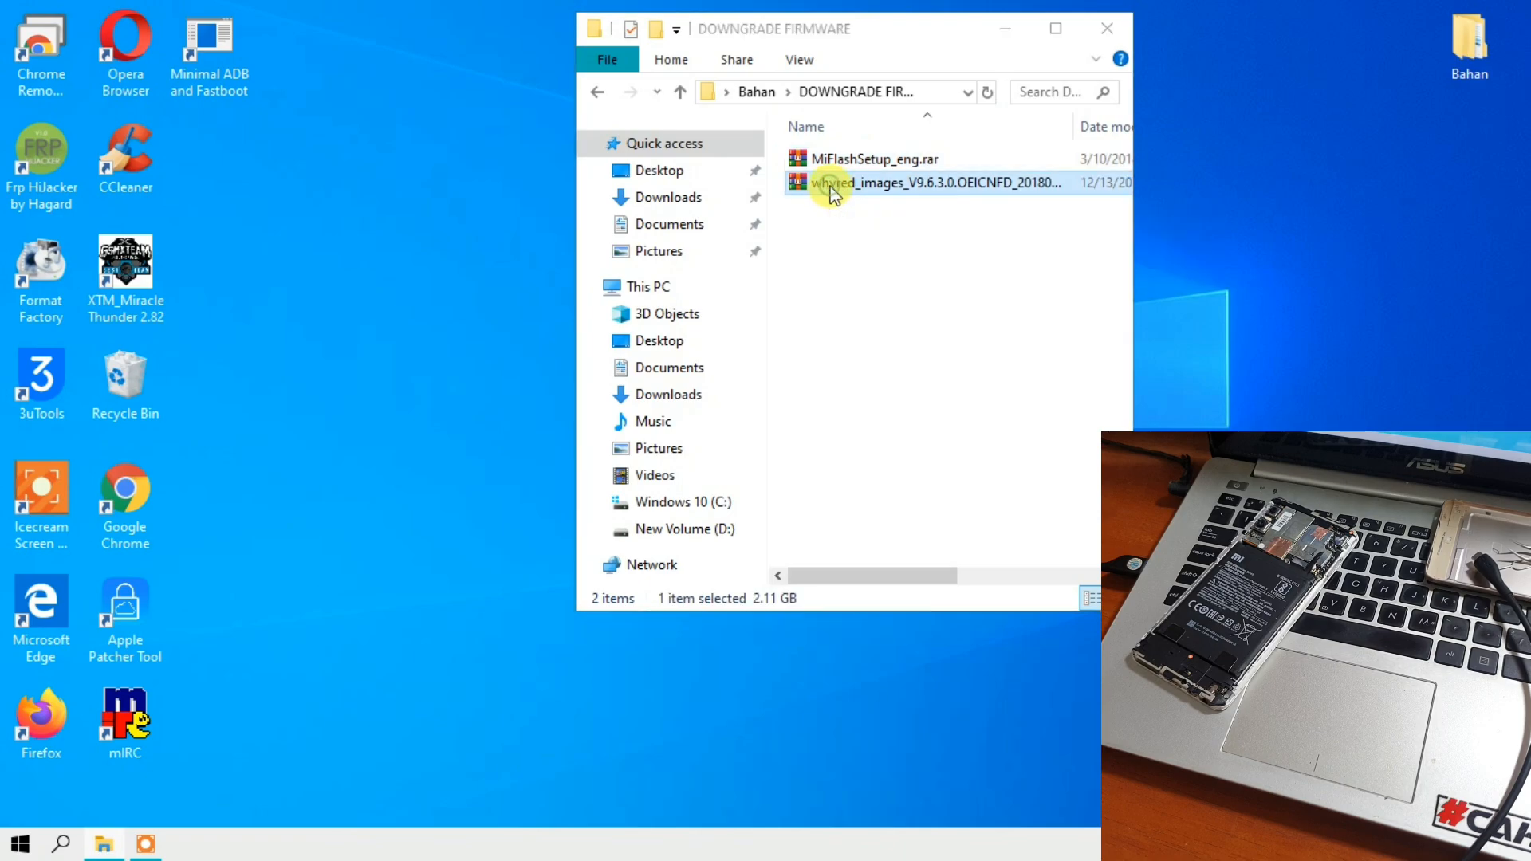
{"action": "left_click", "coordinate": [285, 238]}
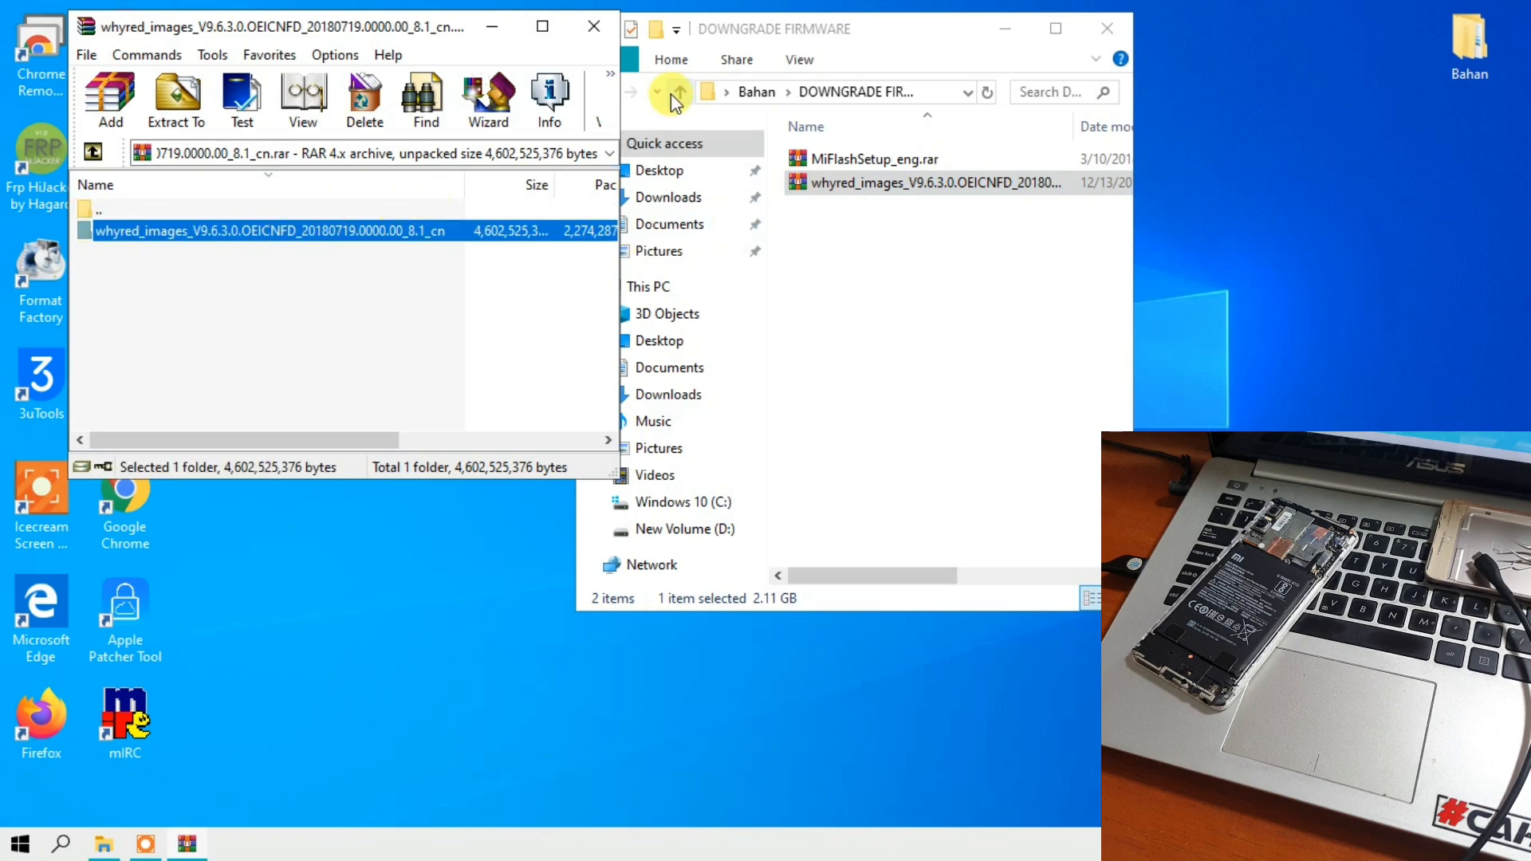
{"action": "left_click", "coordinate": [593, 26]}
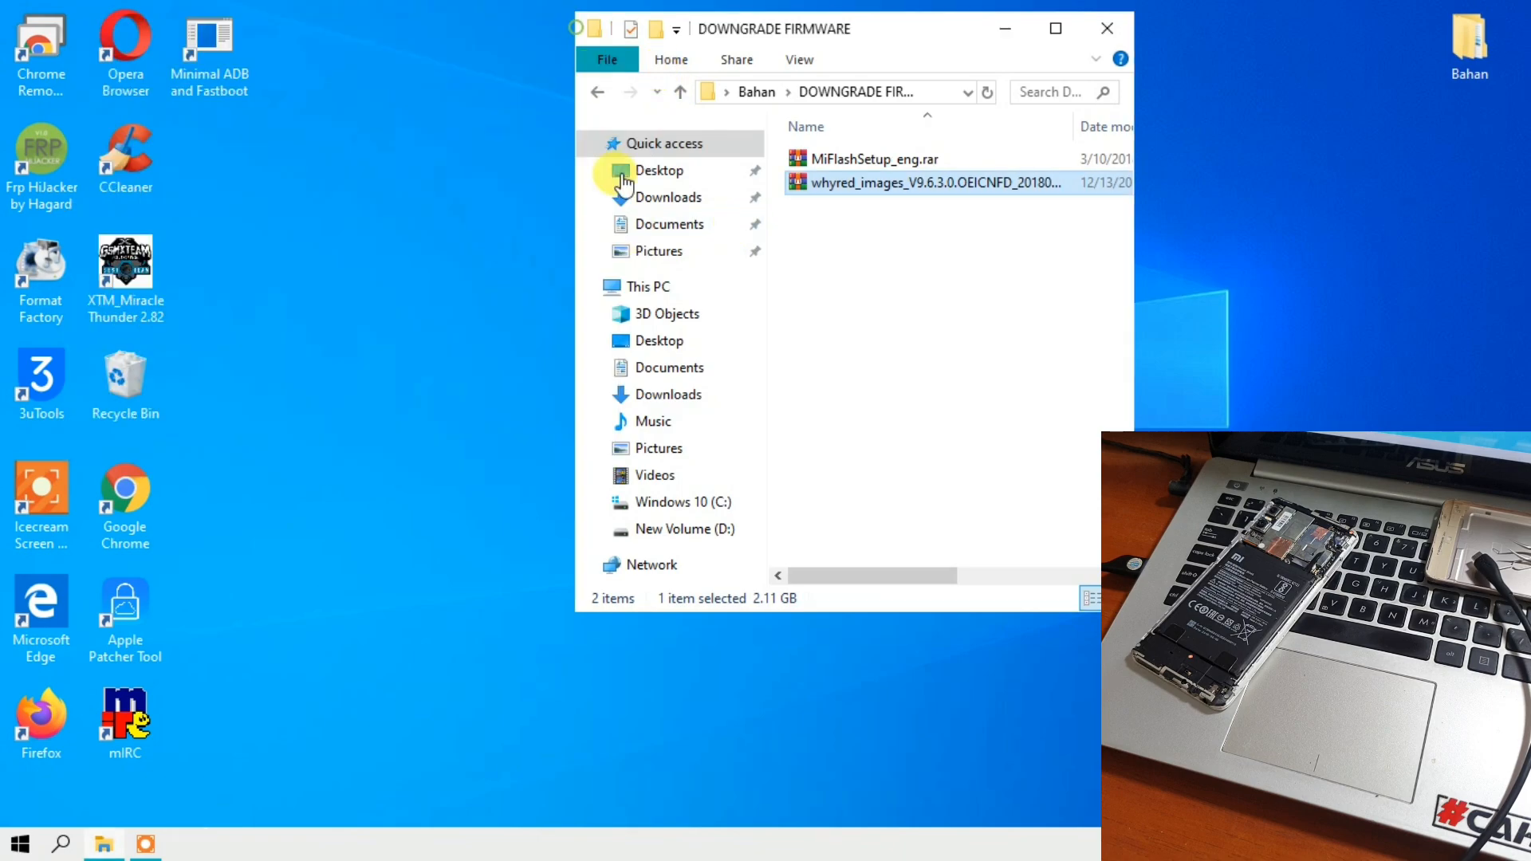
- Extract the whyred_images_V9.6.3.0.OEICNFD archive into the DOWNGRADE FIRMWARE folder
{"action": "right_click", "coordinate": [832, 196]}
{"action": "left_click", "coordinate": [745, 273]}
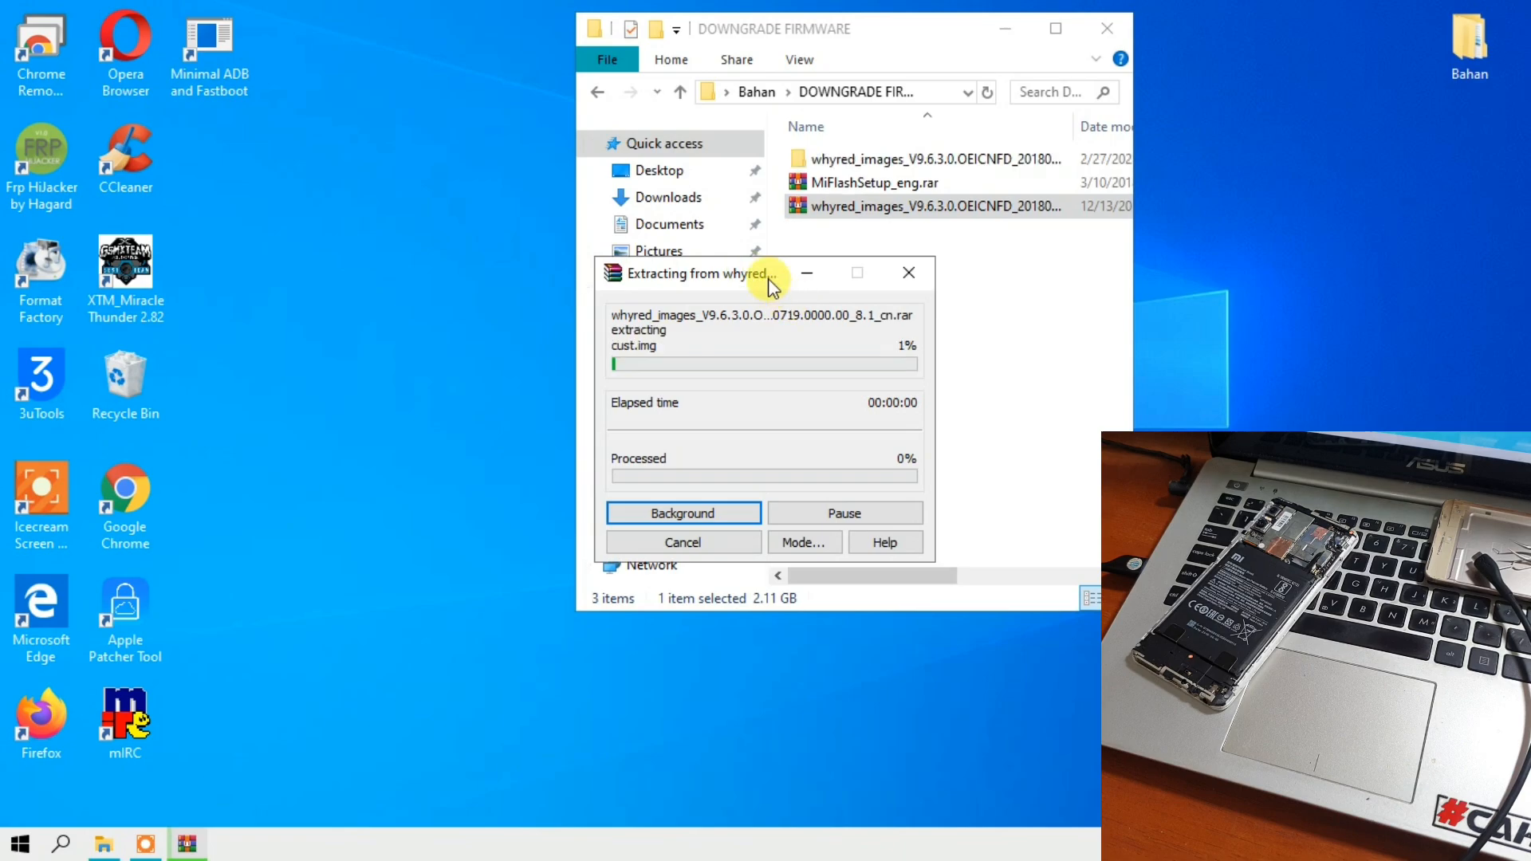
{"action": "left_click_drag", "start_coordinate": [768, 279], "coordinate": [373, 144]}
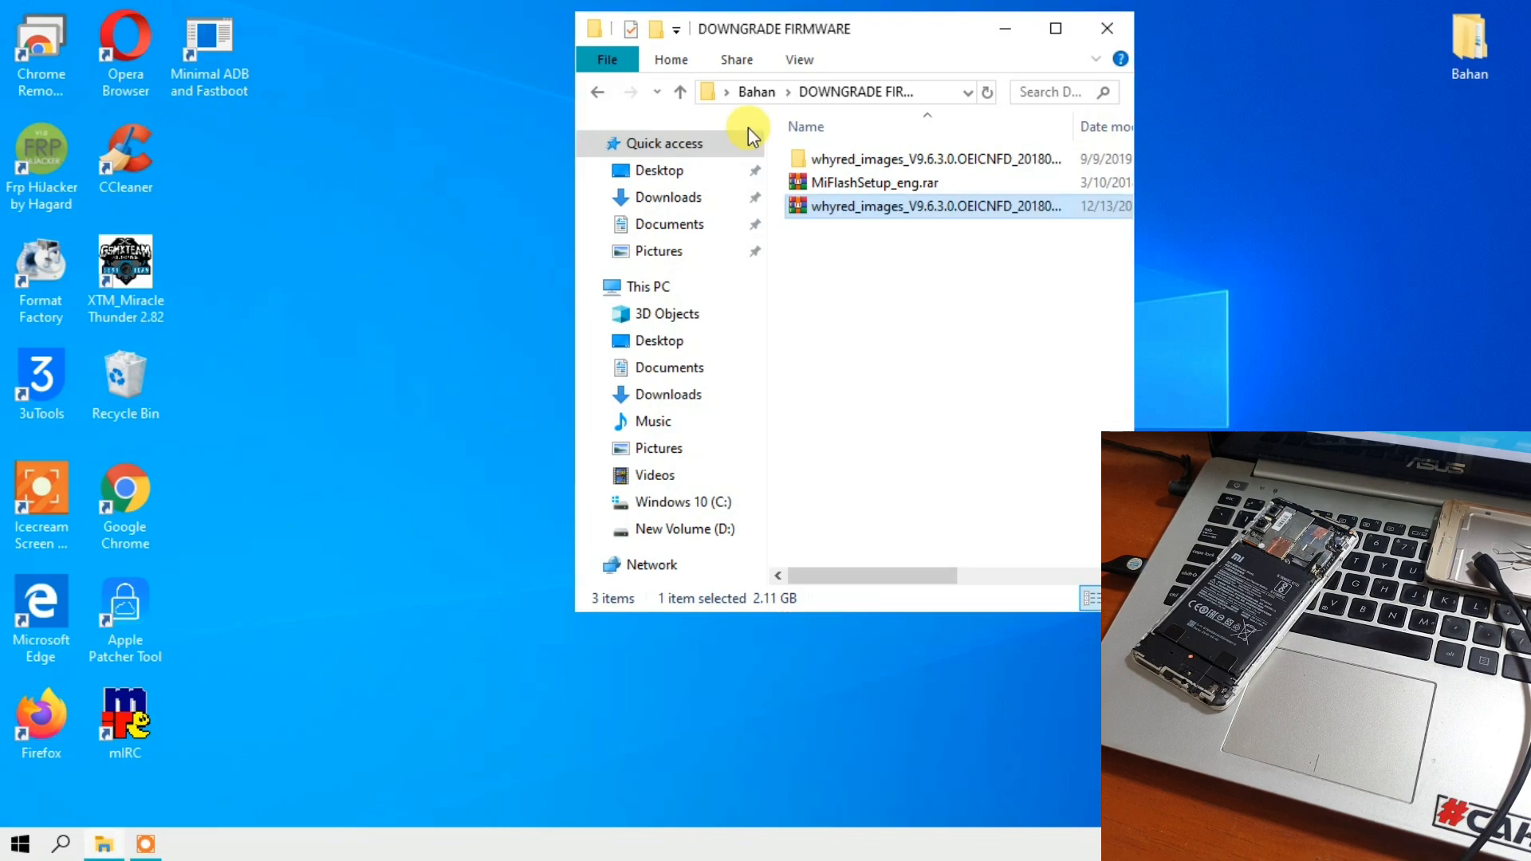
- Examine the extracted firmware folder and its images subfolder, then return to the DOWNGRADE FIRMWARE folder
{"action": "double_click", "coordinate": [839, 163]}
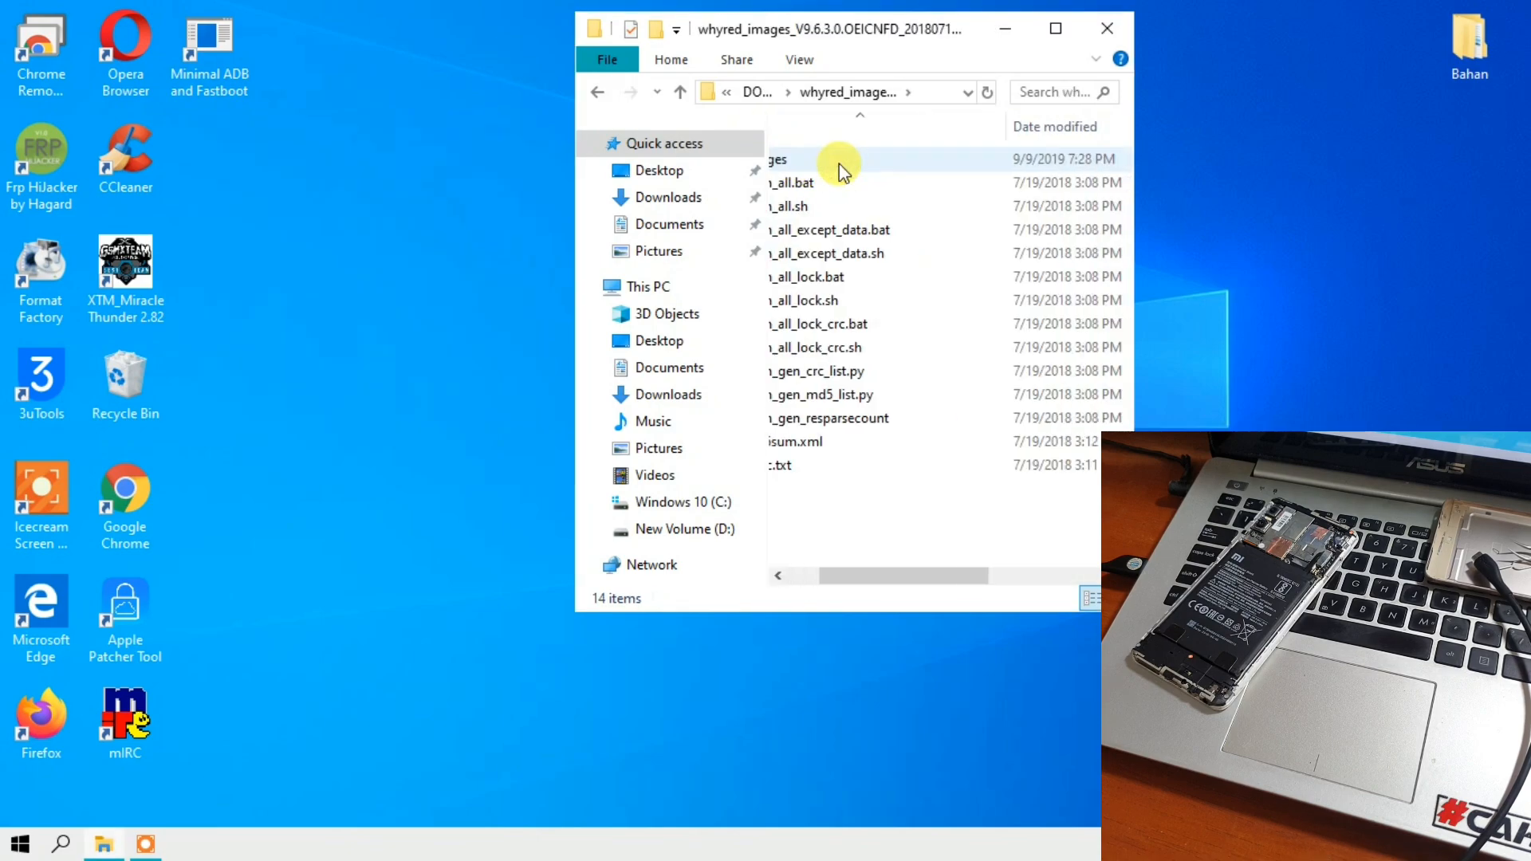
{"action": "double_click", "coordinate": [832, 162]}
{"action": "scroll", "coordinate": [862, 206], "scroll_direction": "down", "scroll_amount": 8}
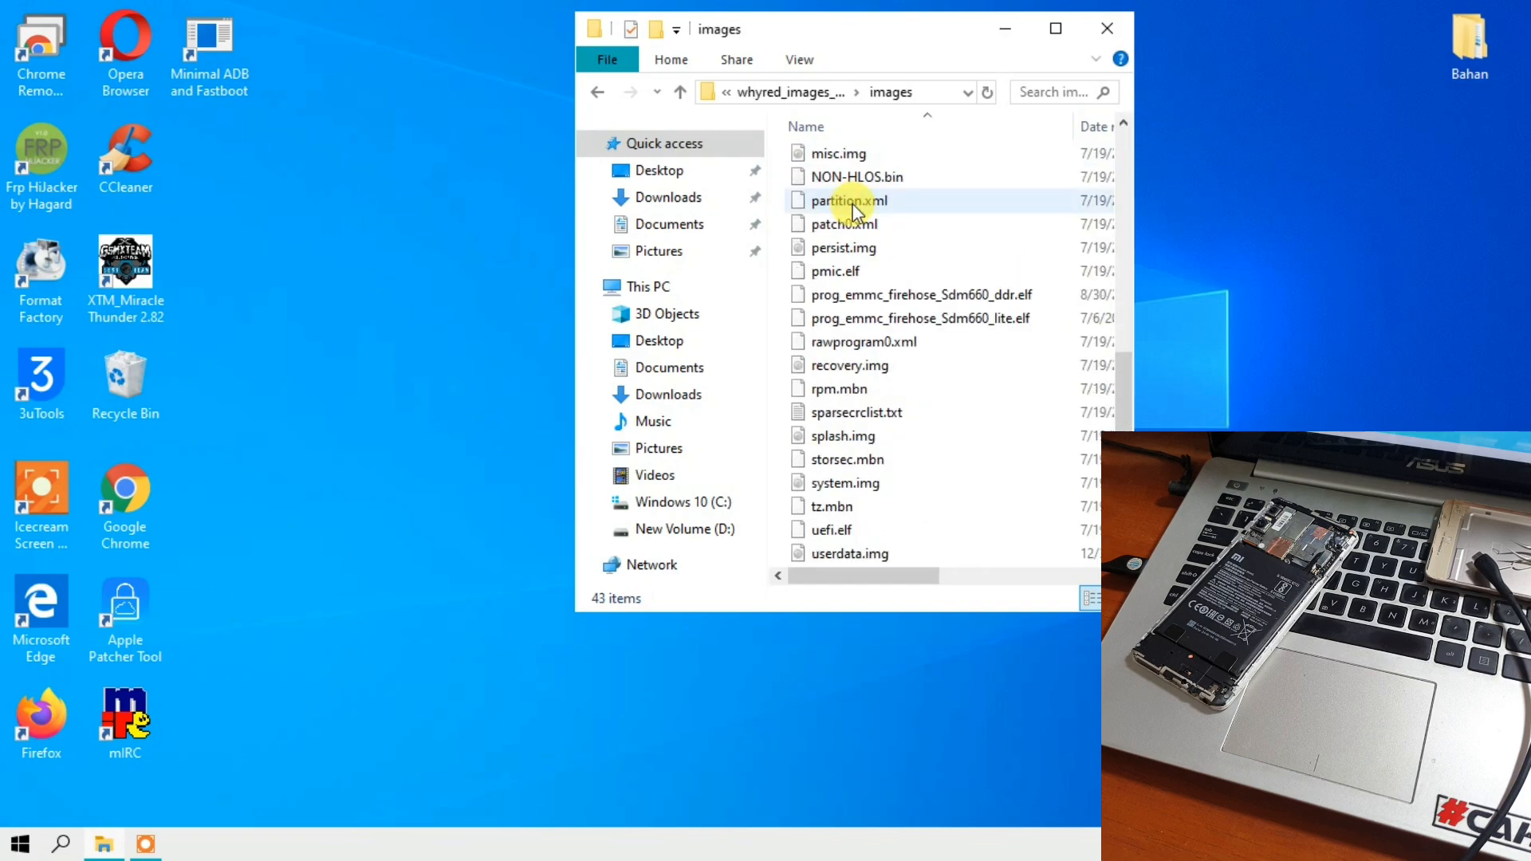
{"action": "scroll", "coordinate": [850, 201], "scroll_direction": "up", "scroll_amount": 8}
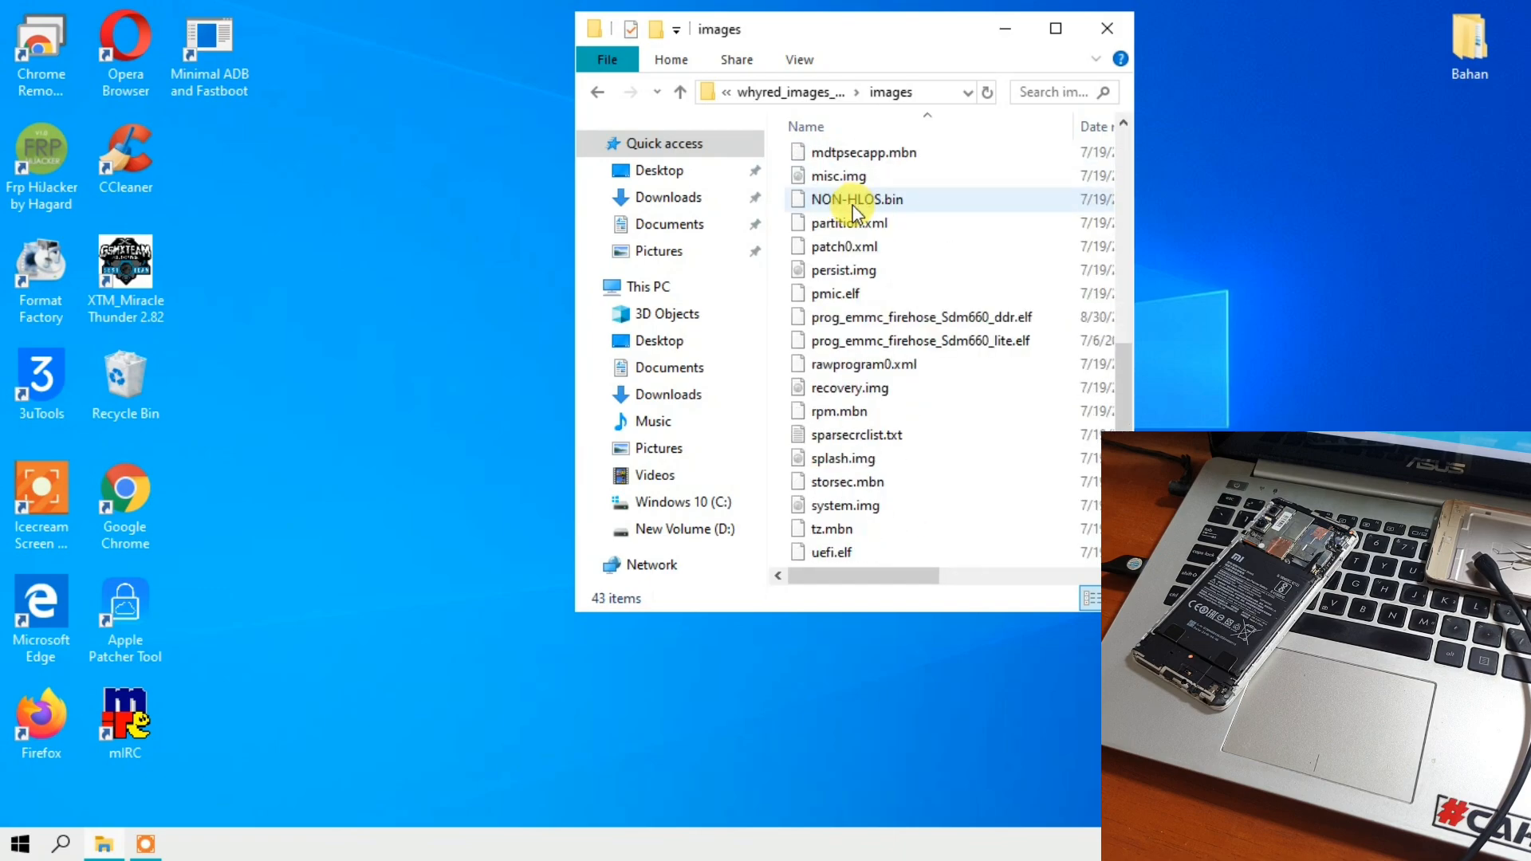
{"action": "left_click", "coordinate": [596, 91]}
{"action": "left_click", "coordinate": [596, 91]}
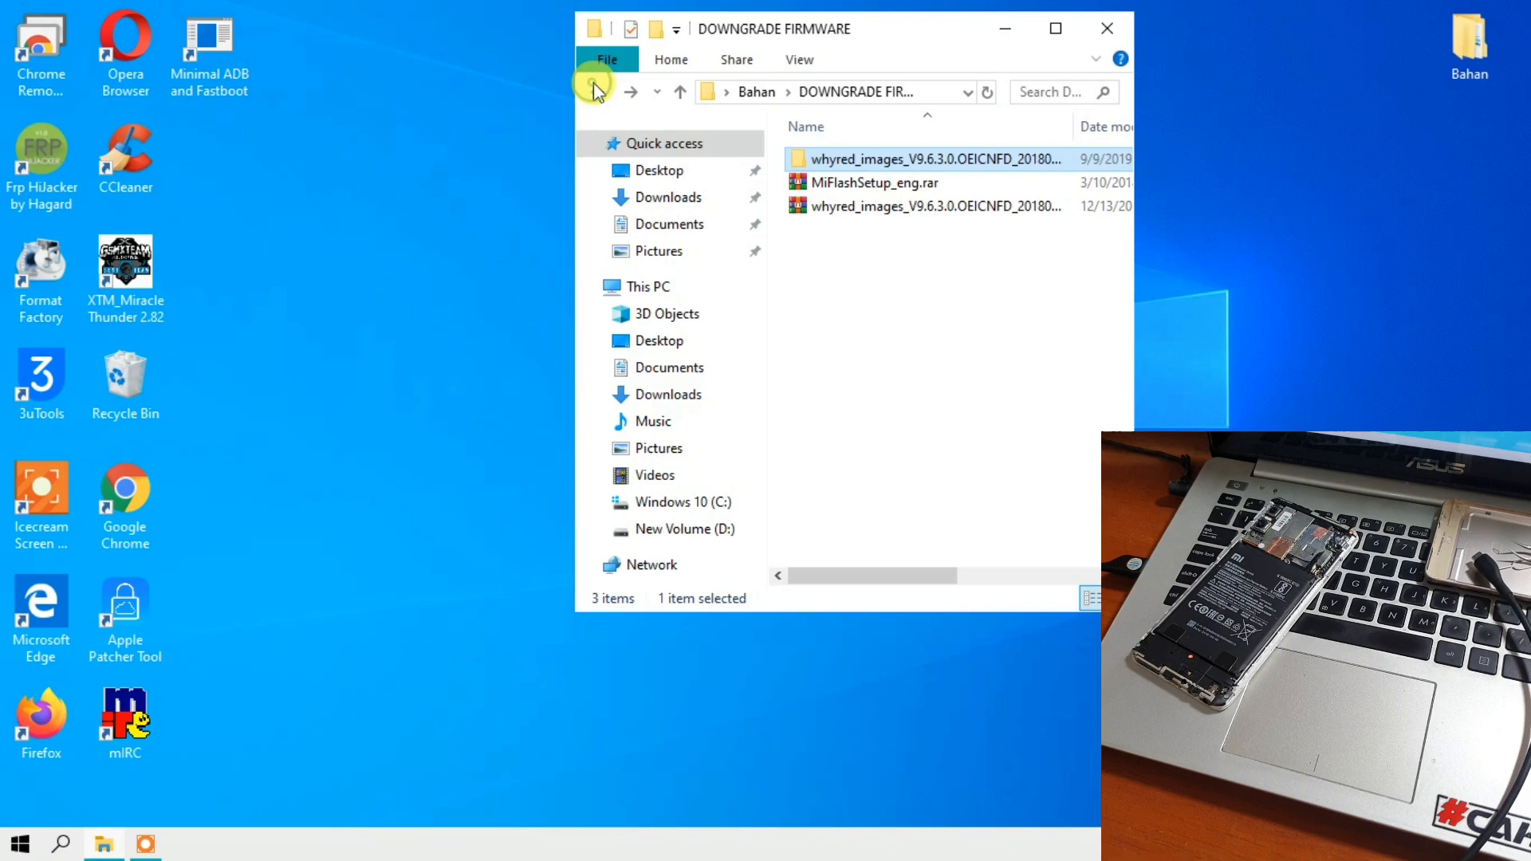
- Open MiFlashSetup_eng.rar and run MiFlashSetup_eng.msi from it
{"action": "double_click", "coordinate": [848, 183]}
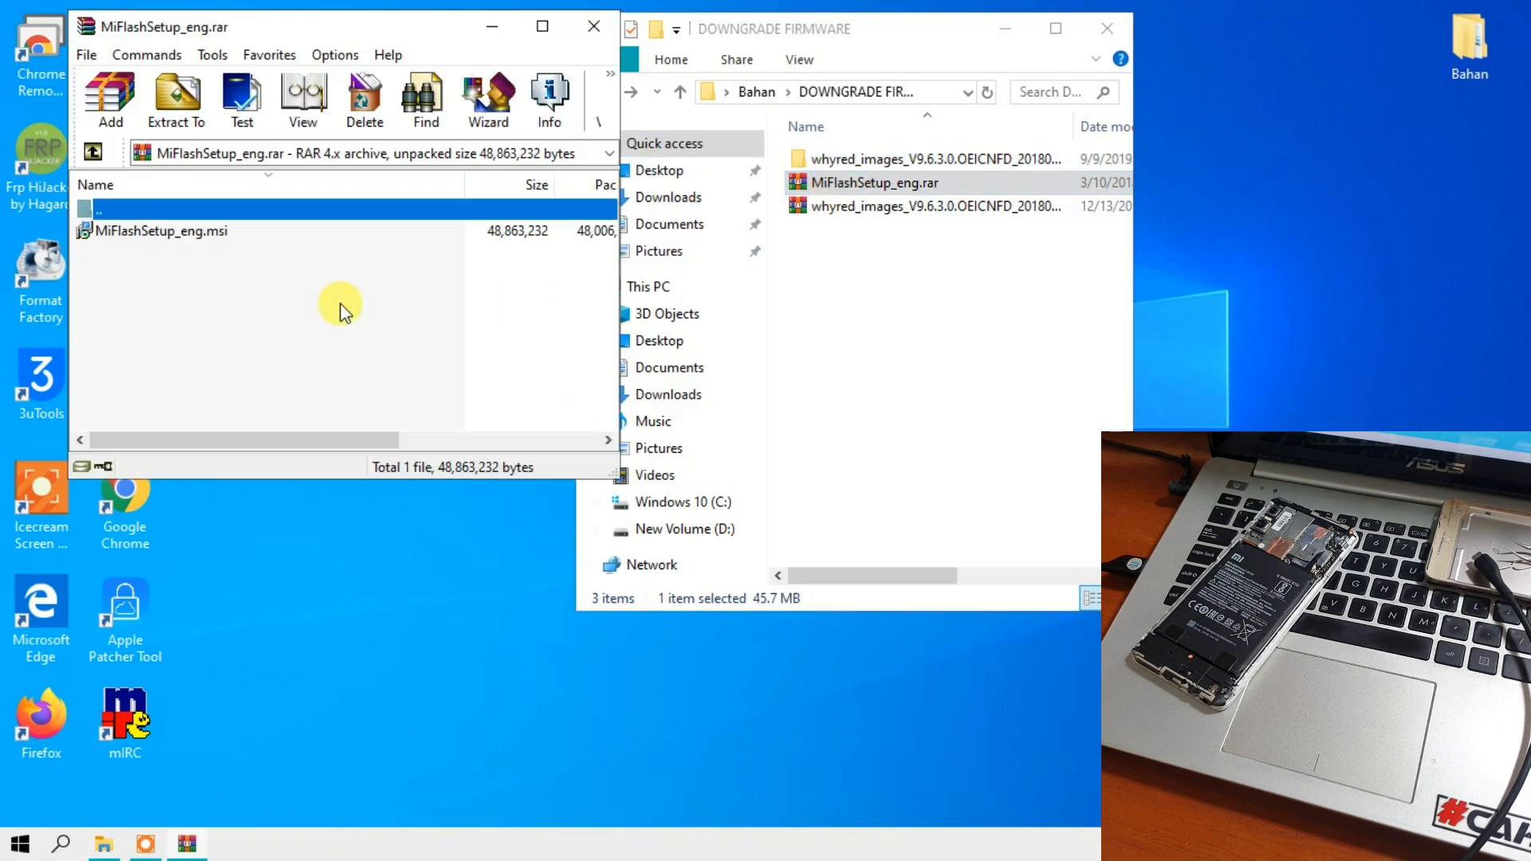
{"action": "double_click", "coordinate": [184, 231]}
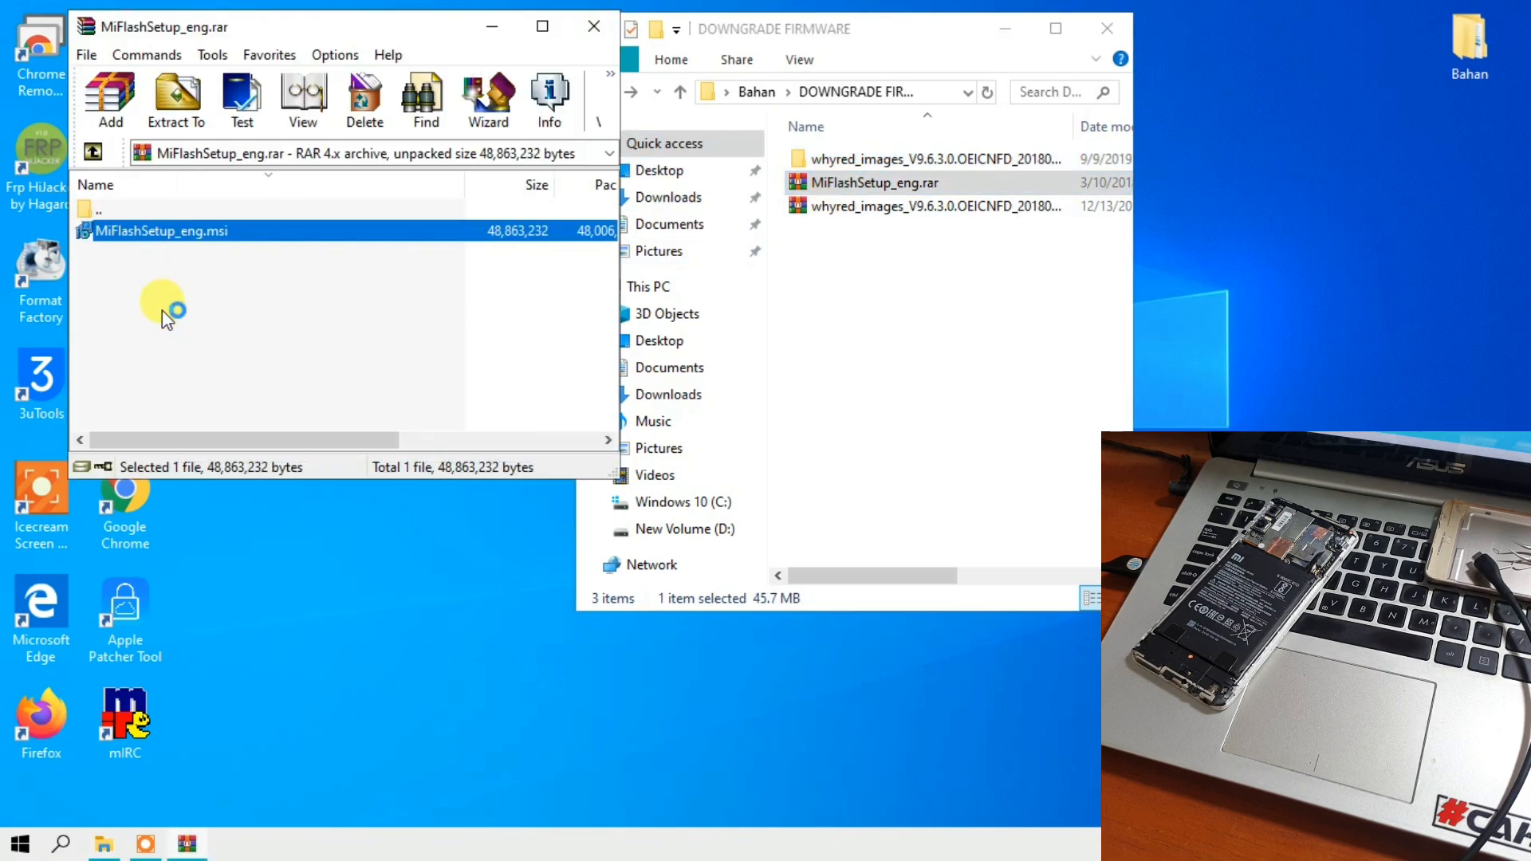
{"action": "left_click_drag", "start_coordinate": [524, 195], "coordinate": [170, 200]}
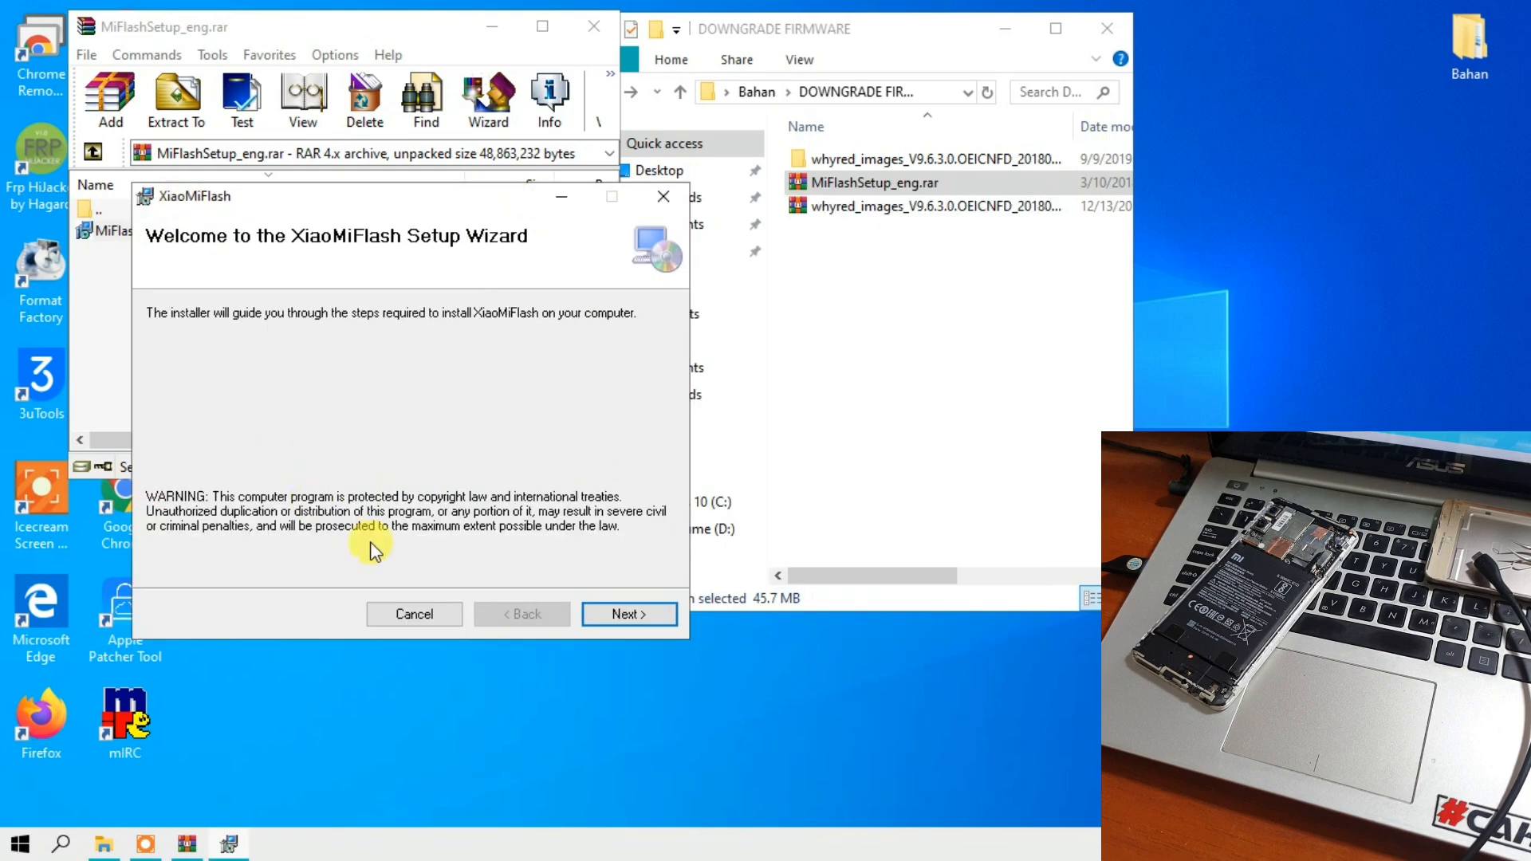
- Install XiaoMiFlash for everyone in C:\XiaoMi\XiaoMiFlash\, then close the installer and the MiFlashSetup_eng.rar archive
{"action": "left_click", "coordinate": [654, 612]}
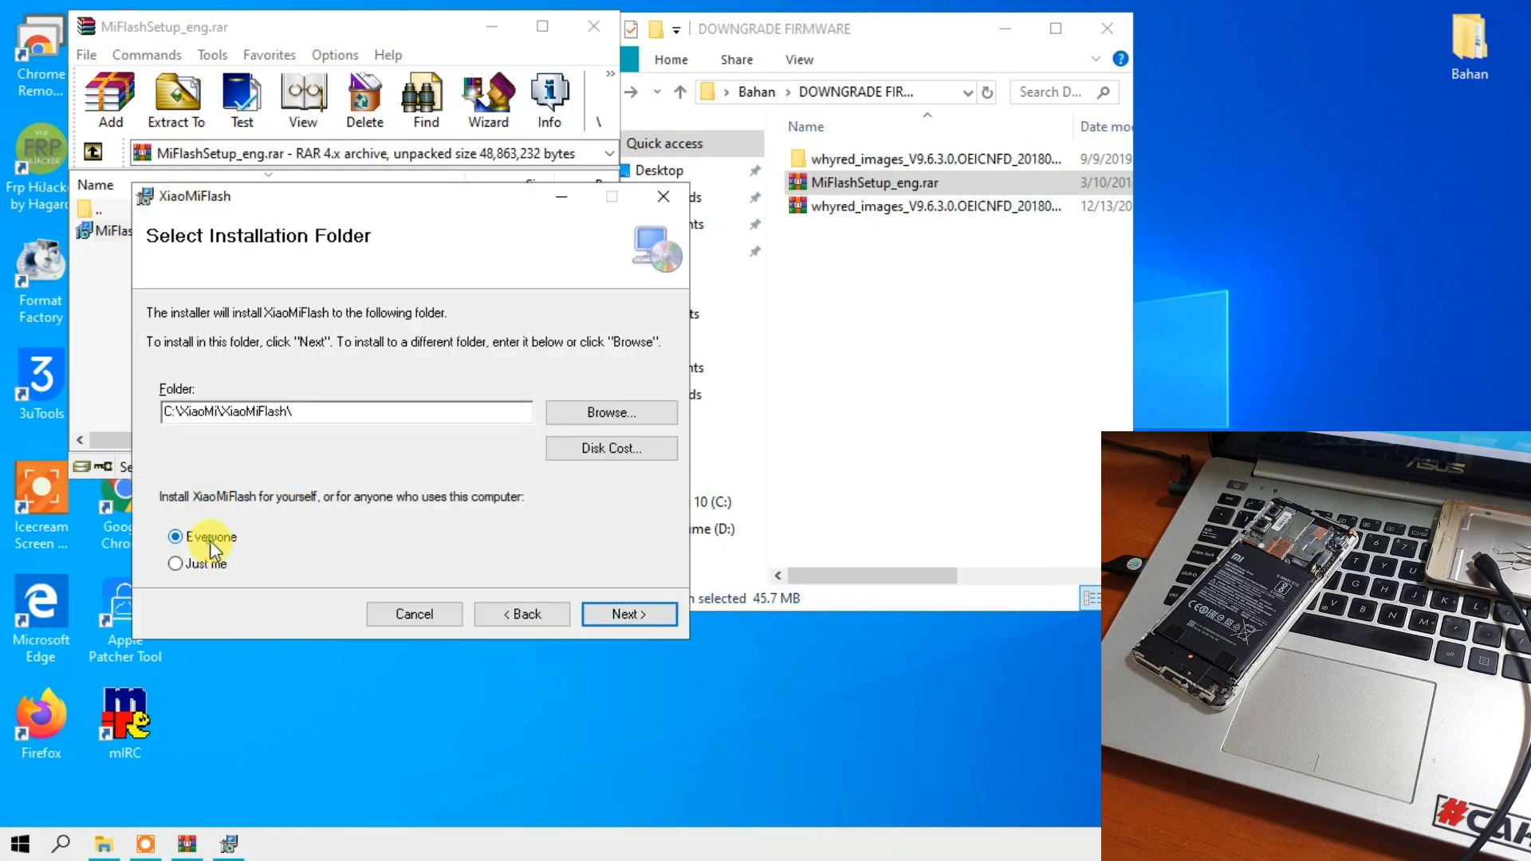
{"action": "left_click", "coordinate": [624, 618]}
{"action": "left_click", "coordinate": [624, 622]}
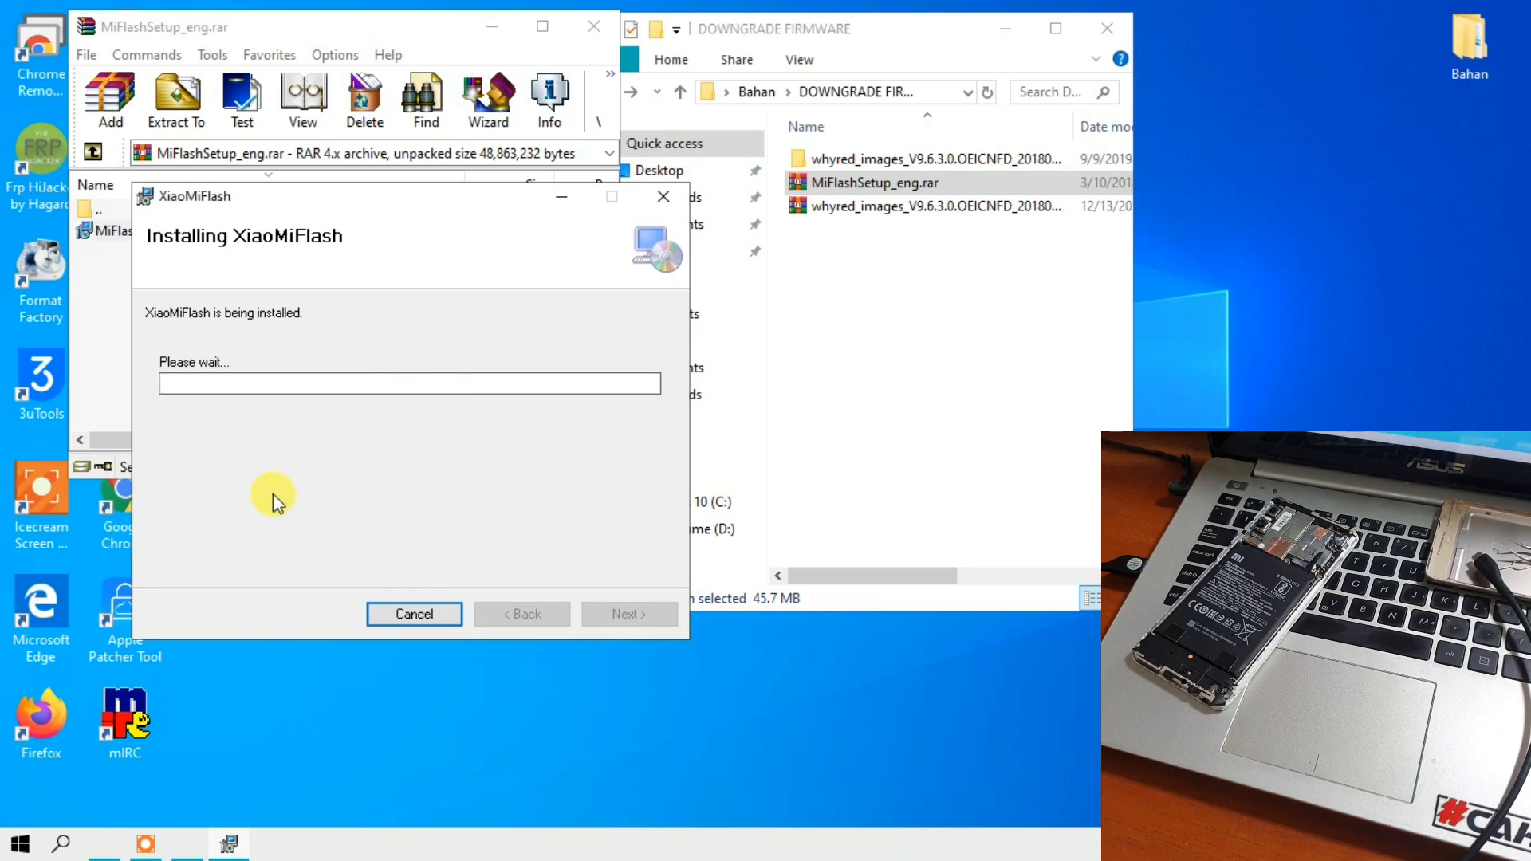
{"action": "left_click", "coordinate": [299, 253]}
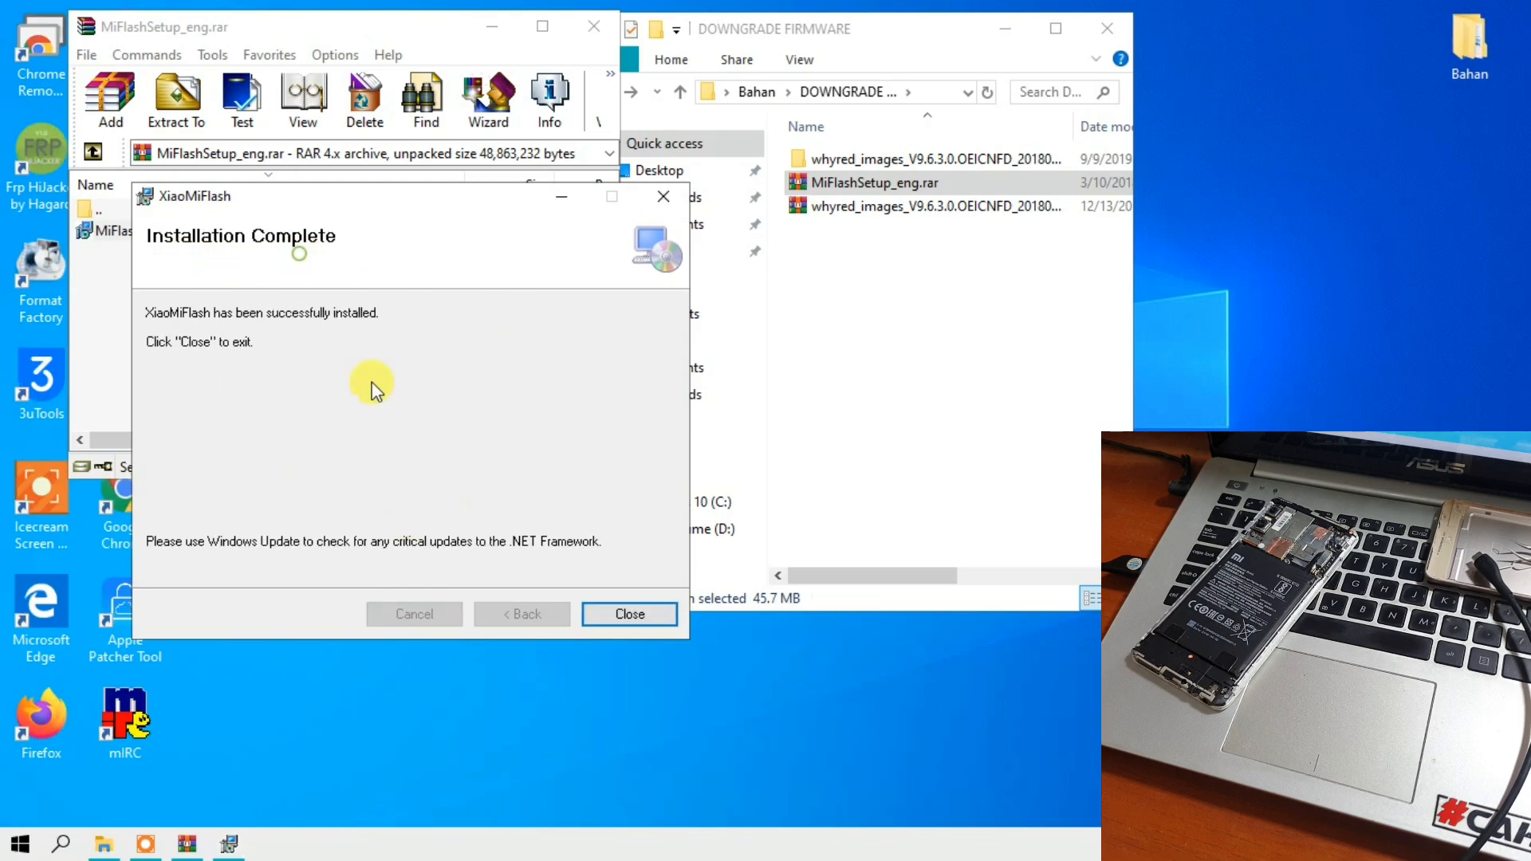
{"action": "left_click", "coordinate": [635, 620]}
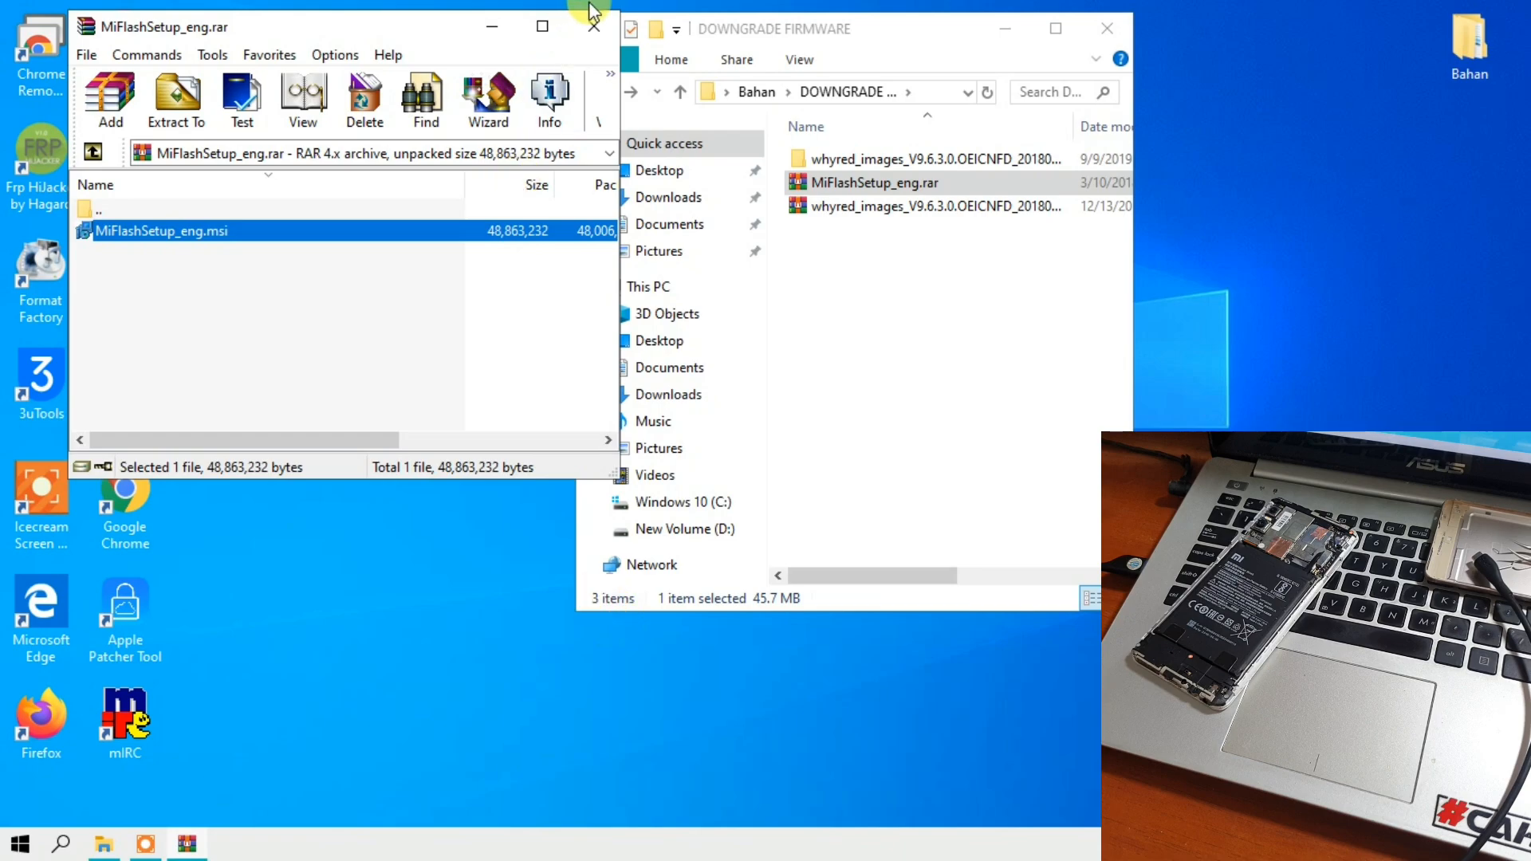
{"action": "left_click", "coordinate": [593, 26]}
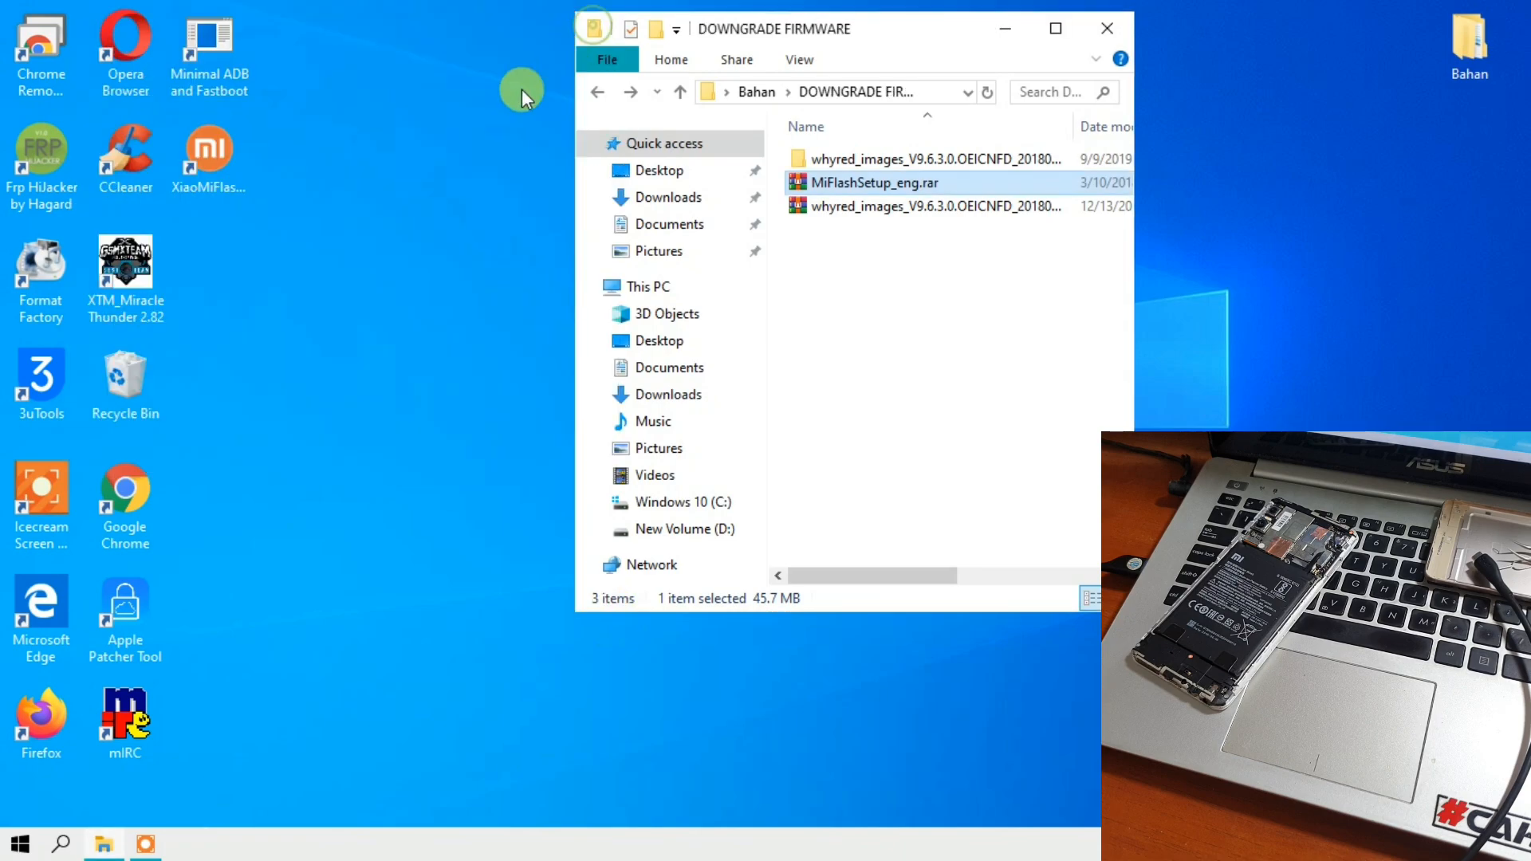
- Launch XiaoMiFlash from the desktop and arrange its window beside the DOWNGRADE FIRMWARE folder window
{"action": "double_click", "coordinate": [234, 195]}
{"action": "left_click_drag", "start_coordinate": [263, 19], "coordinate": [53, 15]}
{"action": "left_click", "coordinate": [103, 844]}
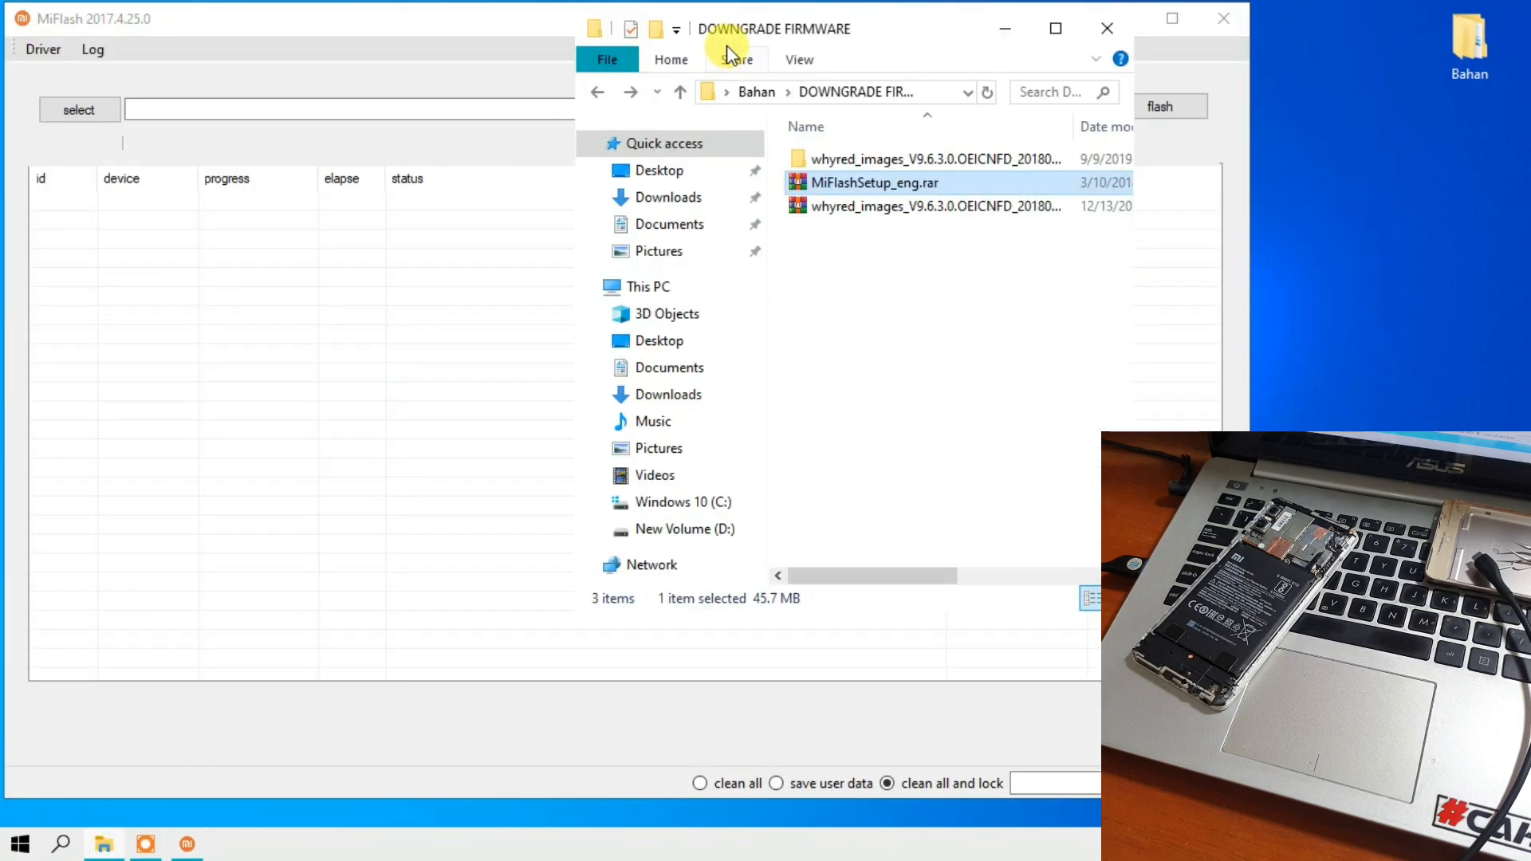
{"action": "left_click_drag", "start_coordinate": [726, 28], "coordinate": [1312, 12]}
{"action": "left_click", "coordinate": [1308, 153]}
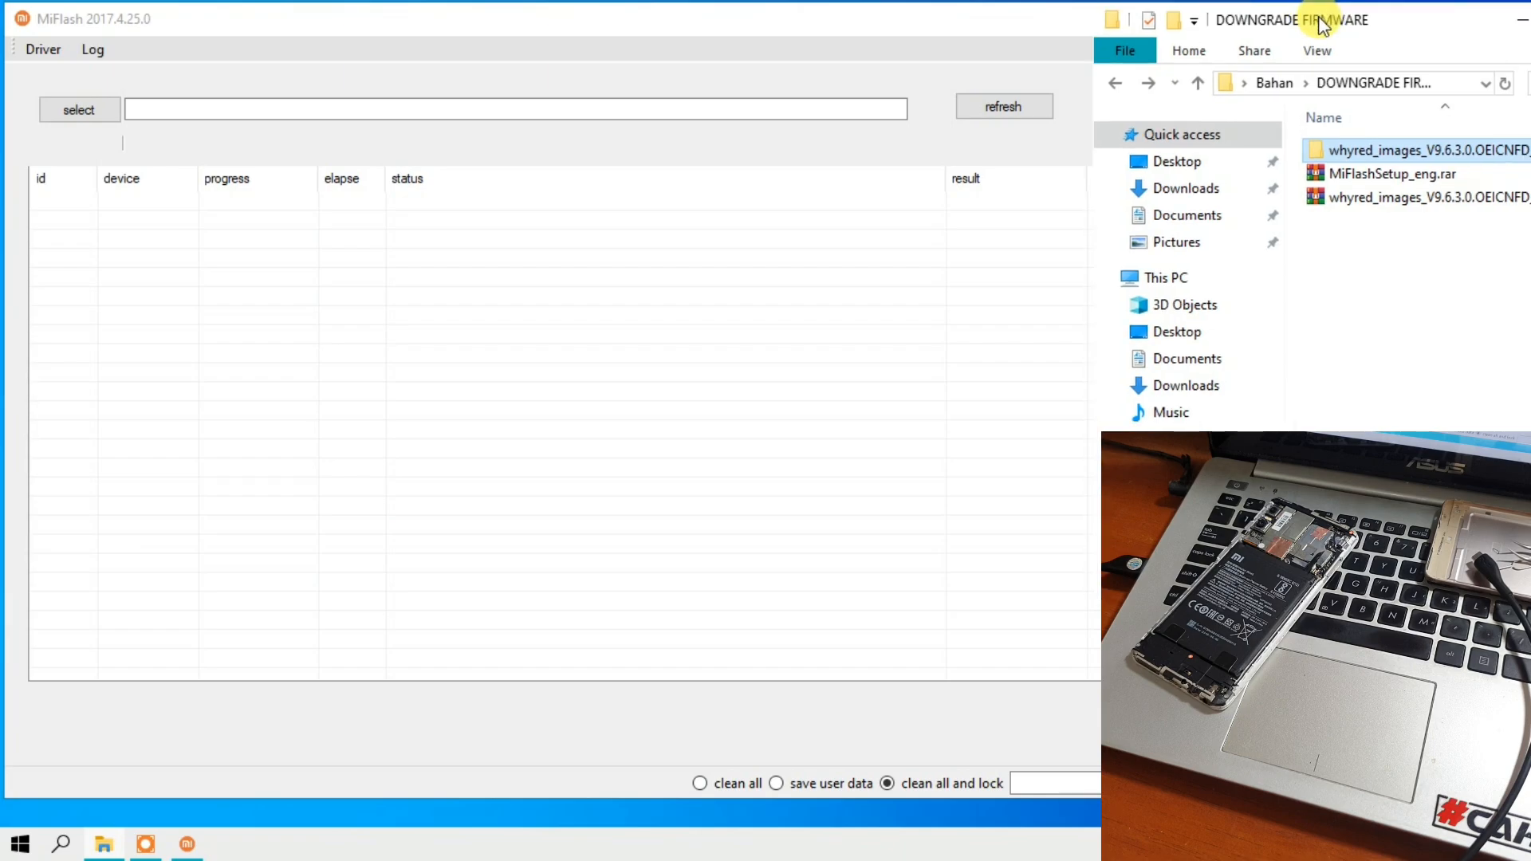
{"action": "left_click", "coordinate": [864, 21]}
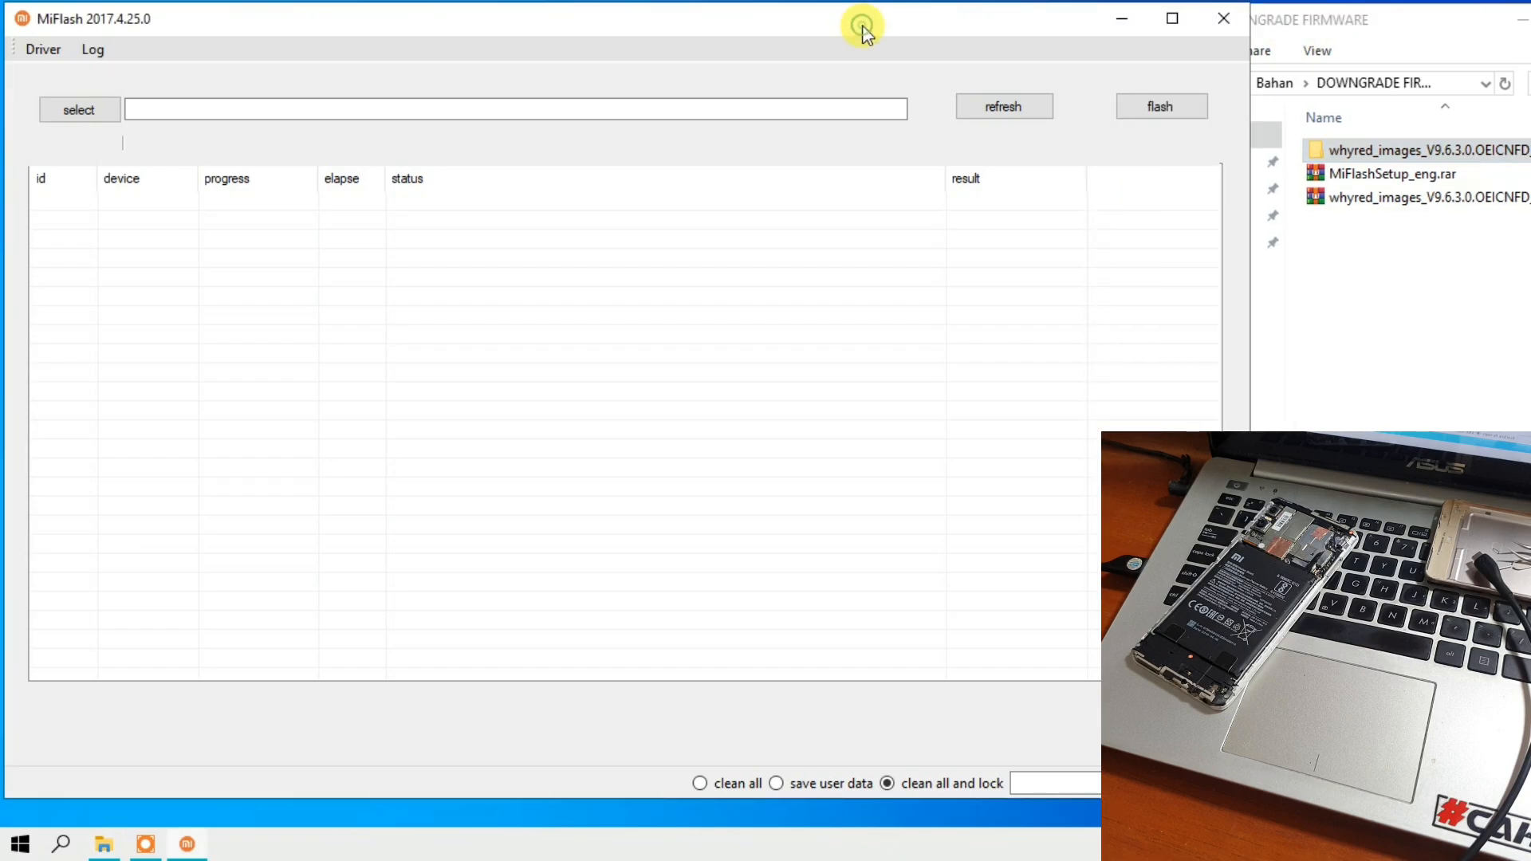
- Set the firmware path to the extracted whyred_images_V9.6.3.0.OEICNFD_20180719.0000.00_8.1_cn folder under Bahan\DOWNGRADE FIRMWARE
{"action": "left_click", "coordinate": [95, 118]}
{"action": "left_click_drag", "start_coordinate": [687, 239], "coordinate": [391, 181]}
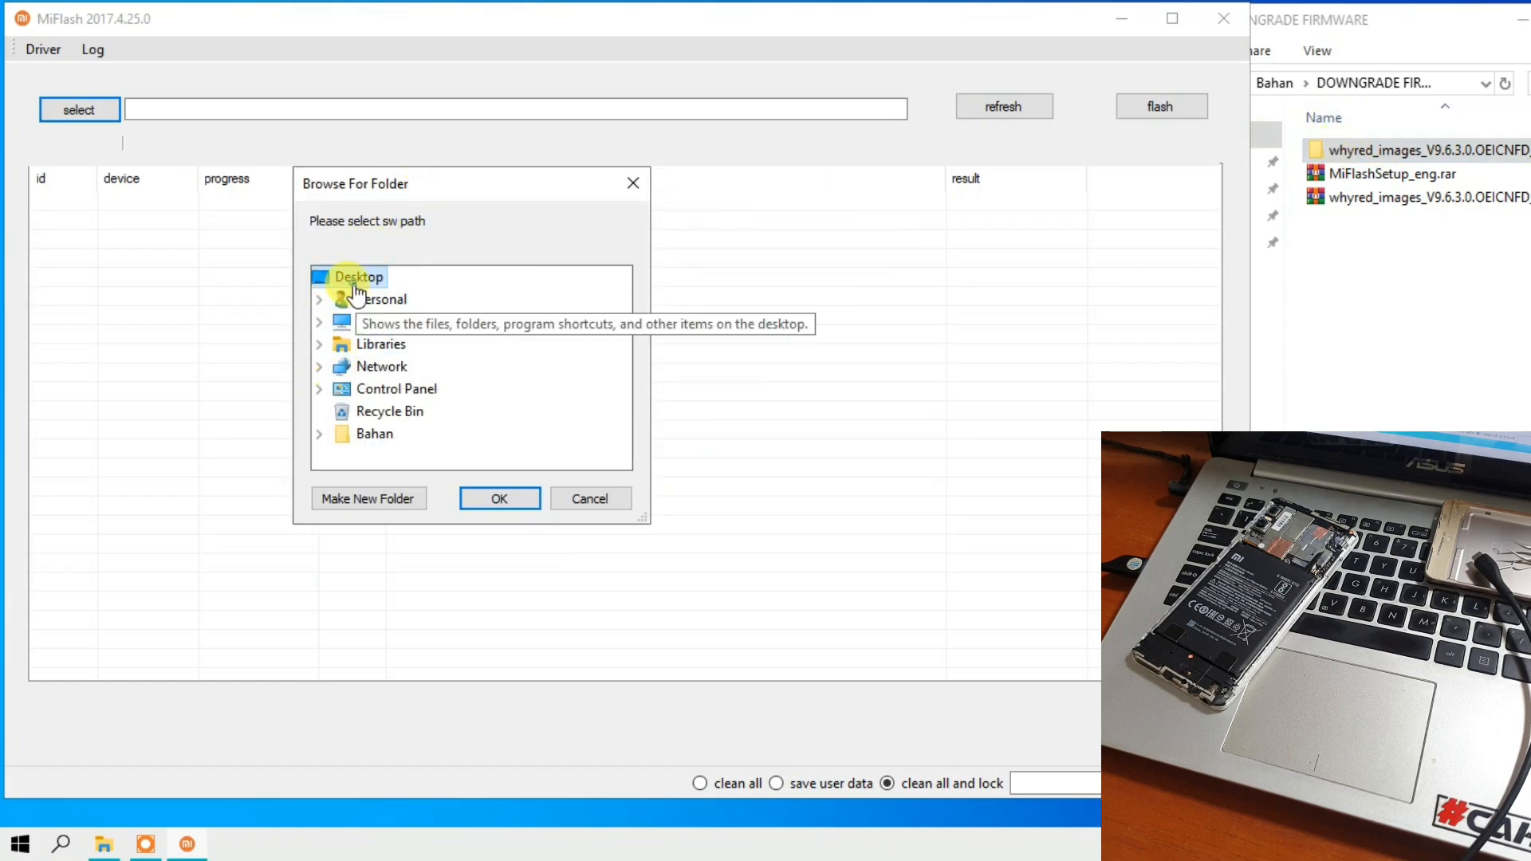
{"action": "double_click", "coordinate": [374, 435]}
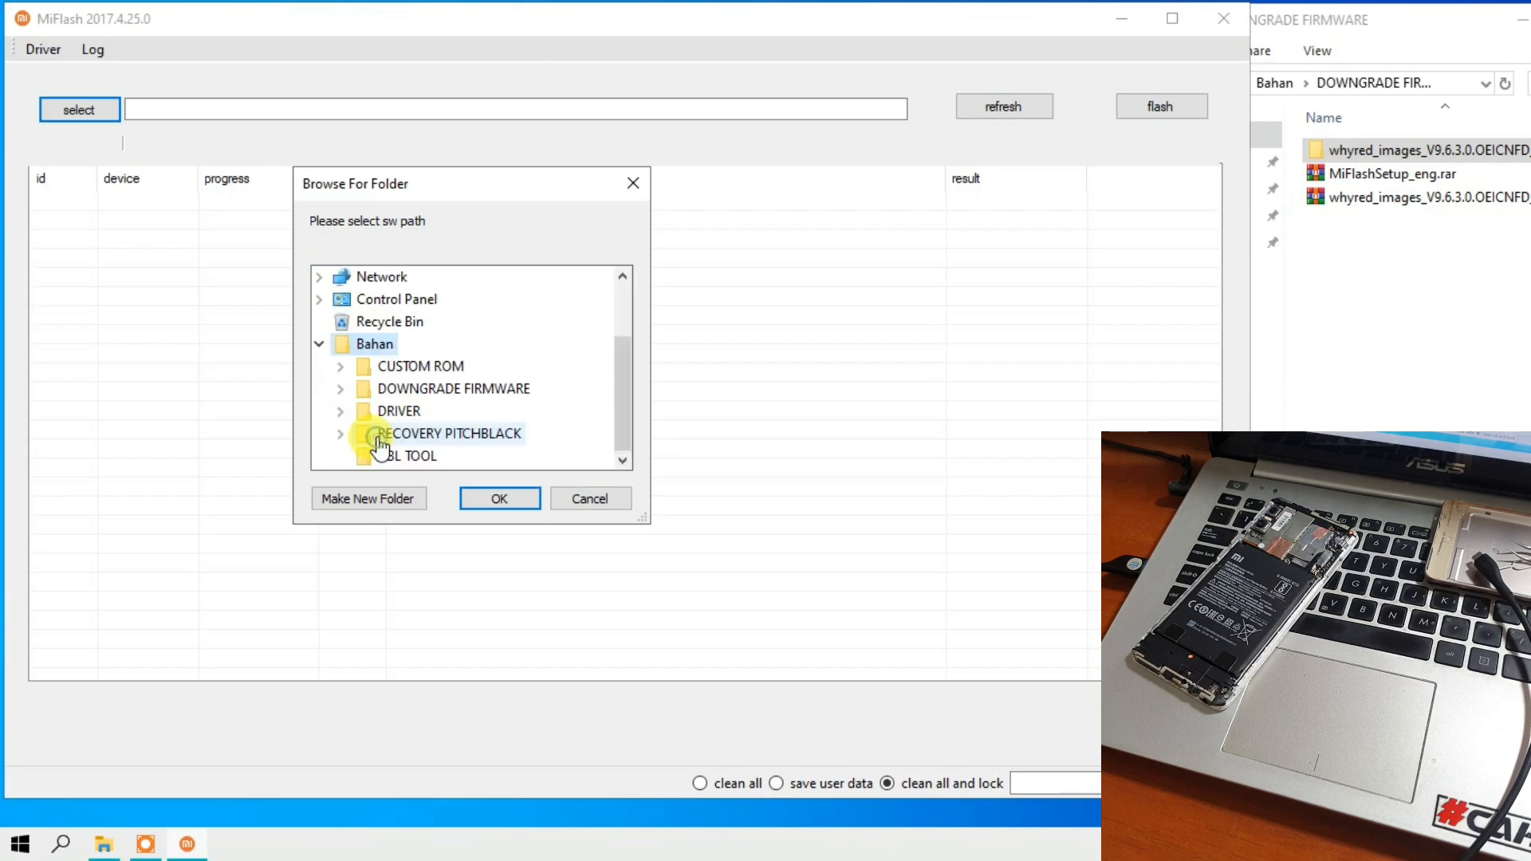
{"action": "left_click", "coordinate": [452, 397]}
{"action": "scroll", "coordinate": [463, 387], "scroll_direction": "down", "scroll_amount": 2}
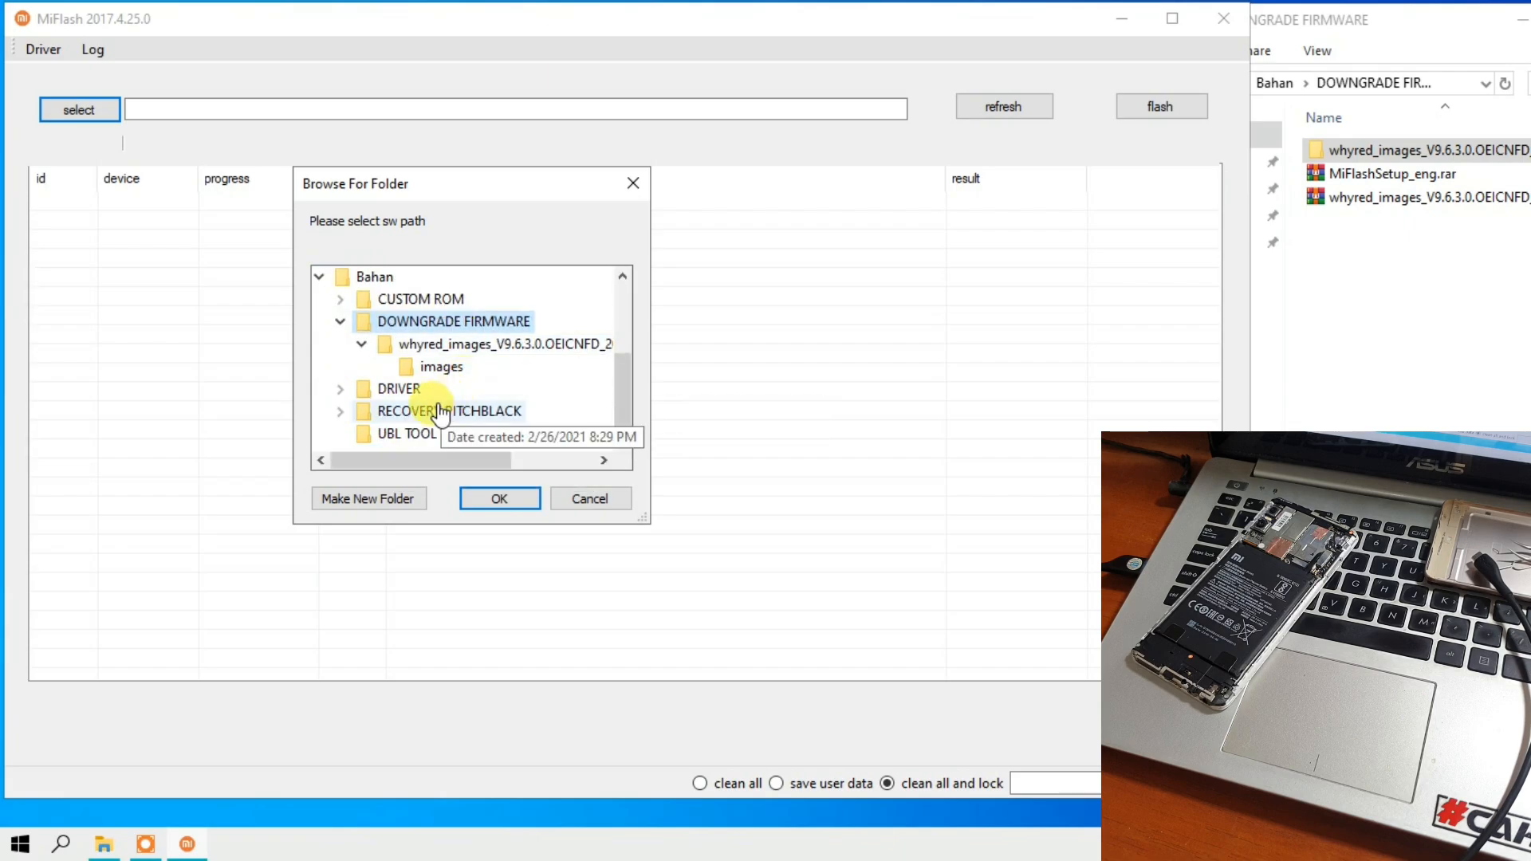
{"action": "left_click", "coordinate": [435, 346]}
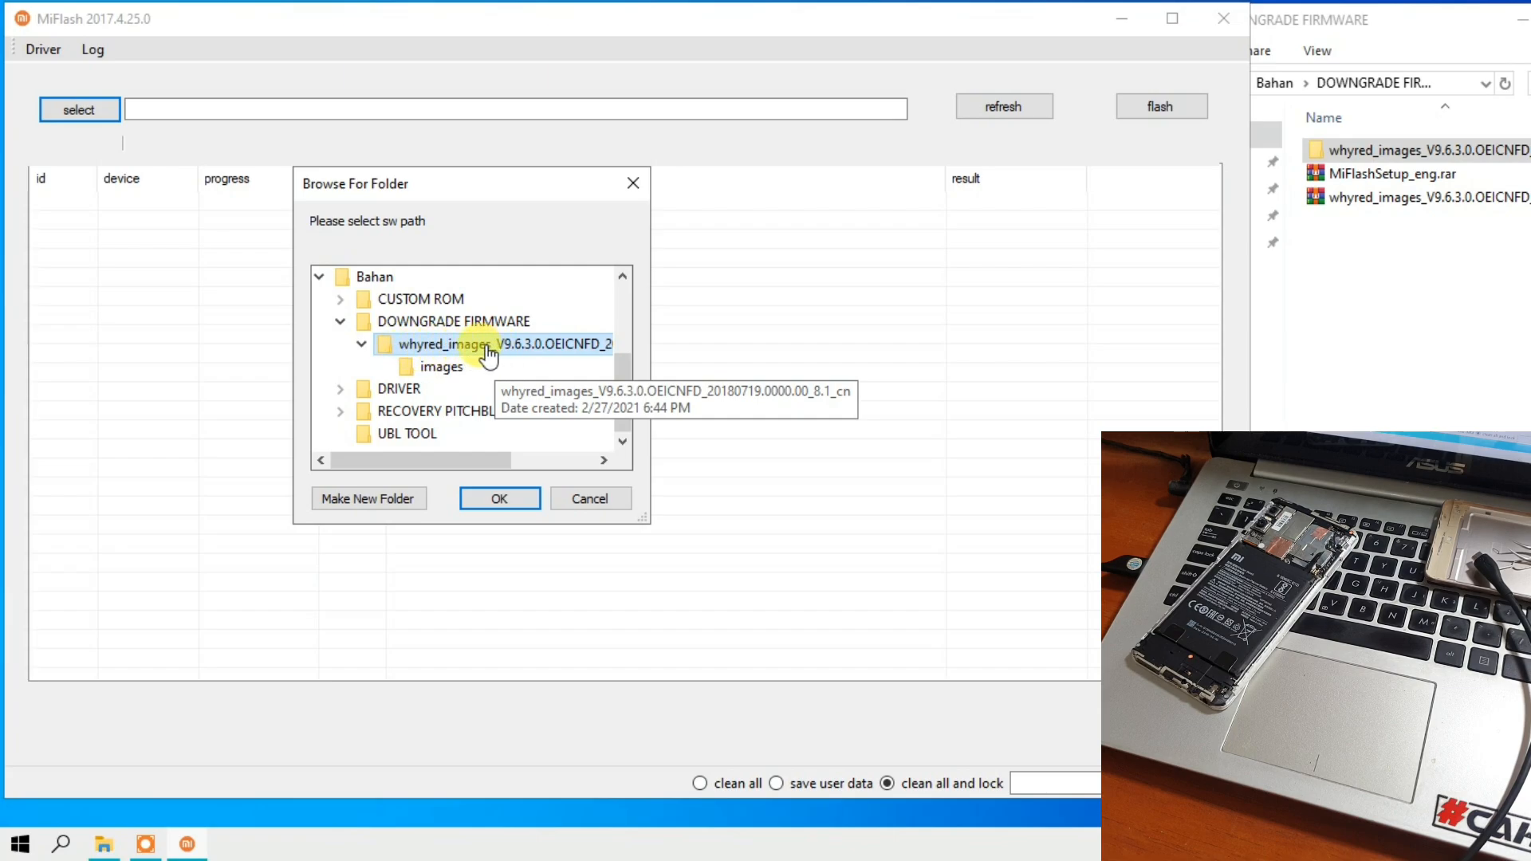
{"action": "left_click", "coordinate": [501, 499]}
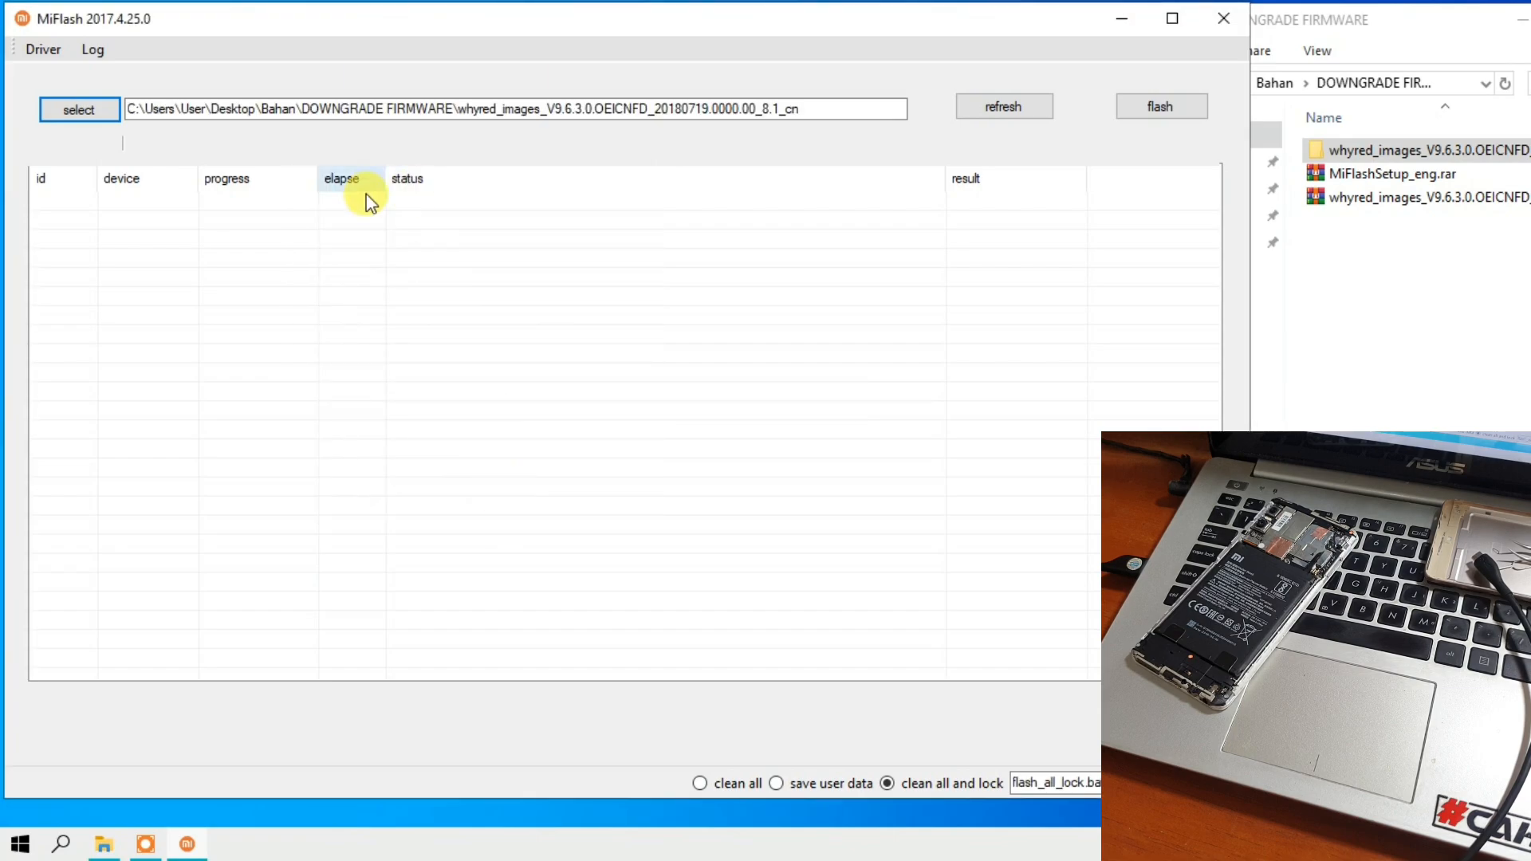
- Check the firmware folder name at the end of the path and set the flash mode to clean all
{"action": "left_click", "coordinate": [437, 108]}
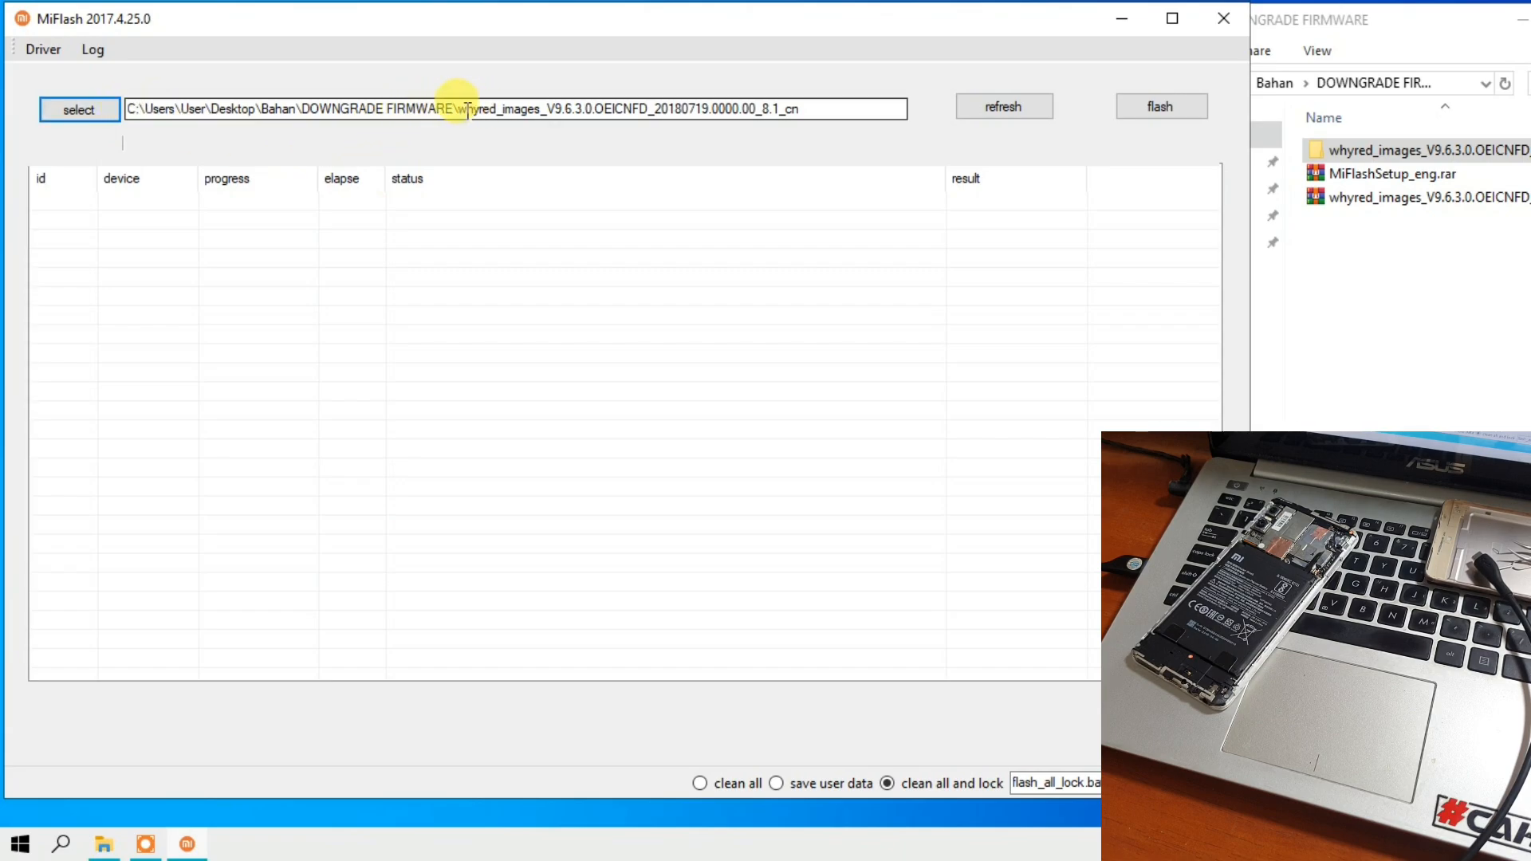
{"action": "left_click_drag", "start_coordinate": [461, 109], "coordinate": [798, 131]}
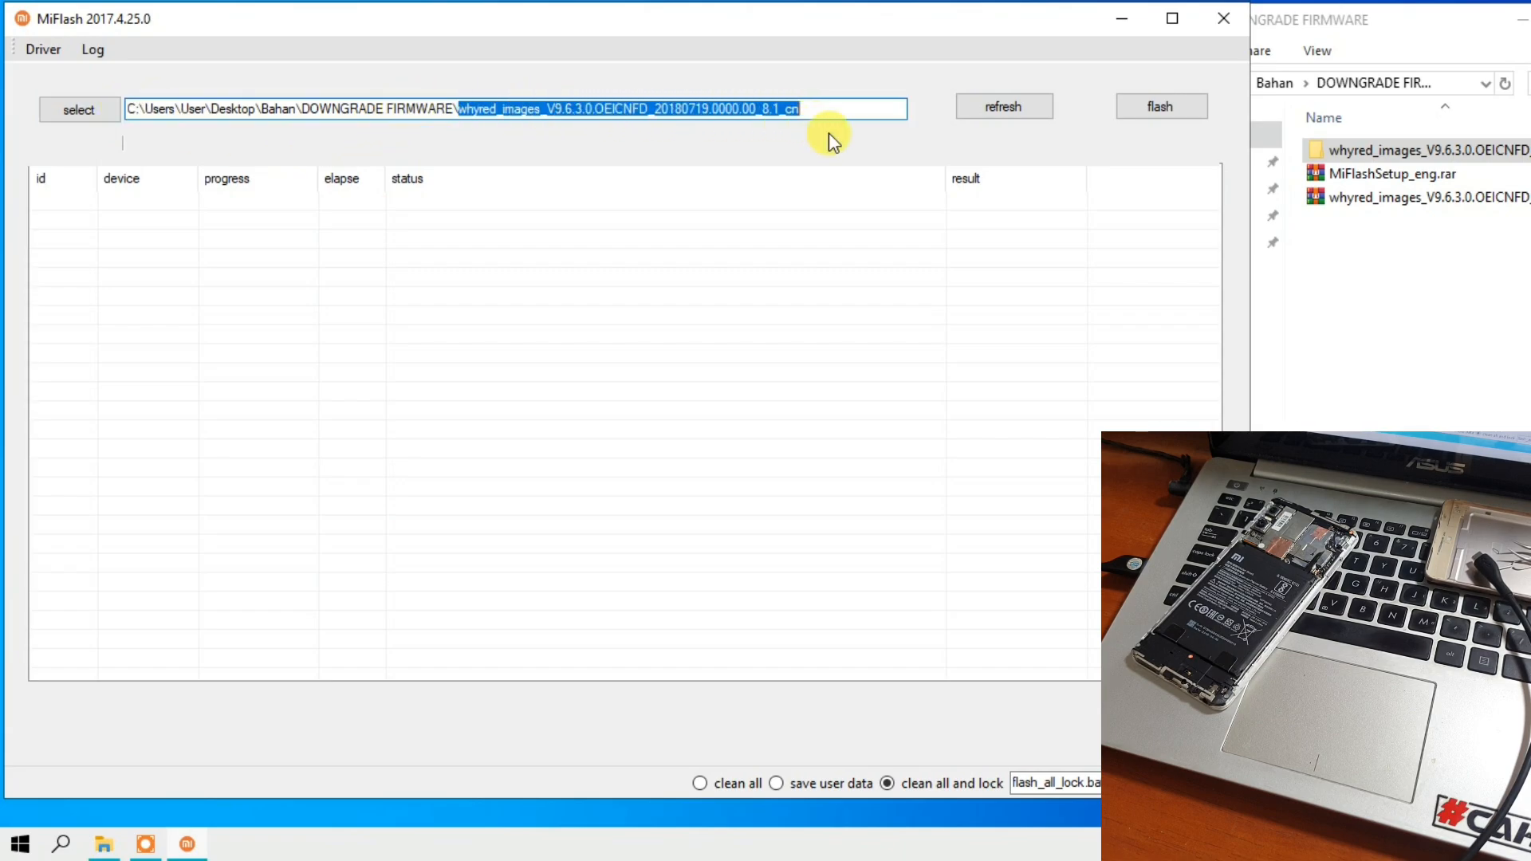
{"action": "left_click", "coordinate": [829, 110]}
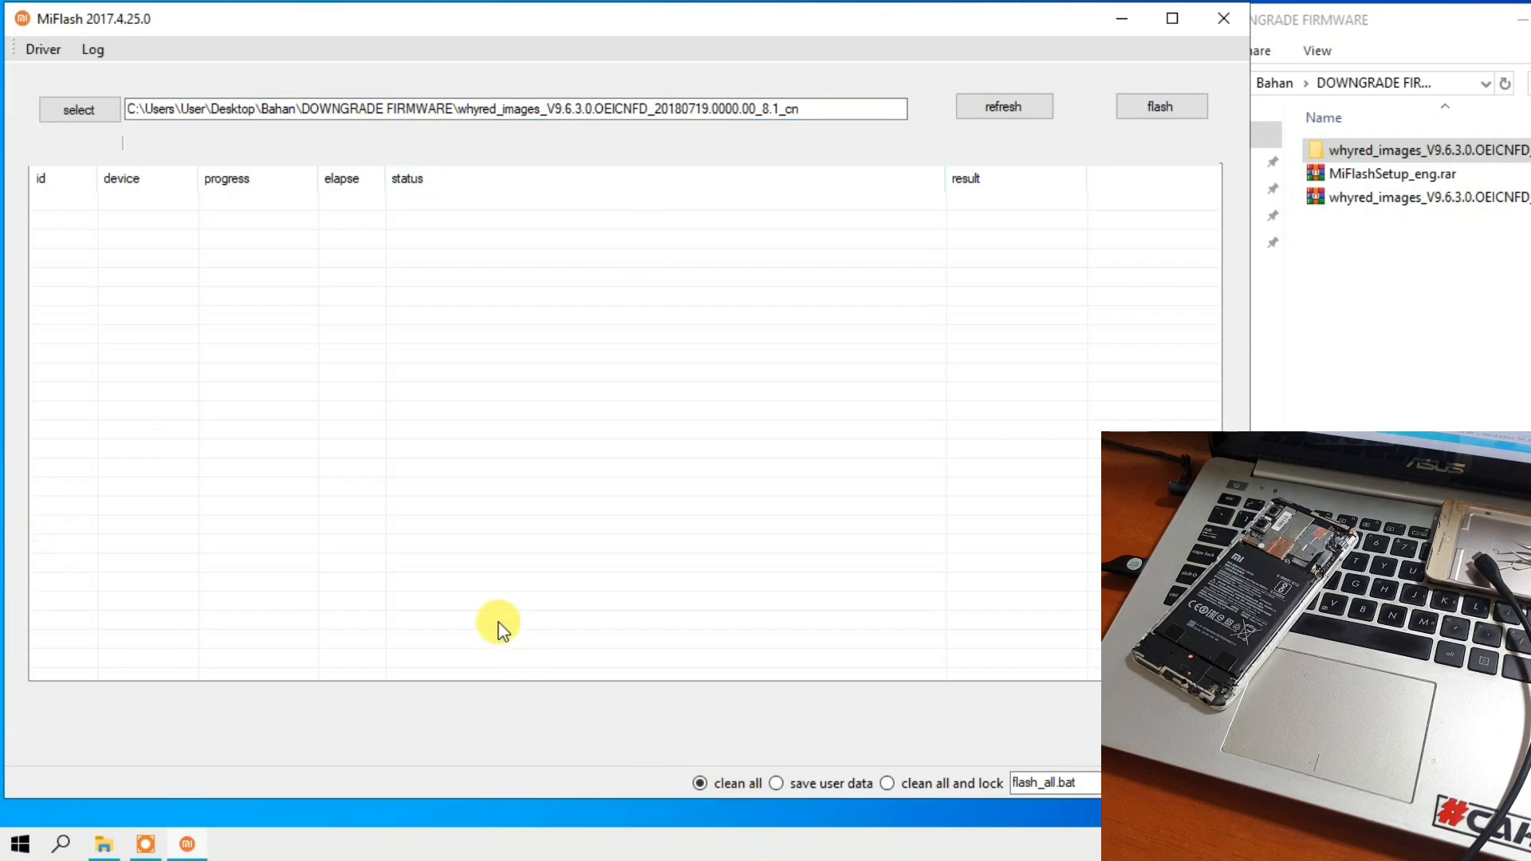
- Open Device Manager and check for the Qualcomm HS-USB QDLoader 9008 device under Ports (COM & LPT)
{"action": "left_click", "coordinate": [62, 847]}
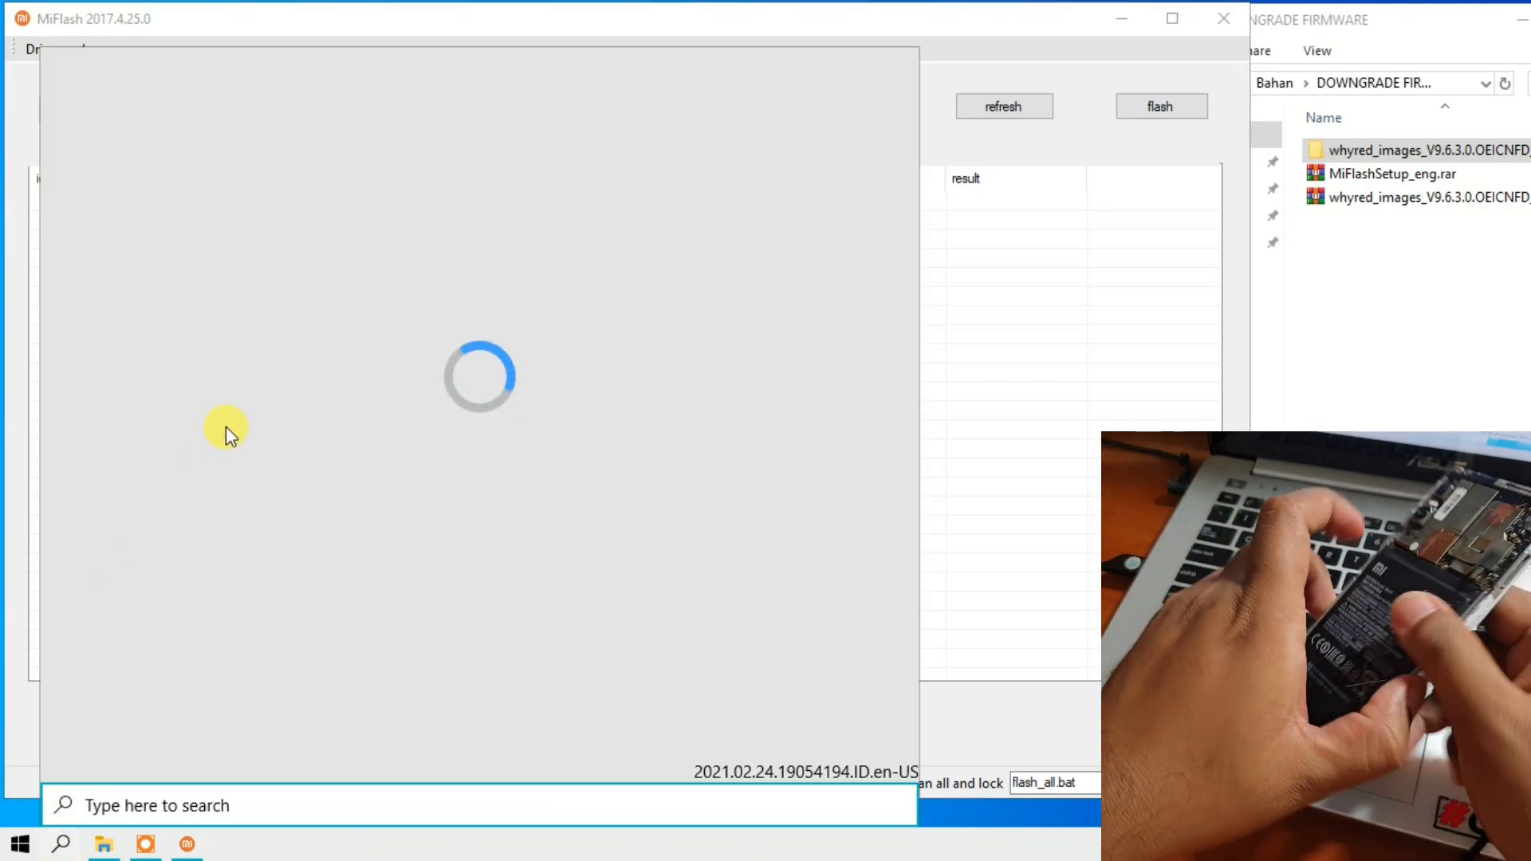
{"action": "type", "text": "de"}
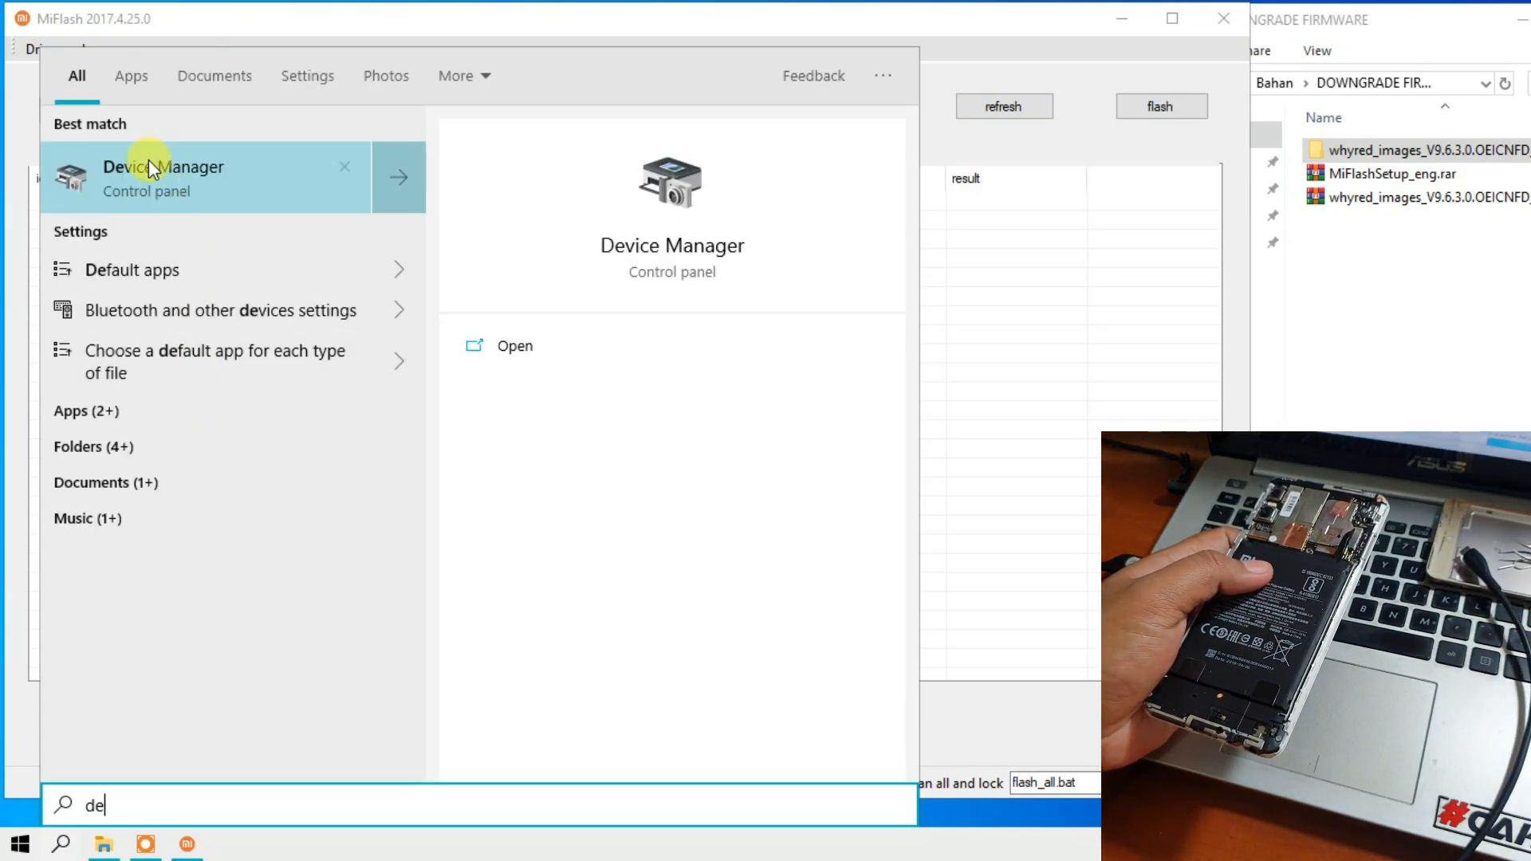
{"action": "left_click", "coordinate": [149, 166]}
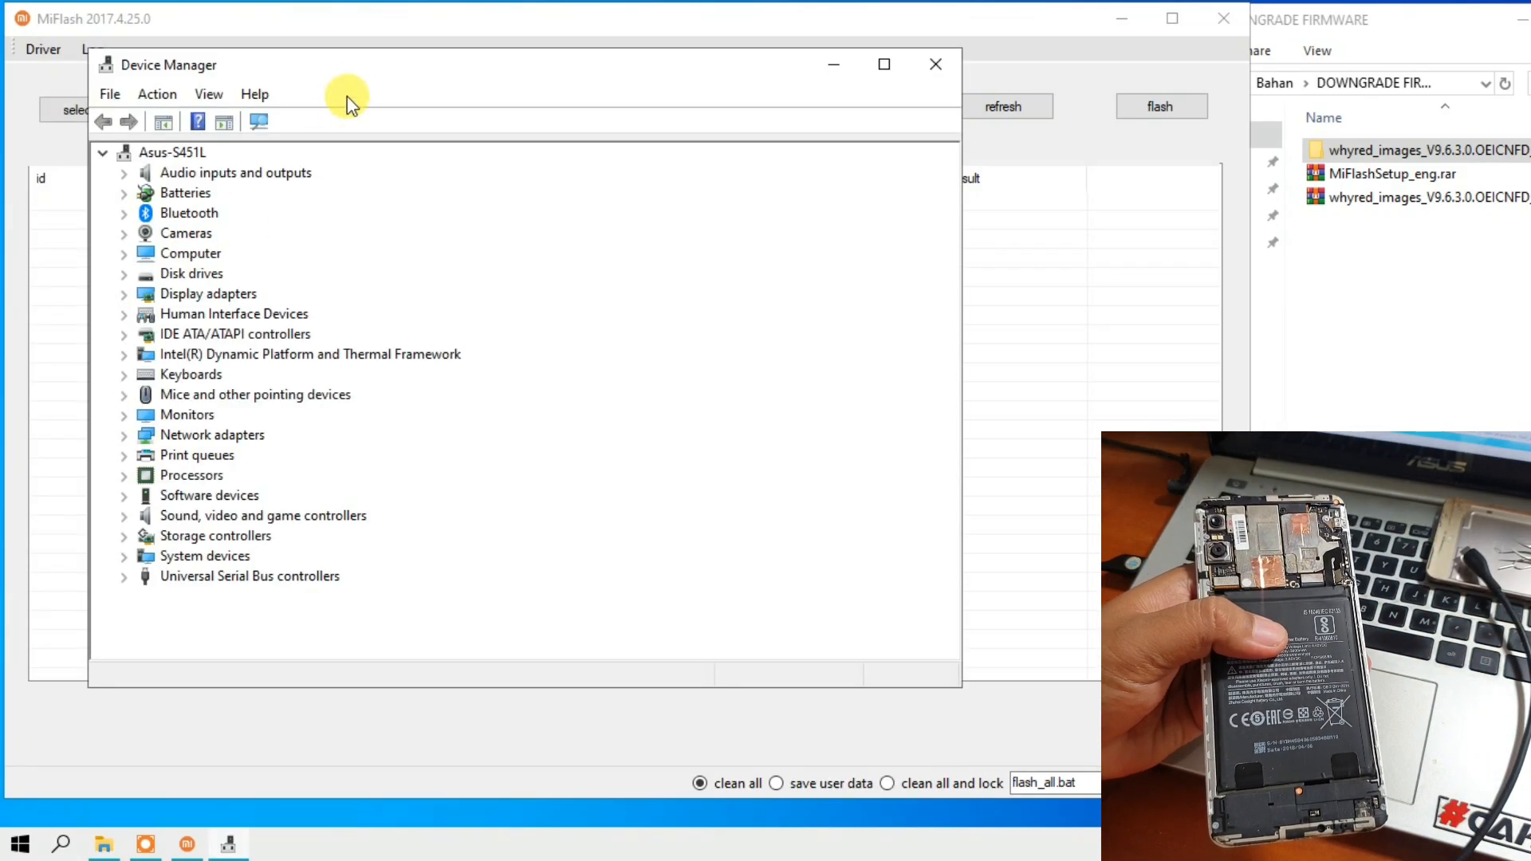
{"action": "left_click_drag", "start_coordinate": [343, 73], "coordinate": [267, 267]}
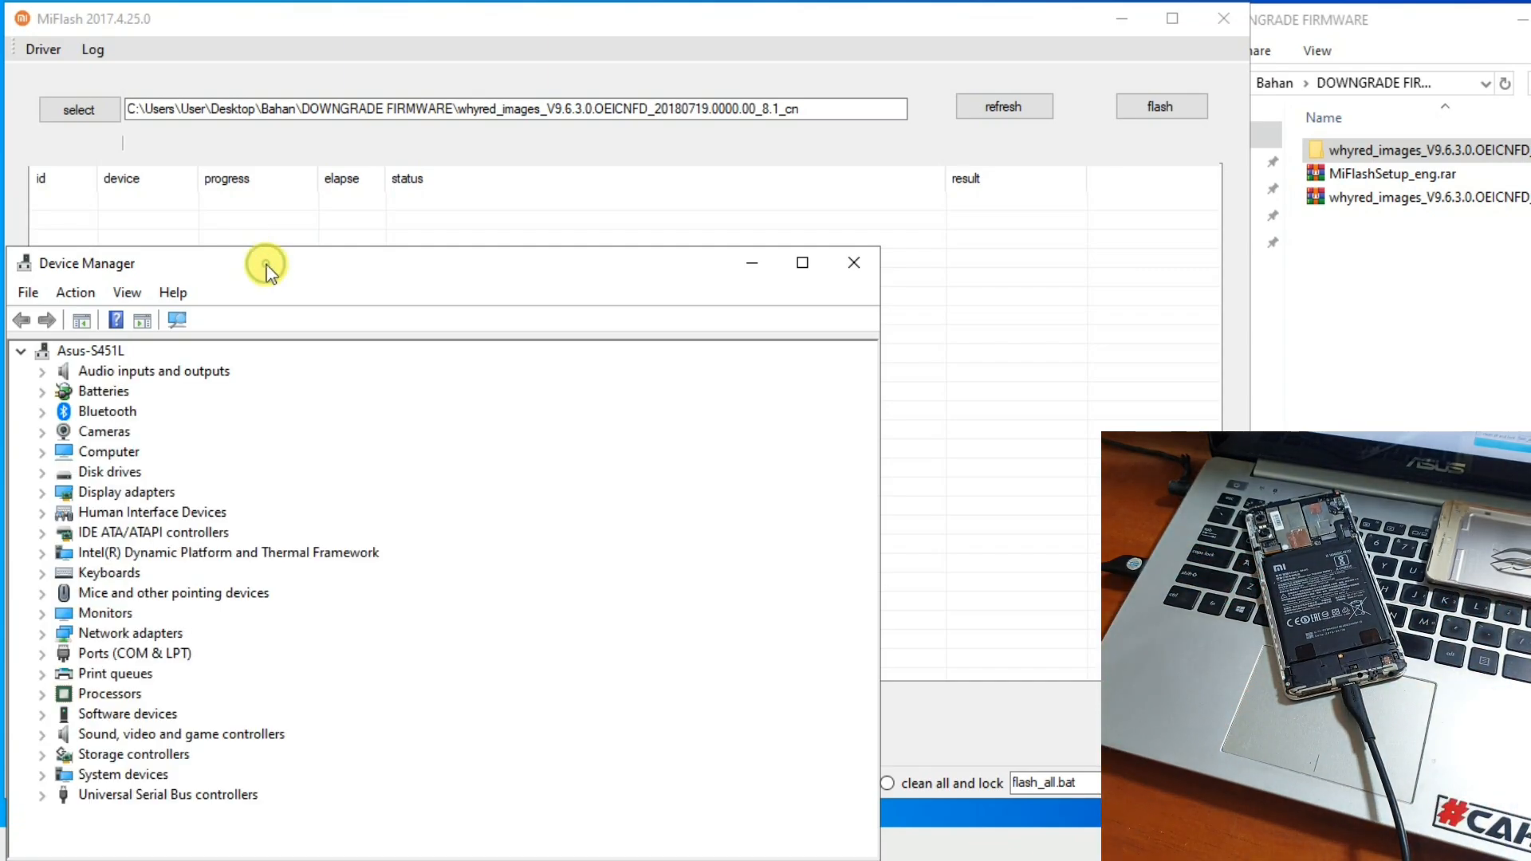
{"action": "left_click", "coordinate": [49, 659]}
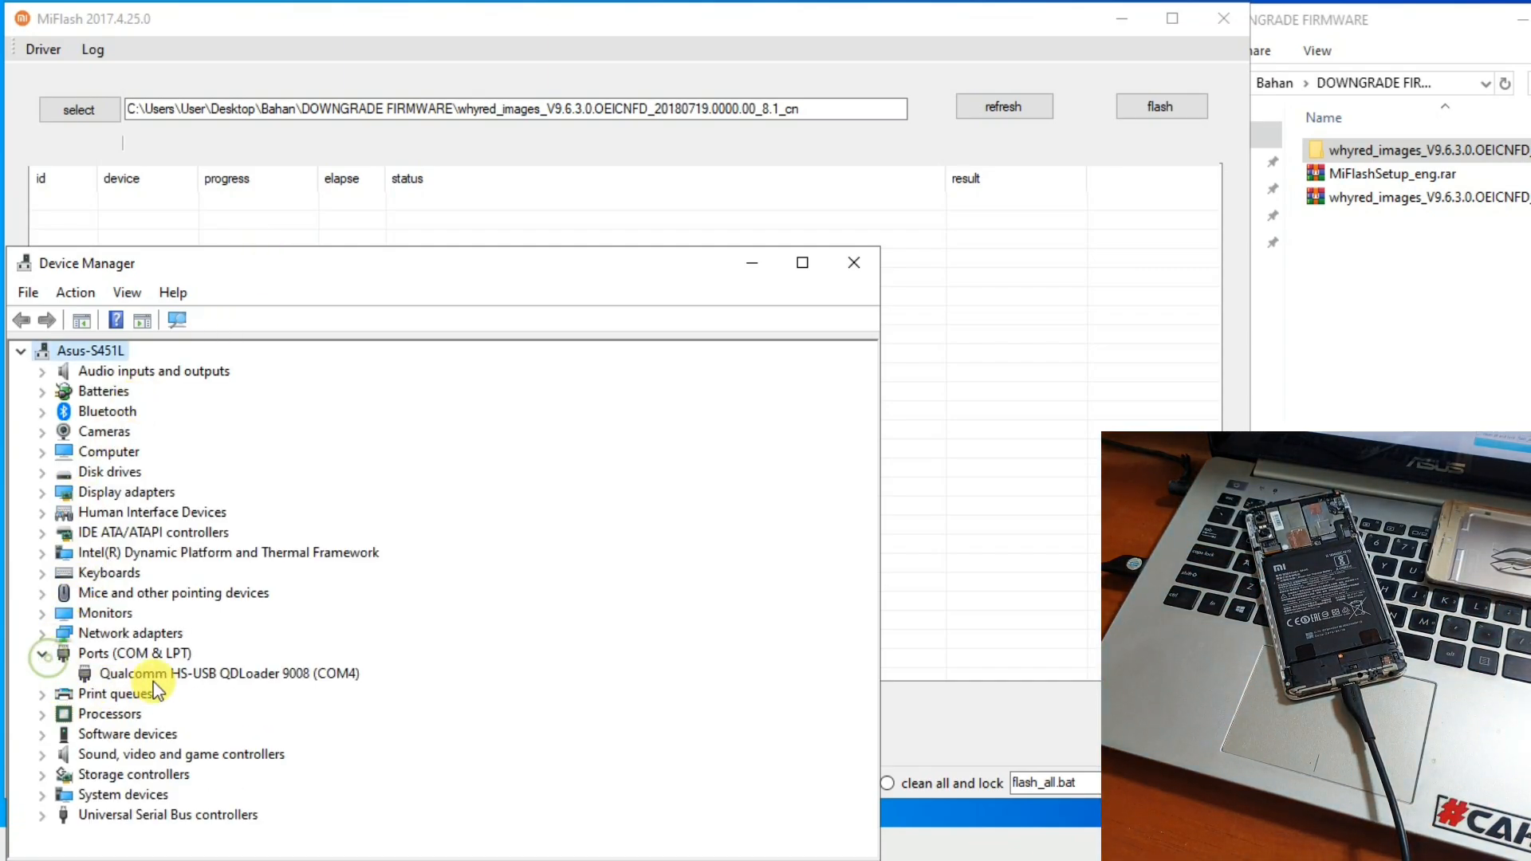
{"action": "left_click", "coordinate": [170, 673]}
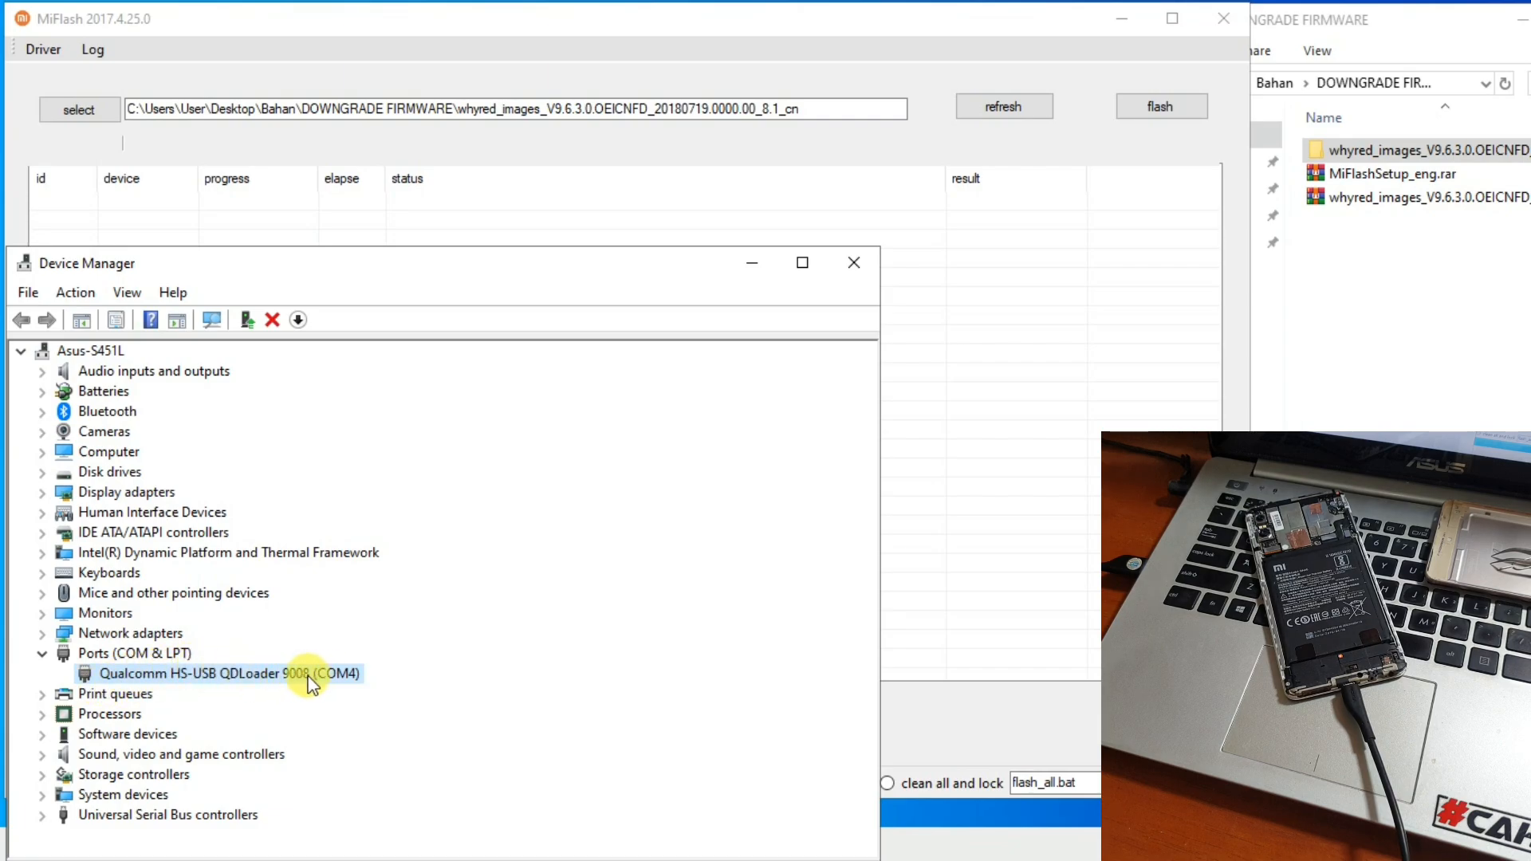
- Refresh the device list in MiFlash and compare the listed port with the one in Device Manager
{"action": "left_click", "coordinate": [855, 141]}
{"action": "left_click", "coordinate": [981, 104]}
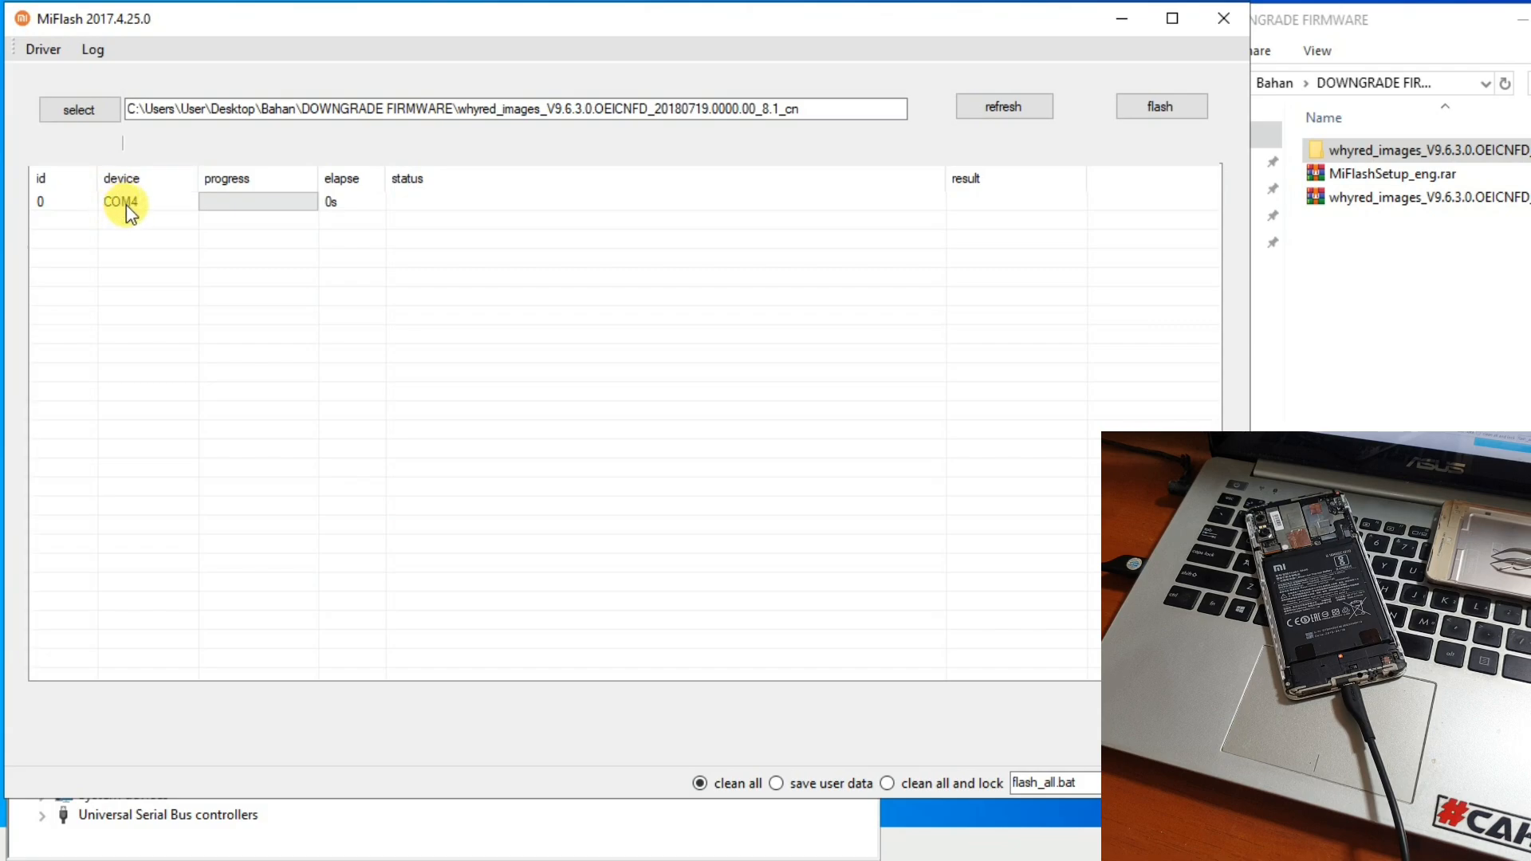
{"action": "left_click", "coordinate": [313, 837]}
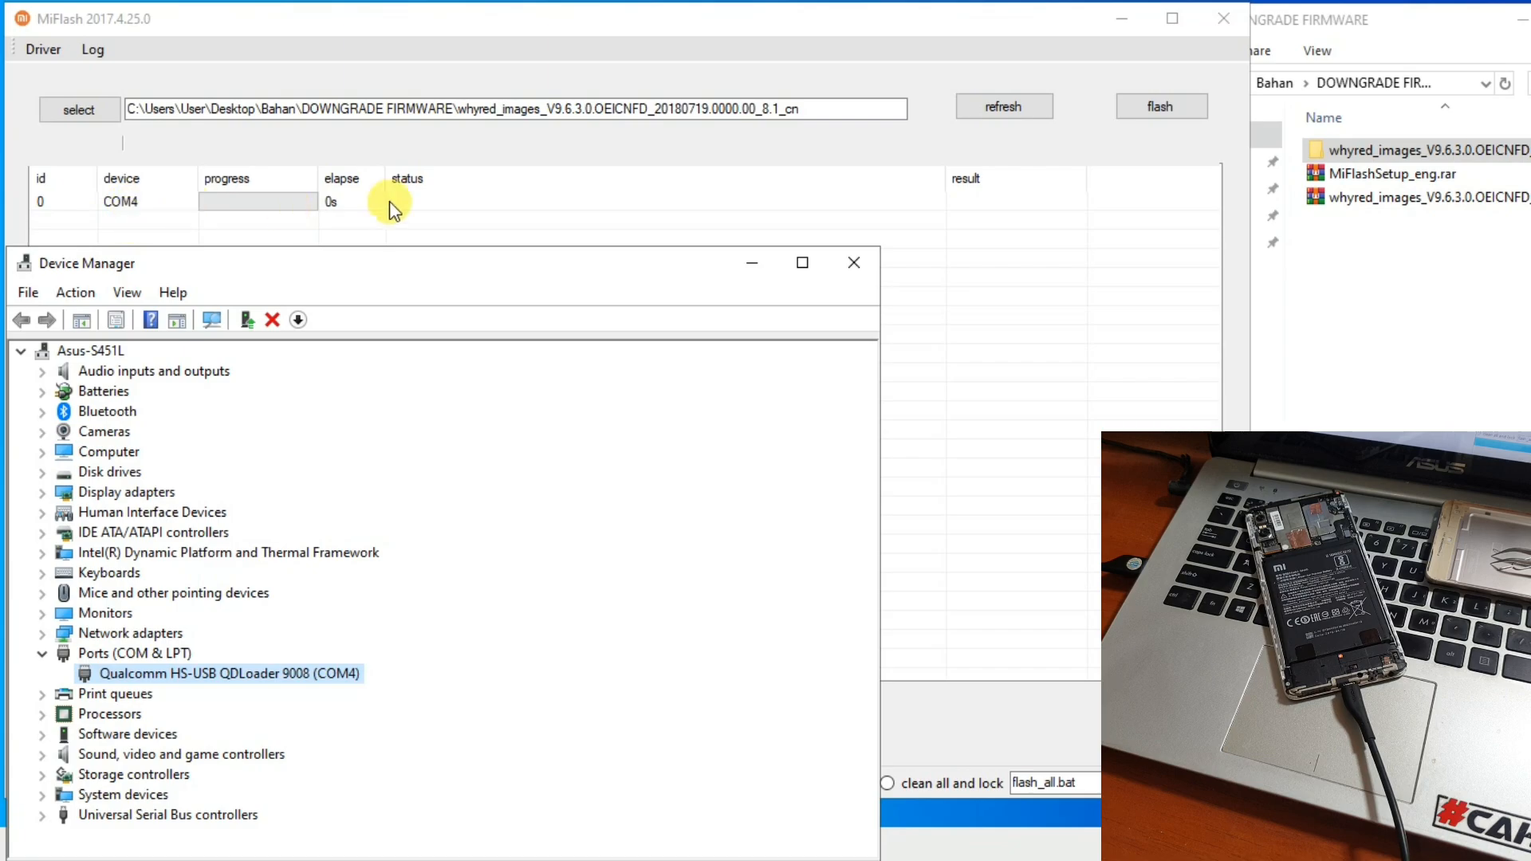
- Return to MiFlash and start flashing the firmware to the connected phone
{"action": "left_click", "coordinate": [860, 154]}
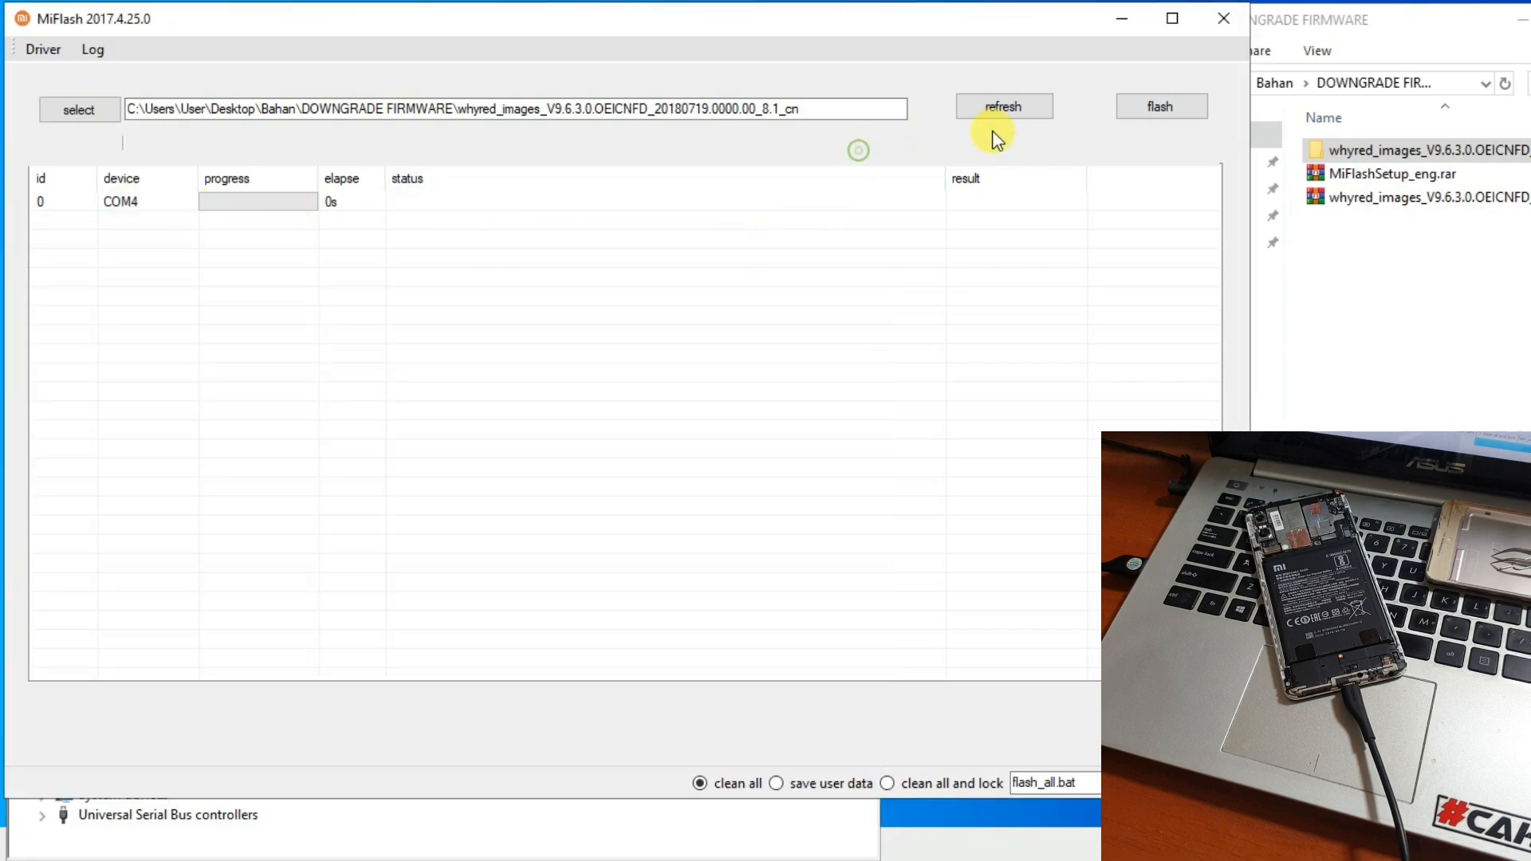
{"action": "left_click", "coordinate": [1135, 108]}
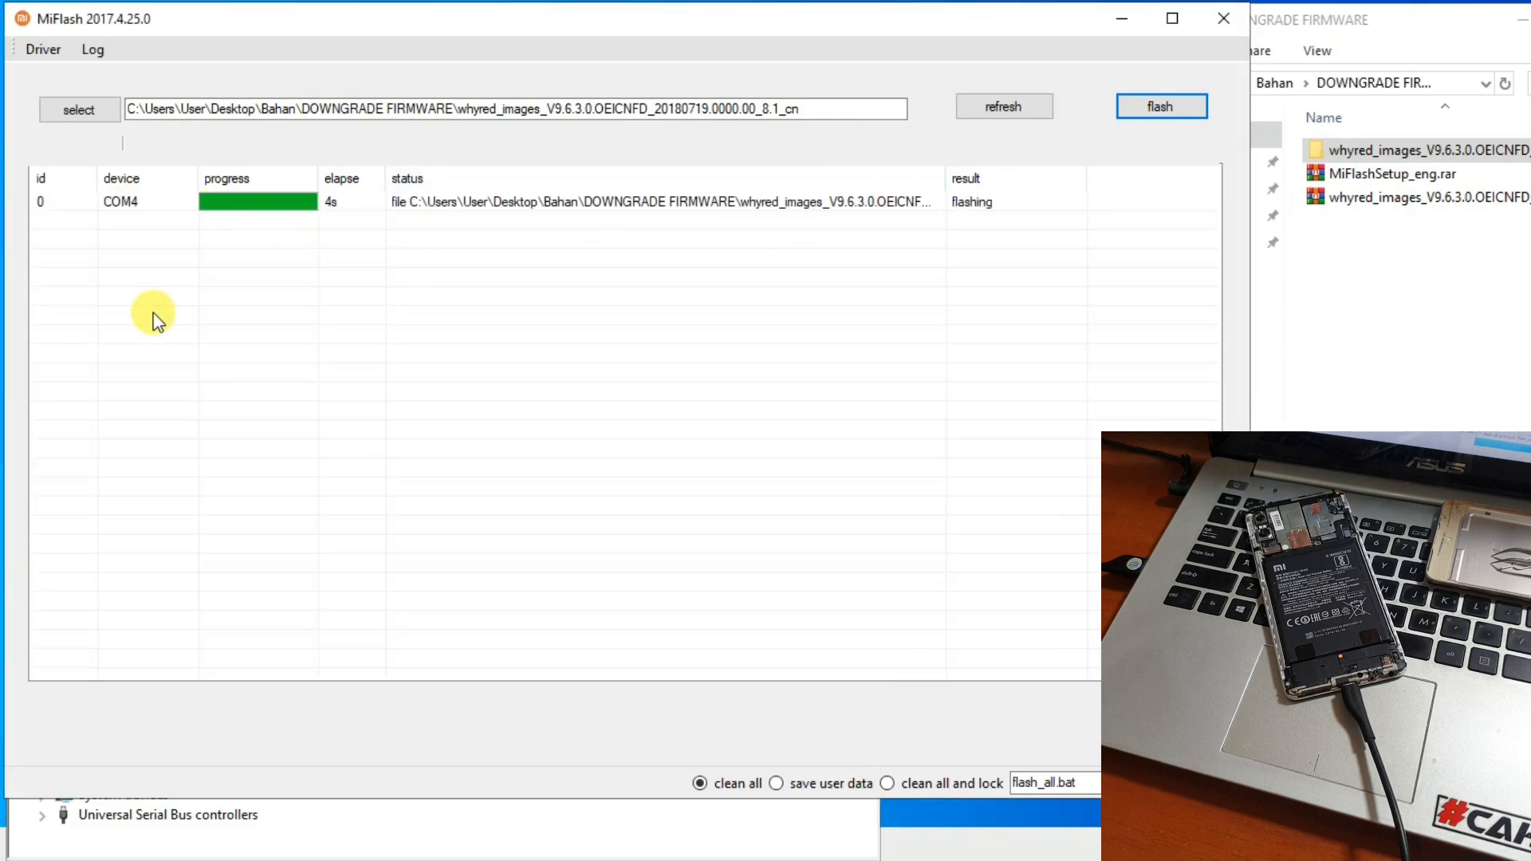
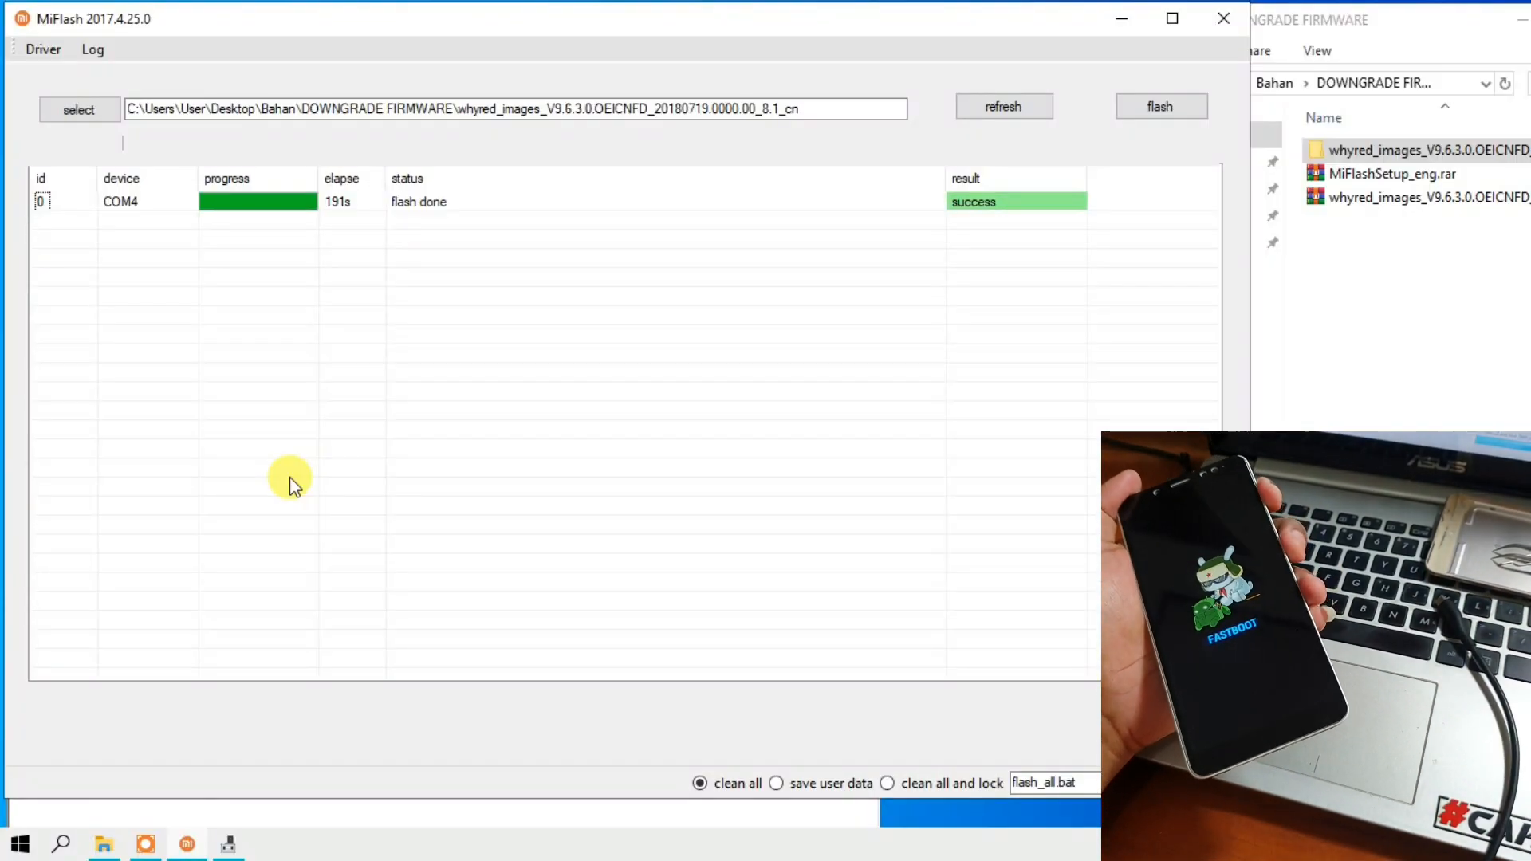
- Close MiFlash, launch Minimal ADB and Fastboot from the desktop, and move its console window out of the way
{"action": "left_click", "coordinate": [1224, 27]}
{"action": "left_click", "coordinate": [865, 266]}
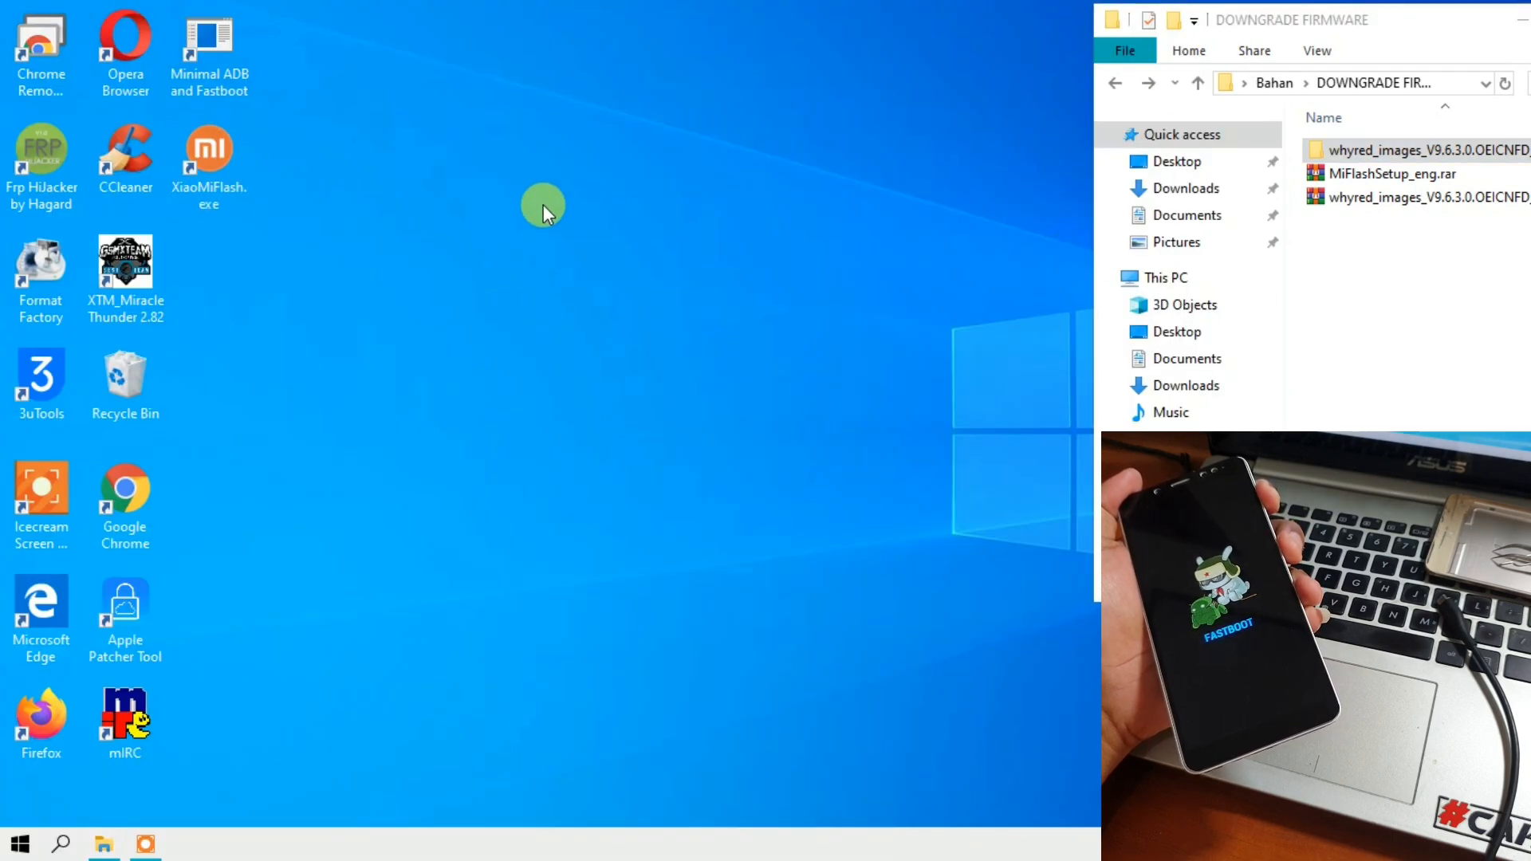
{"action": "double_click", "coordinate": [200, 71]}
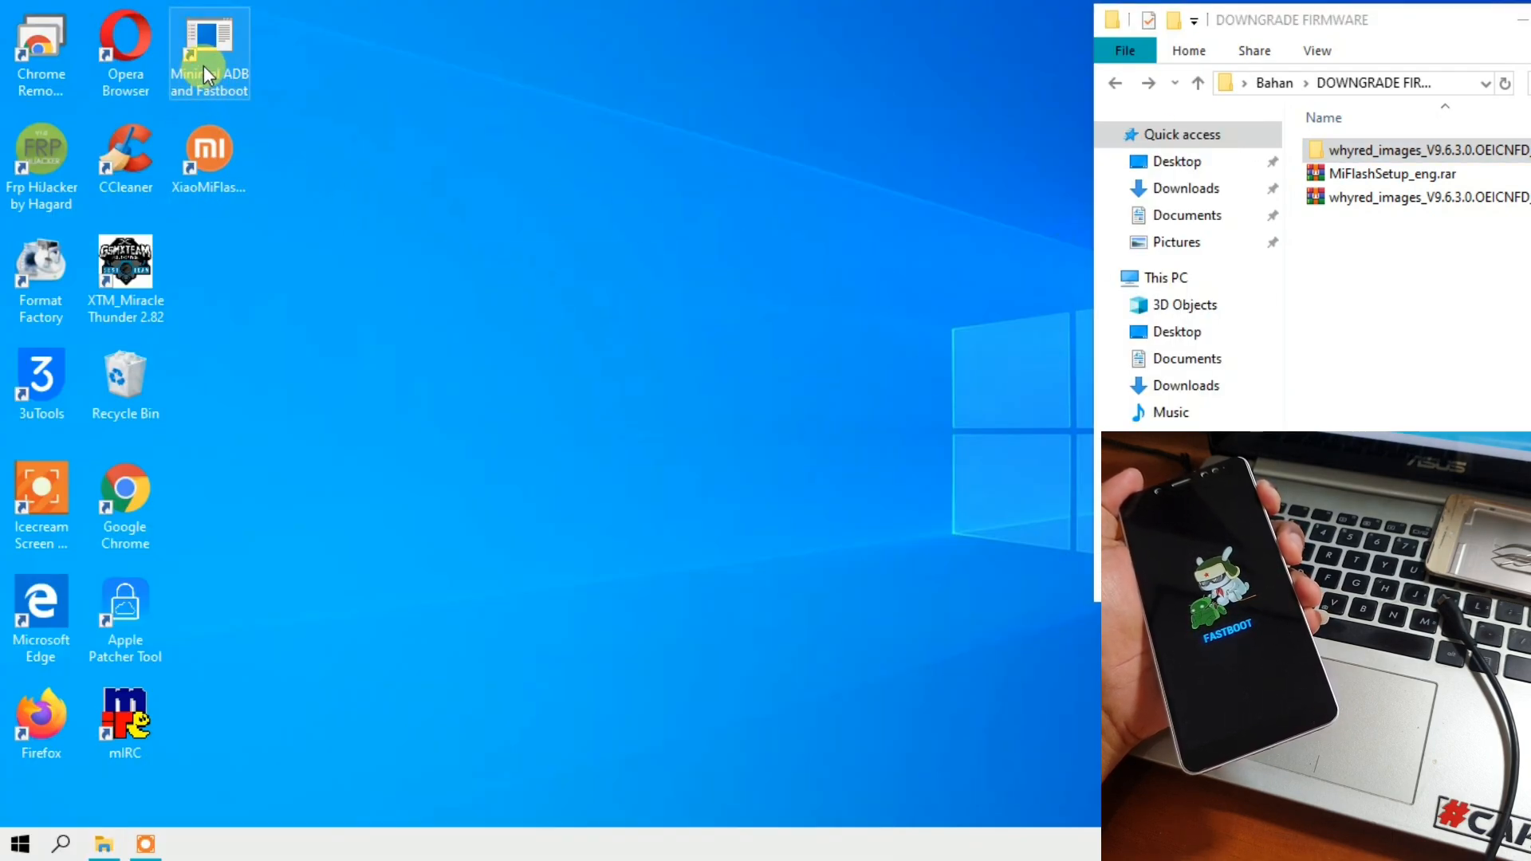
{"action": "left_click_drag", "start_coordinate": [231, 102], "coordinate": [139, 16]}
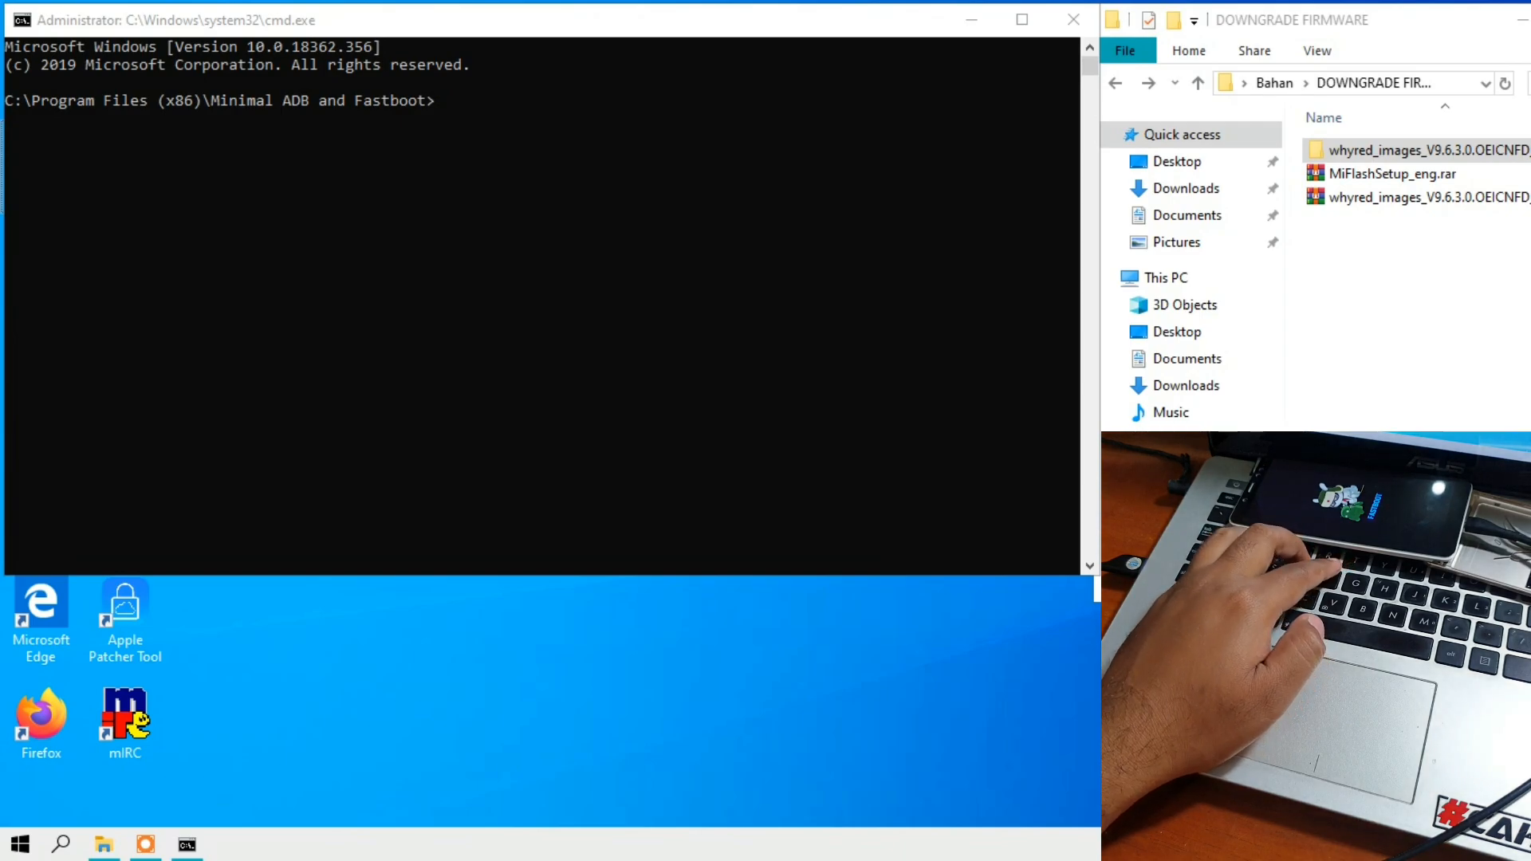
- Run fastboot devices in the Minimal ADB and Fastboot console to check that the phone is connected
{"action": "left_click", "coordinate": [446, 152]}
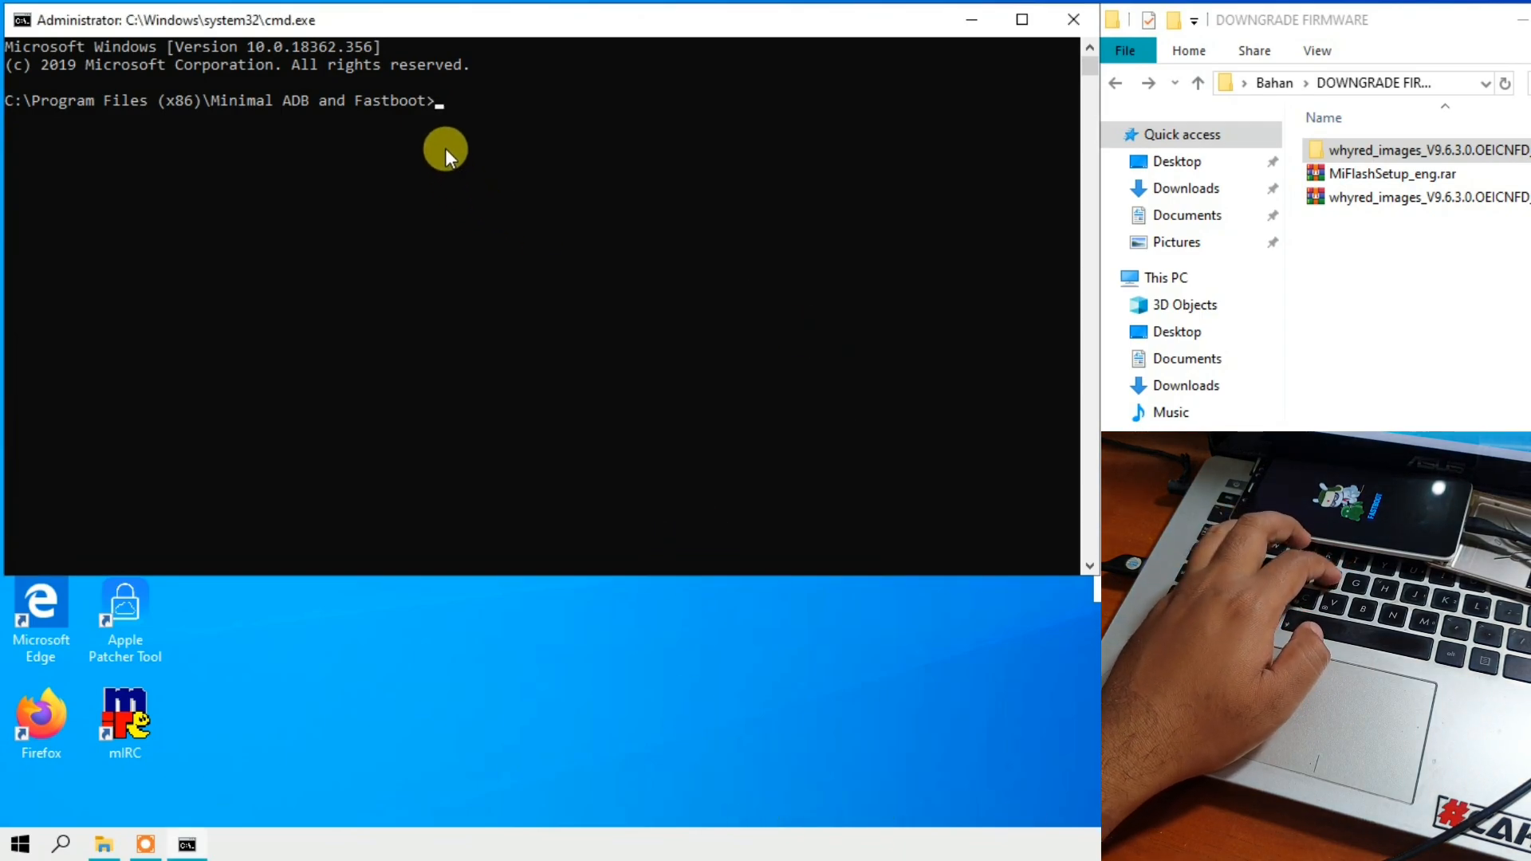
{"action": "type", "text": "fastb"}
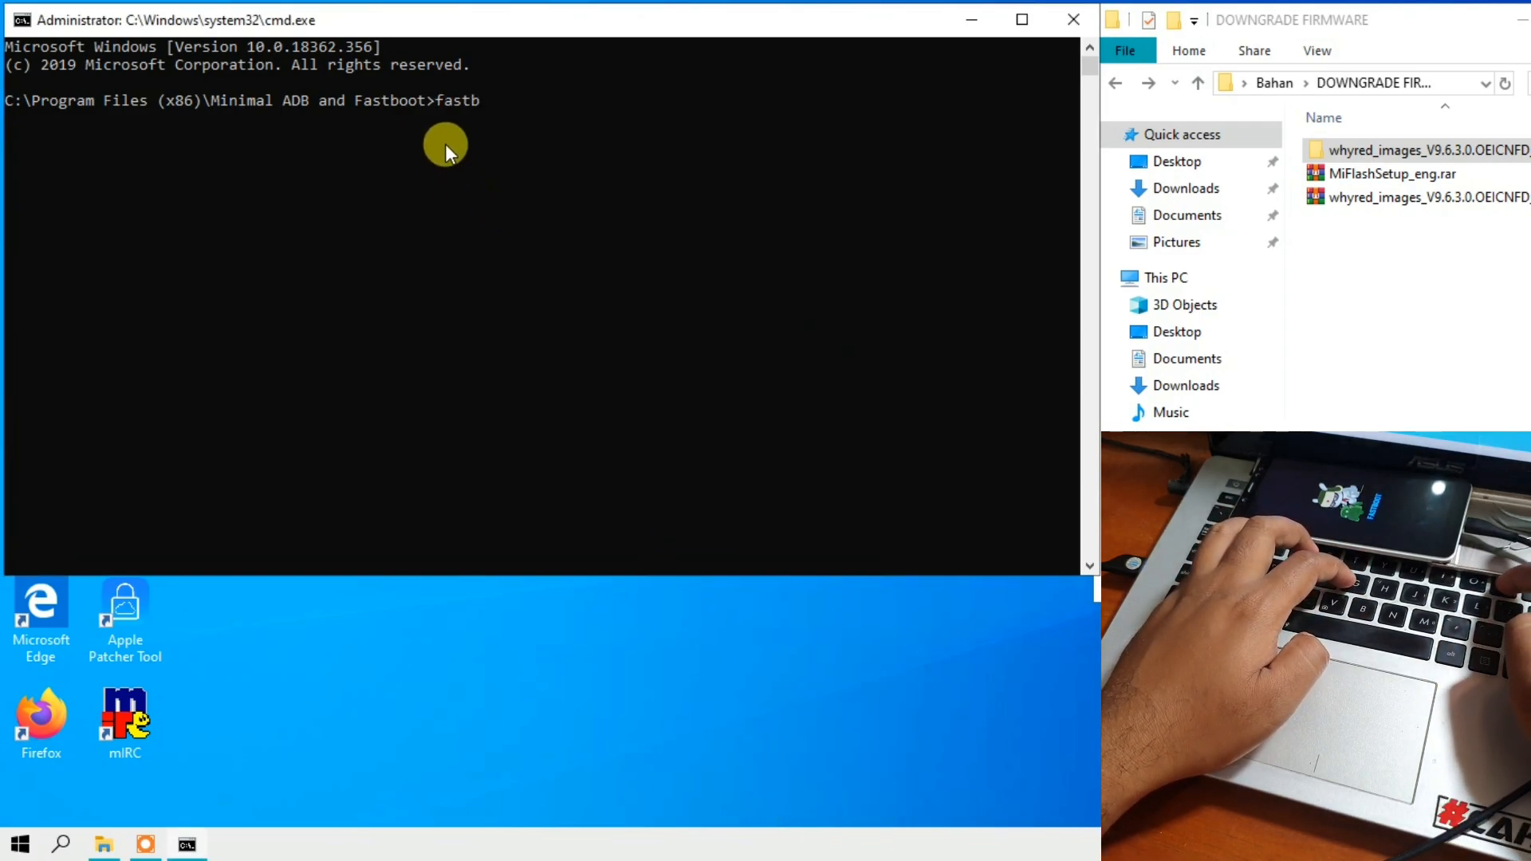
{"action": "type", "text": "oot de"}
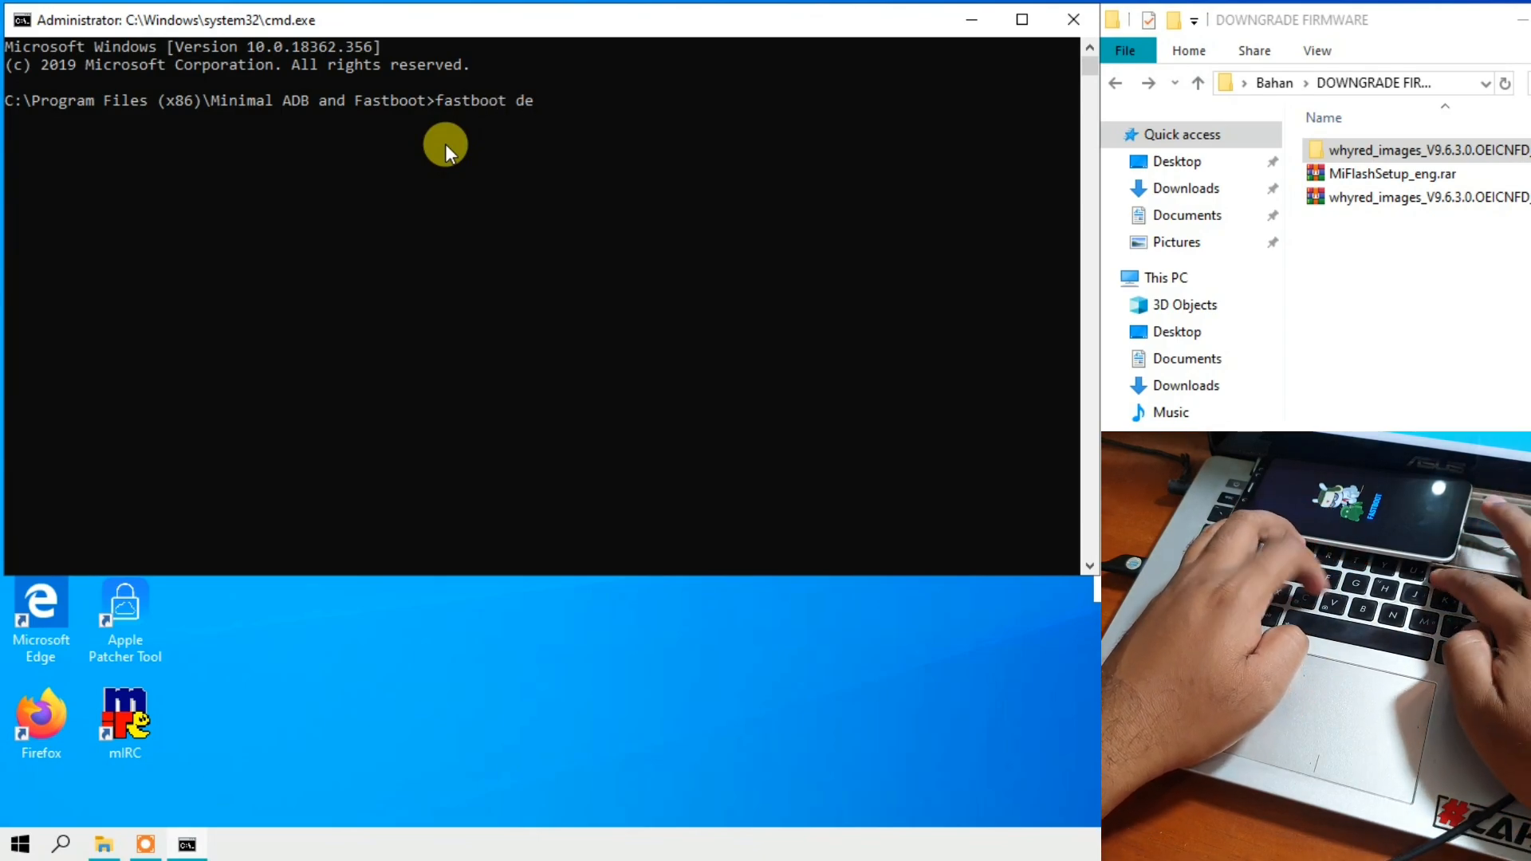
{"action": "type", "text": "vices"}
{"action": "key", "text": "Return"}
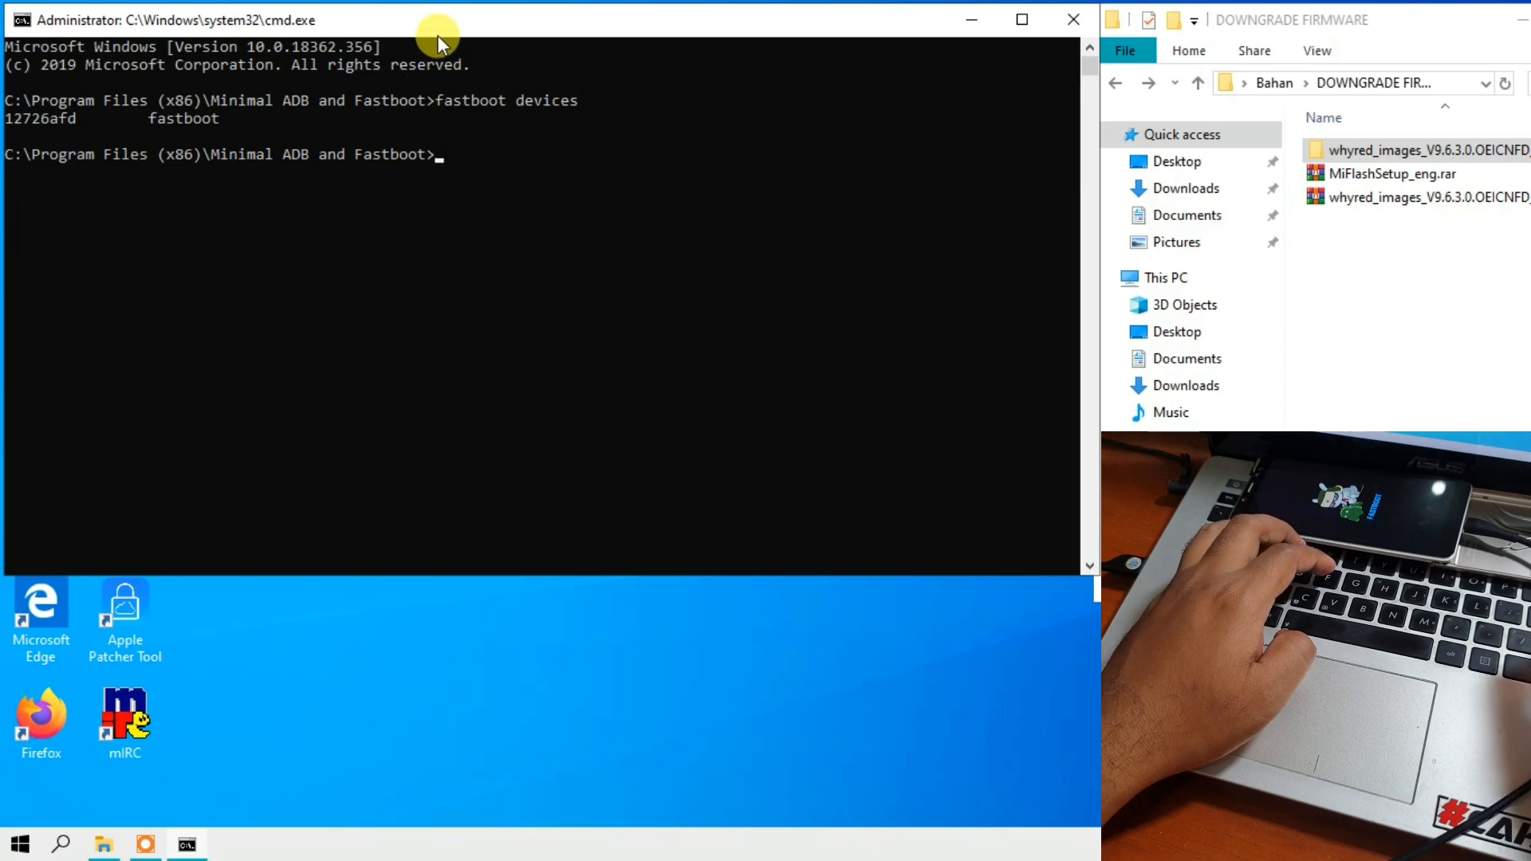
- Run fastboot oem device-info and check the Device unlocked line in the bootloader output
{"action": "type", "text": "fastboo"}
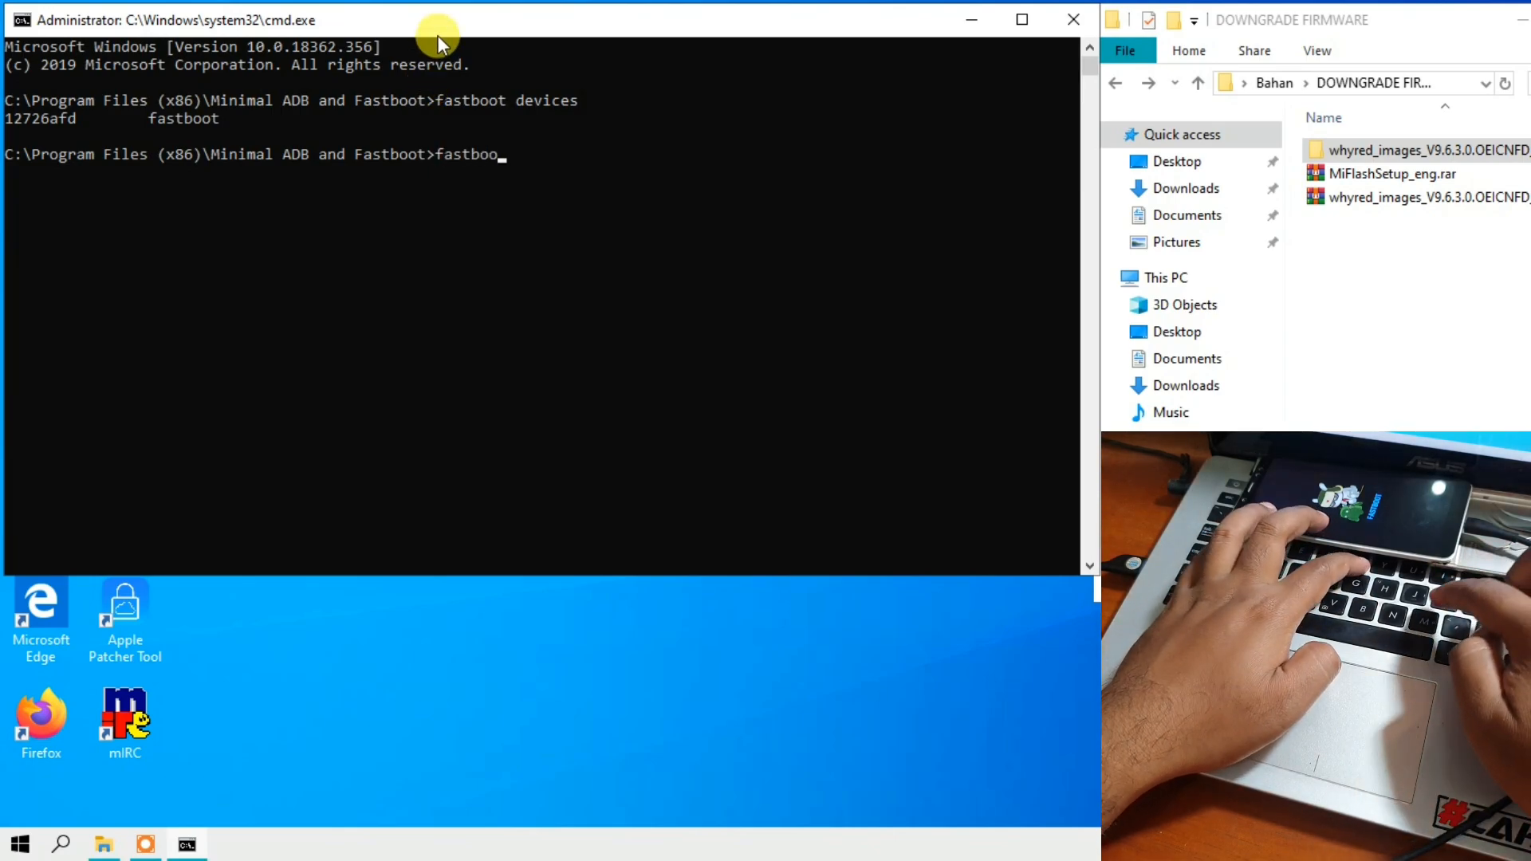
{"action": "type", "text": "t oem device"}
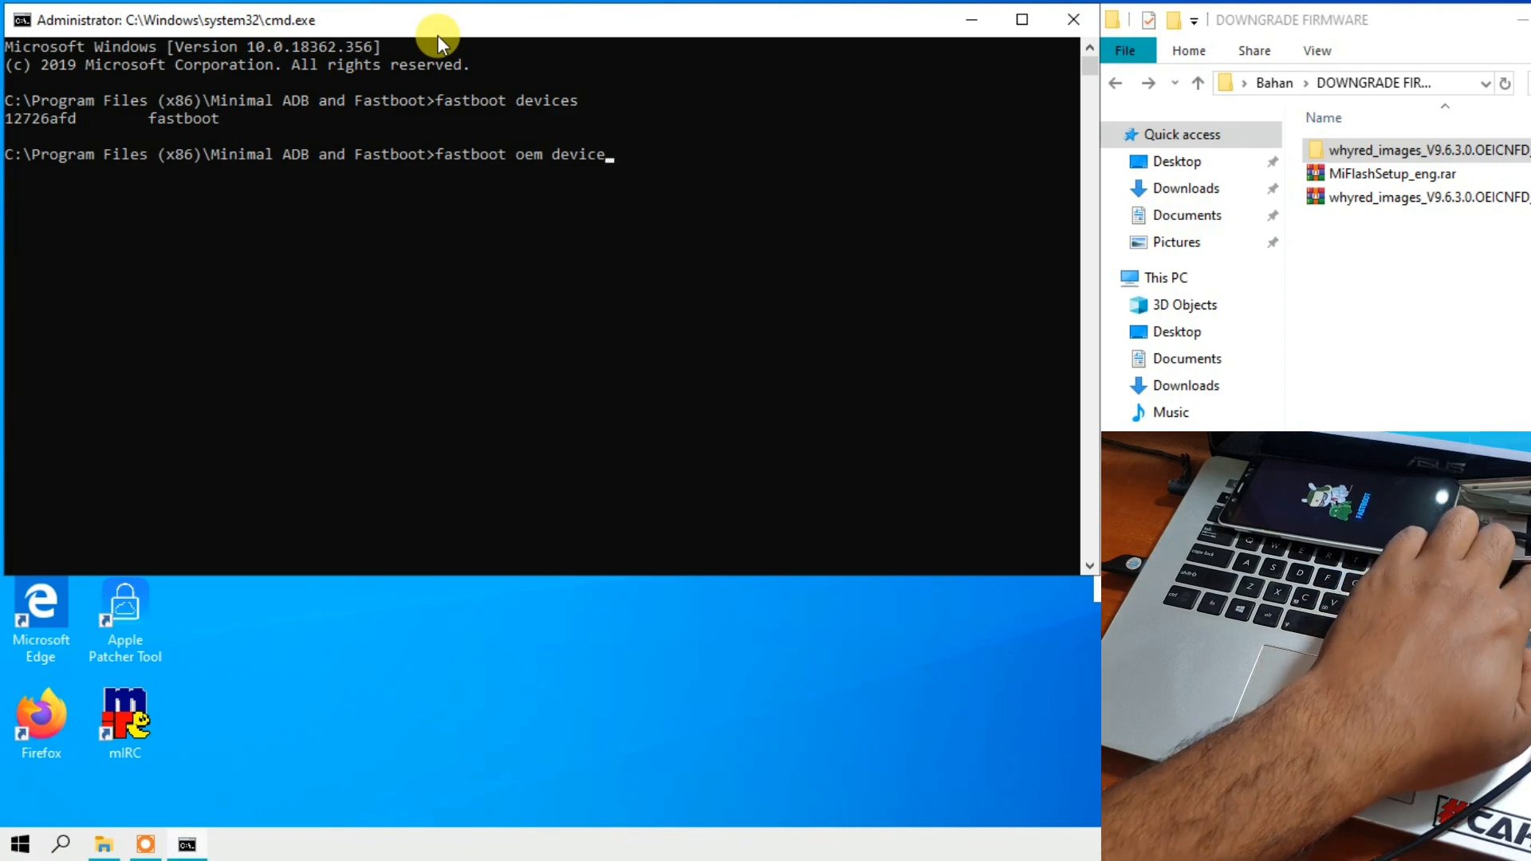
{"action": "type", "text": "-"}
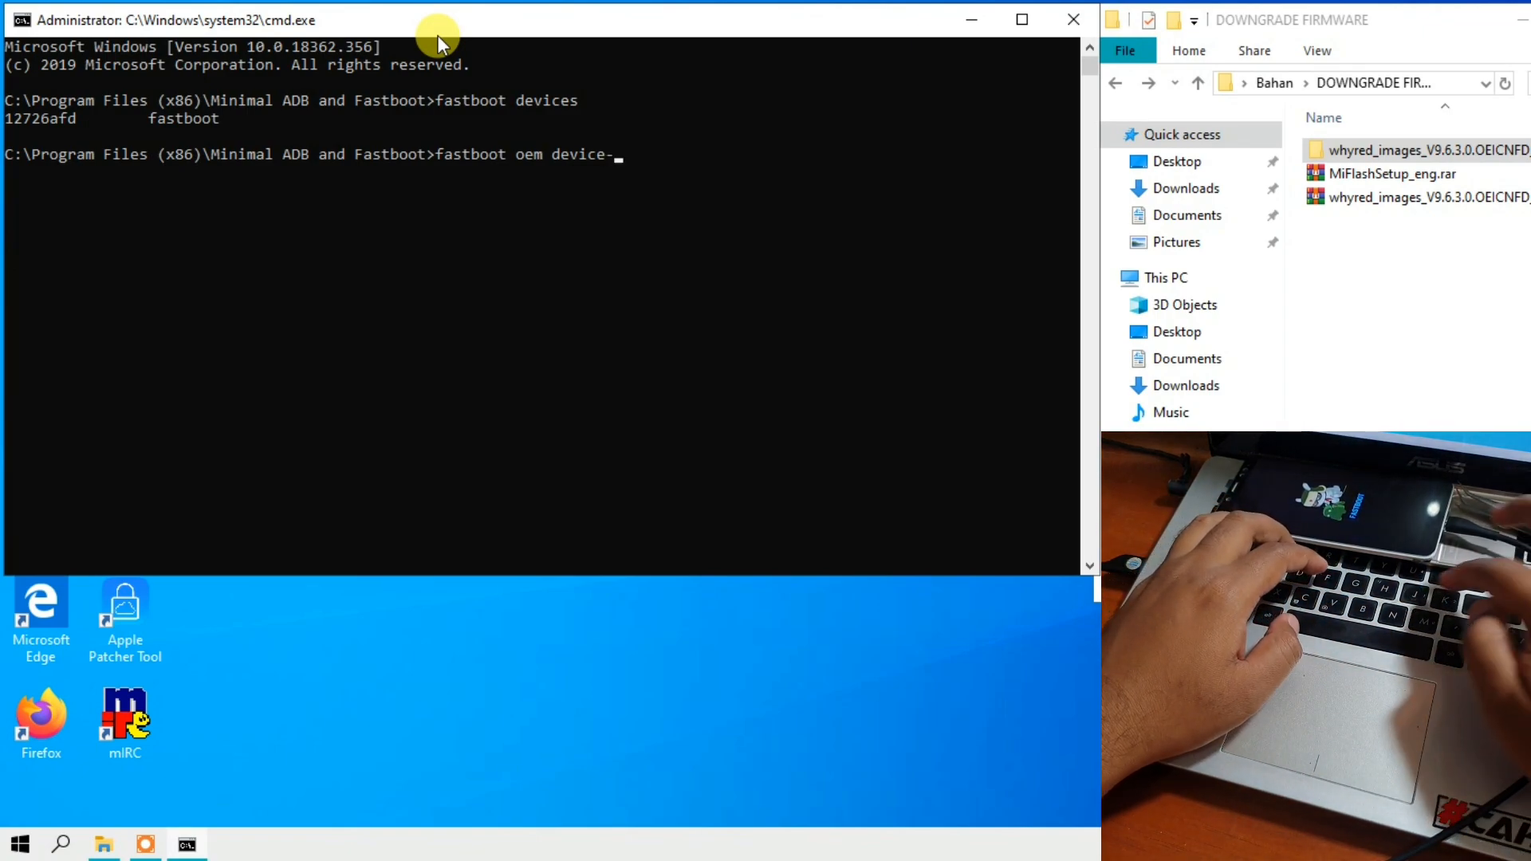
{"action": "type", "text": "info"}
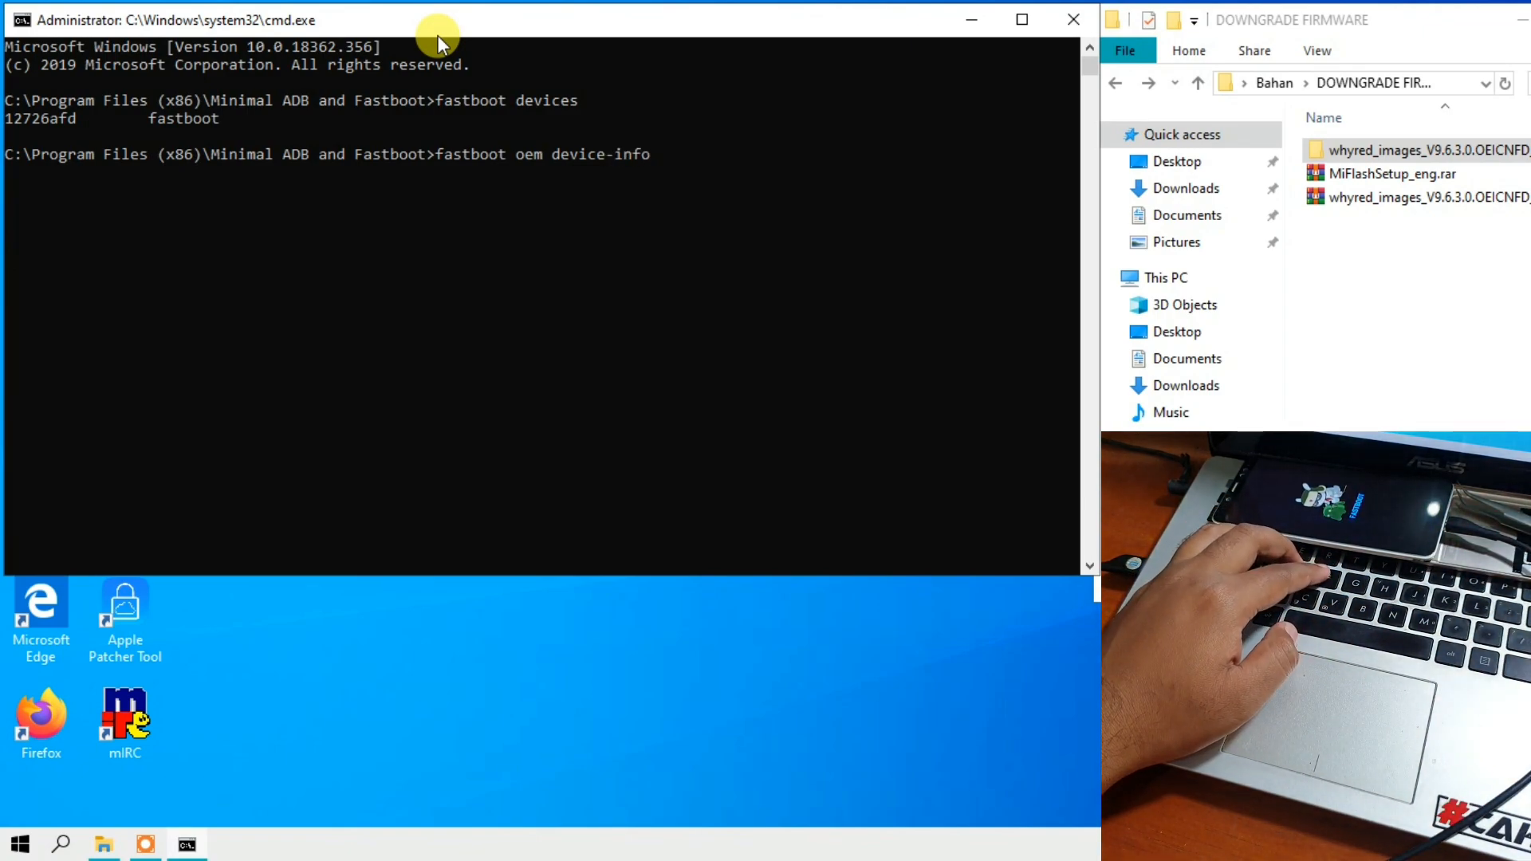
{"action": "key", "text": "Return"}
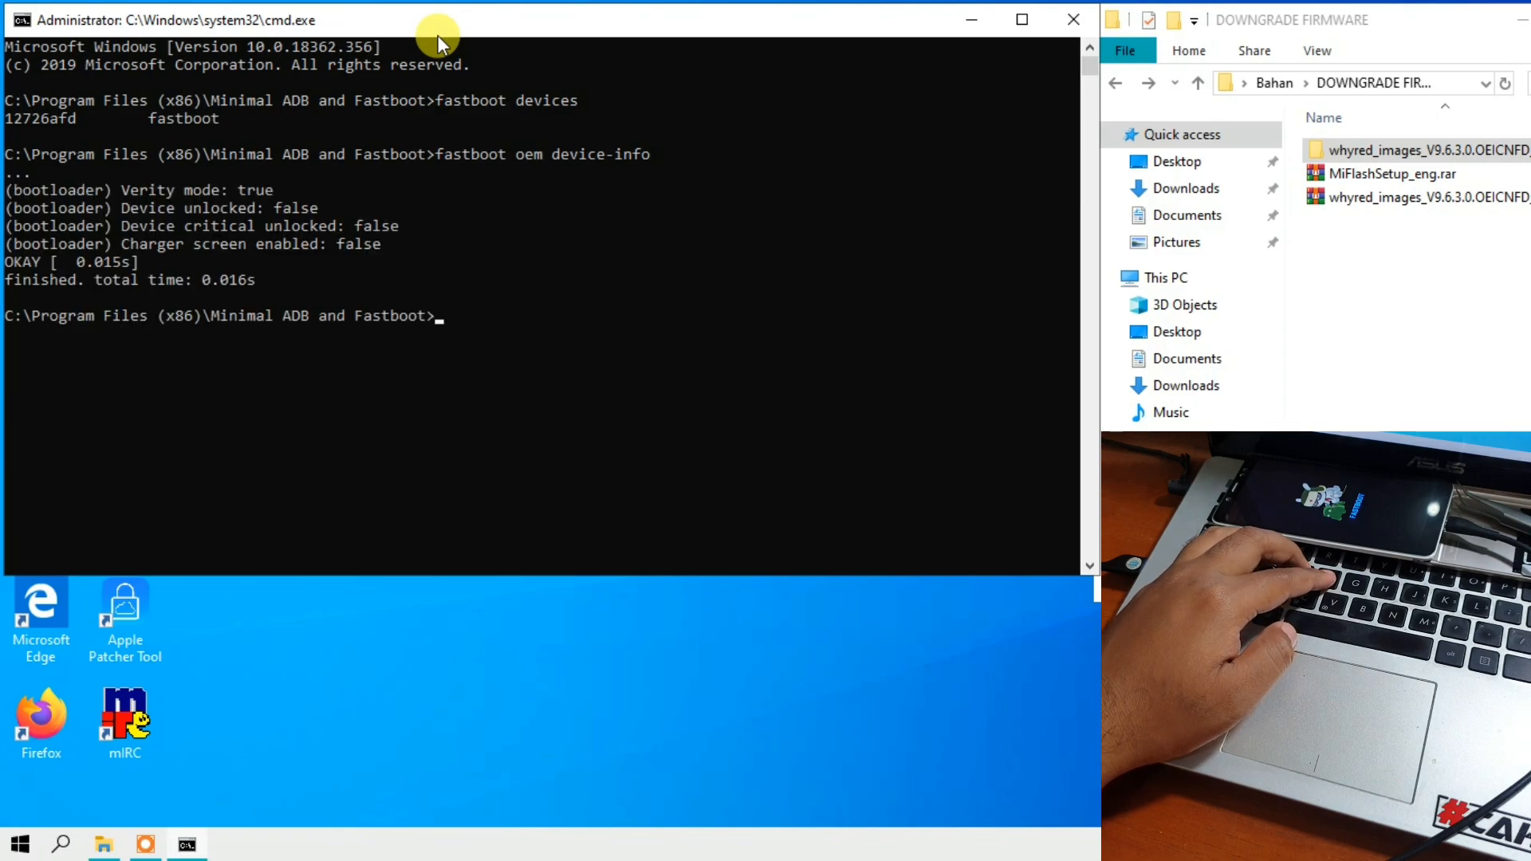
{"action": "left_click", "coordinate": [125, 207]}
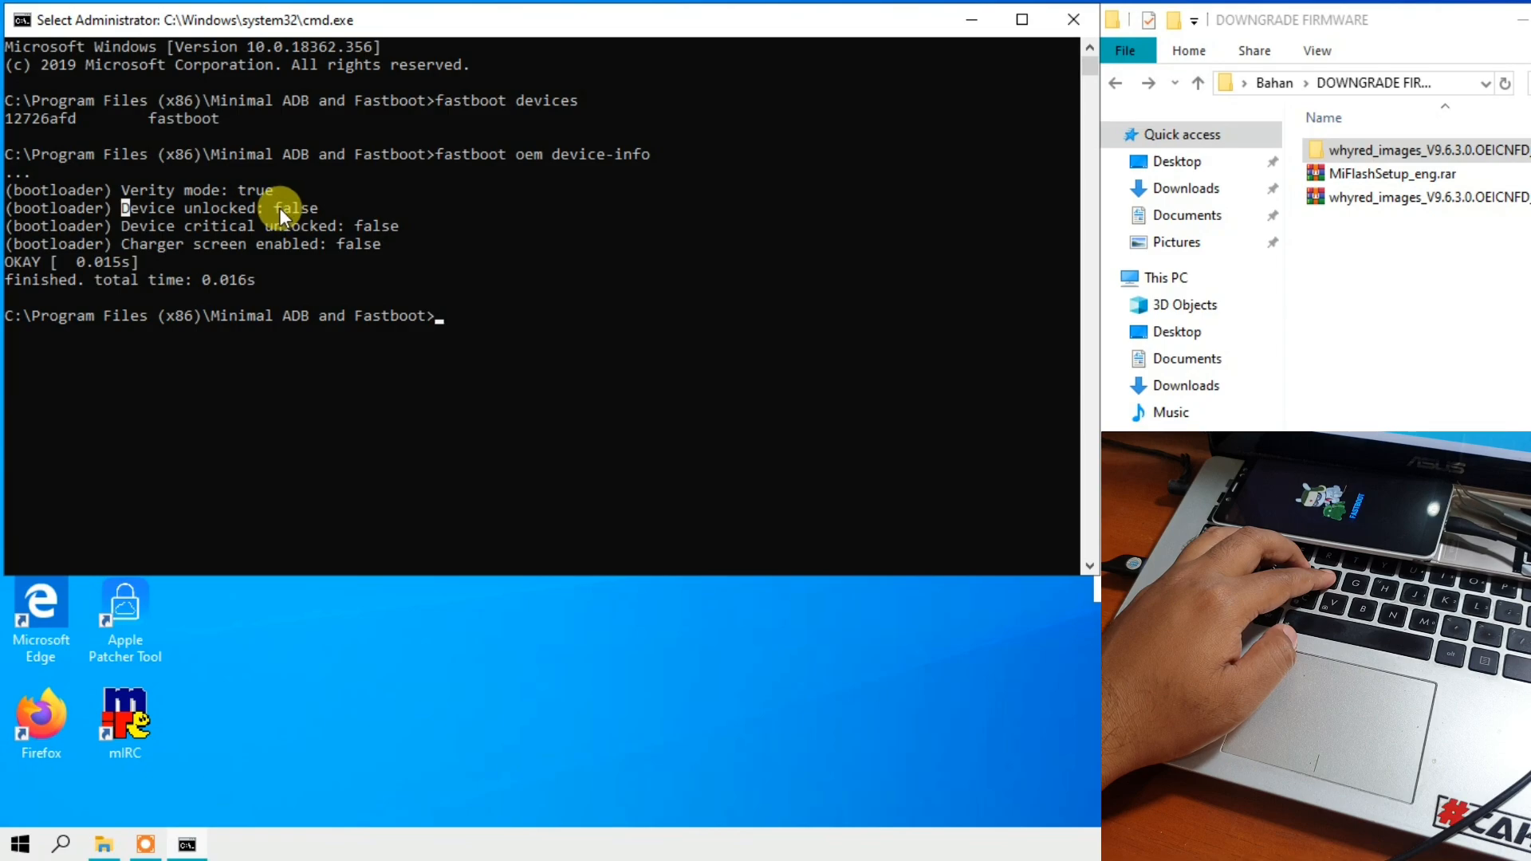
{"action": "left_click_drag", "start_coordinate": [276, 206], "coordinate": [315, 209]}
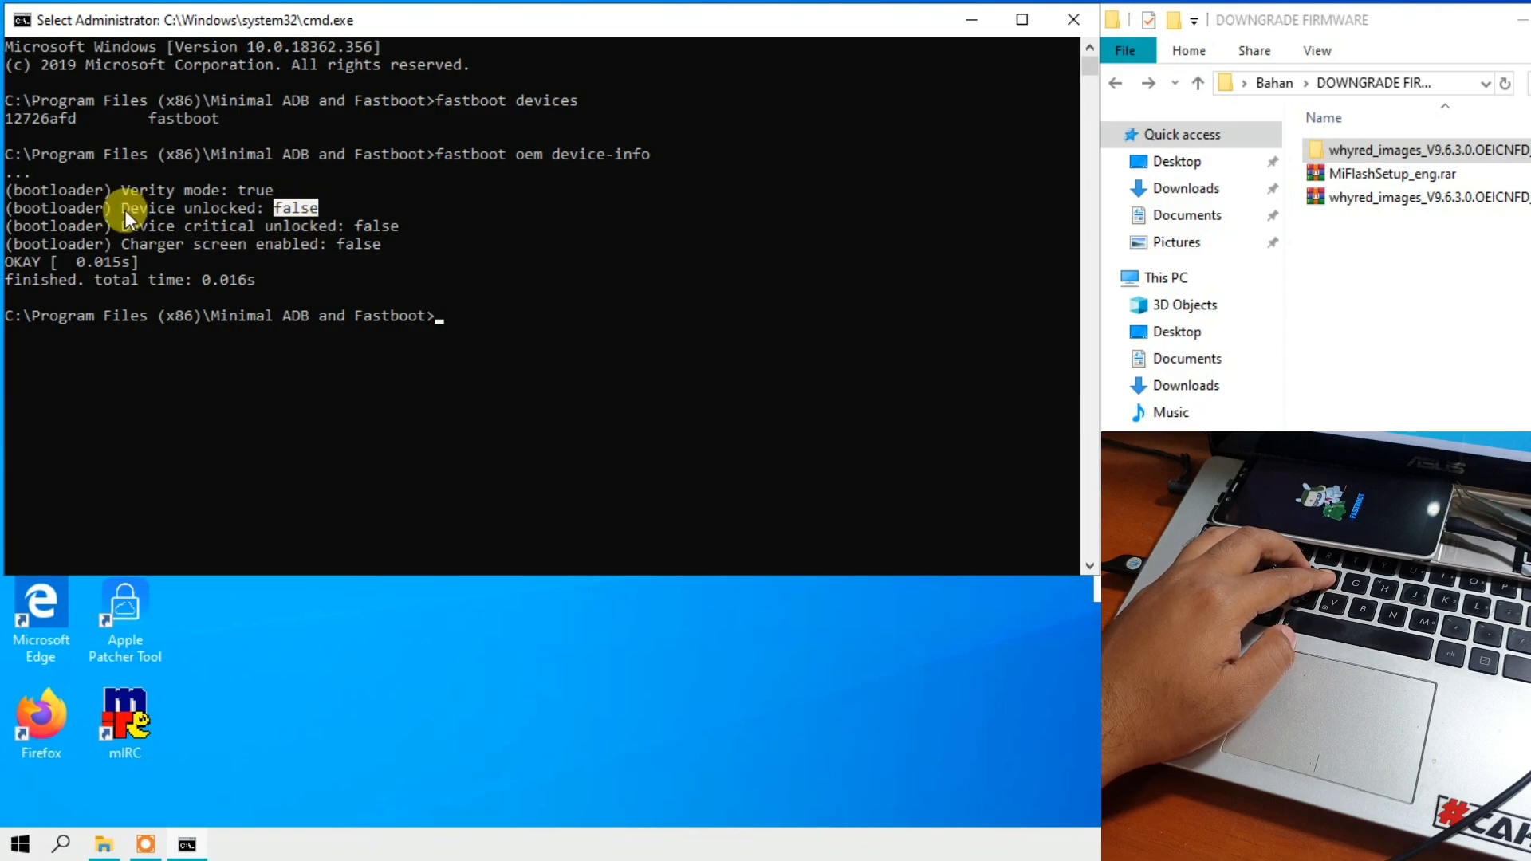
{"action": "left_click_drag", "start_coordinate": [124, 209], "coordinate": [319, 210]}
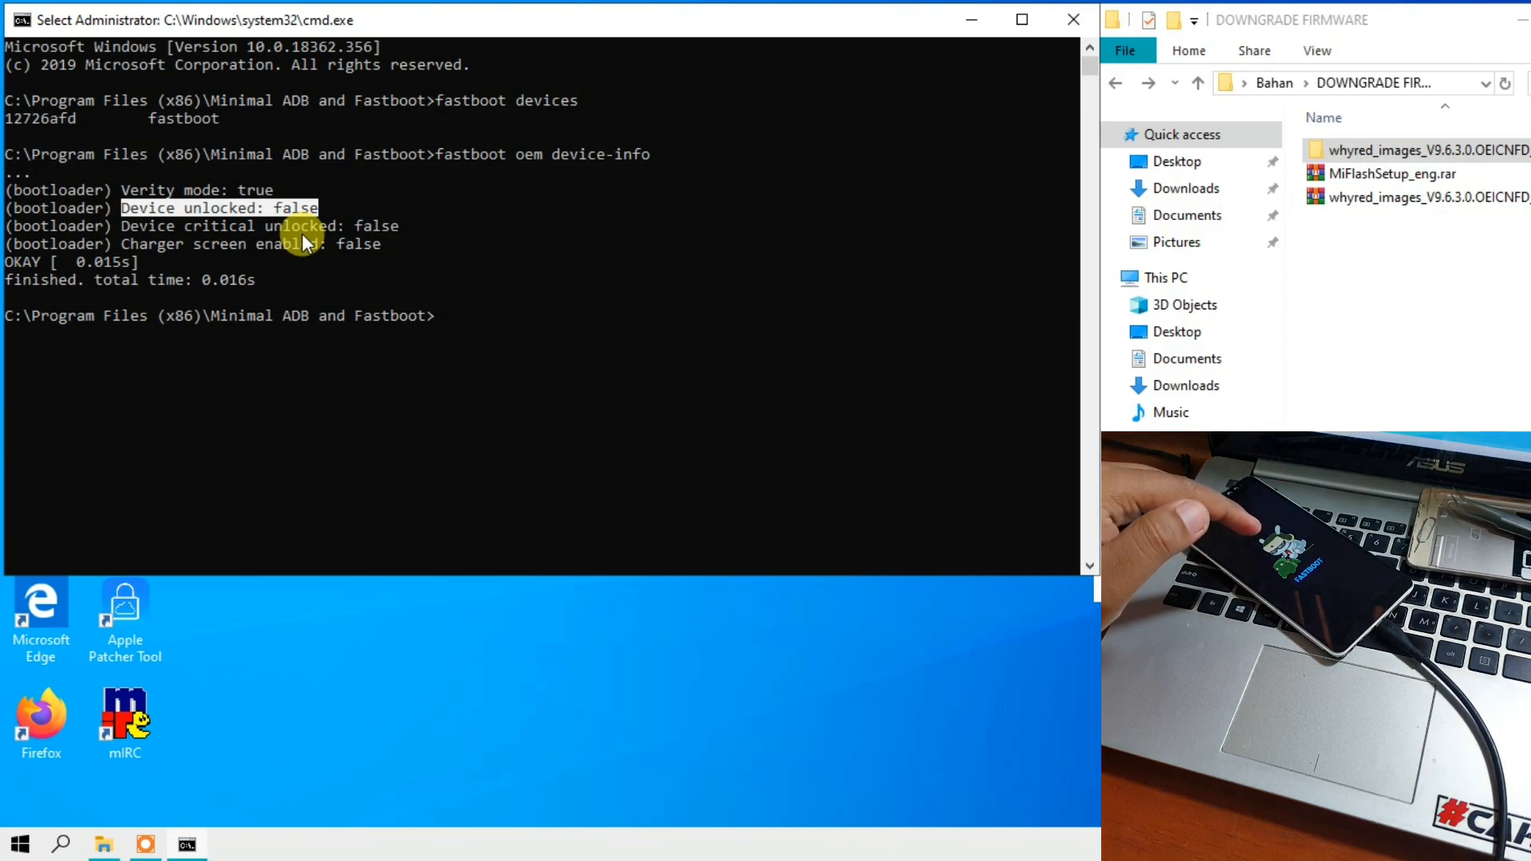
- Bring the DOWNGRADE FIRMWARE Explorer window into view, return to the Bahan folder and open the UBL TOOL folder
{"action": "left_click", "coordinate": [1350, 26]}
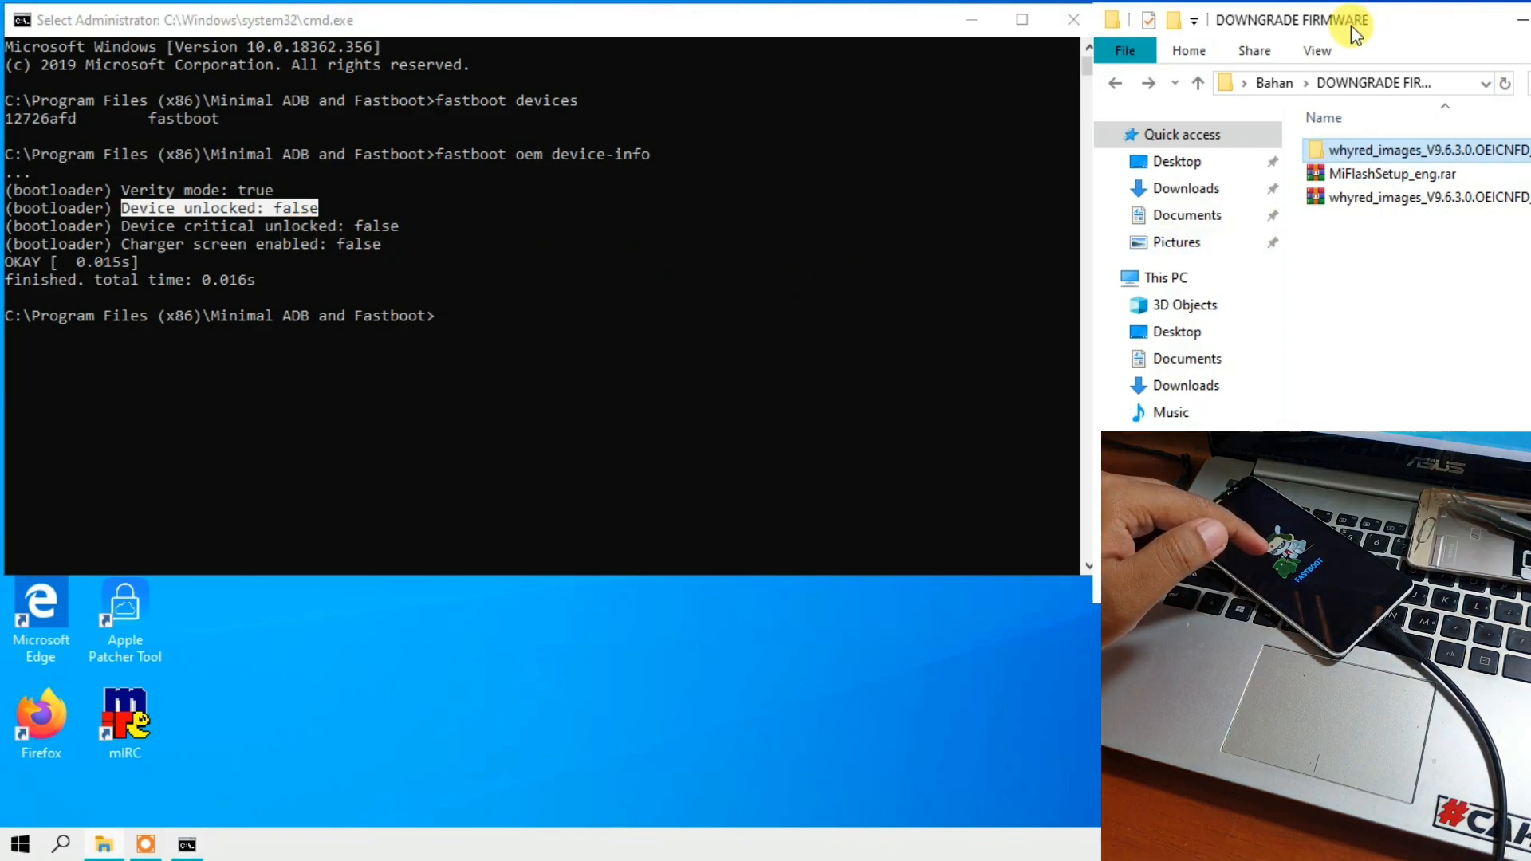
{"action": "left_click_drag", "start_coordinate": [1351, 26], "coordinate": [882, 34]}
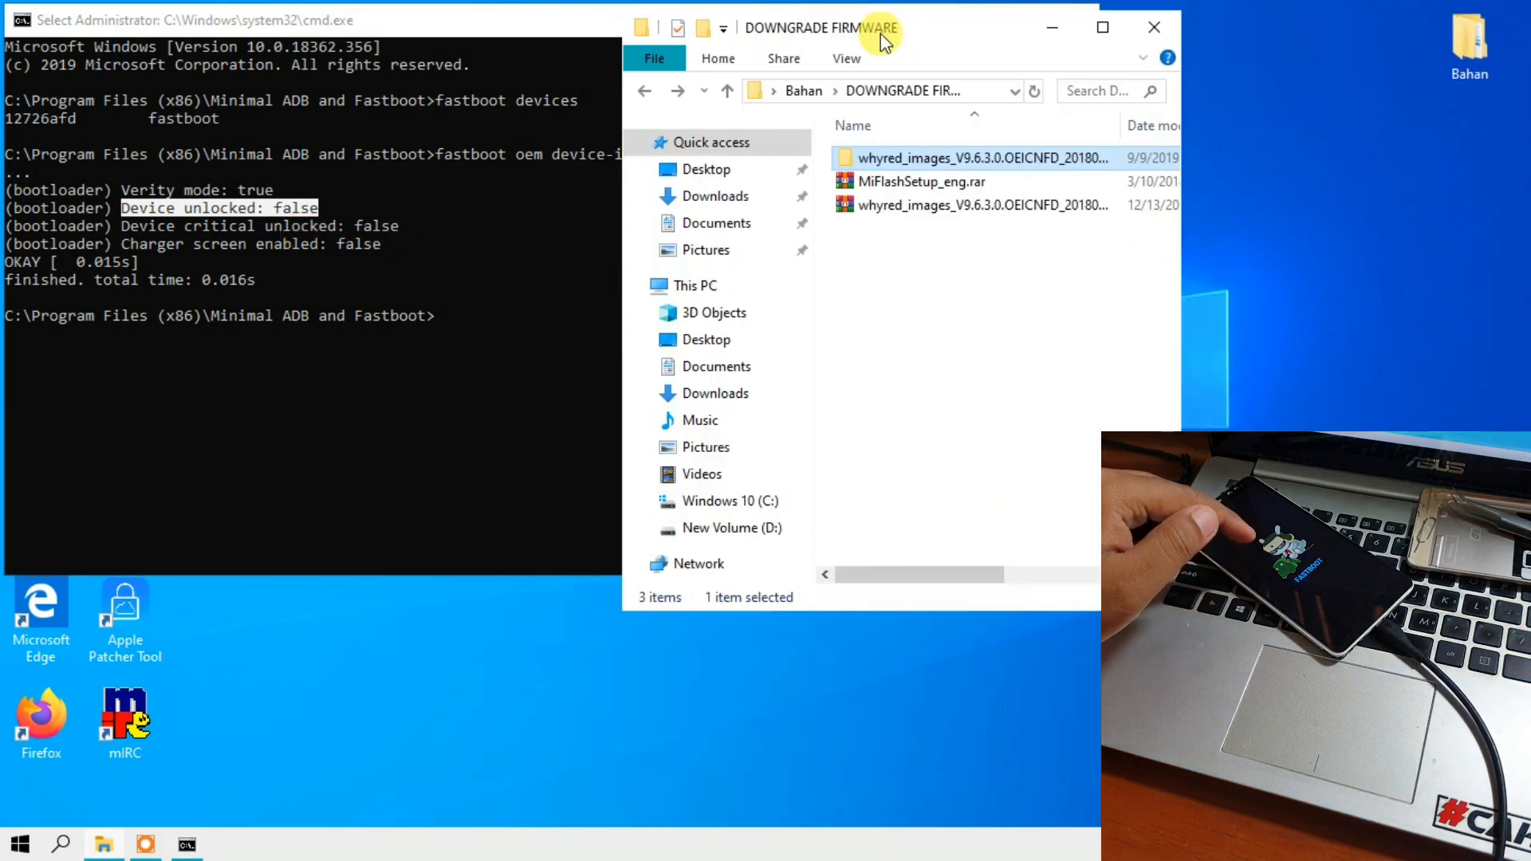
{"action": "left_click", "coordinate": [646, 91]}
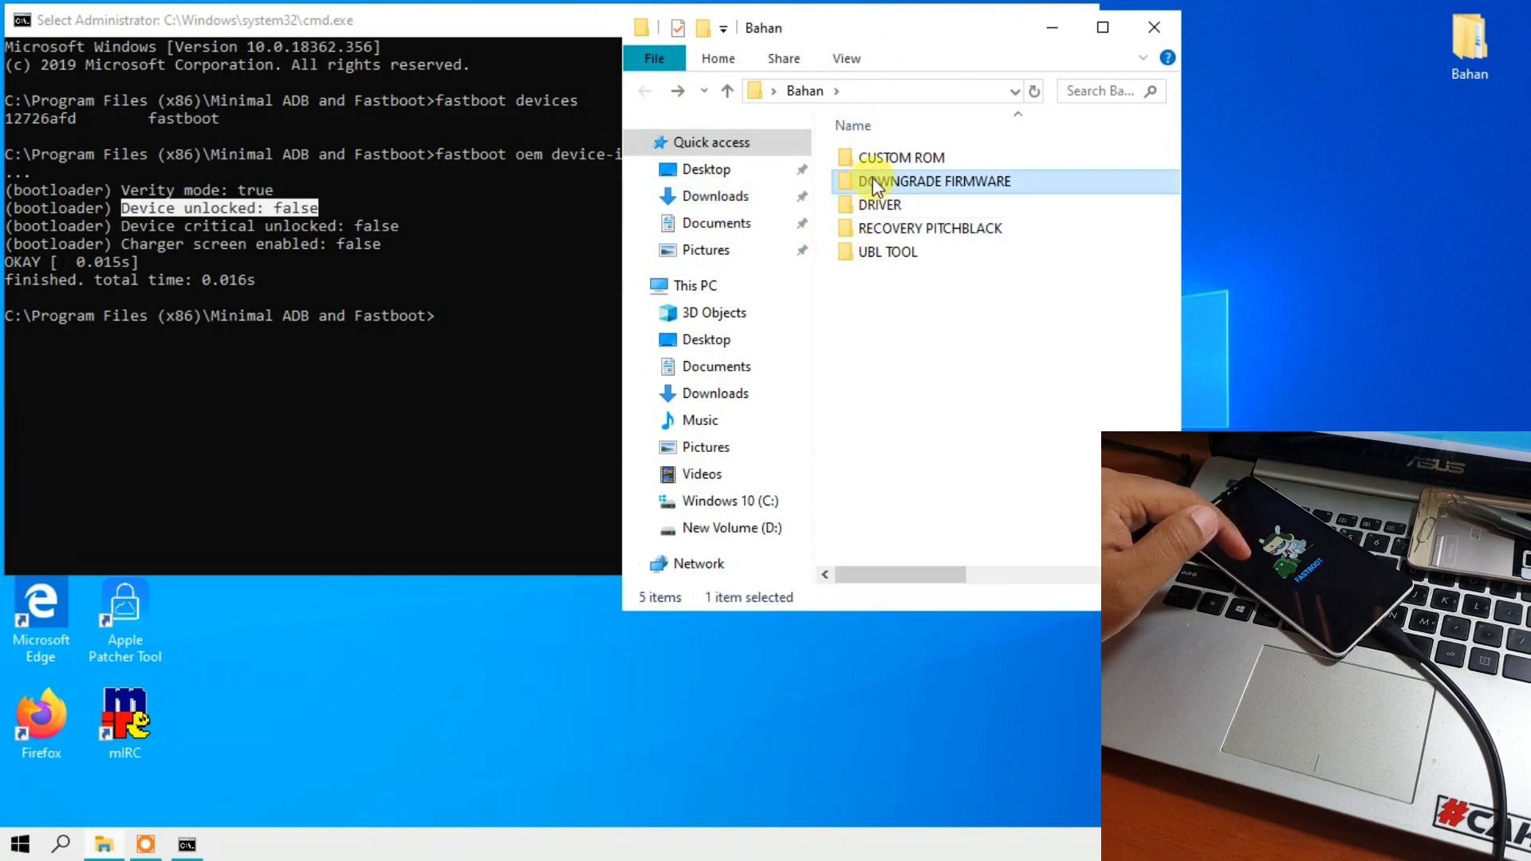
{"action": "left_click", "coordinate": [877, 253]}
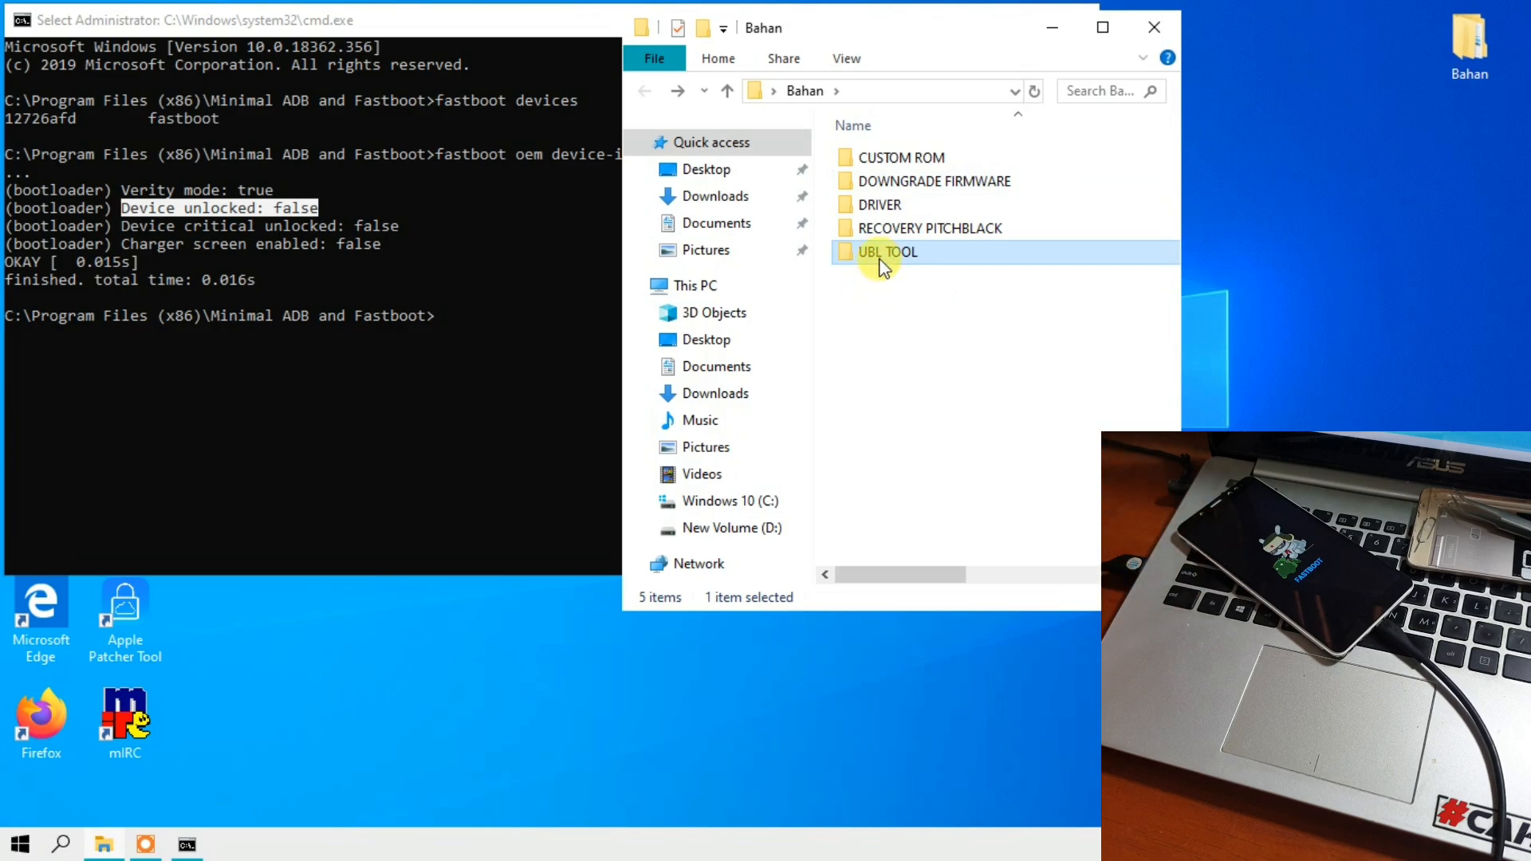
{"action": "double_click", "coordinate": [878, 254]}
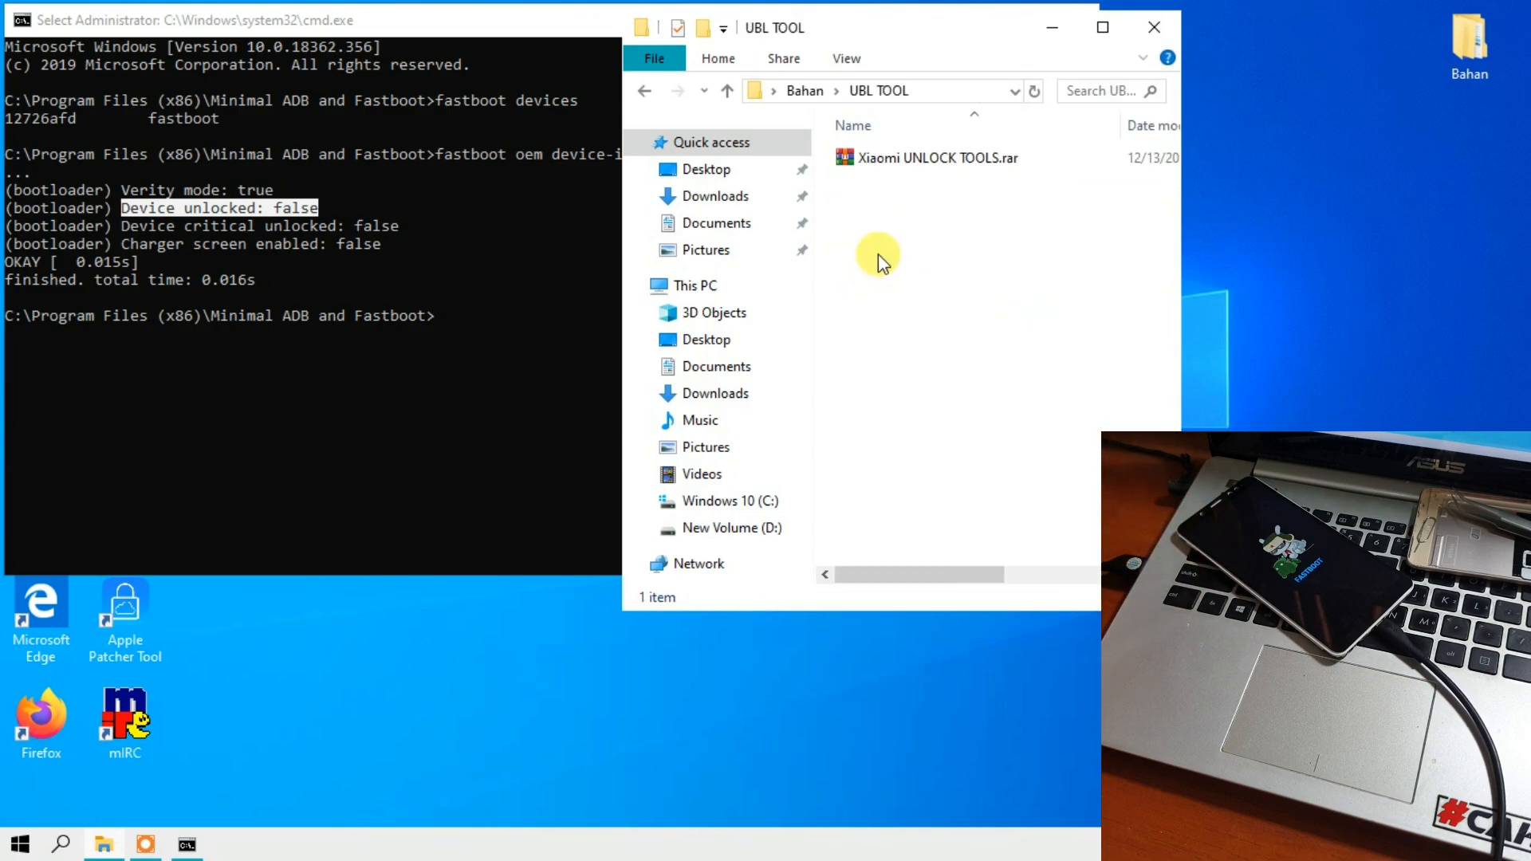
- Extract Xiaomi UNLOCK TOOLS.rar directly into the UBL TOOL folder
{"action": "left_click", "coordinate": [878, 166]}
{"action": "right_click", "coordinate": [900, 159]}
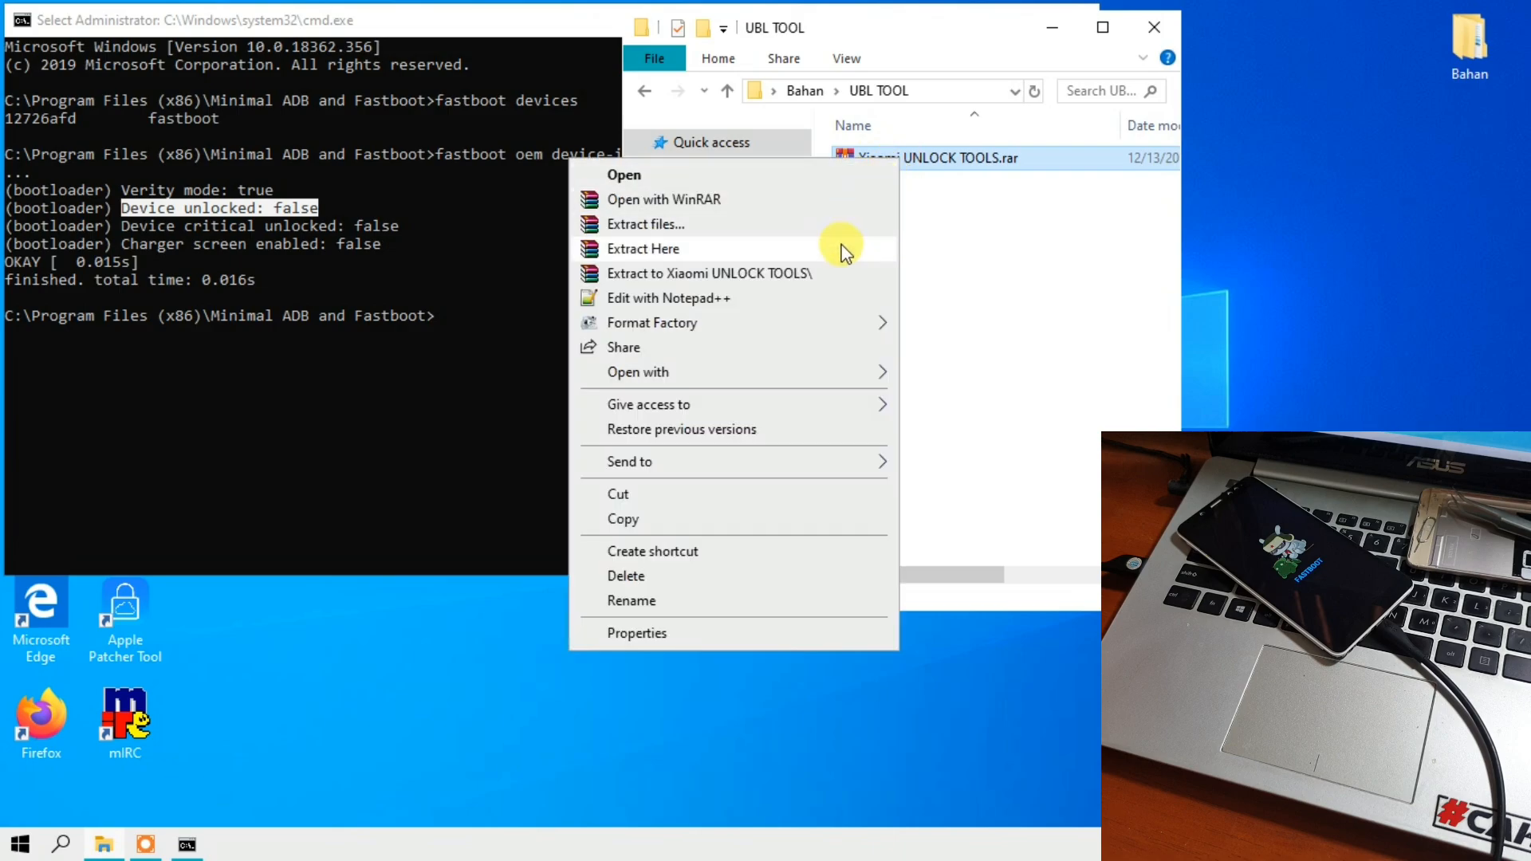
{"action": "left_click", "coordinate": [846, 254]}
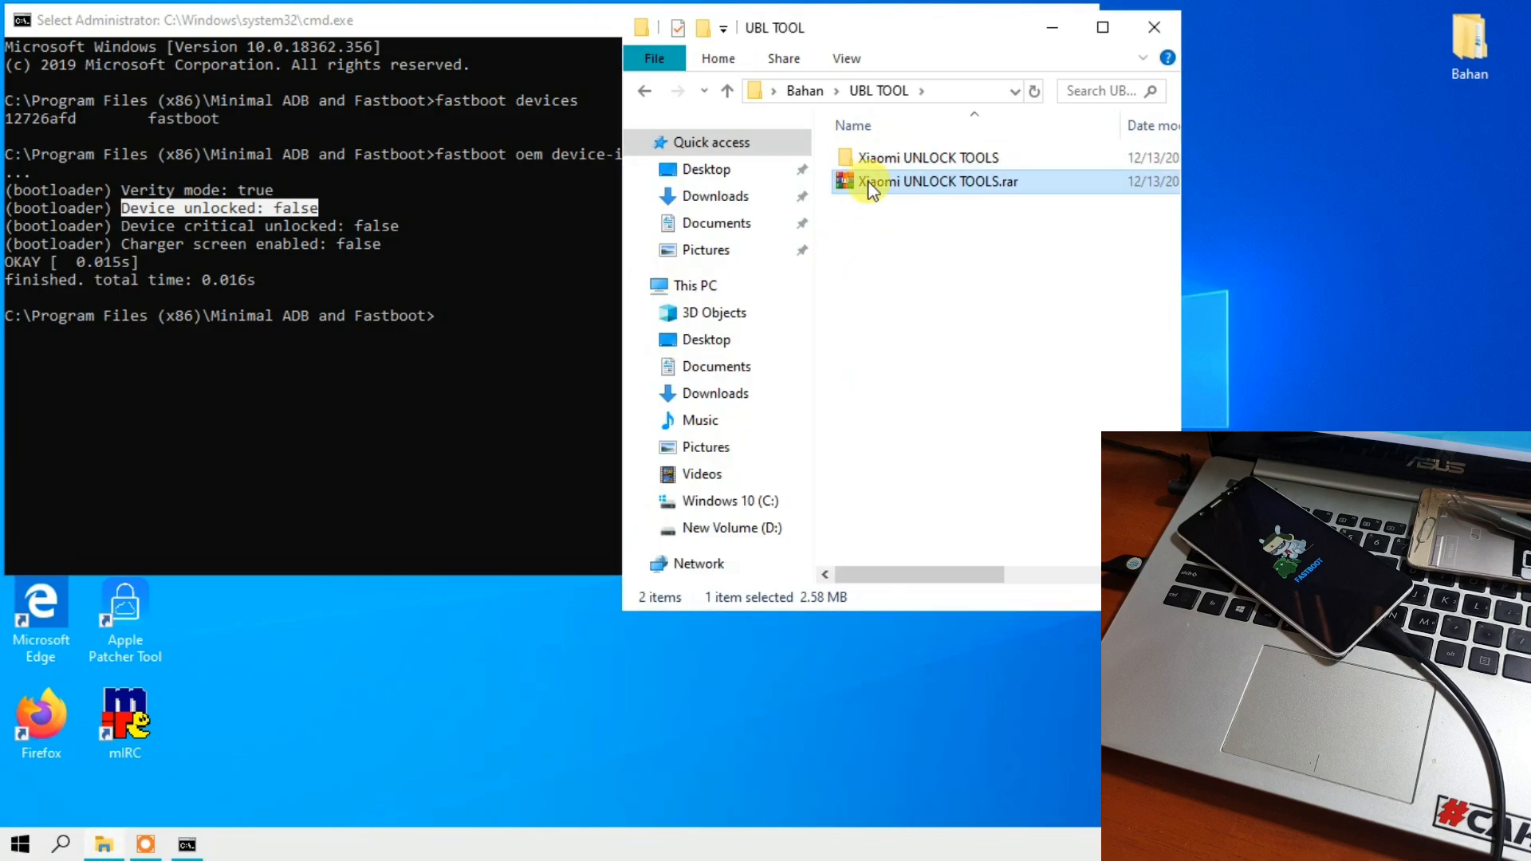
- Open the extracted Xiaomi UNLOCK TOOLS folder and launch MI BL UNLOCK TOOLS.exe
{"action": "left_click", "coordinate": [872, 167]}
{"action": "double_click", "coordinate": [859, 157]}
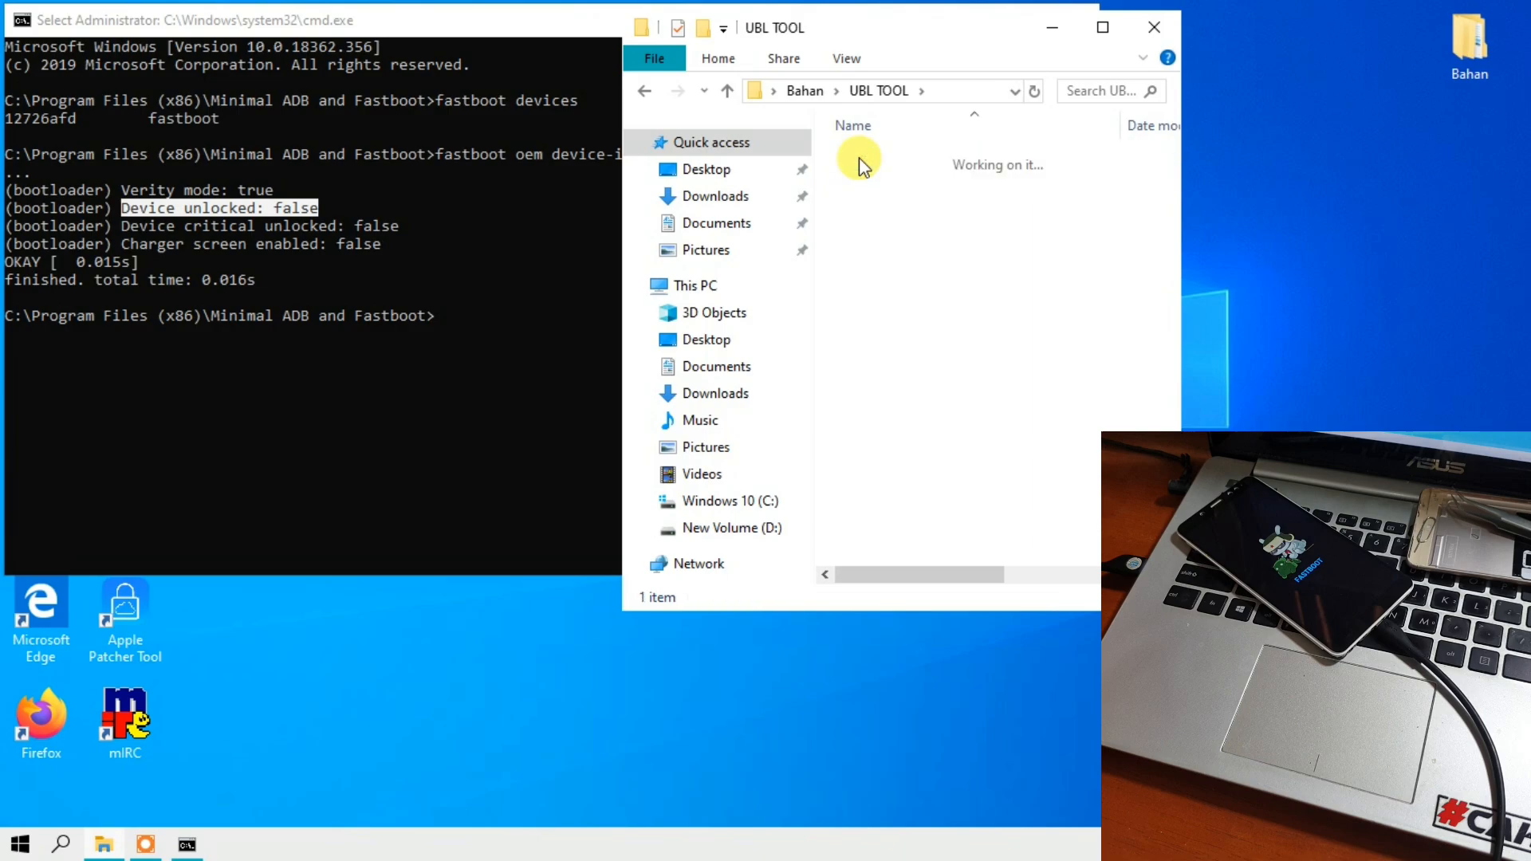
{"action": "left_click", "coordinate": [874, 166]}
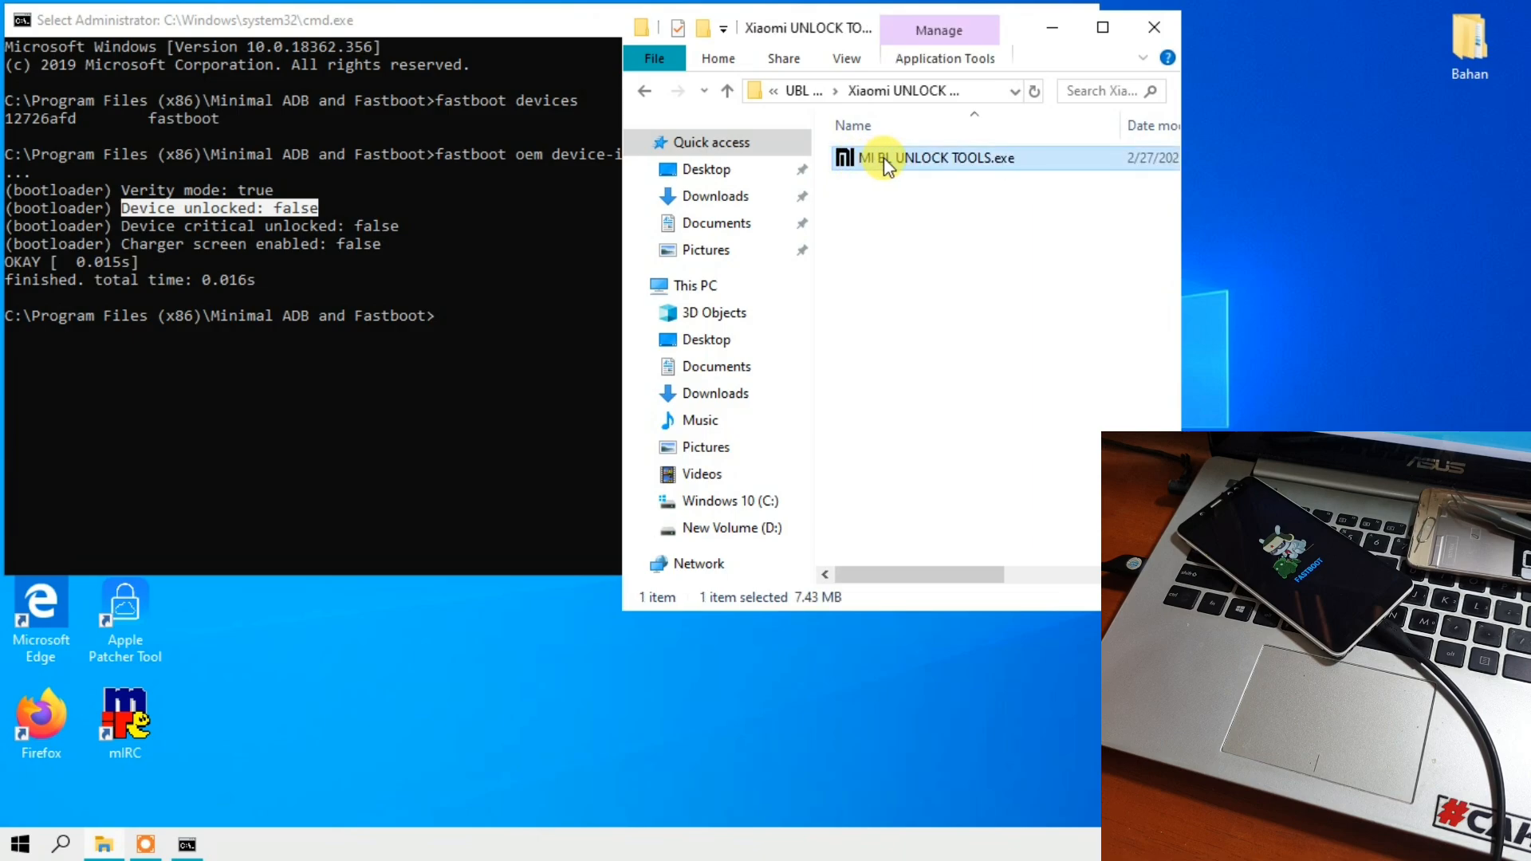
{"action": "left_click", "coordinate": [884, 158]}
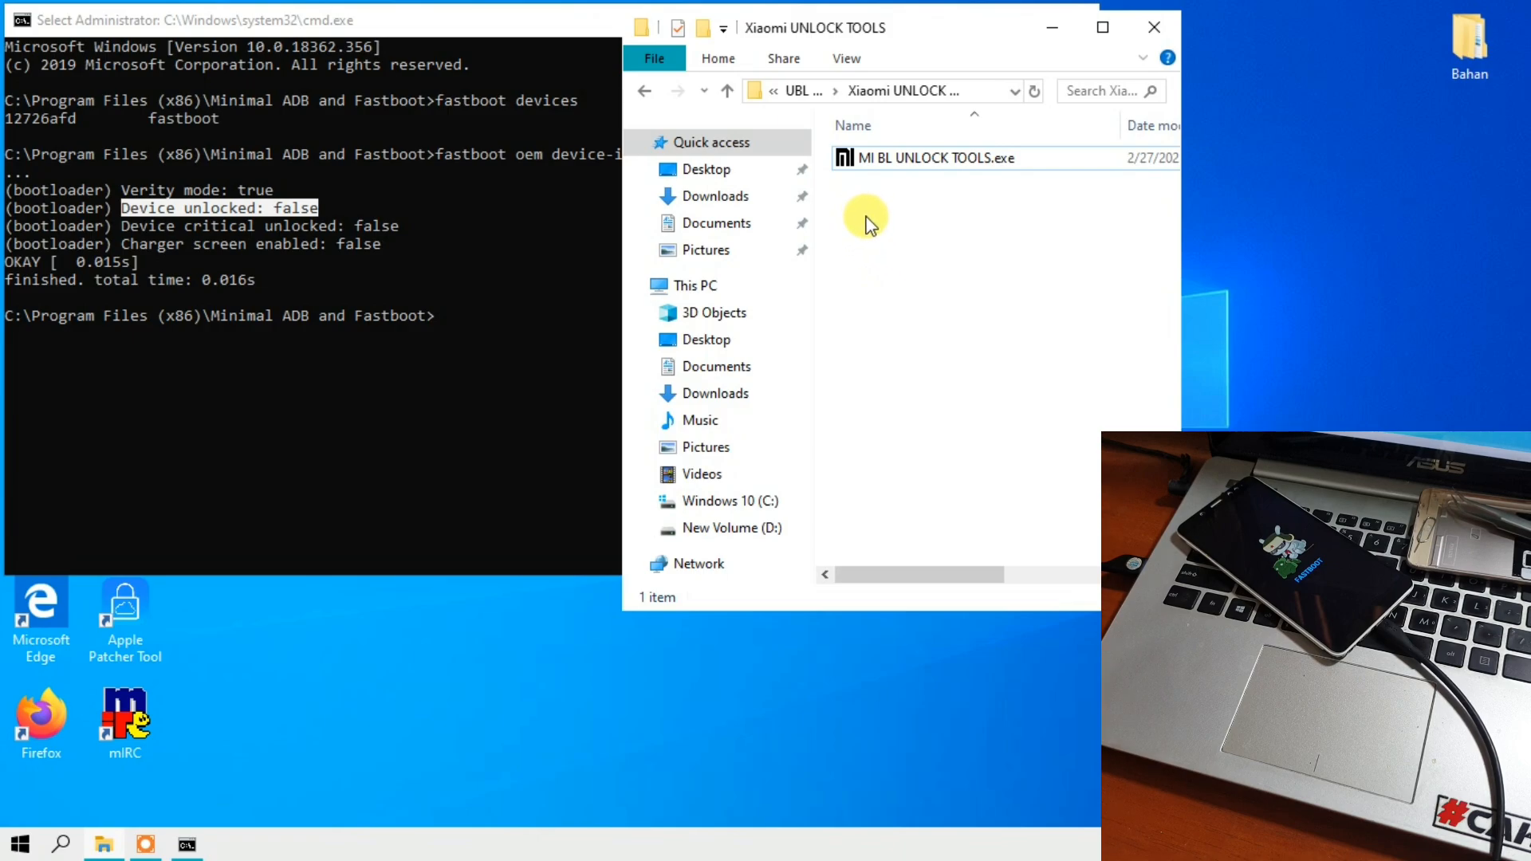
{"action": "double_click", "coordinate": [868, 158]}
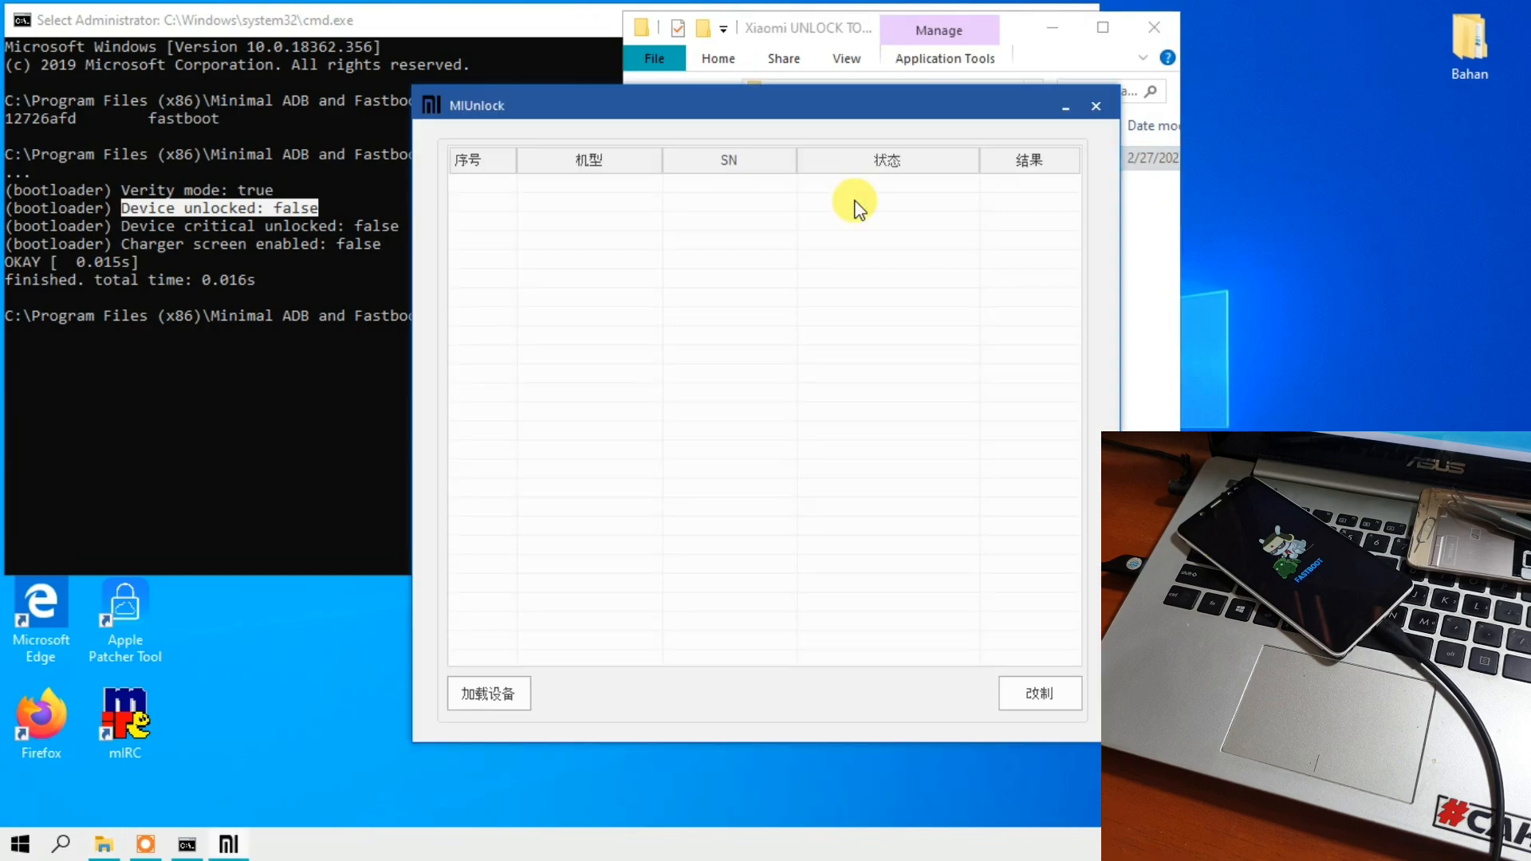
- Arrange the MIUnlock and Explorer windows side by side, and load the connected phone into MIUnlock with 加载设备
{"action": "left_click_drag", "start_coordinate": [564, 100], "coordinate": [226, 104]}
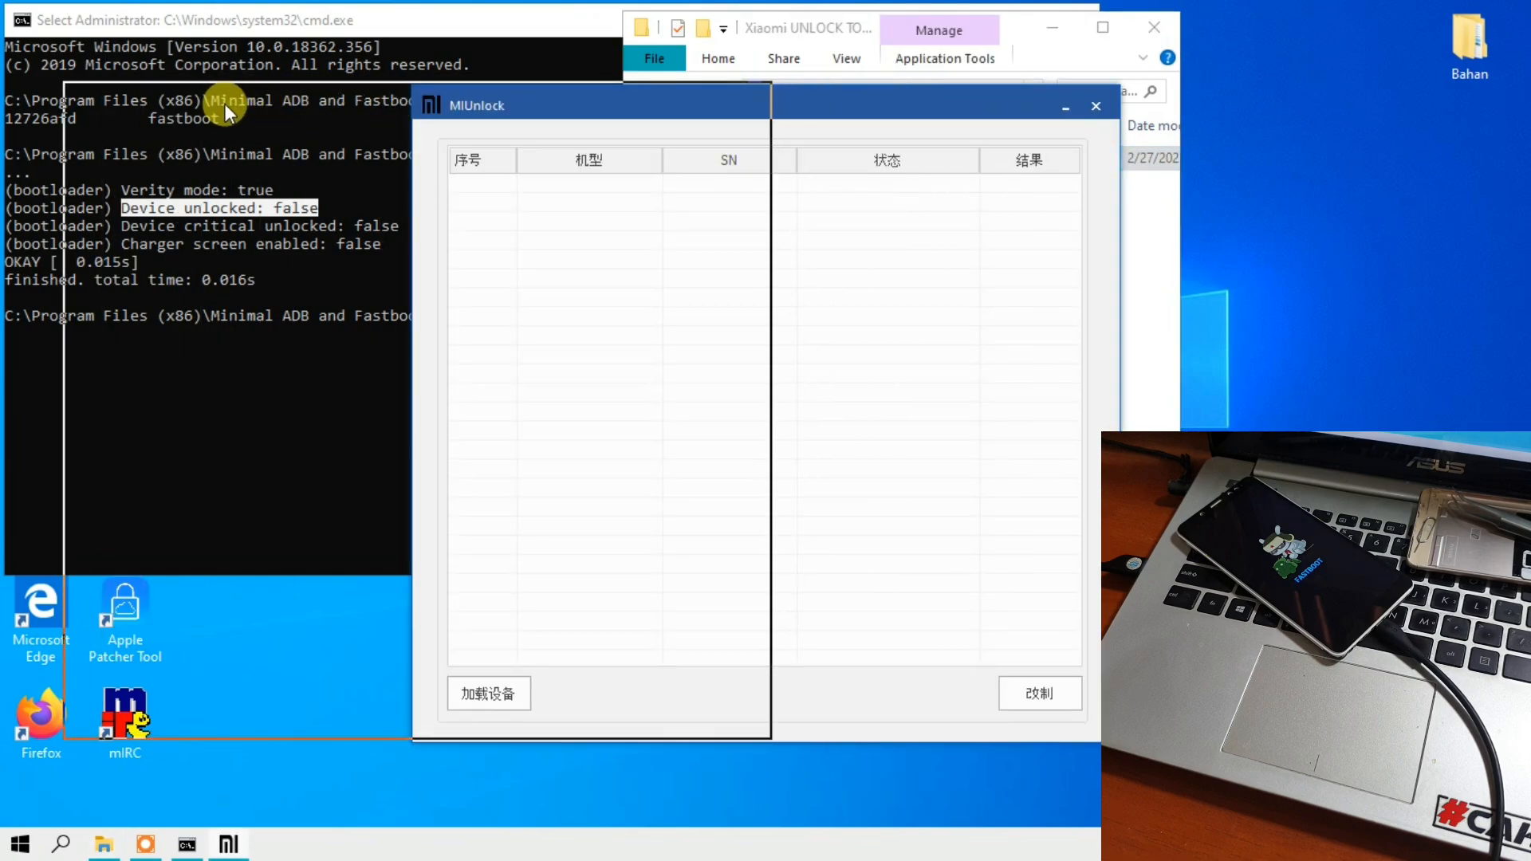
{"action": "left_click_drag", "start_coordinate": [980, 59], "coordinate": [1238, 27]}
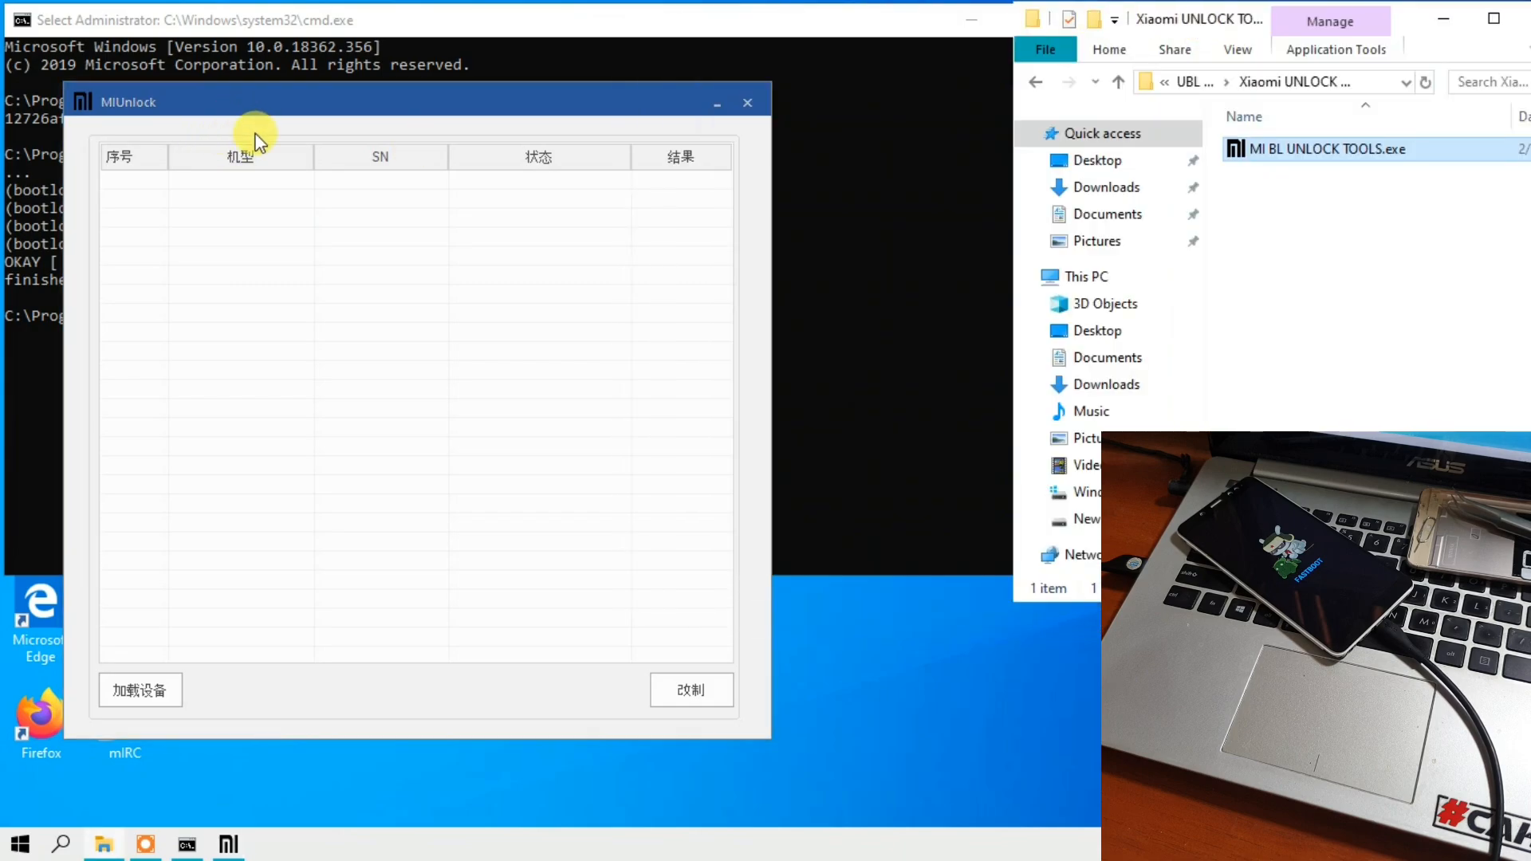
{"action": "left_click", "coordinate": [132, 696]}
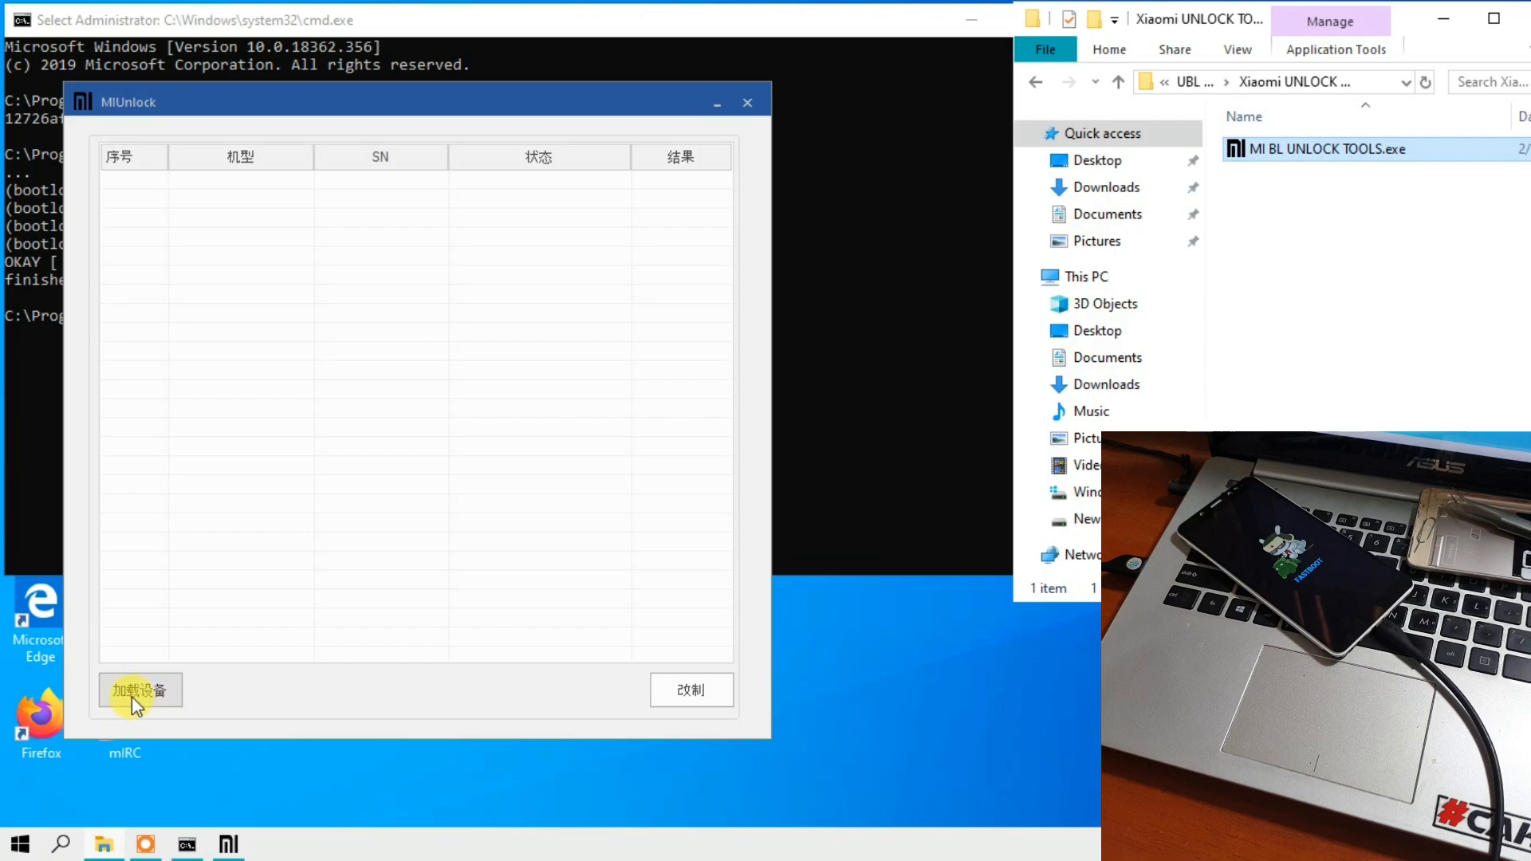
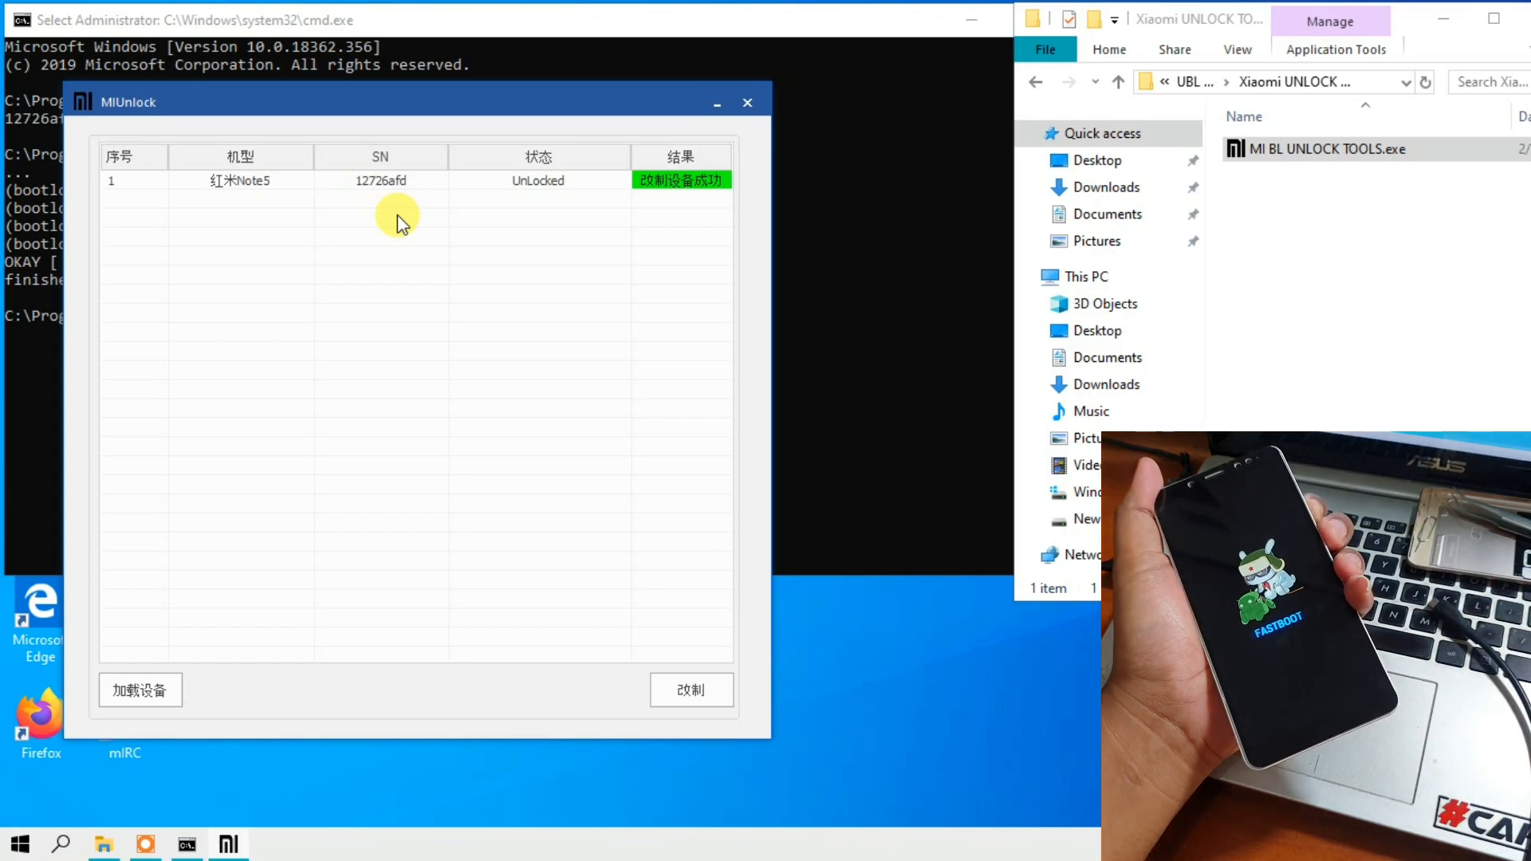
- Close MIUnlock and rerun fastboot oem device-info in the command prompt to recheck the bootloader status
{"action": "left_click", "coordinate": [744, 102]}
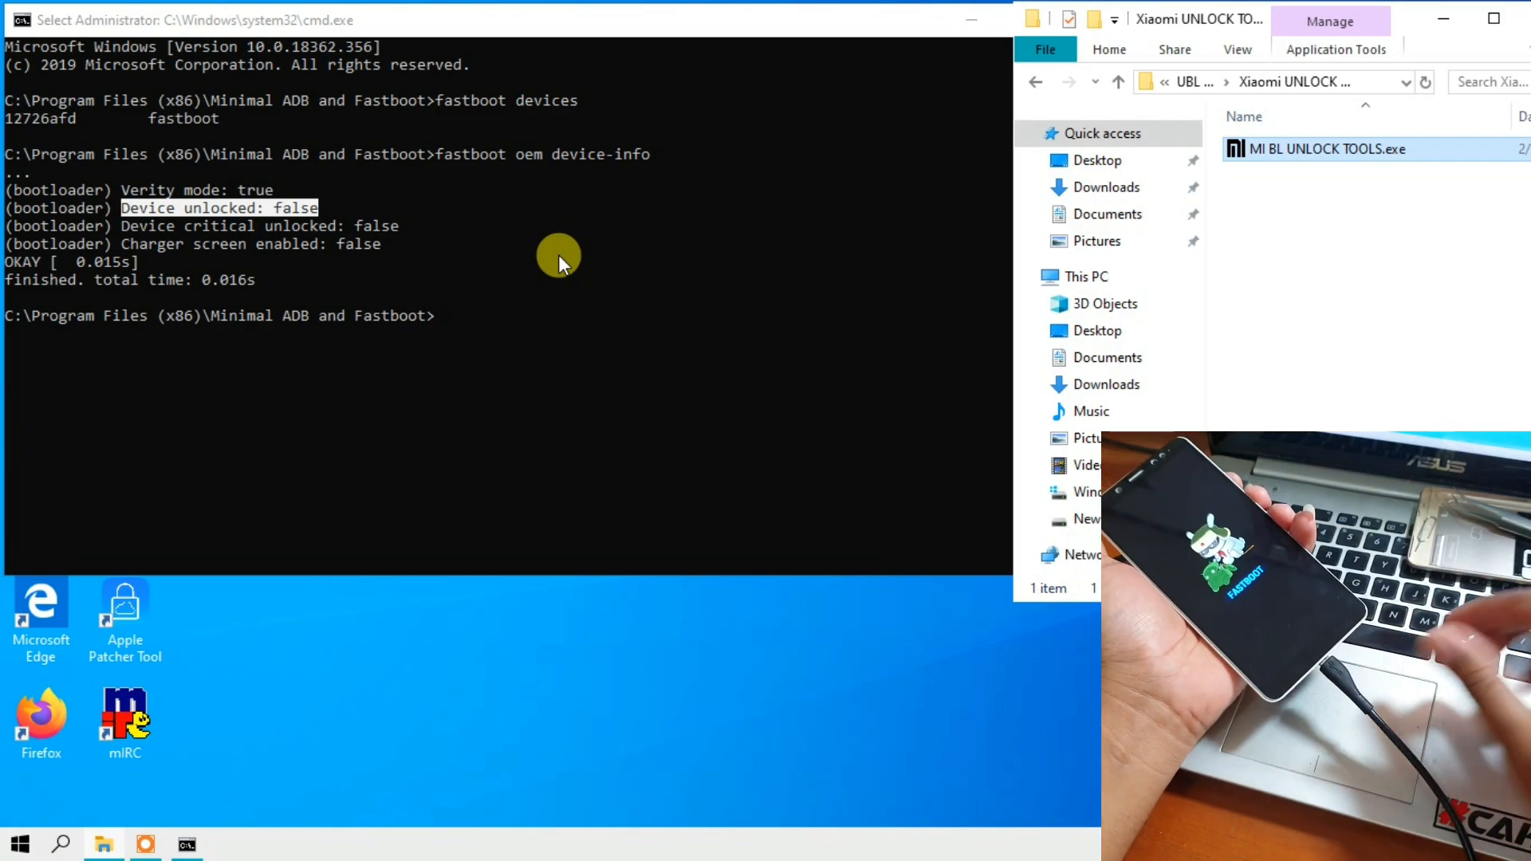
{"action": "left_click", "coordinate": [467, 314]}
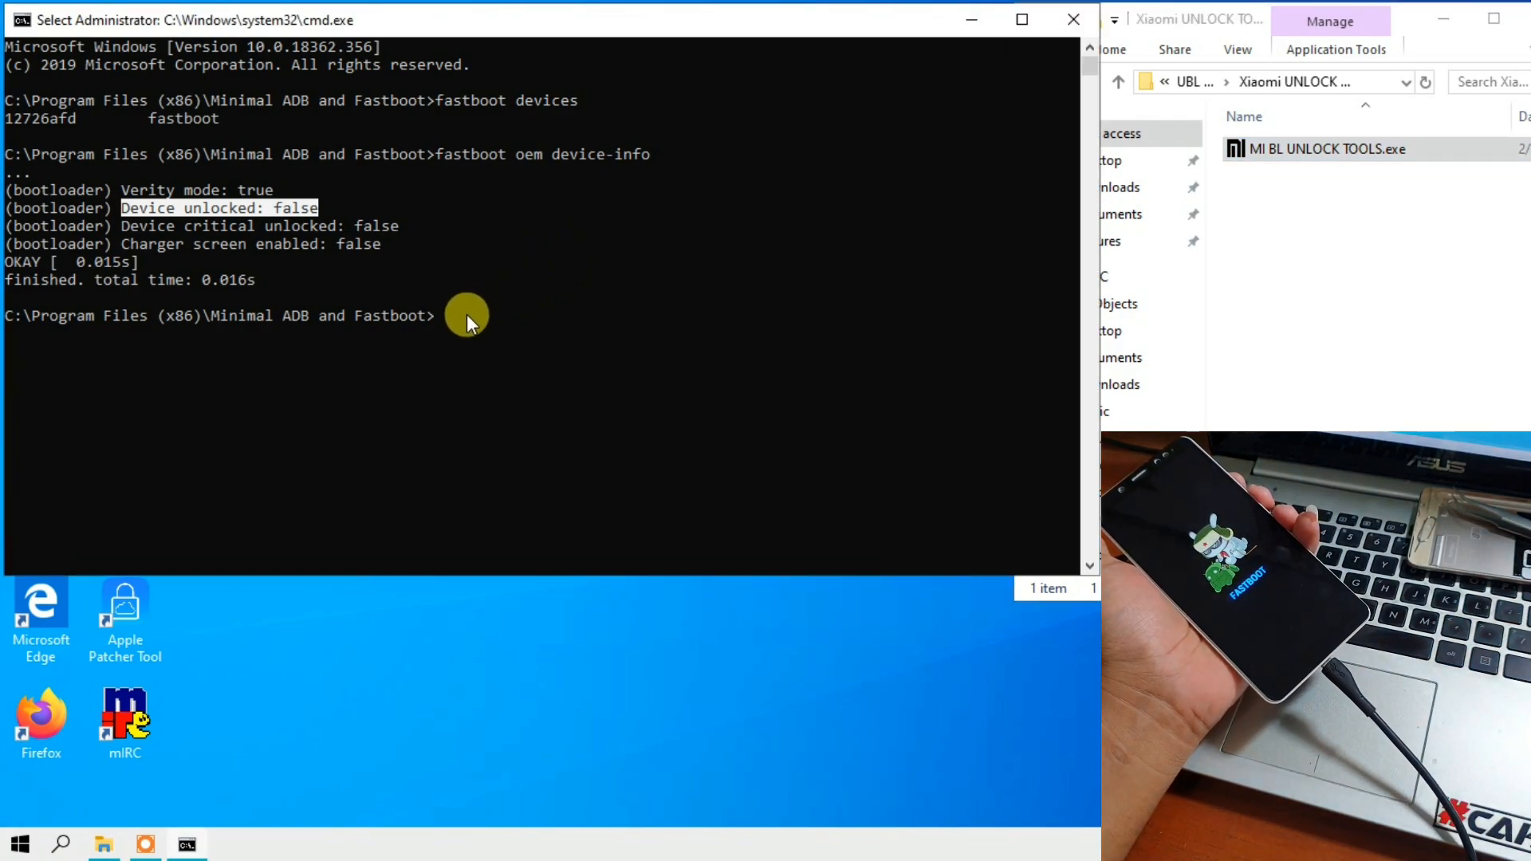
{"action": "left_click", "coordinate": [441, 318]}
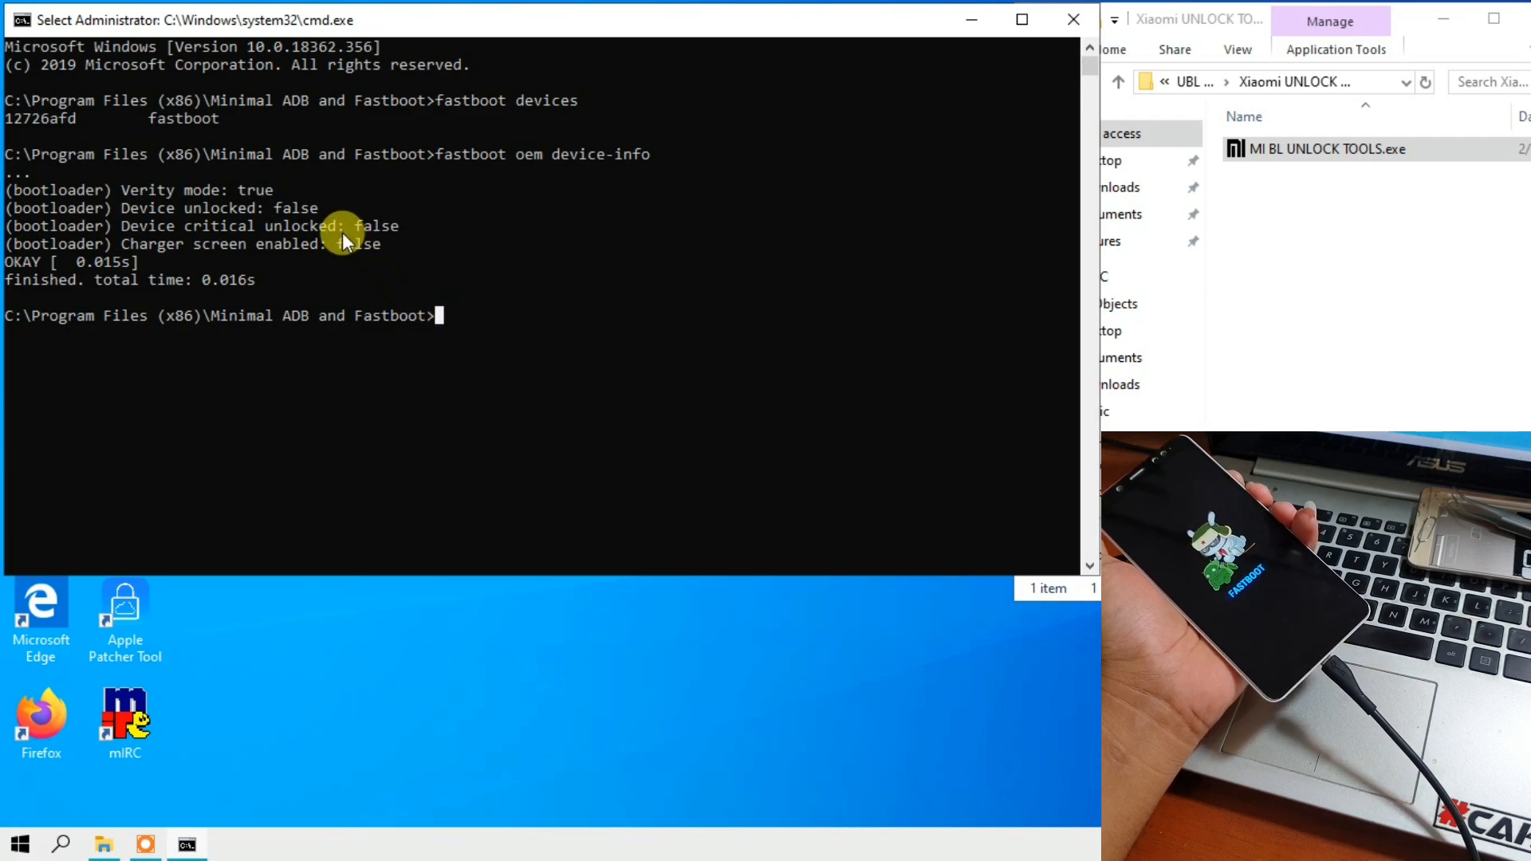
{"action": "key", "text": "Up"}
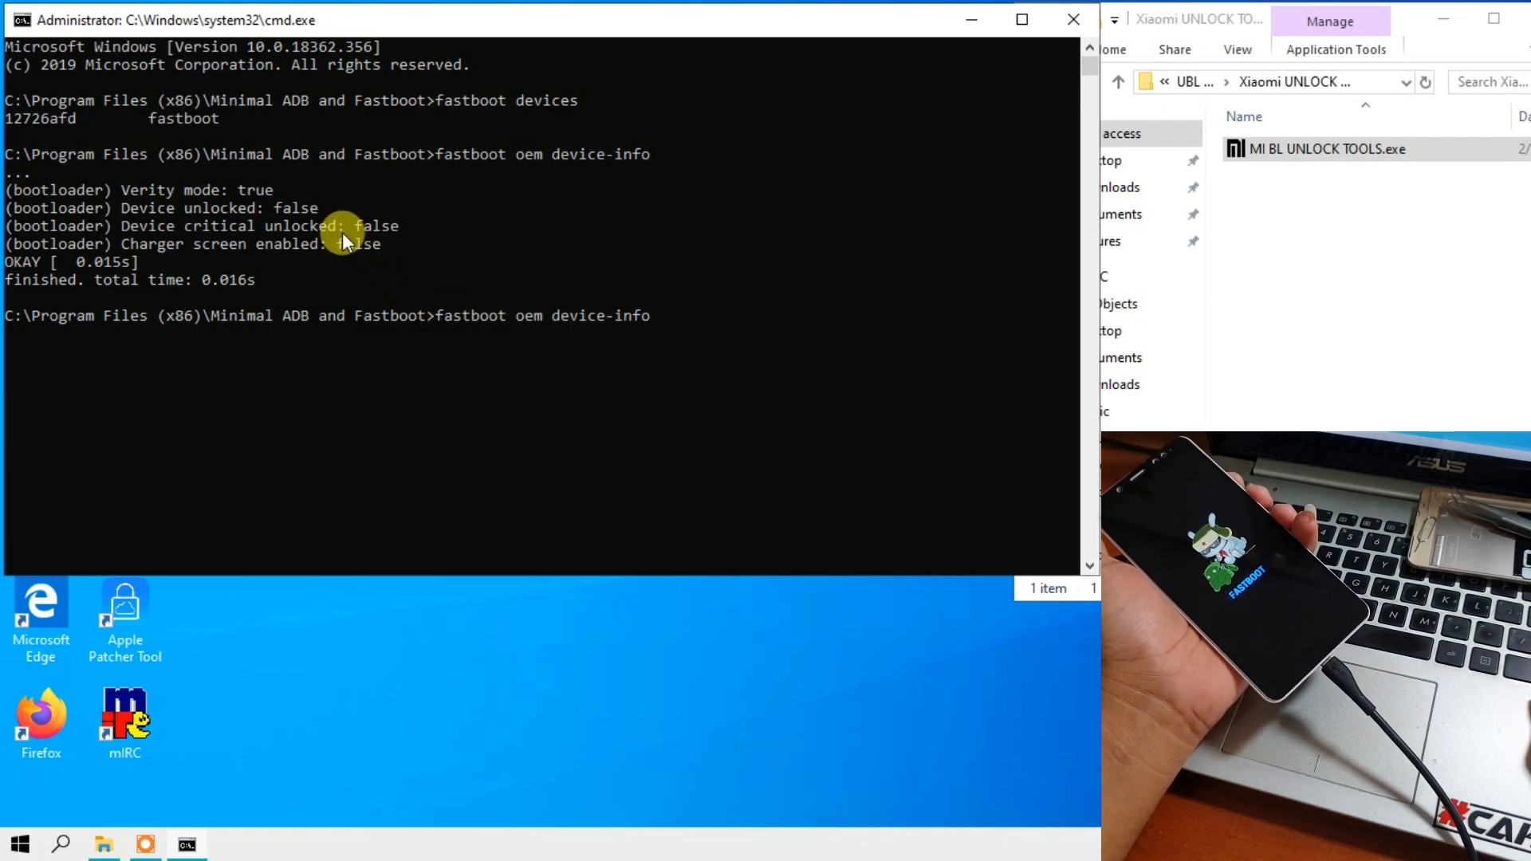
{"action": "key", "text": "Return"}
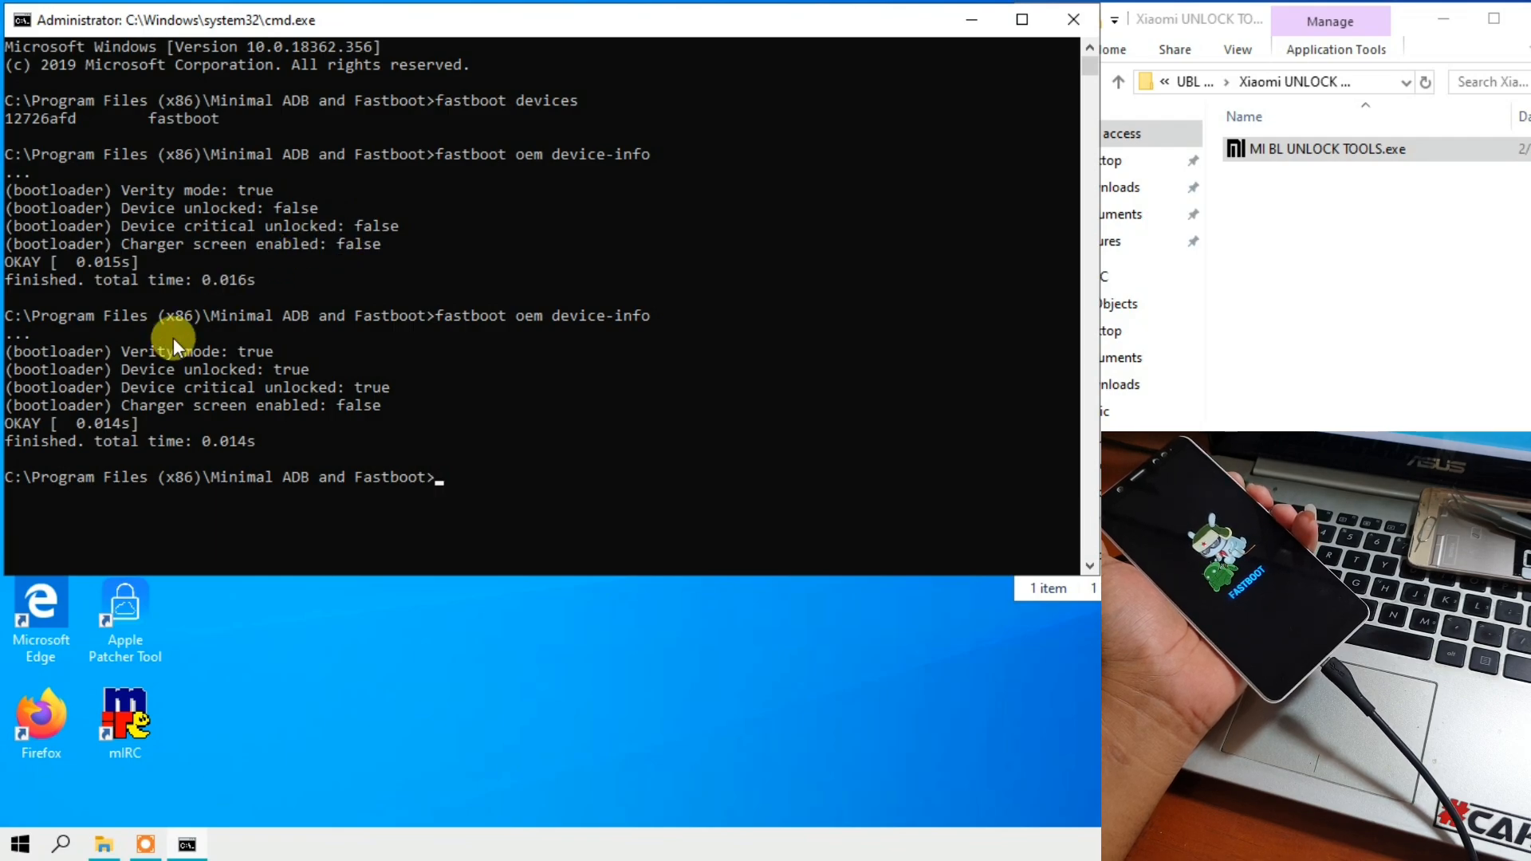
- Highlight and compare the Device unlocked lines in the earlier and latest device-info outputs
{"action": "left_click_drag", "start_coordinate": [125, 371], "coordinate": [300, 372]}
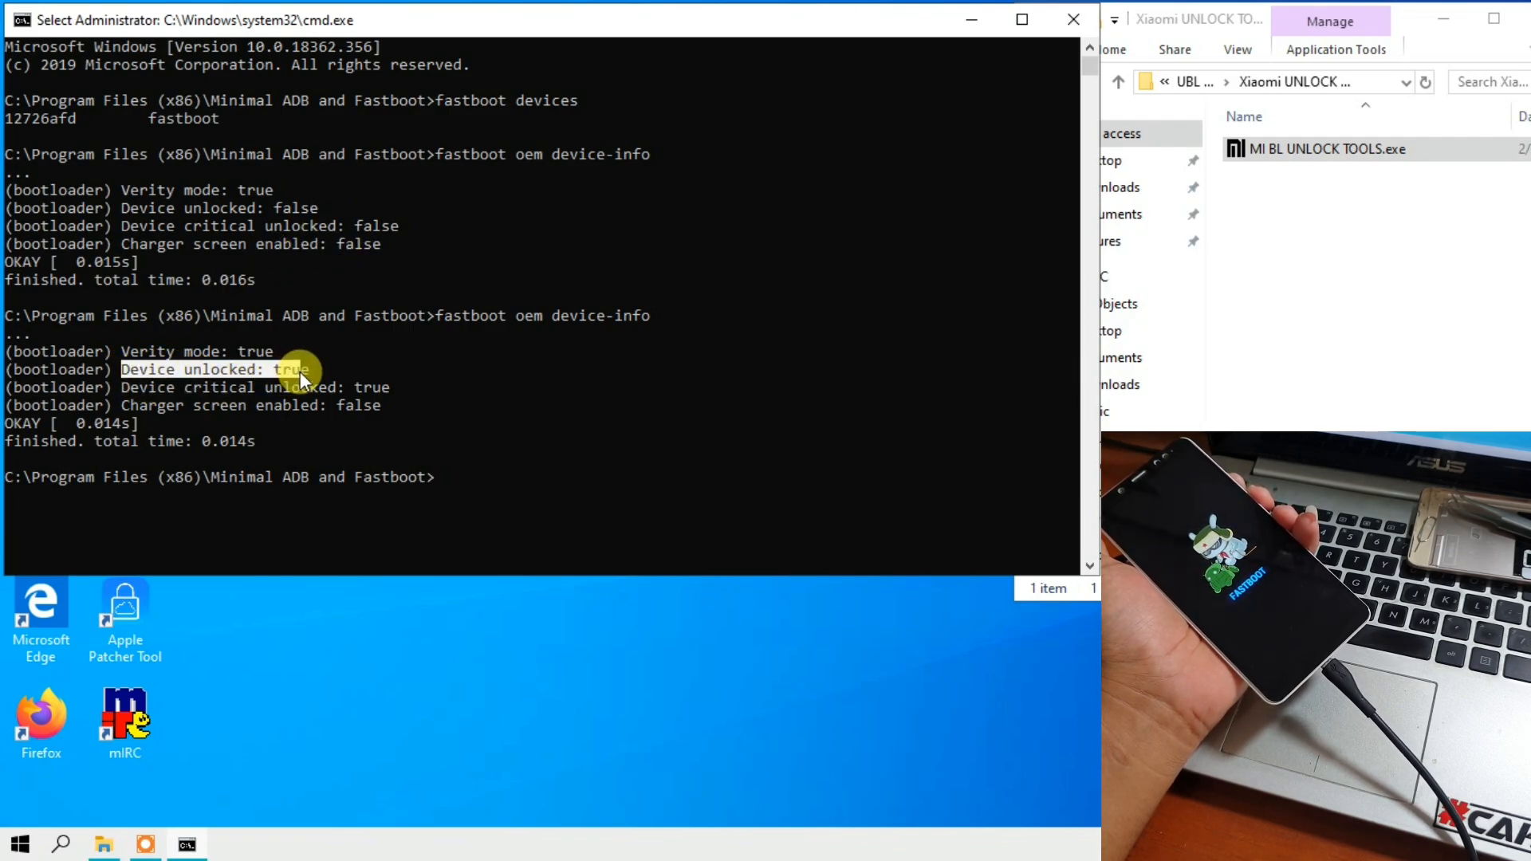
{"action": "left_click", "coordinate": [130, 209]}
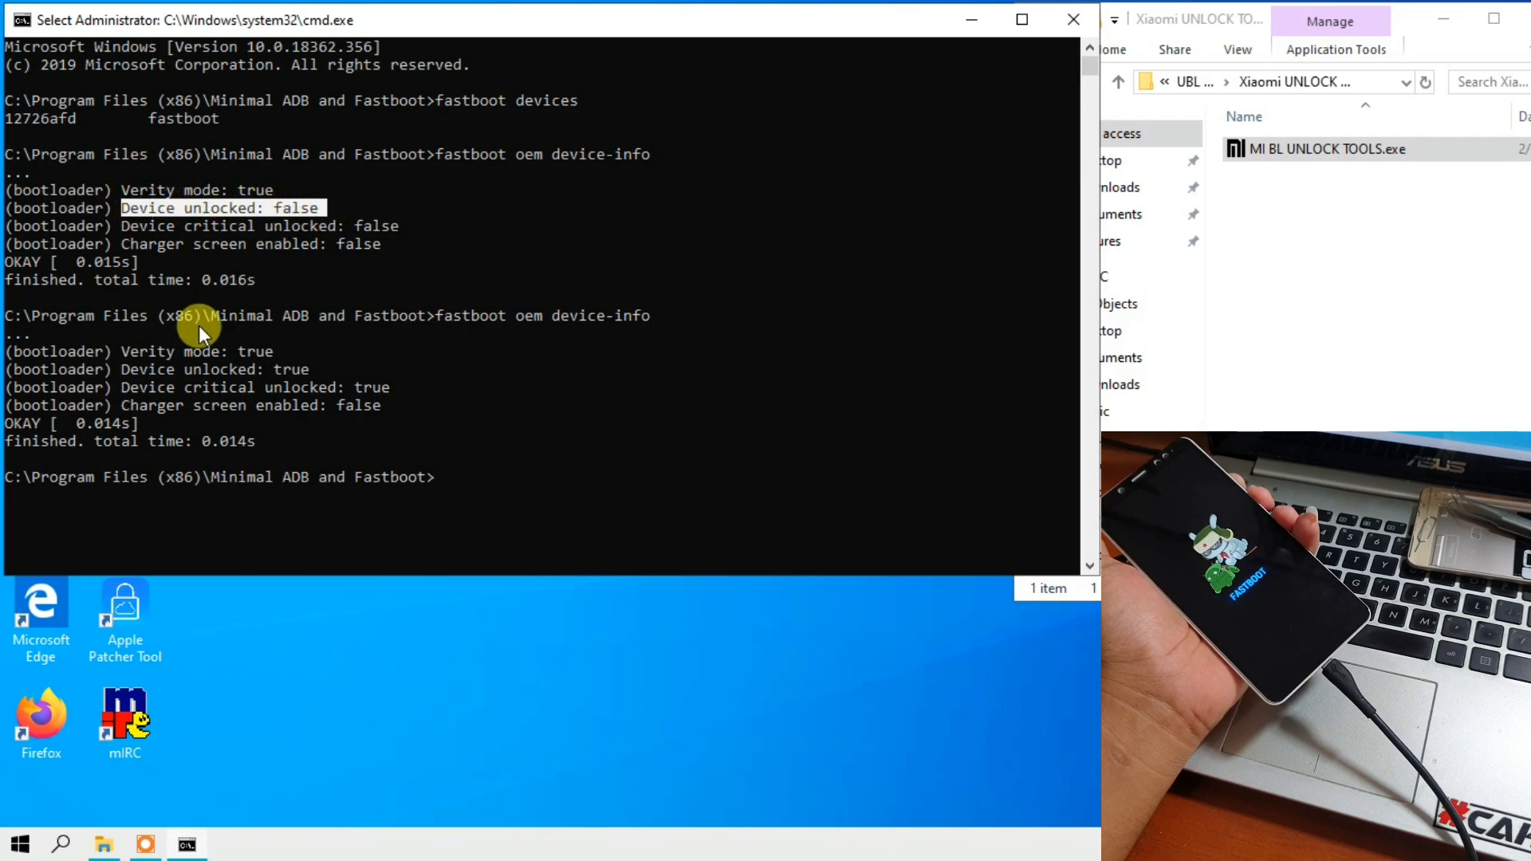
{"action": "left_click_drag", "start_coordinate": [125, 370], "coordinate": [156, 370]}
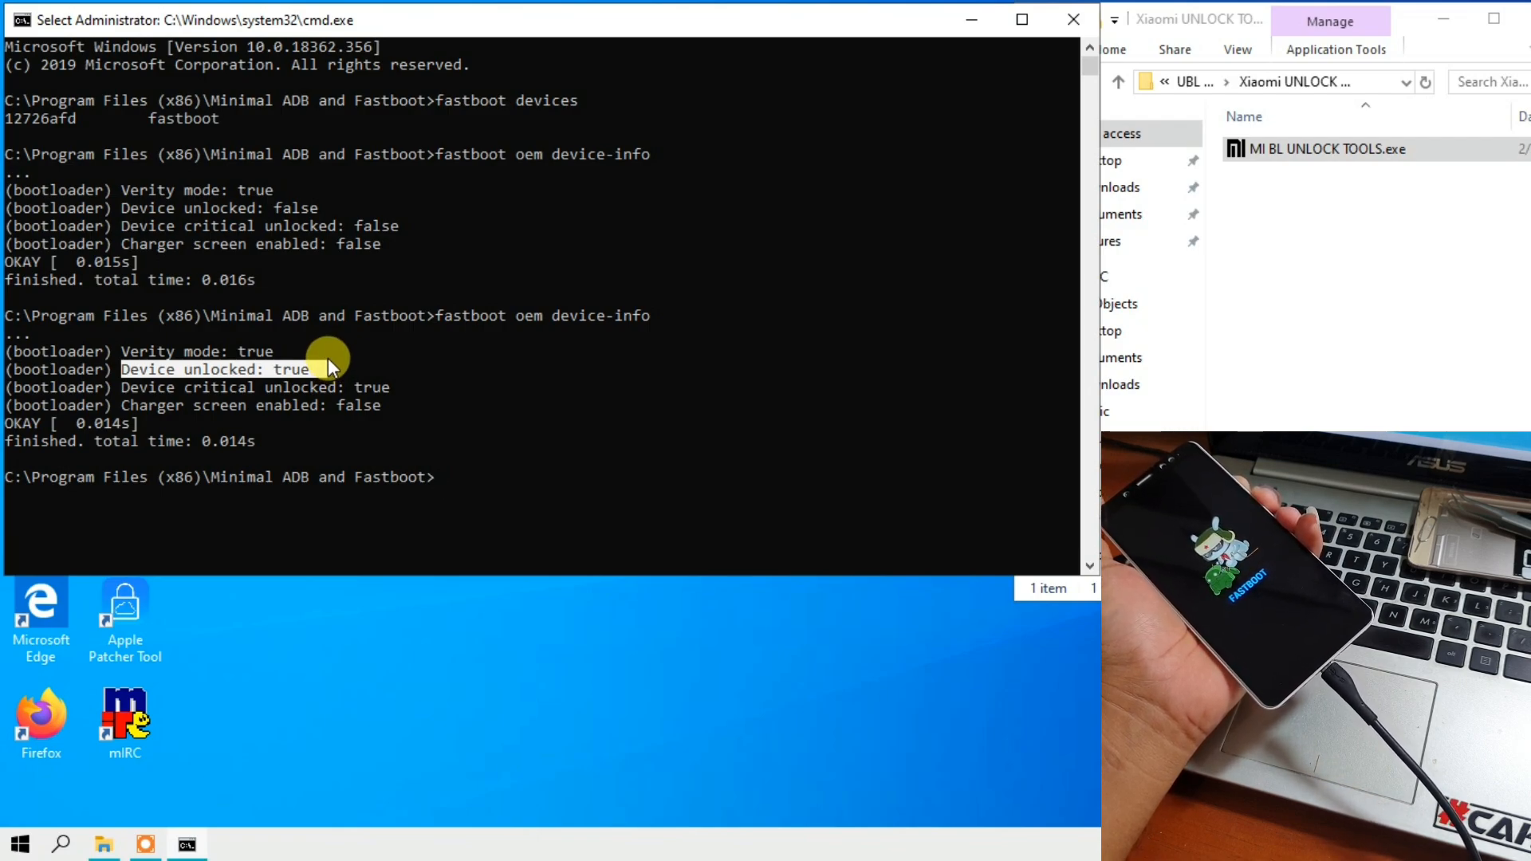
- Close the command prompt, return the Explorer window to the Bahan folder and open the RECOVERY PITCHBLACK folder
{"action": "left_click", "coordinate": [1075, 20]}
{"action": "left_click_drag", "start_coordinate": [1172, 24], "coordinate": [815, 35]}
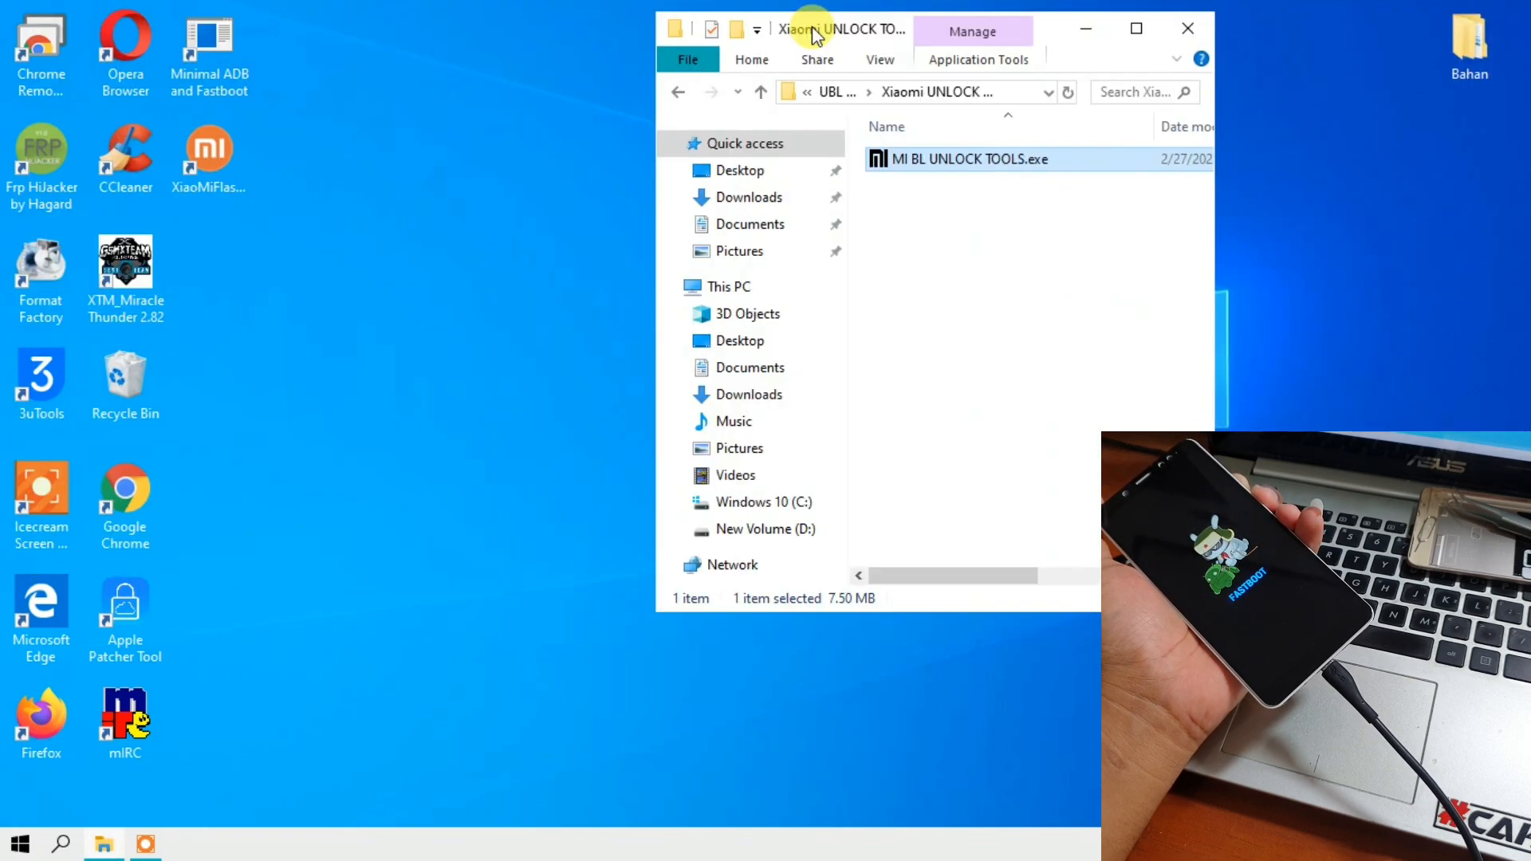
{"action": "left_click", "coordinate": [679, 93]}
{"action": "left_click", "coordinate": [679, 93]}
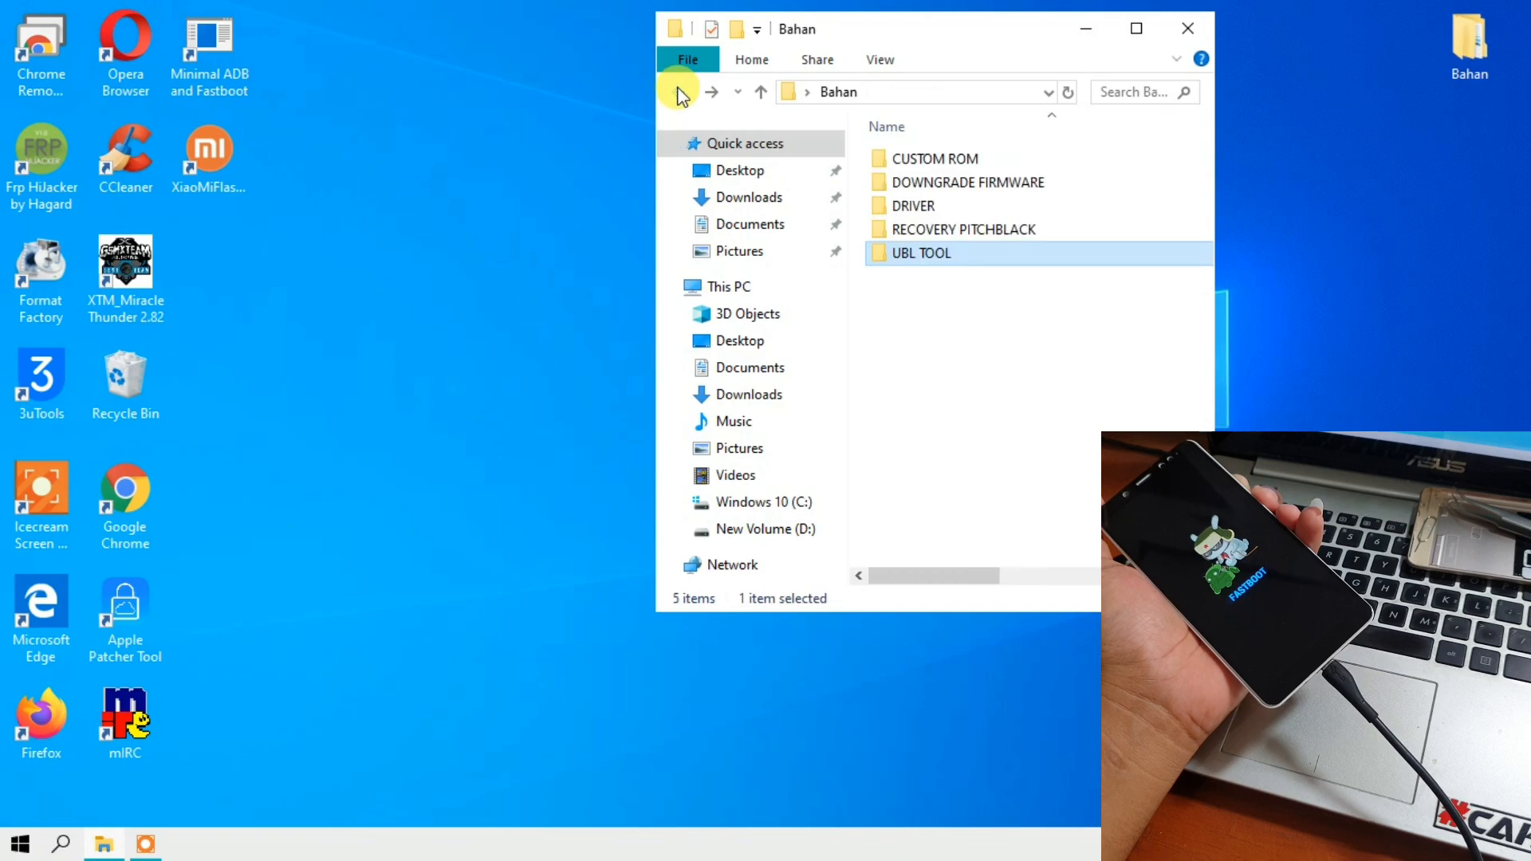
{"action": "left_click", "coordinate": [918, 228]}
{"action": "double_click", "coordinate": [911, 228]}
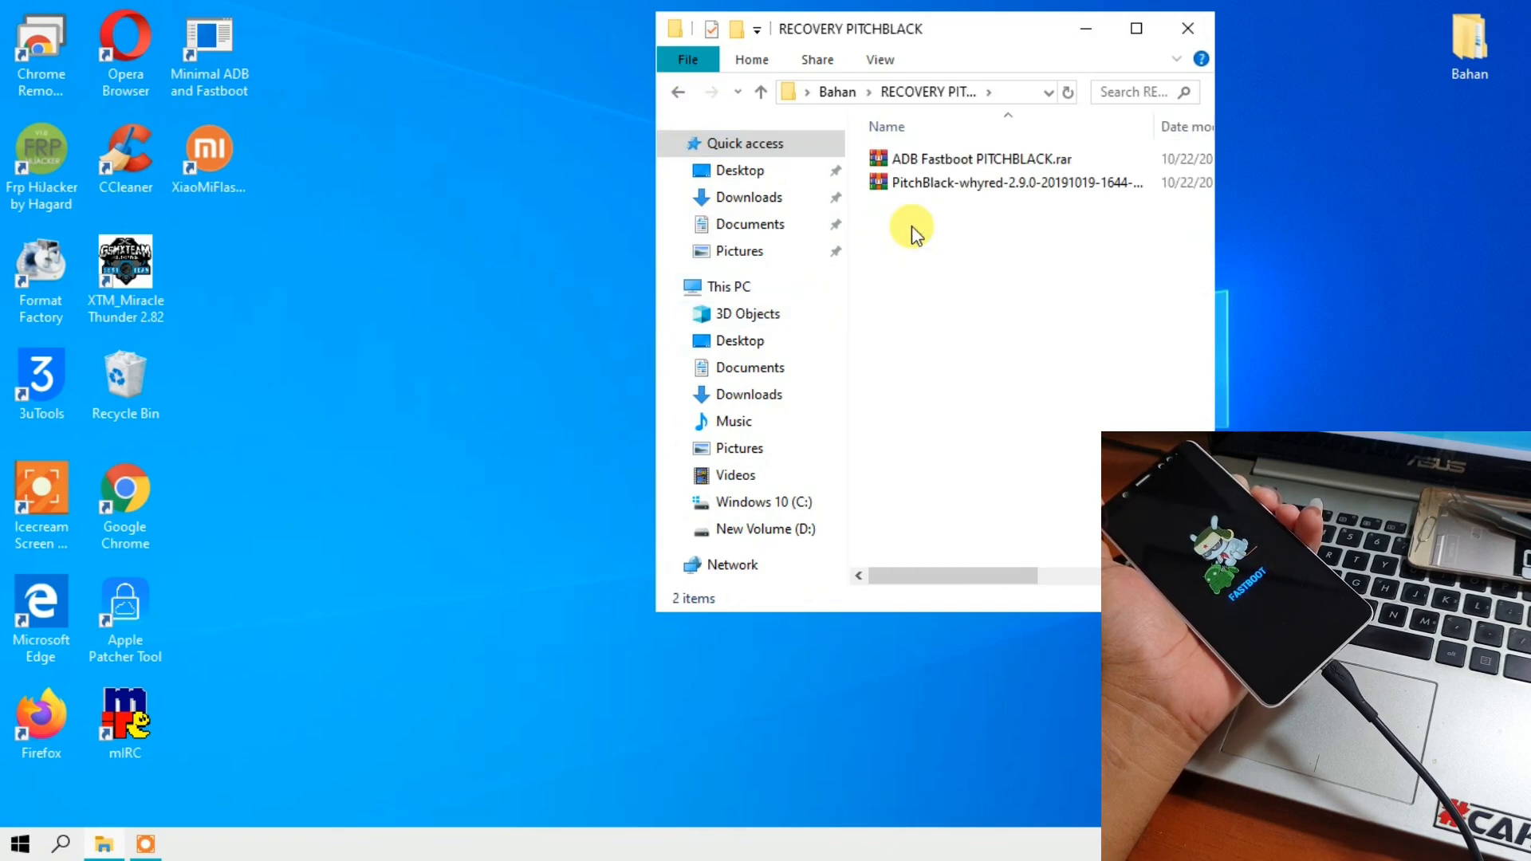
- Extract ADB Fastboot PITCHBLACK.rar directly into the RECOVERY PITCHBLACK folder
{"action": "left_click", "coordinate": [908, 159]}
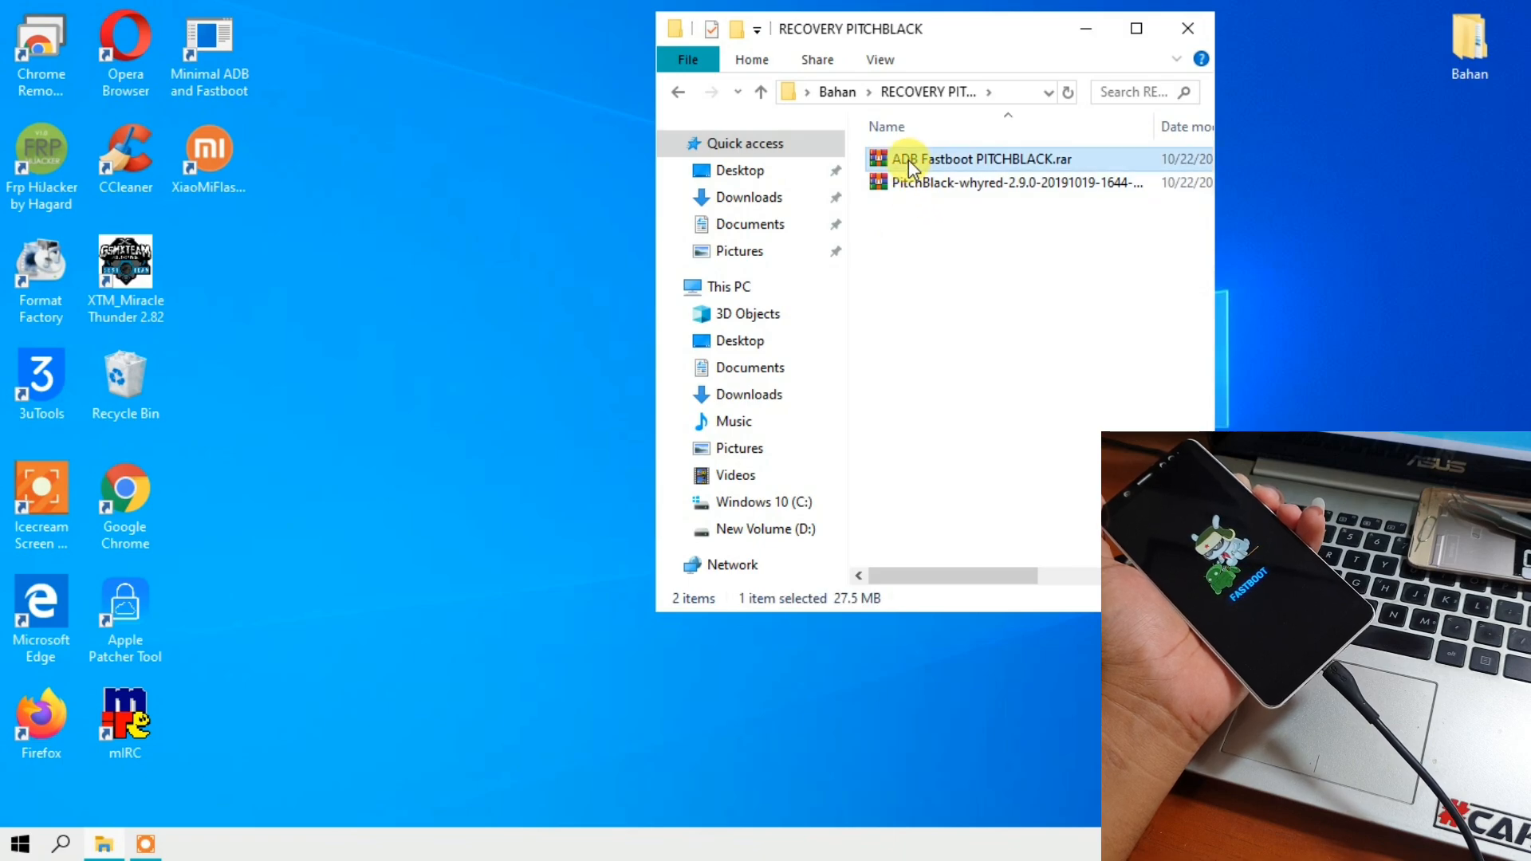
{"action": "right_click", "coordinate": [902, 160]}
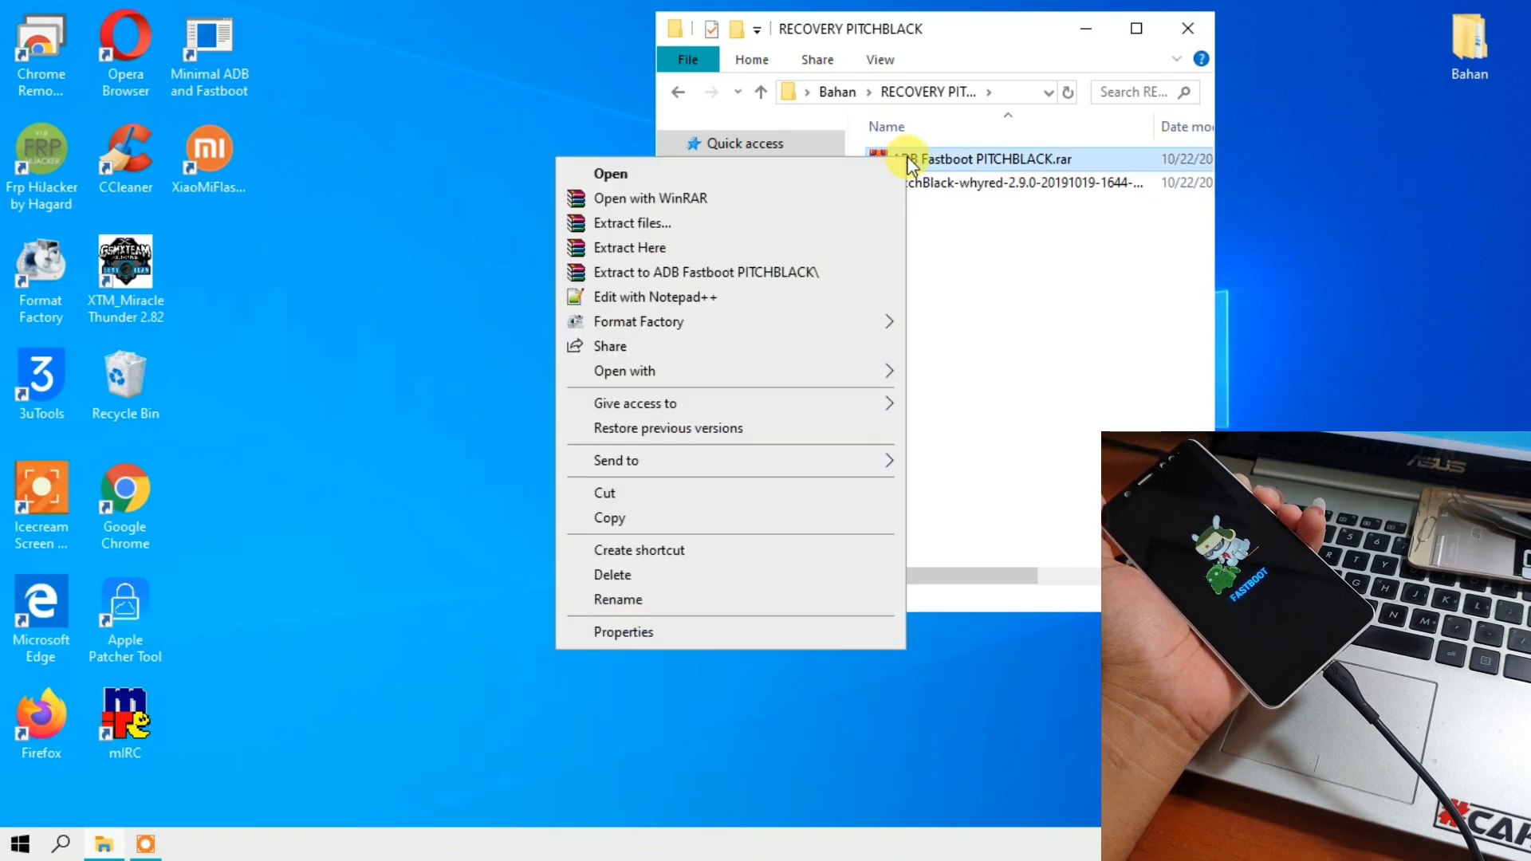
{"action": "left_click", "coordinate": [767, 249]}
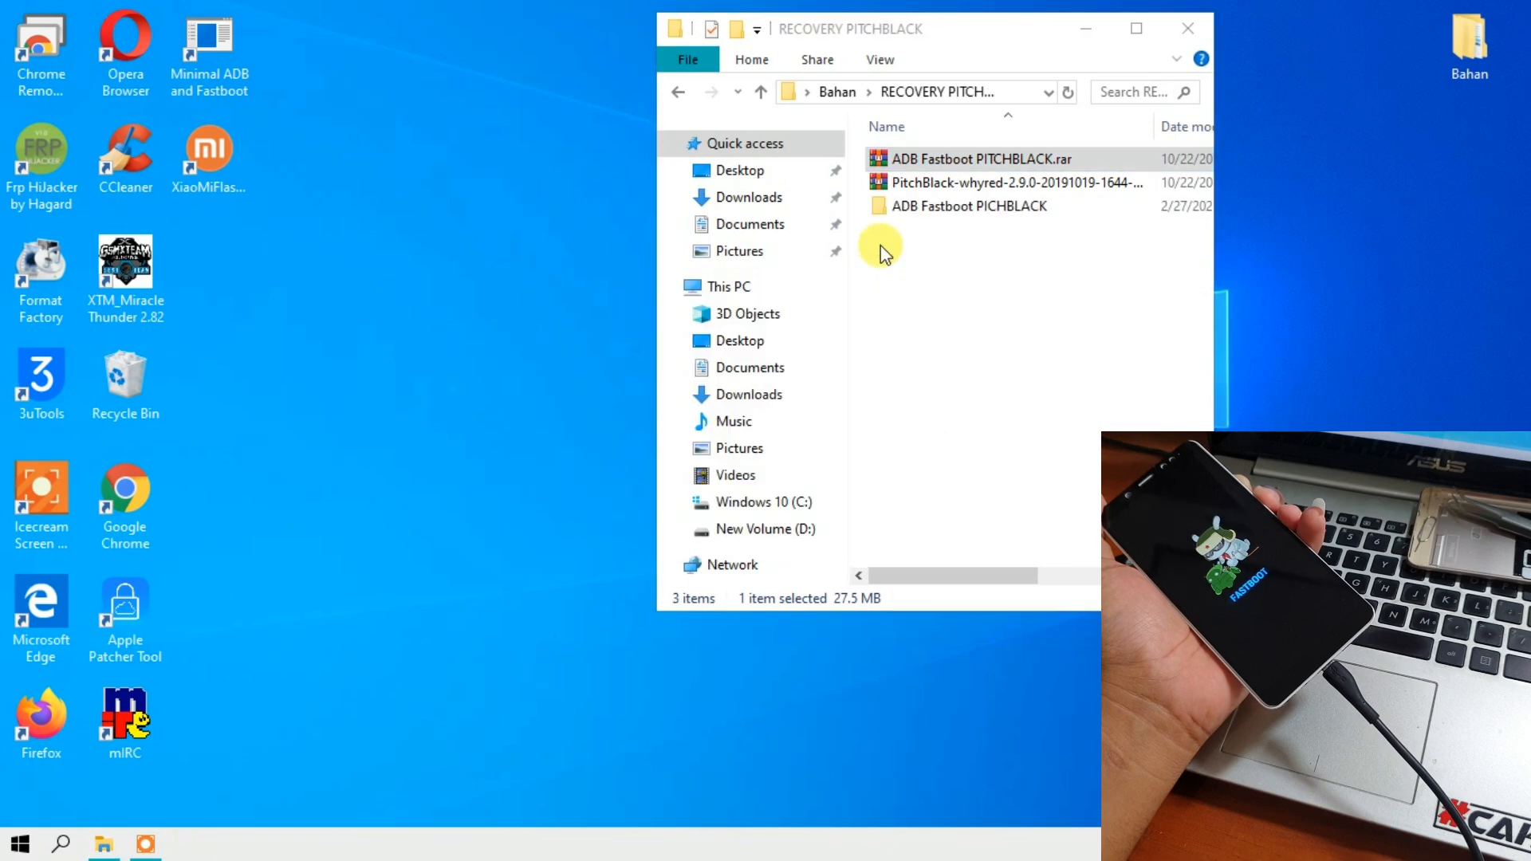
- Open the extracted ADB Fastboot PICHBLACK folder, launch OPEN.CMD and move its command prompt to the upper part of the desktop
{"action": "left_click", "coordinate": [918, 160]}
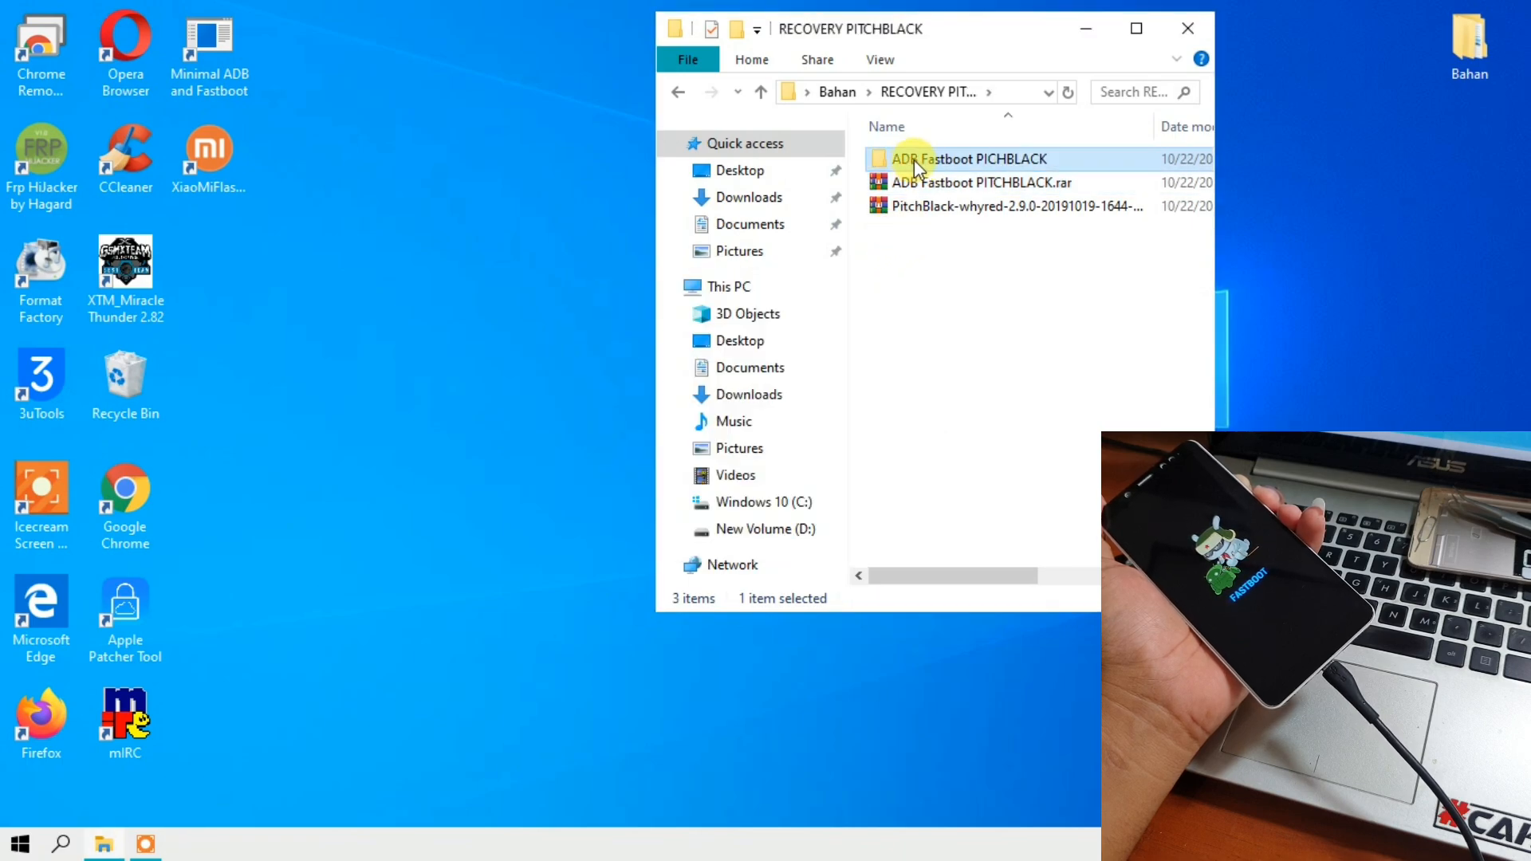
{"action": "double_click", "coordinate": [914, 160]}
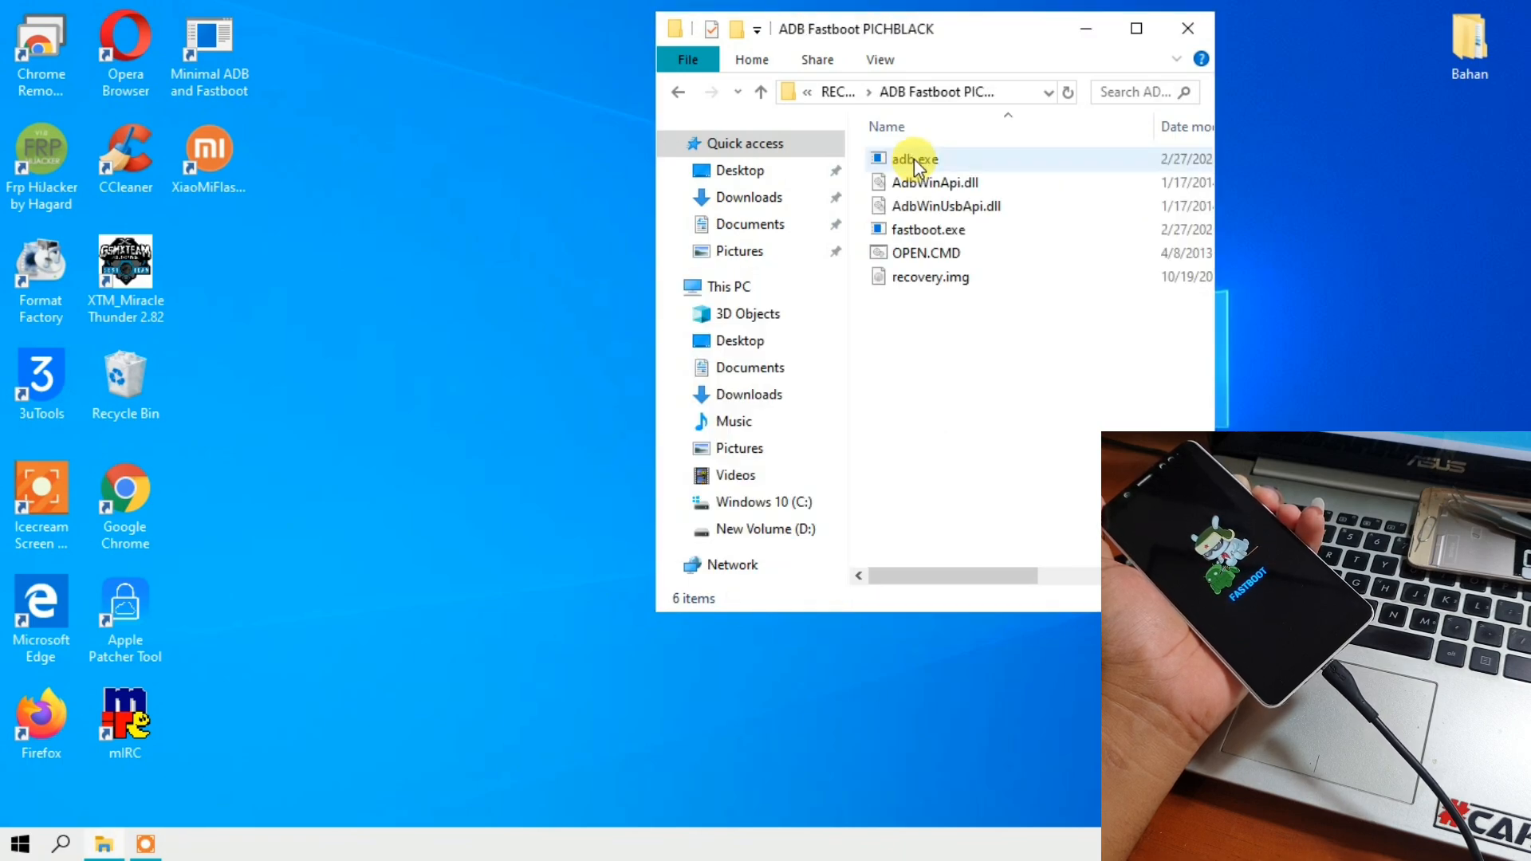
{"action": "double_click", "coordinate": [907, 255]}
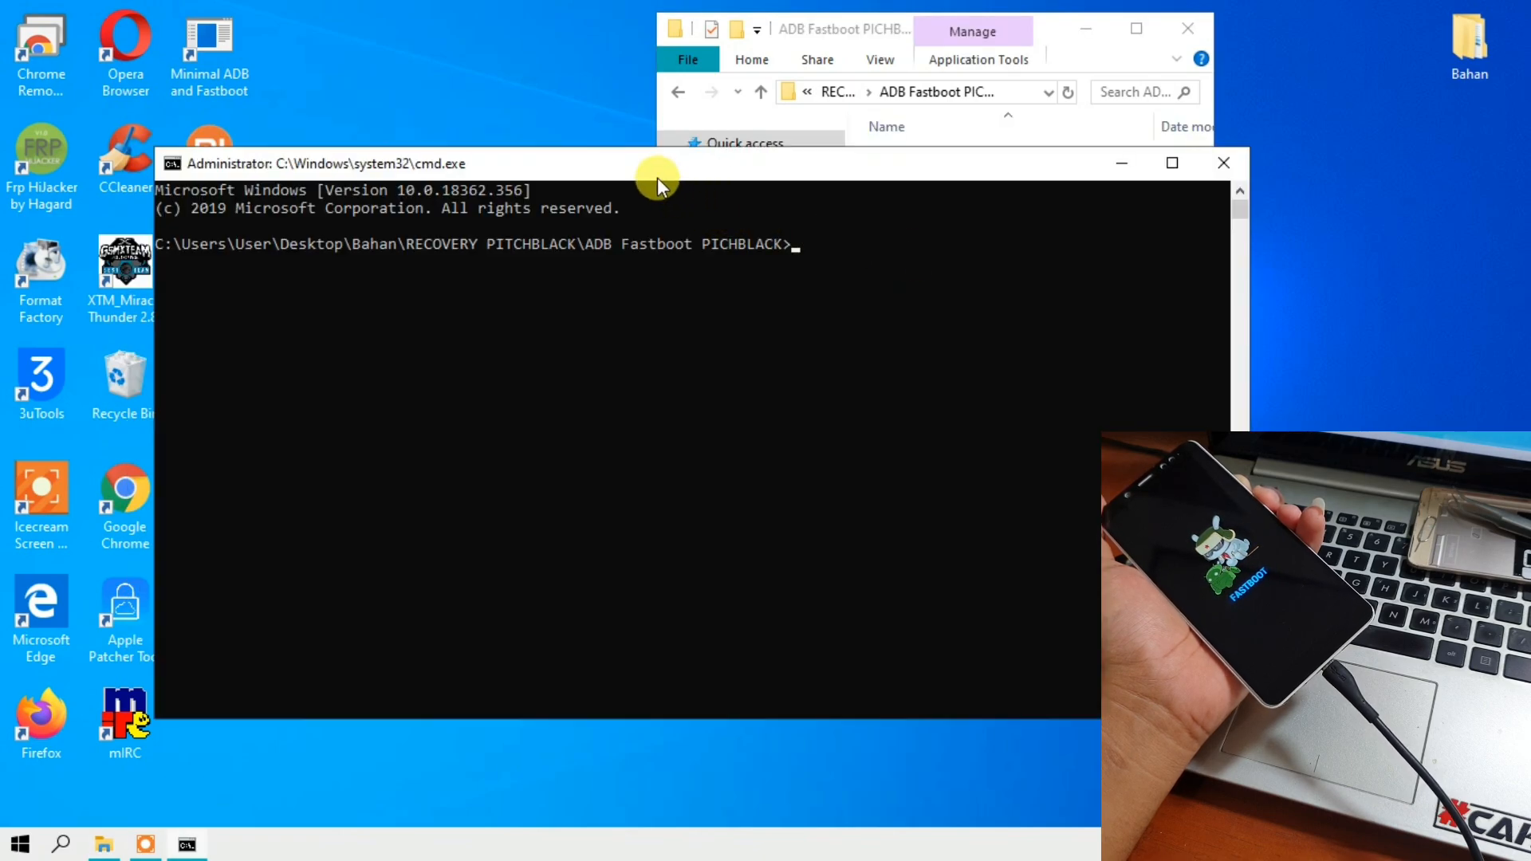
{"action": "left_click_drag", "start_coordinate": [657, 177], "coordinate": [509, 35]}
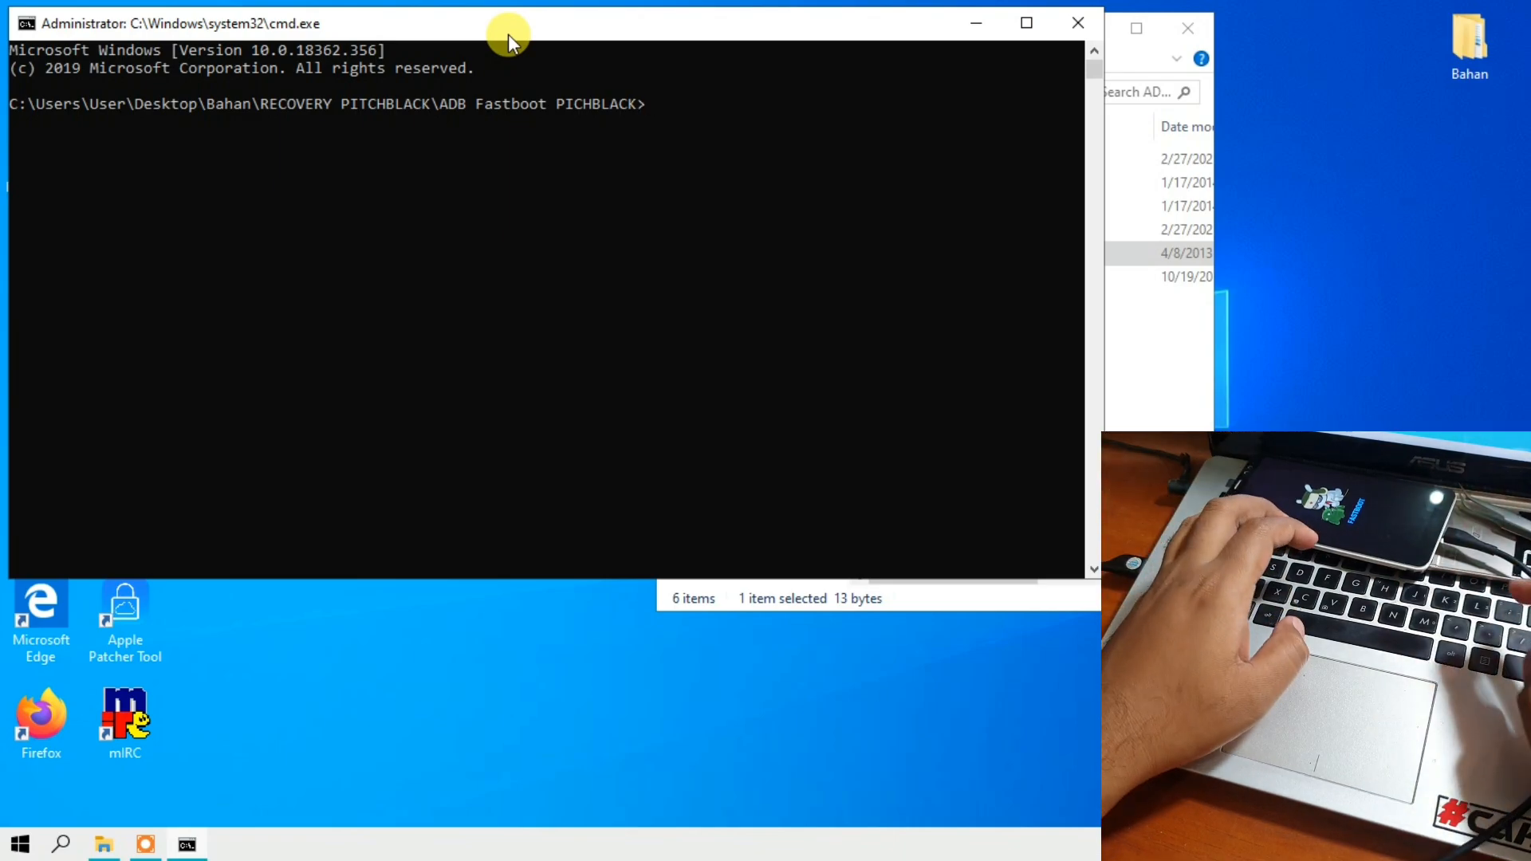
- Write the command fastboot flash recovery recovery.img at the prompt without running it
{"action": "type", "text": "fast"}
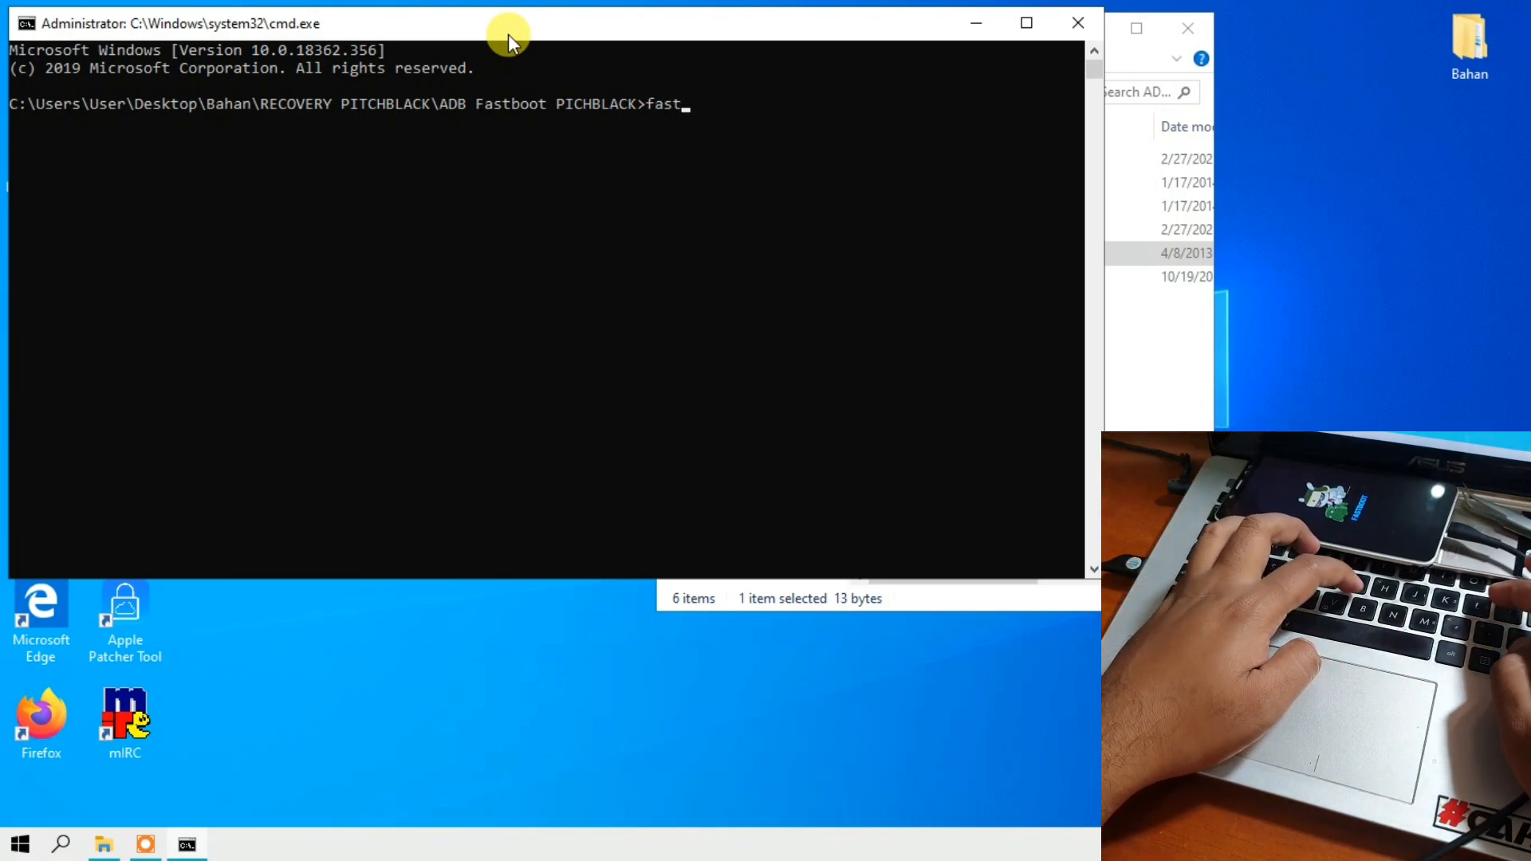
{"action": "type", "text": "boot"}
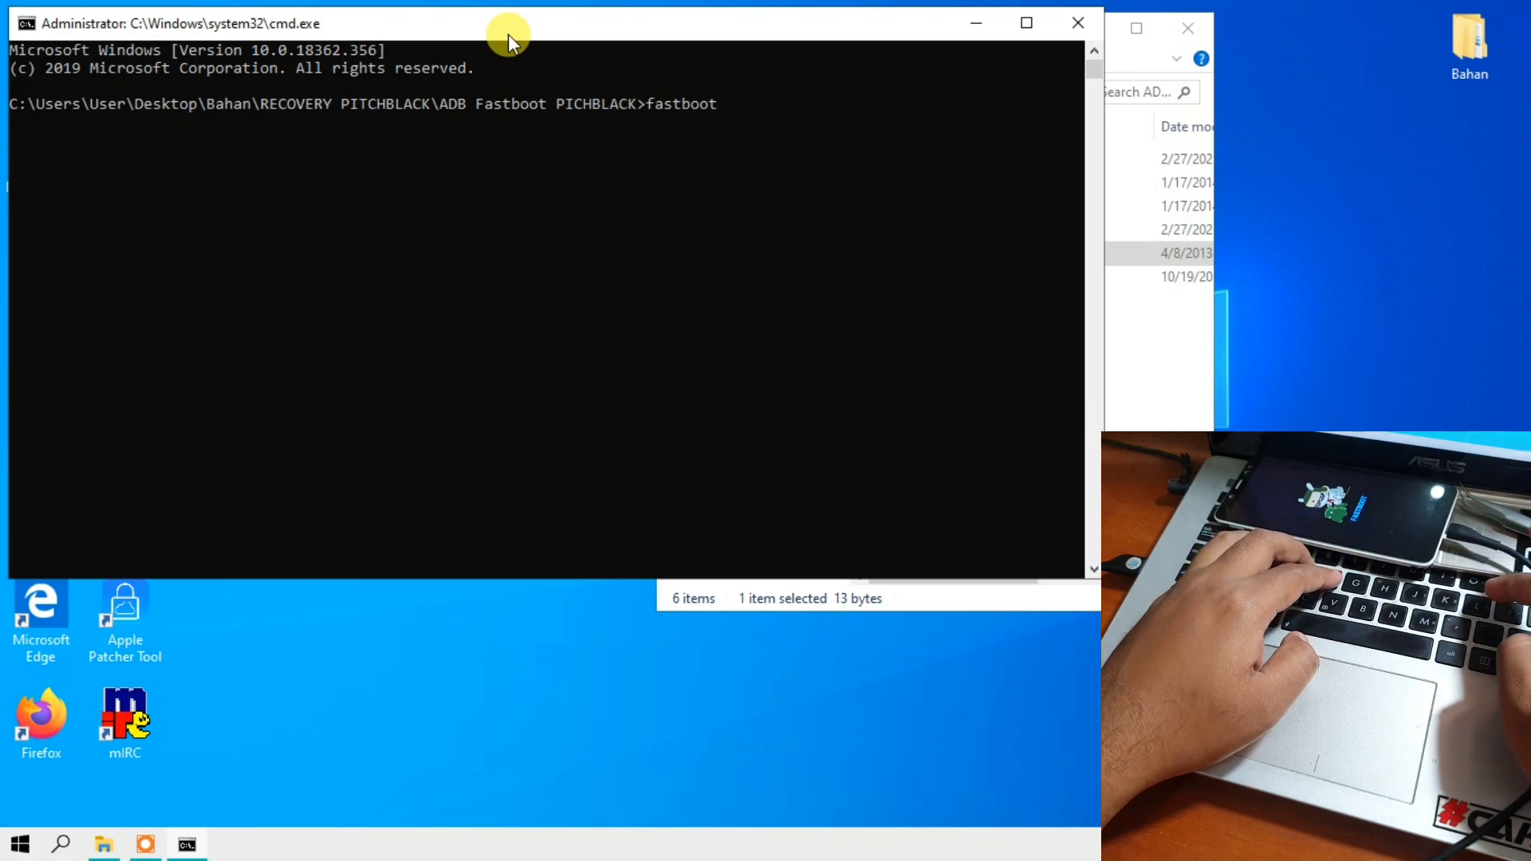
{"action": "type", "text": " flash"}
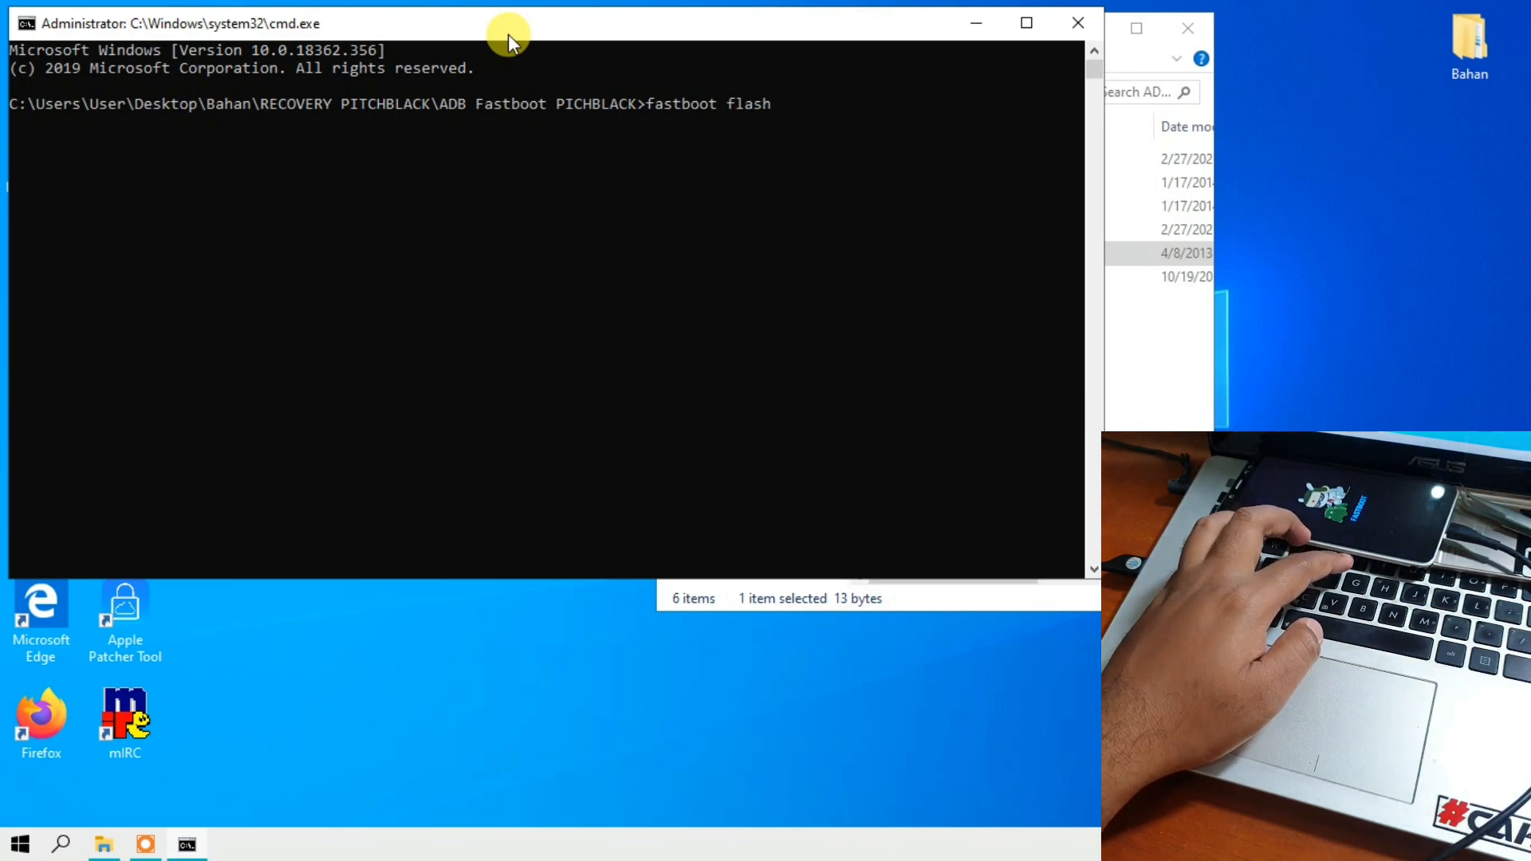
{"action": "type", "text": " r"}
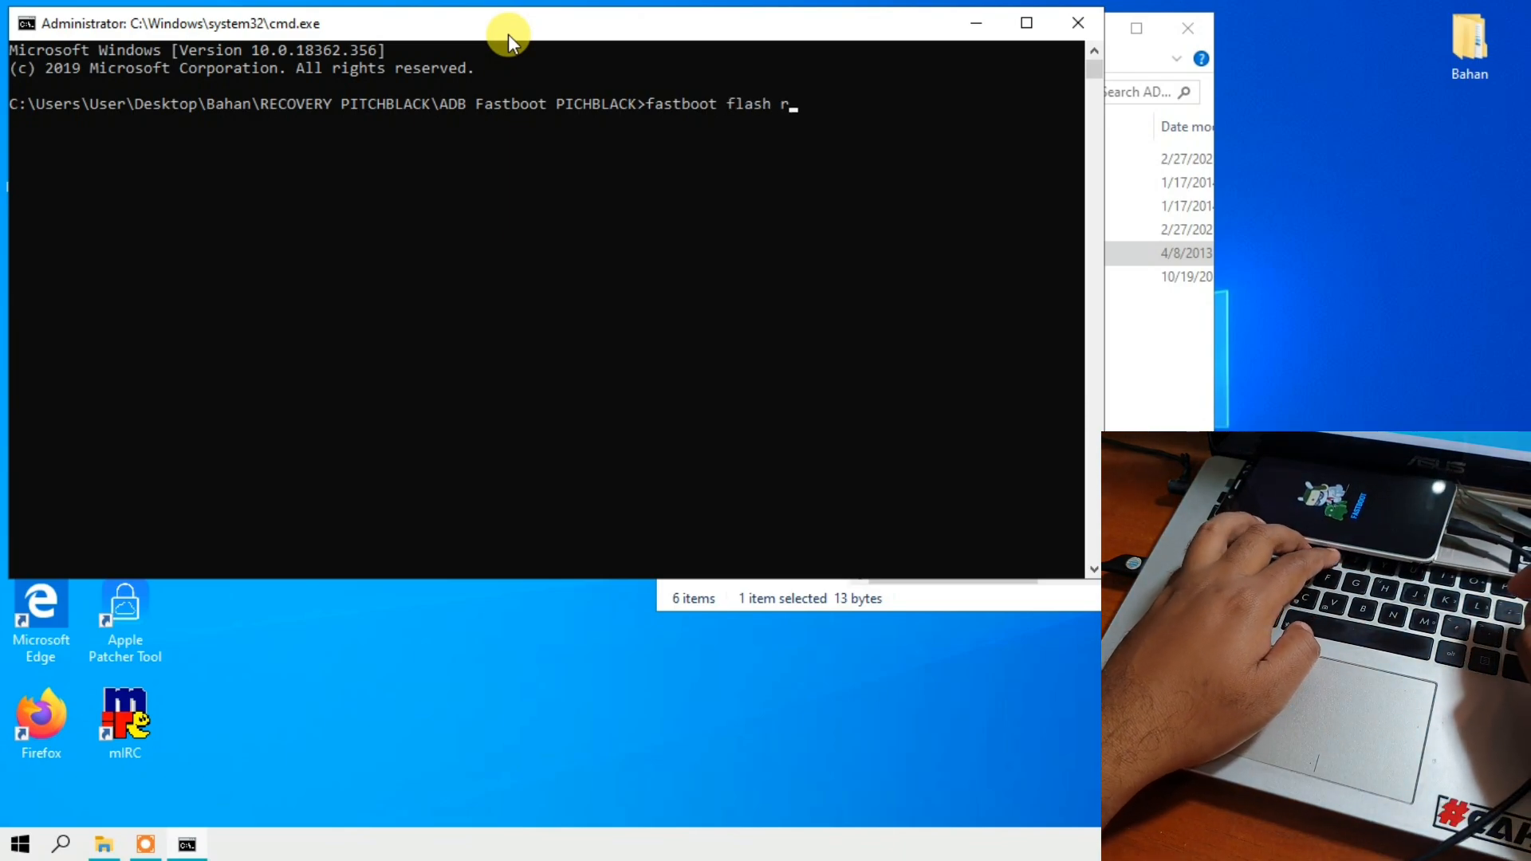
{"action": "type", "text": "ecover"}
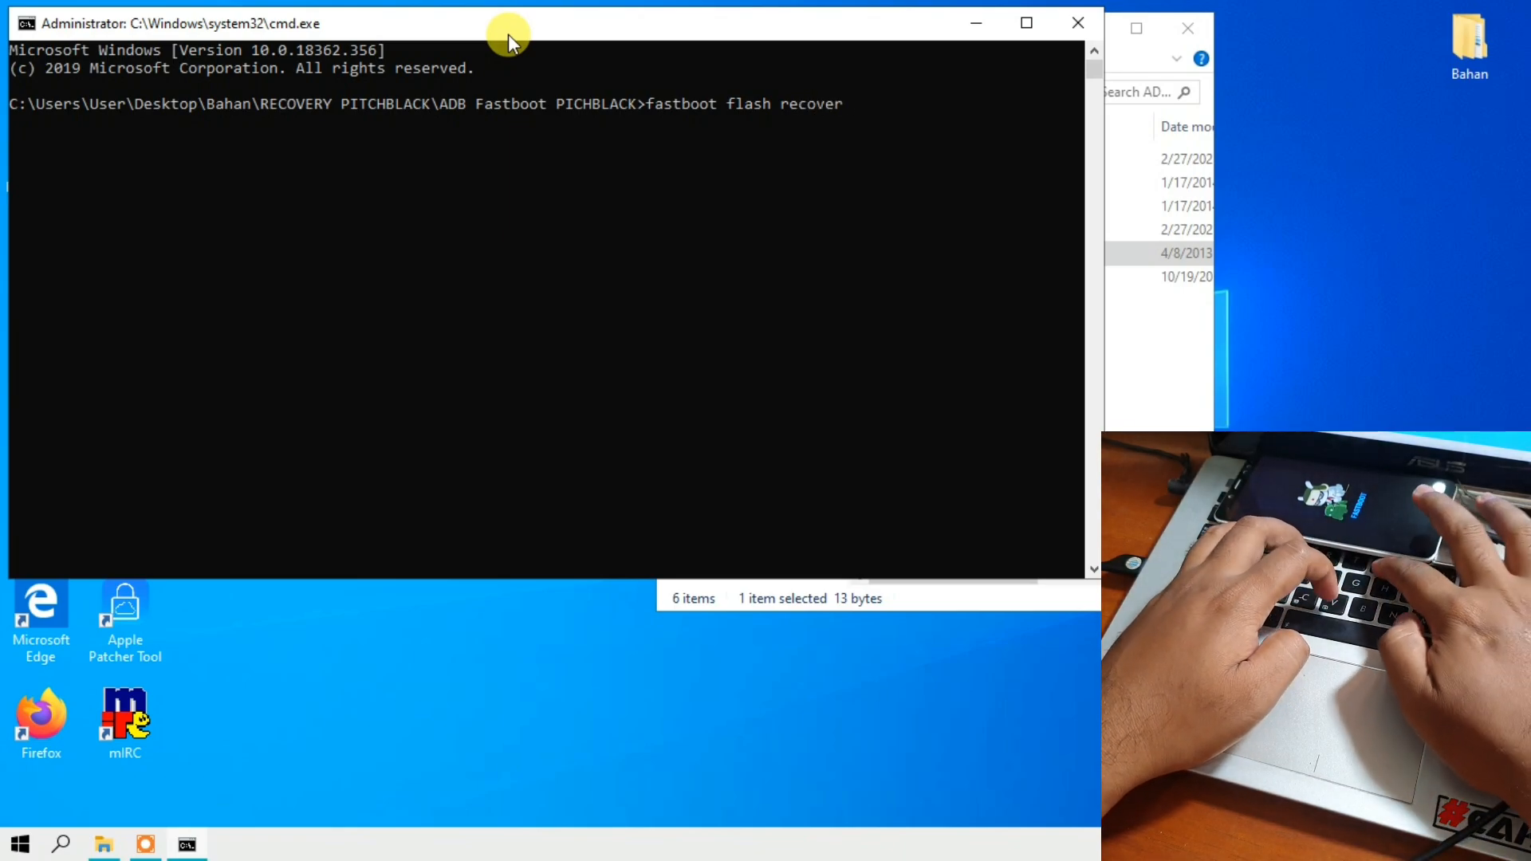
{"action": "type", "text": "y r"}
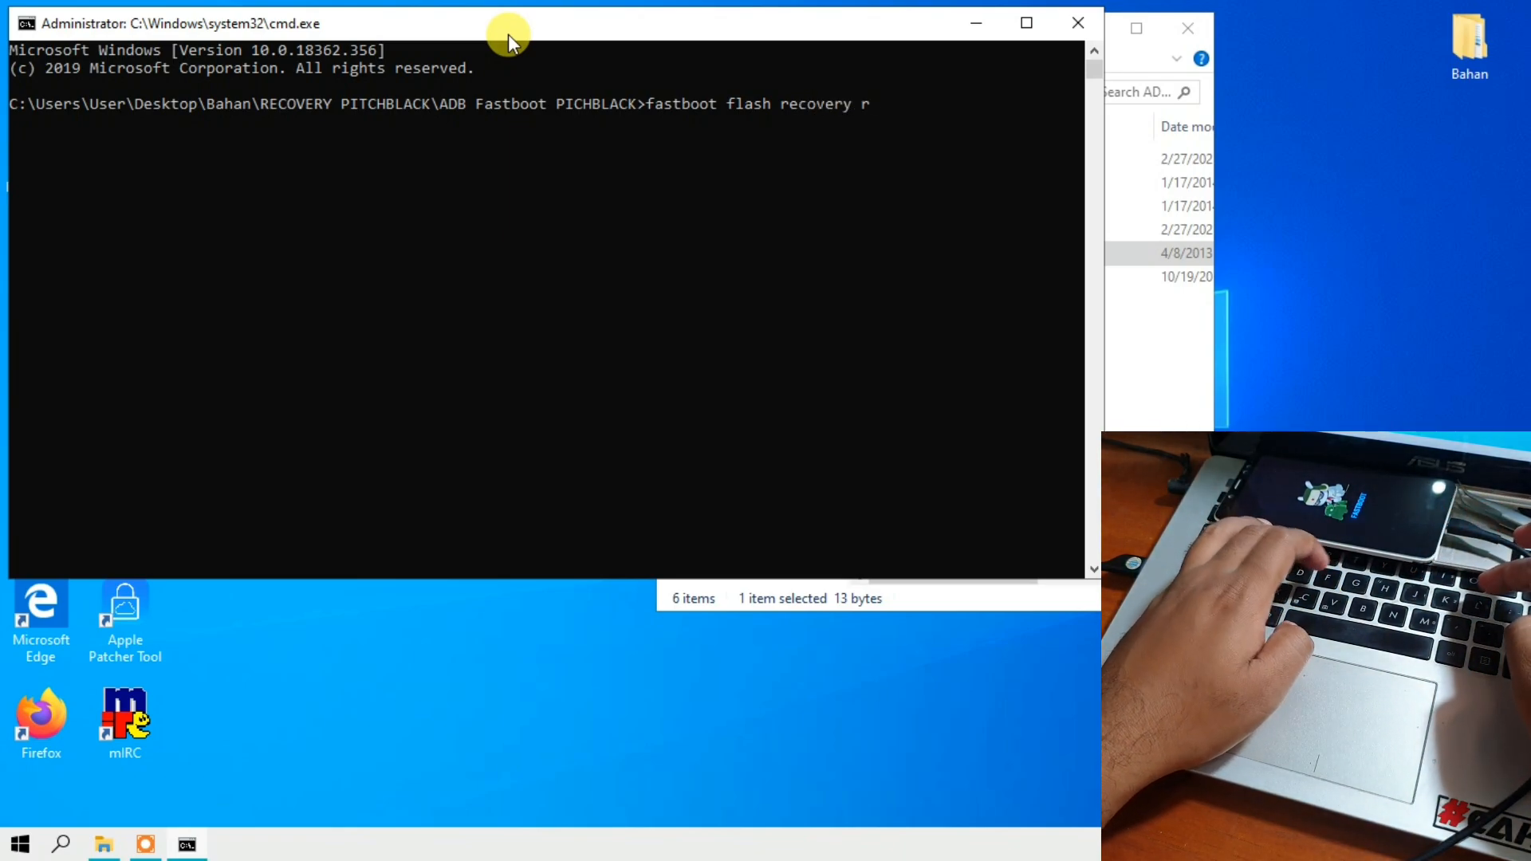
{"action": "type", "text": "ecovery"}
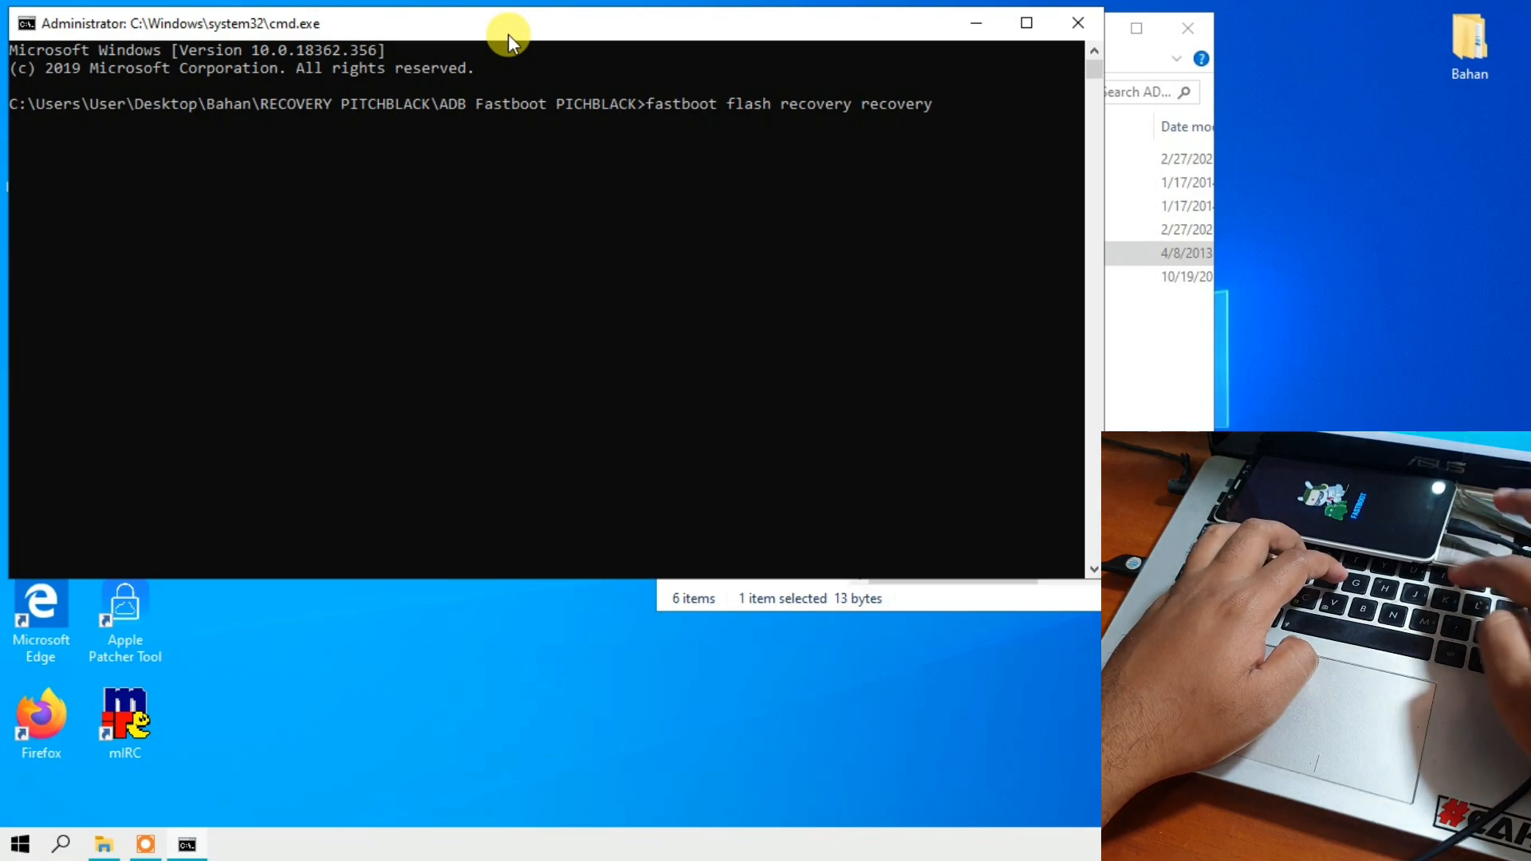
{"action": "type", "text": ".img"}
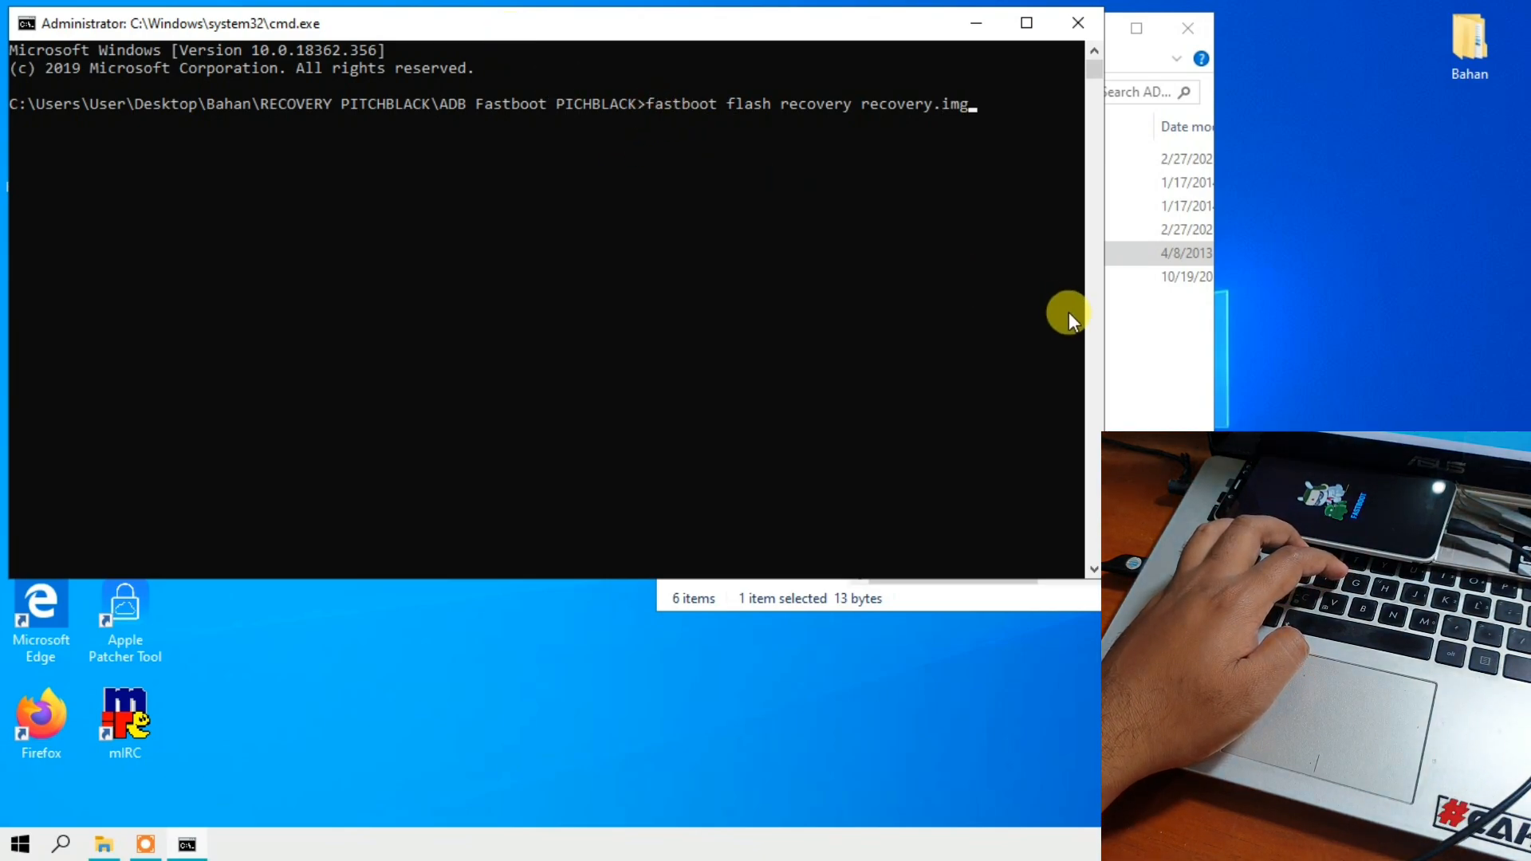
- Place the Explorer window beside the command prompt and check the recovery.img file name against the written command
{"action": "left_click", "coordinate": [1140, 351]}
{"action": "left_click_drag", "start_coordinate": [835, 39], "coordinate": [1170, 24]}
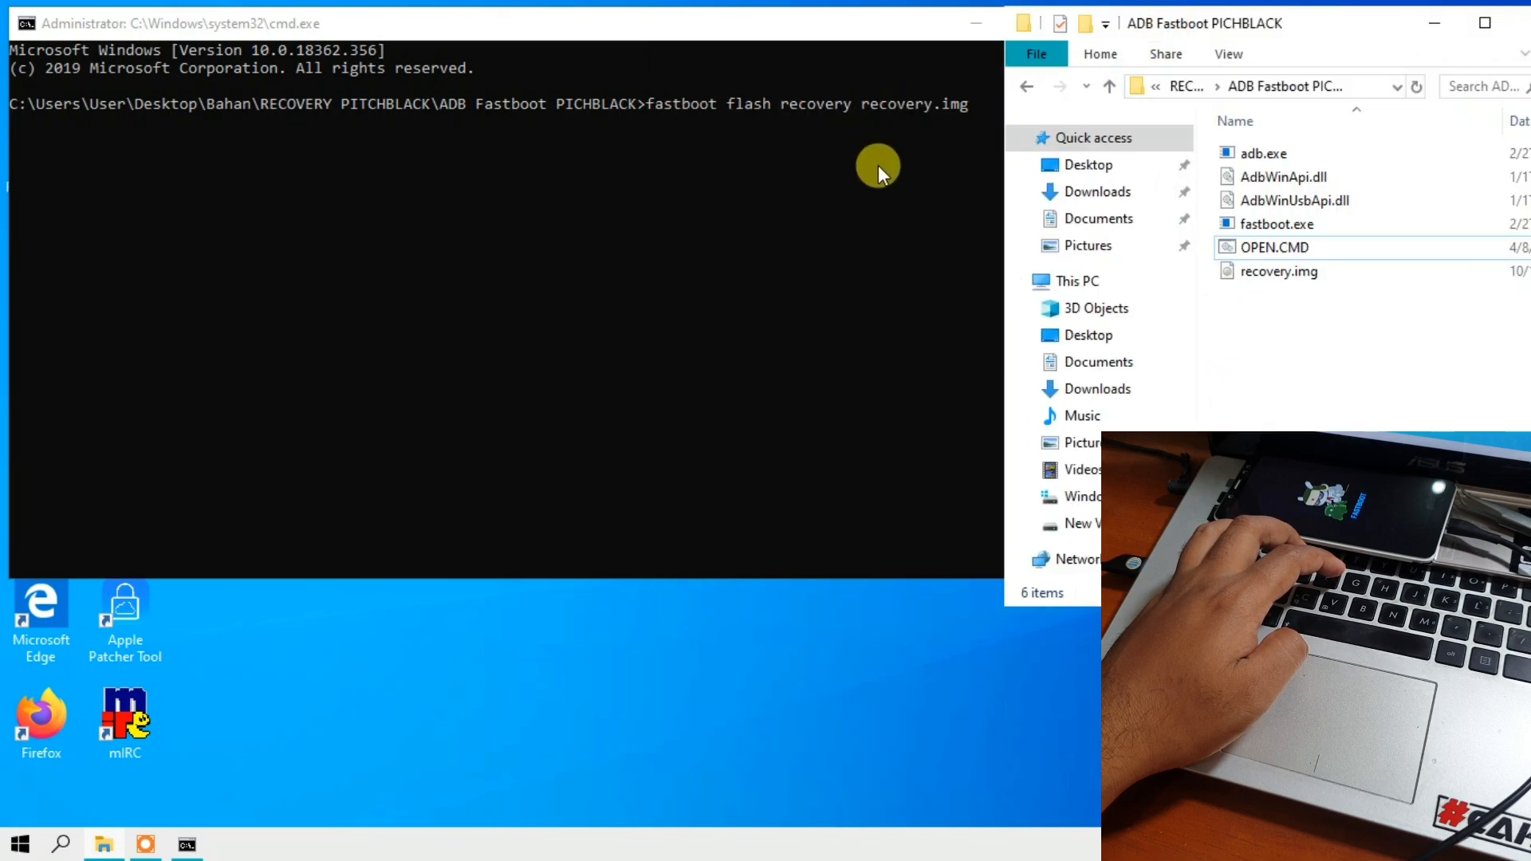
{"action": "left_click", "coordinate": [1244, 276]}
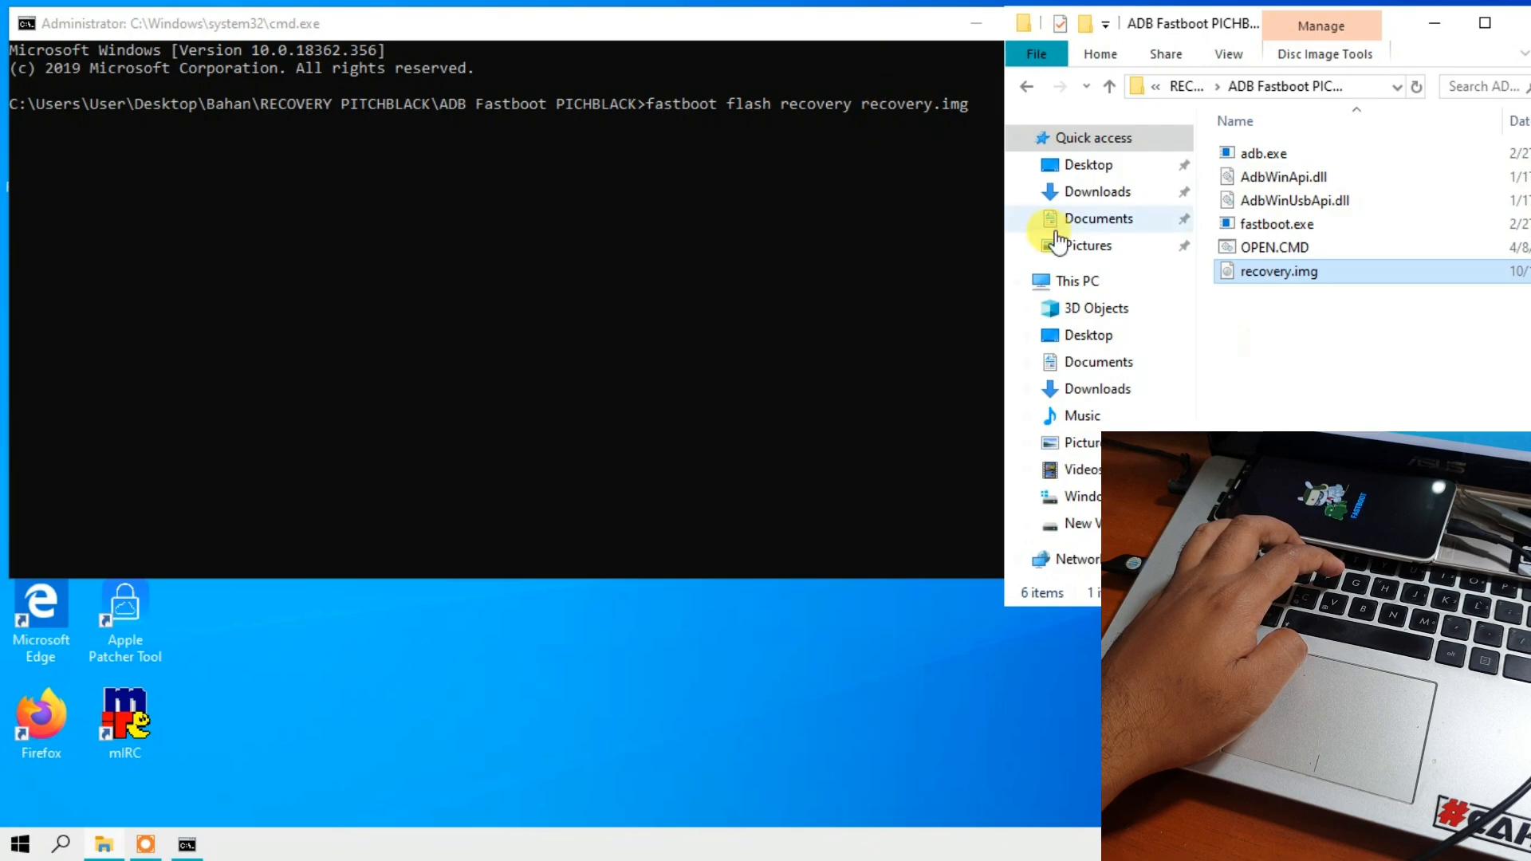
{"action": "left_click", "coordinate": [911, 236]}
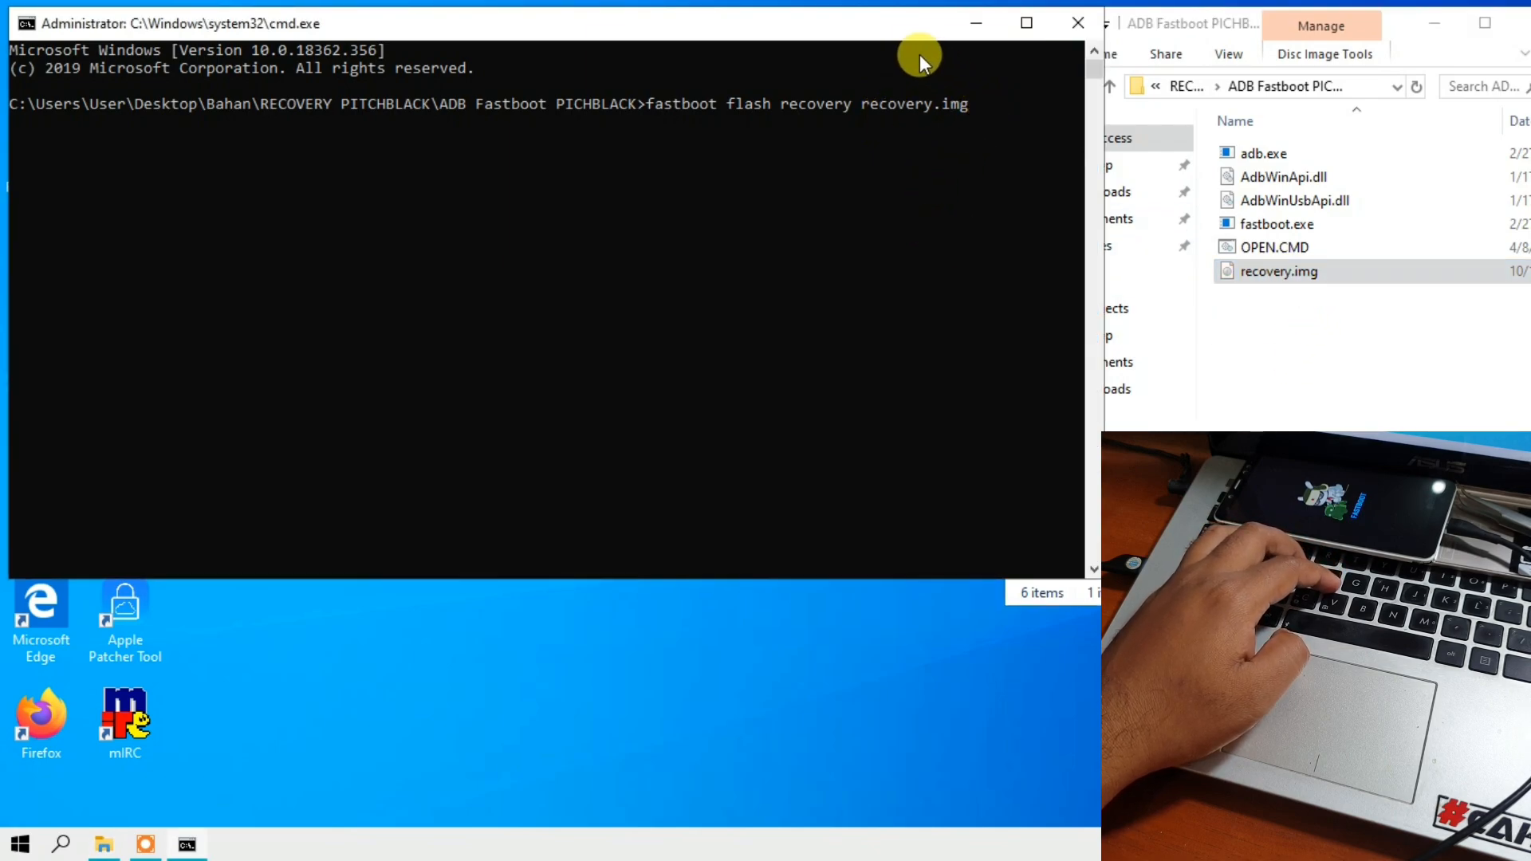
- Run the prepared fastboot flash recovery recovery.img command, and repeat it once more
{"action": "key", "text": "Return"}
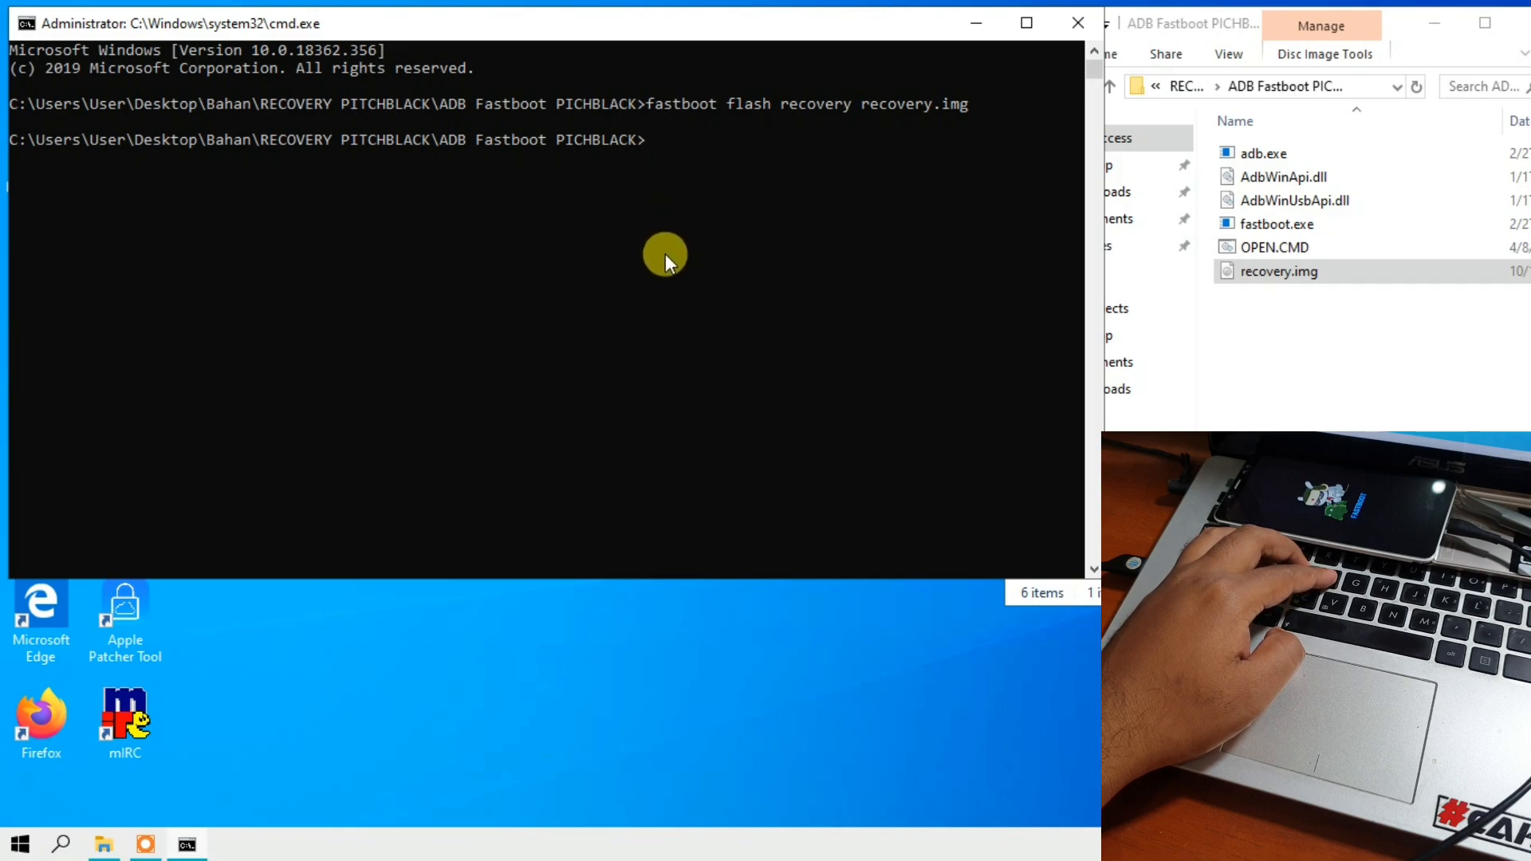
{"action": "key", "text": "Up"}
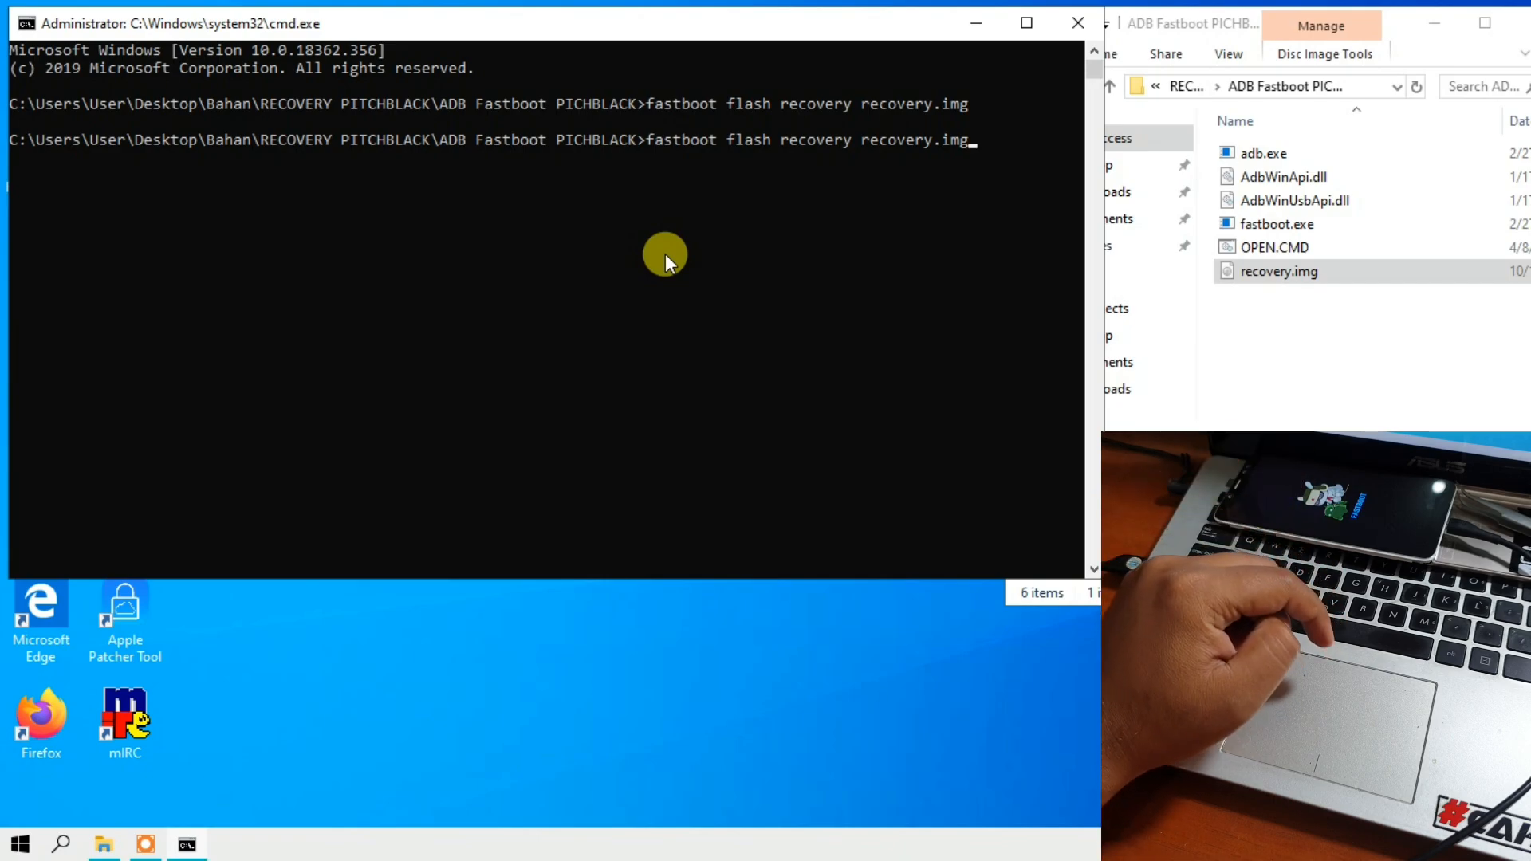
{"action": "key", "text": "Return"}
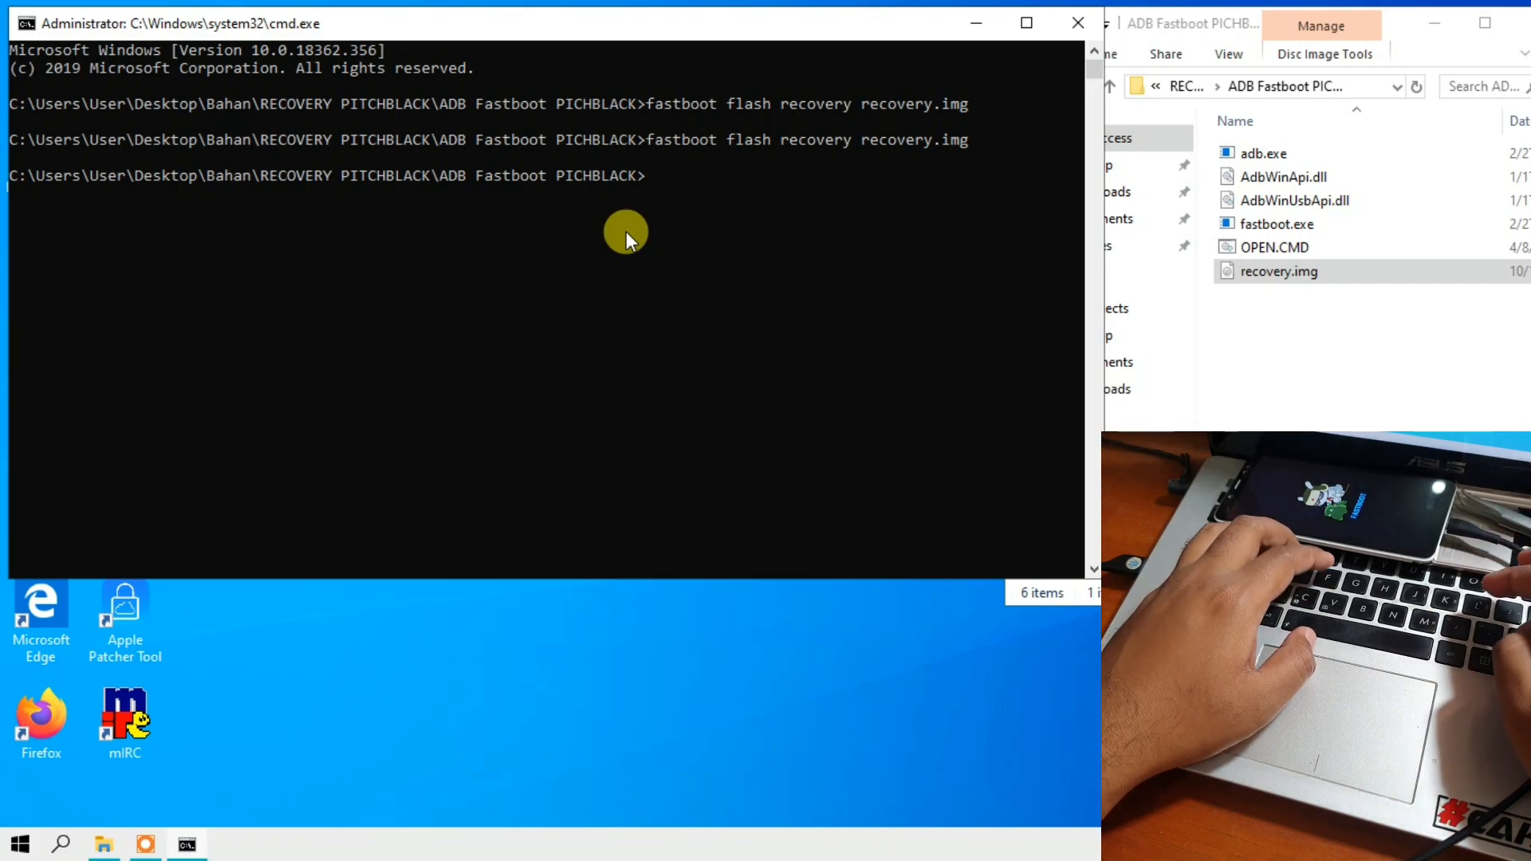
- Run the command fastboot boot recovery.img to start the phone in the PitchBlack recovery
{"action": "type", "text": "fastboot"}
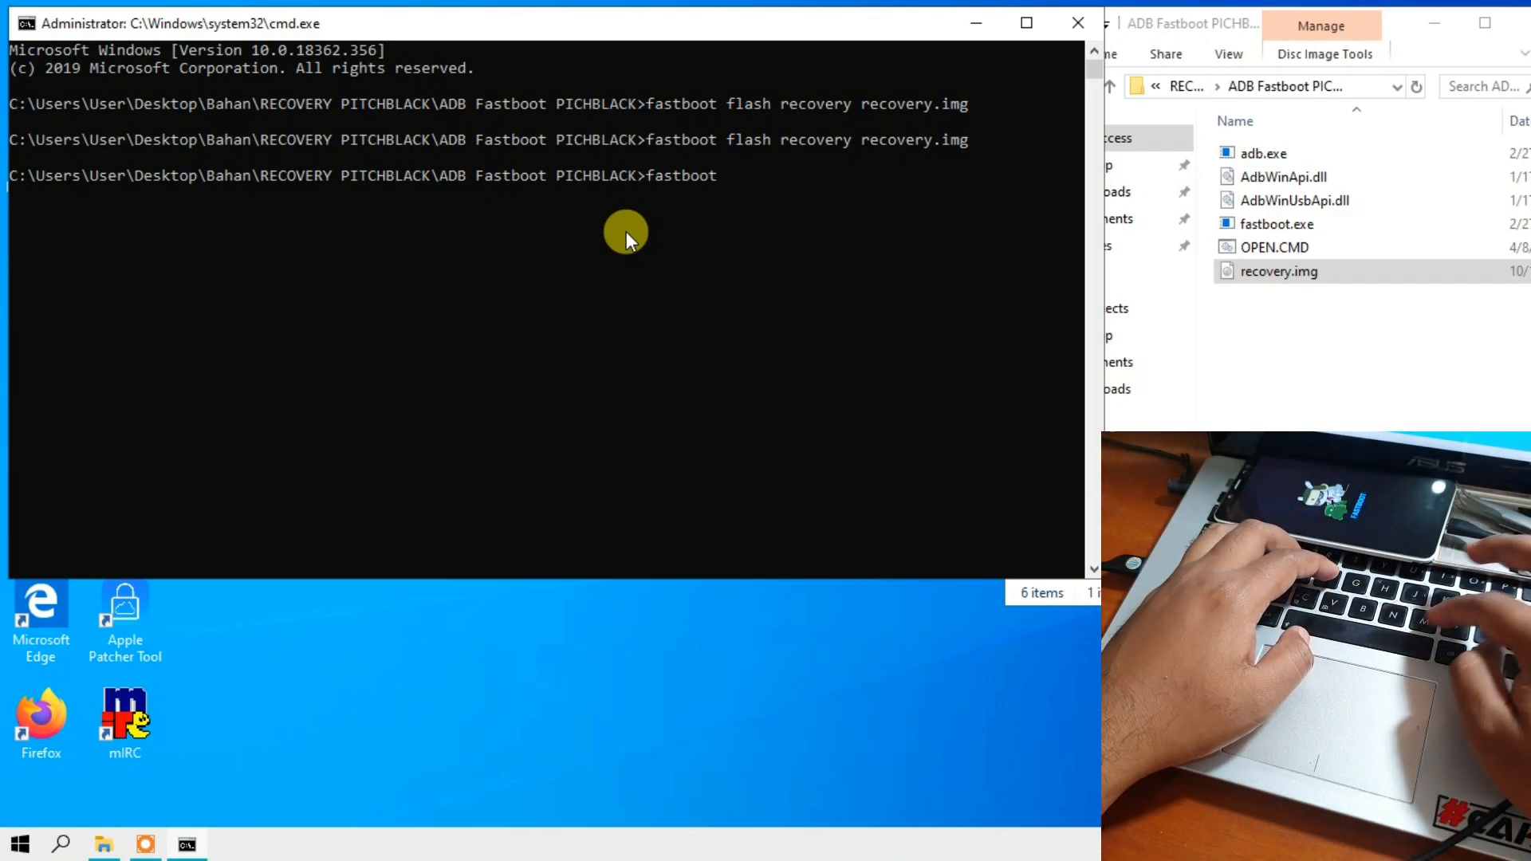
{"action": "type", "text": " boot"}
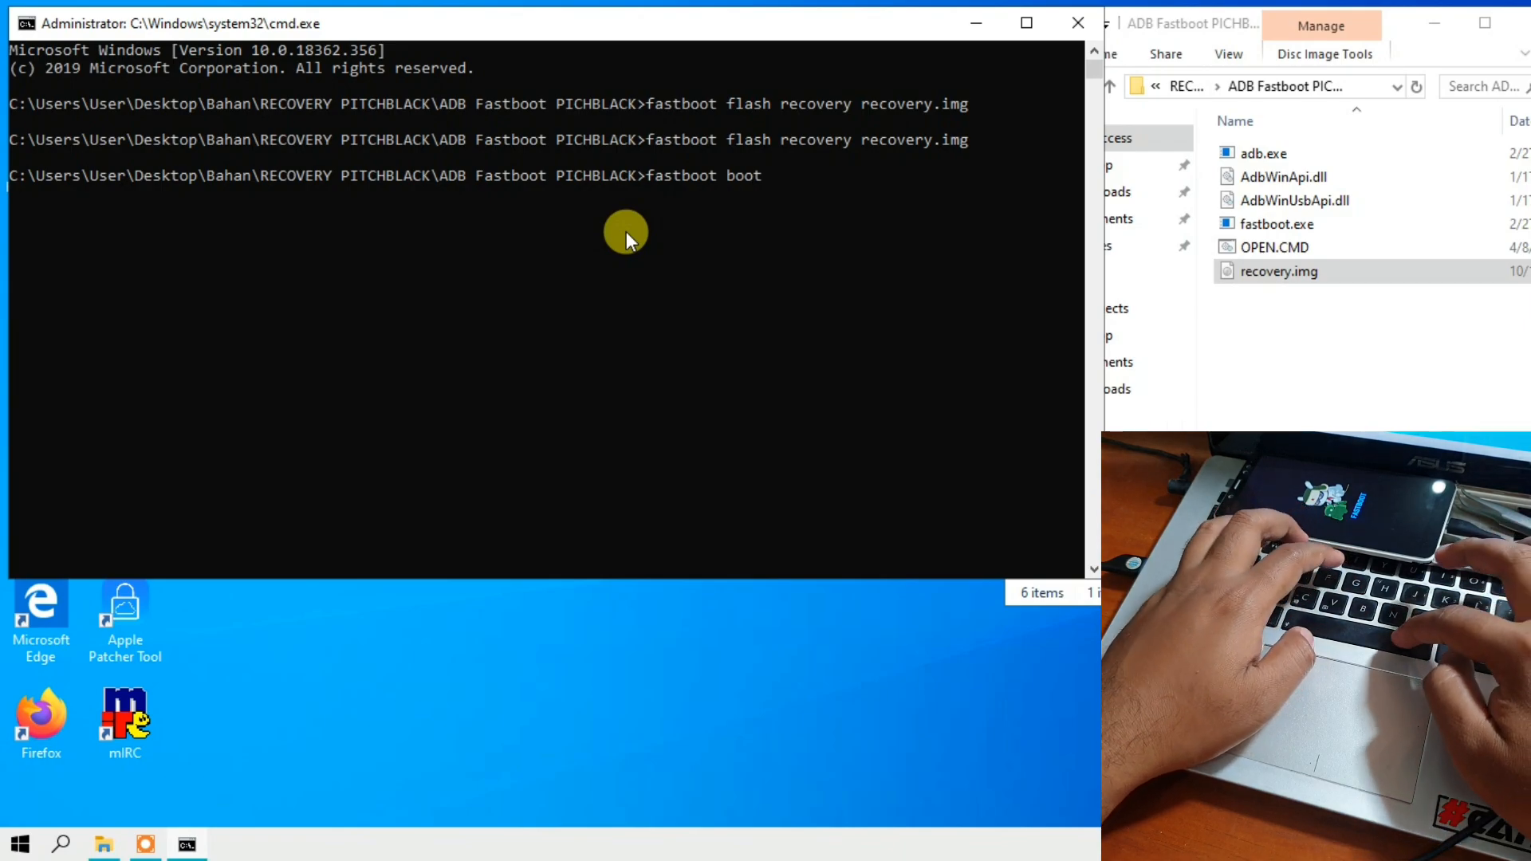
{"action": "type", "text": " recove"}
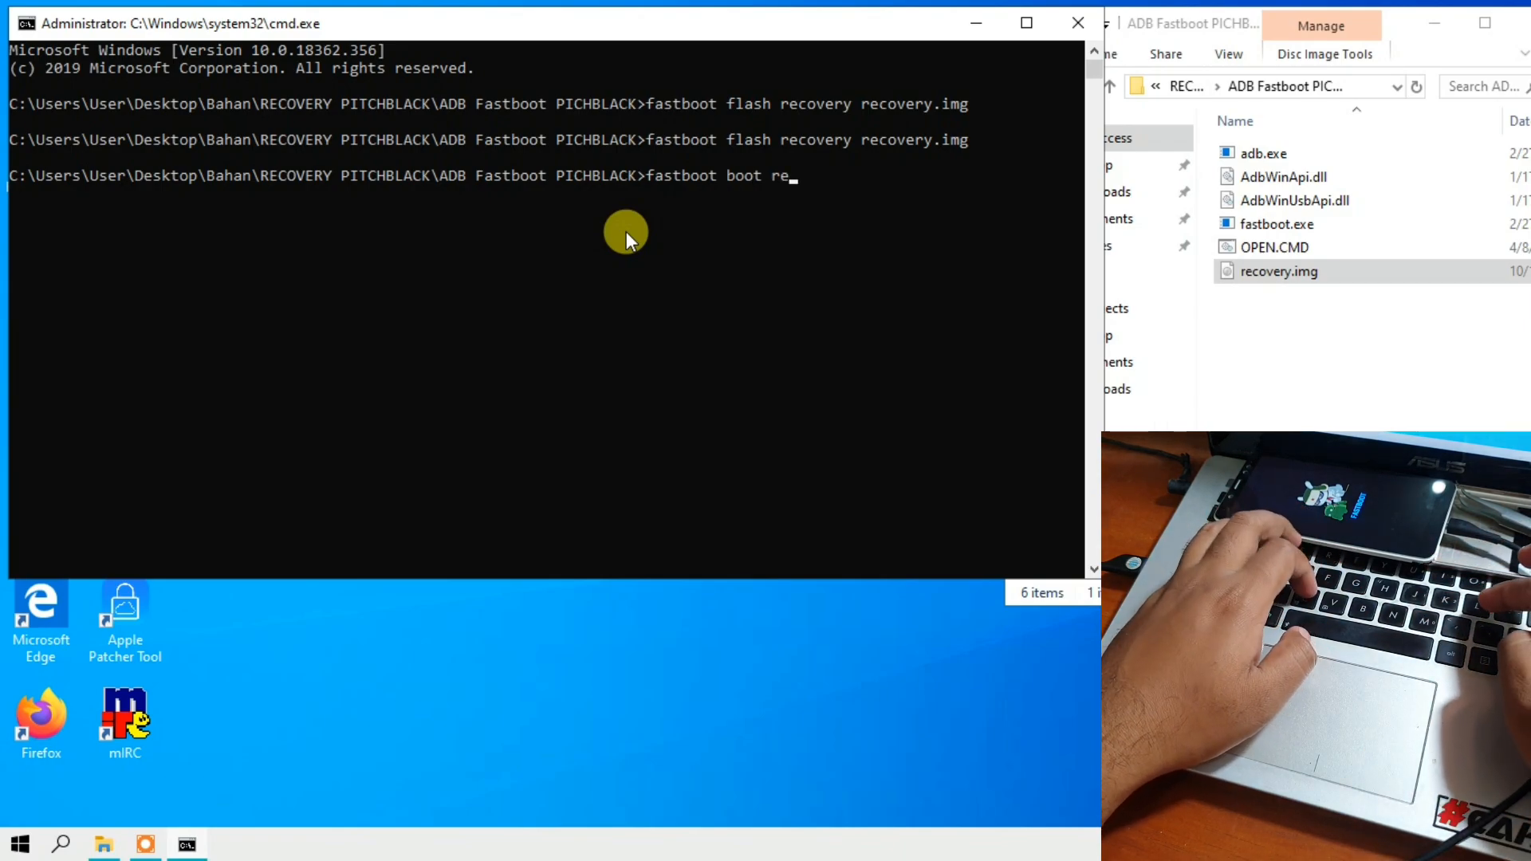
{"action": "type", "text": "ry.img"}
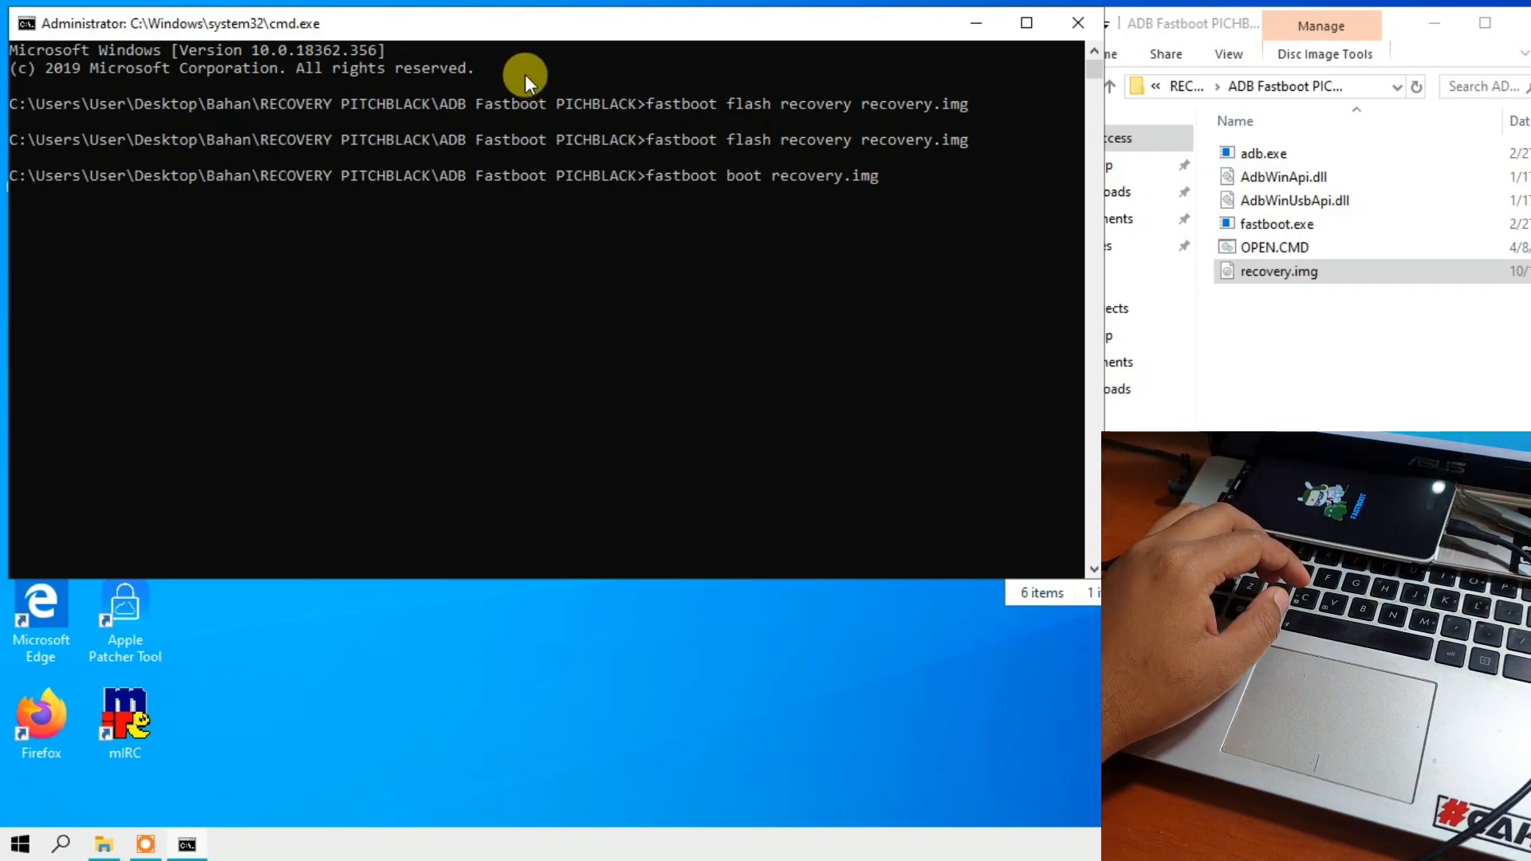
{"action": "key", "text": "Return"}
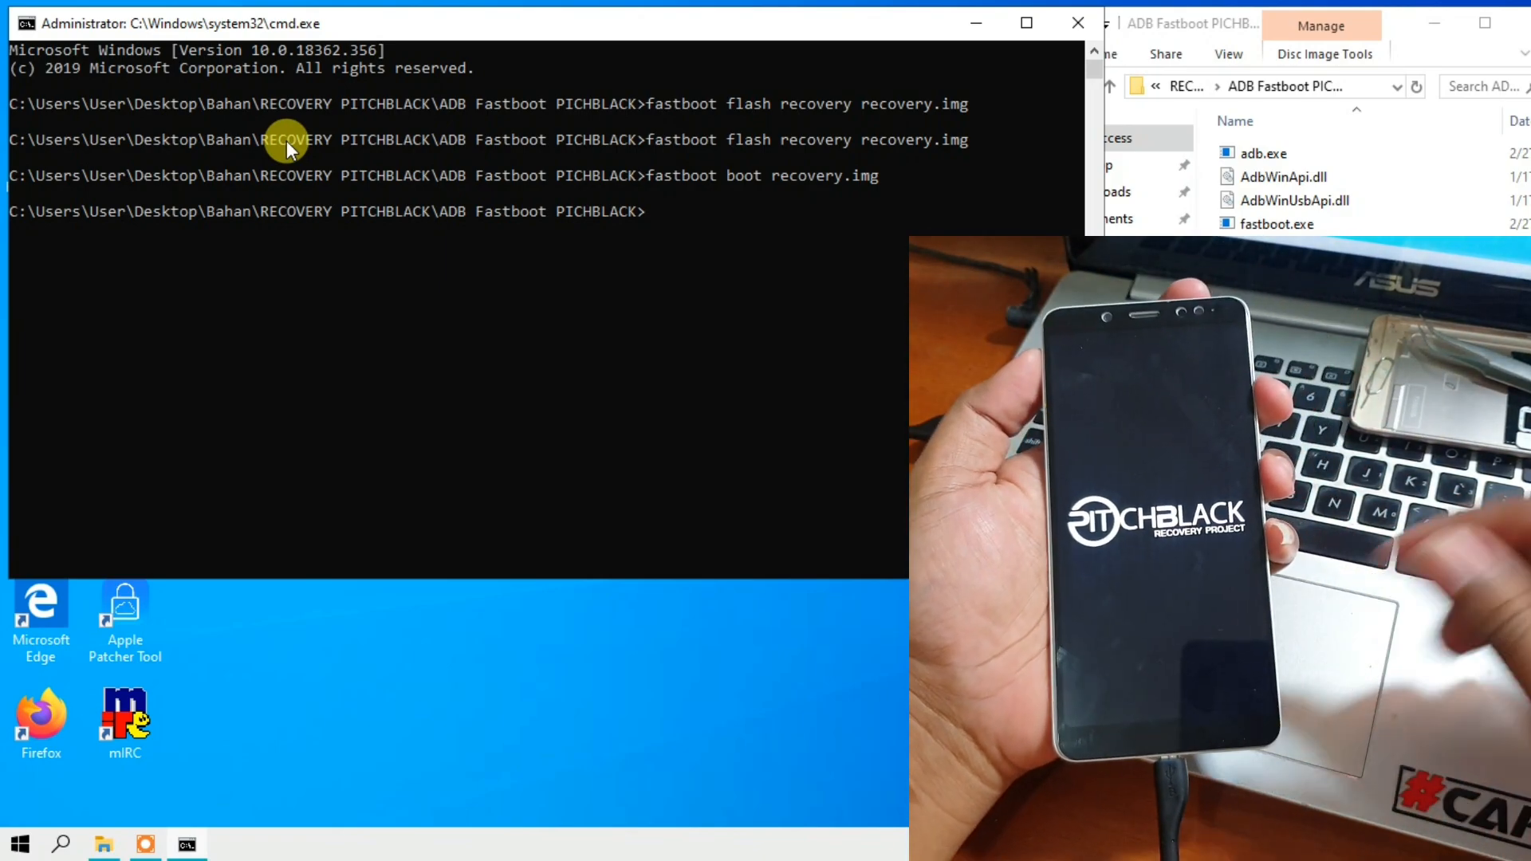
- Close the command prompt and move the ADB Fastboot PICHBLACK Explorer window fully into view on the desktop
{"action": "left_click", "coordinate": [284, 140]}
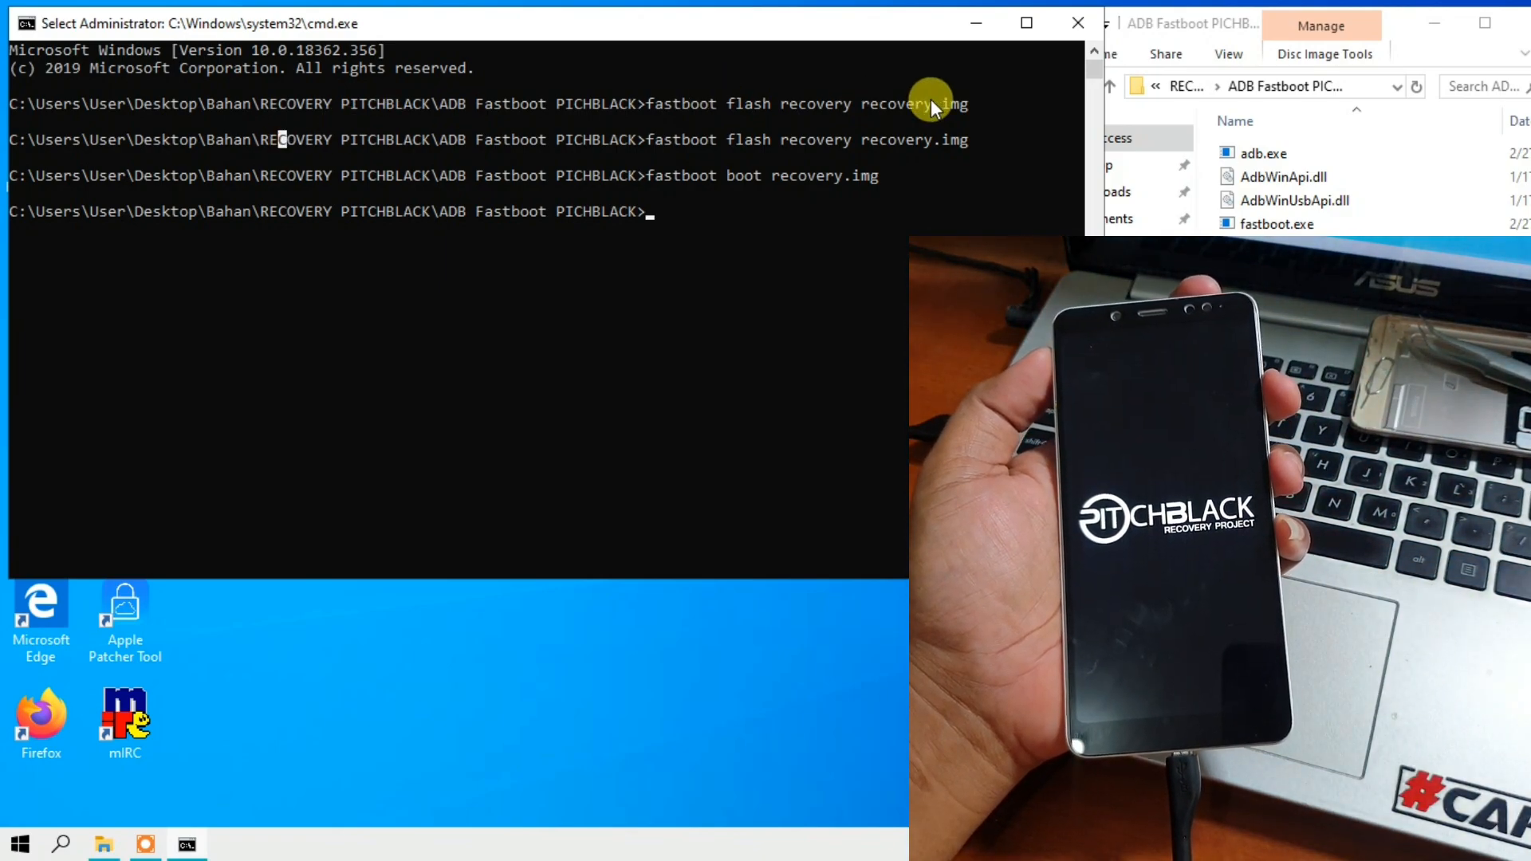
{"action": "left_click", "coordinate": [1069, 27]}
{"action": "left_click_drag", "start_coordinate": [1141, 22], "coordinate": [941, 20]}
{"action": "left_click", "coordinate": [568, 225]}
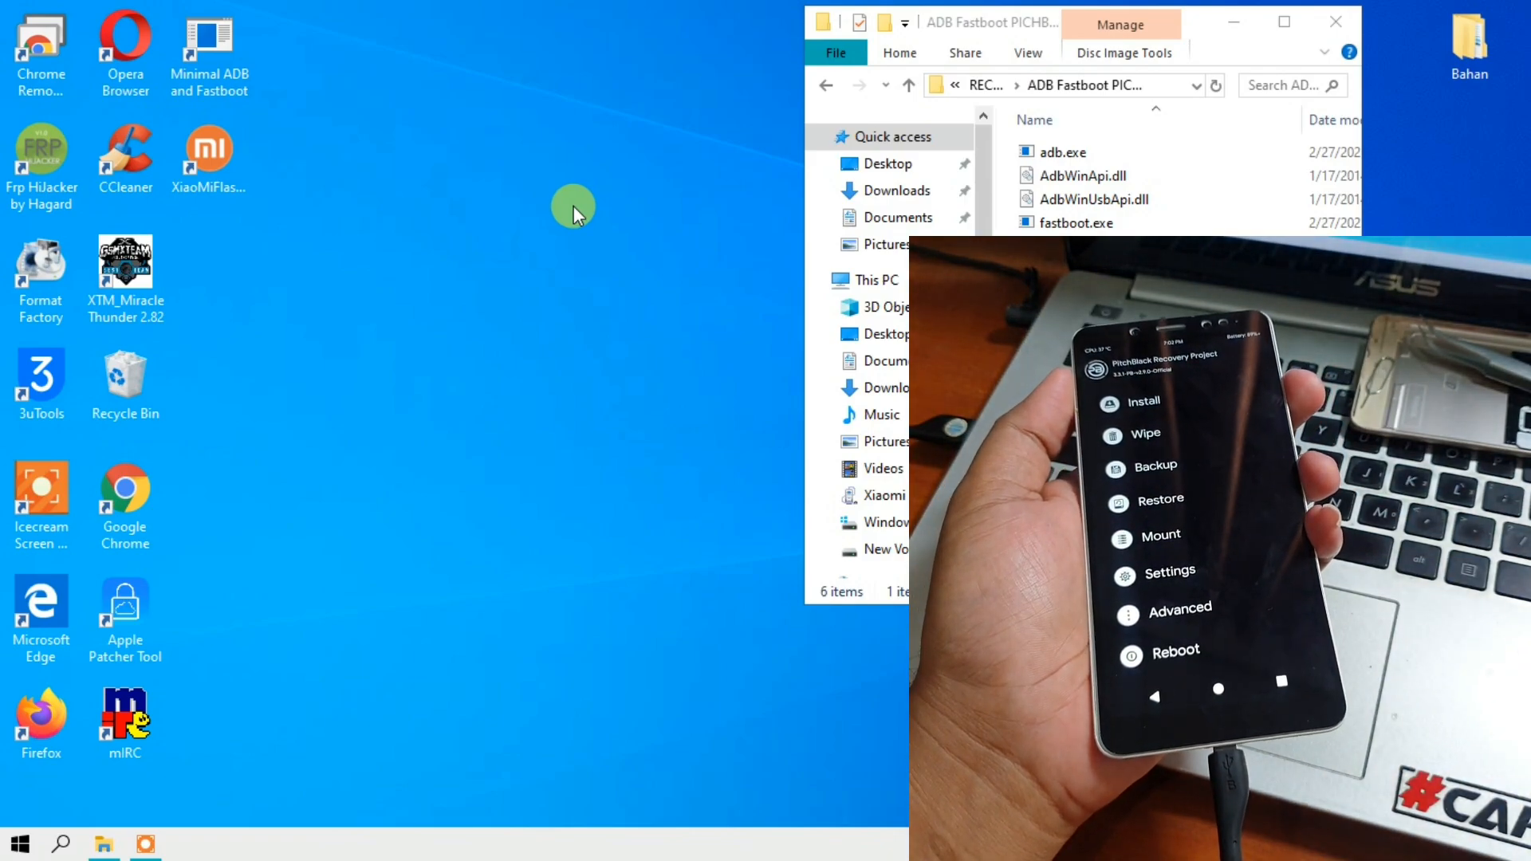
- Open a second Explorer window beside the first one and browse to the Xiaomi Redmi Note 5 Pro's Internal Storage
{"action": "left_click", "coordinate": [19, 847]}
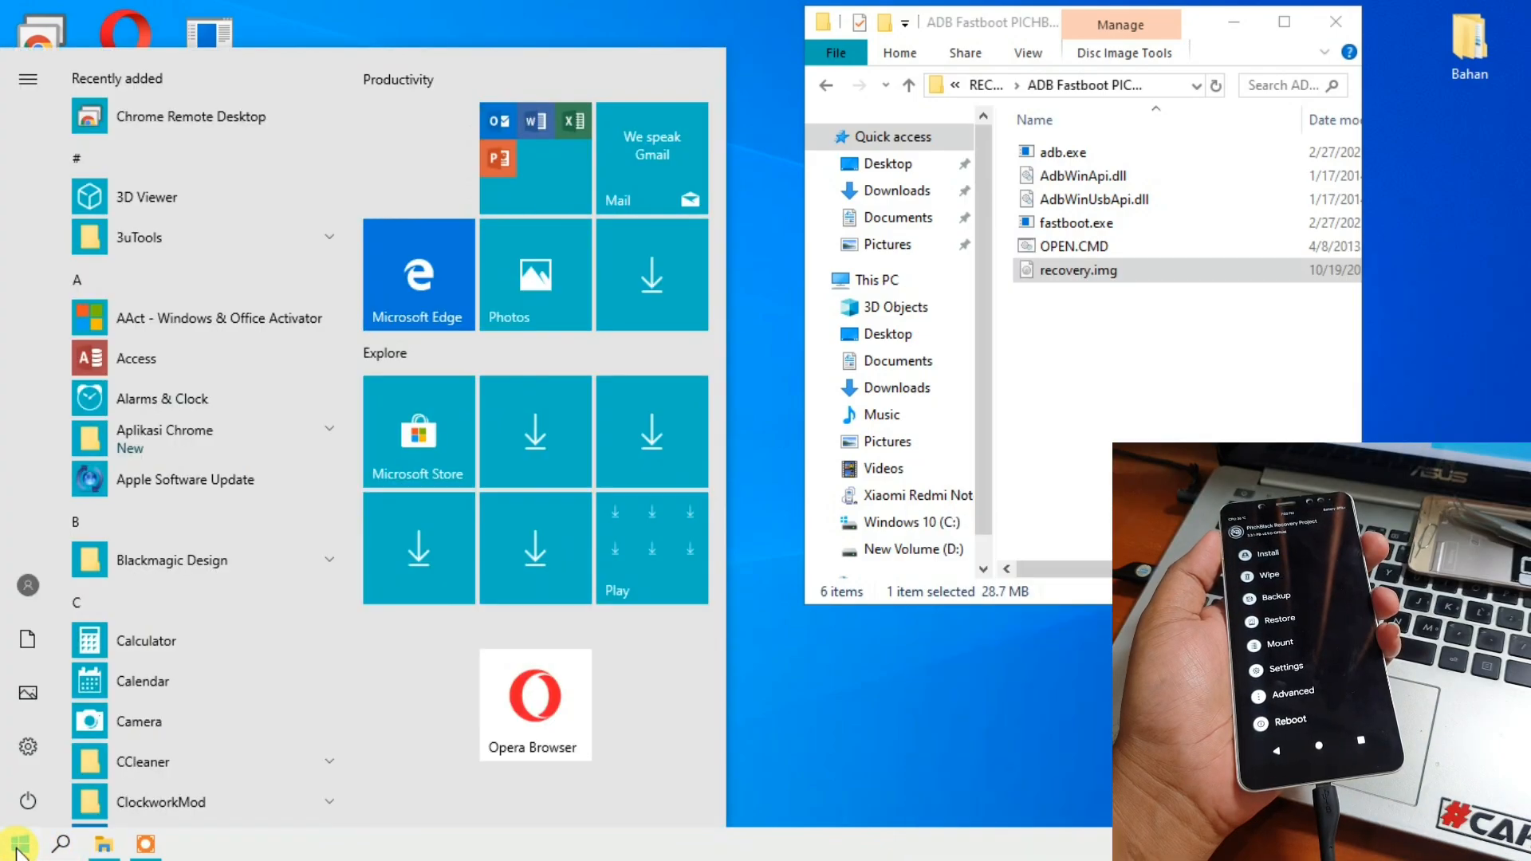
{"action": "left_click", "coordinate": [27, 640]}
{"action": "left_click_drag", "start_coordinate": [1013, 64], "coordinate": [232, 48]}
{"action": "scroll", "coordinate": [153, 271], "scroll_direction": "down", "scroll_amount": 1}
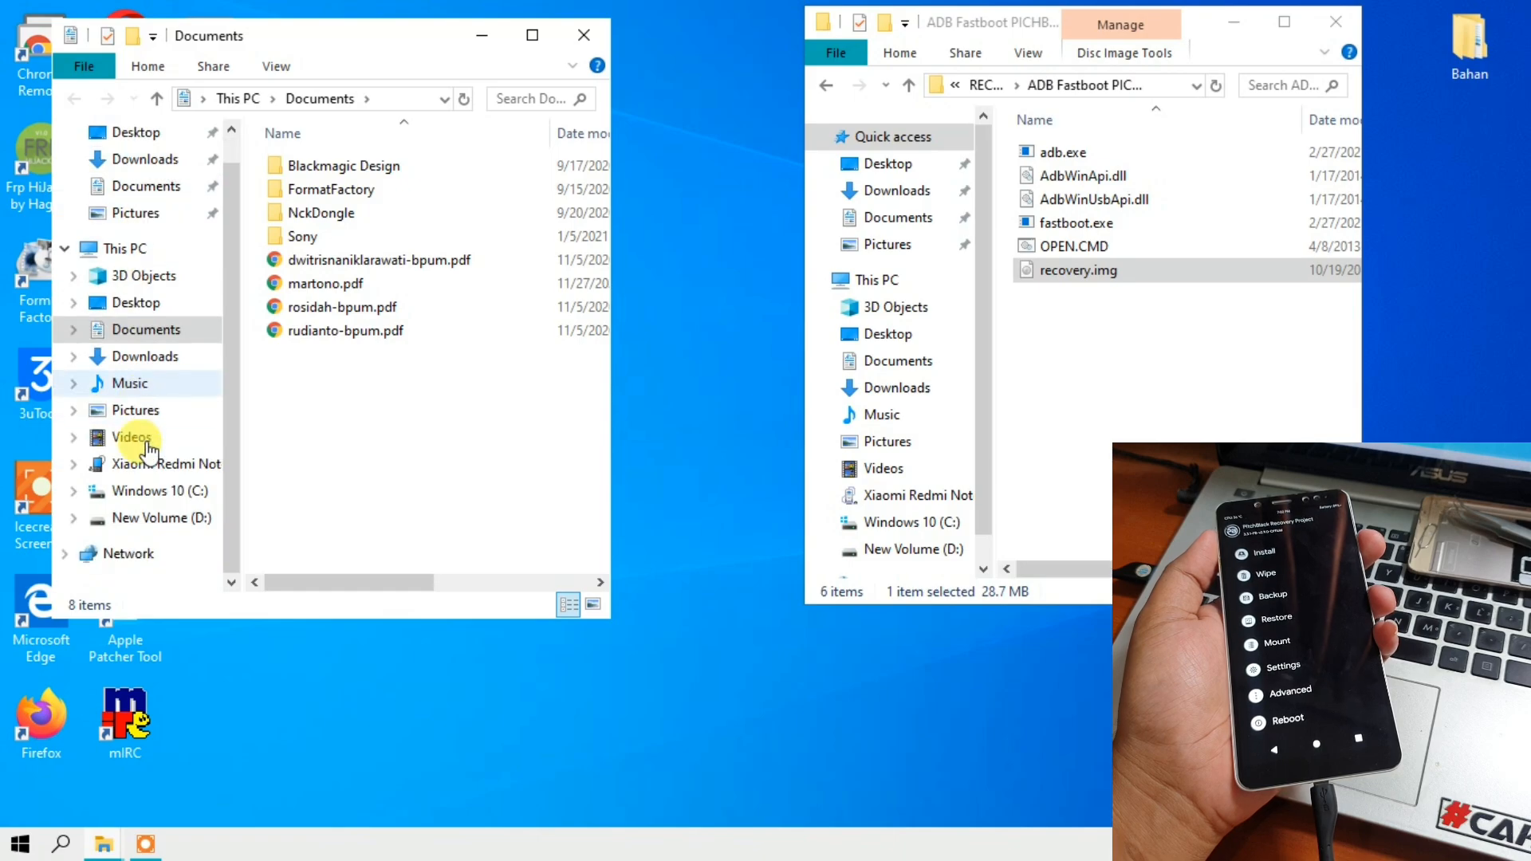
{"action": "left_click", "coordinate": [135, 464]}
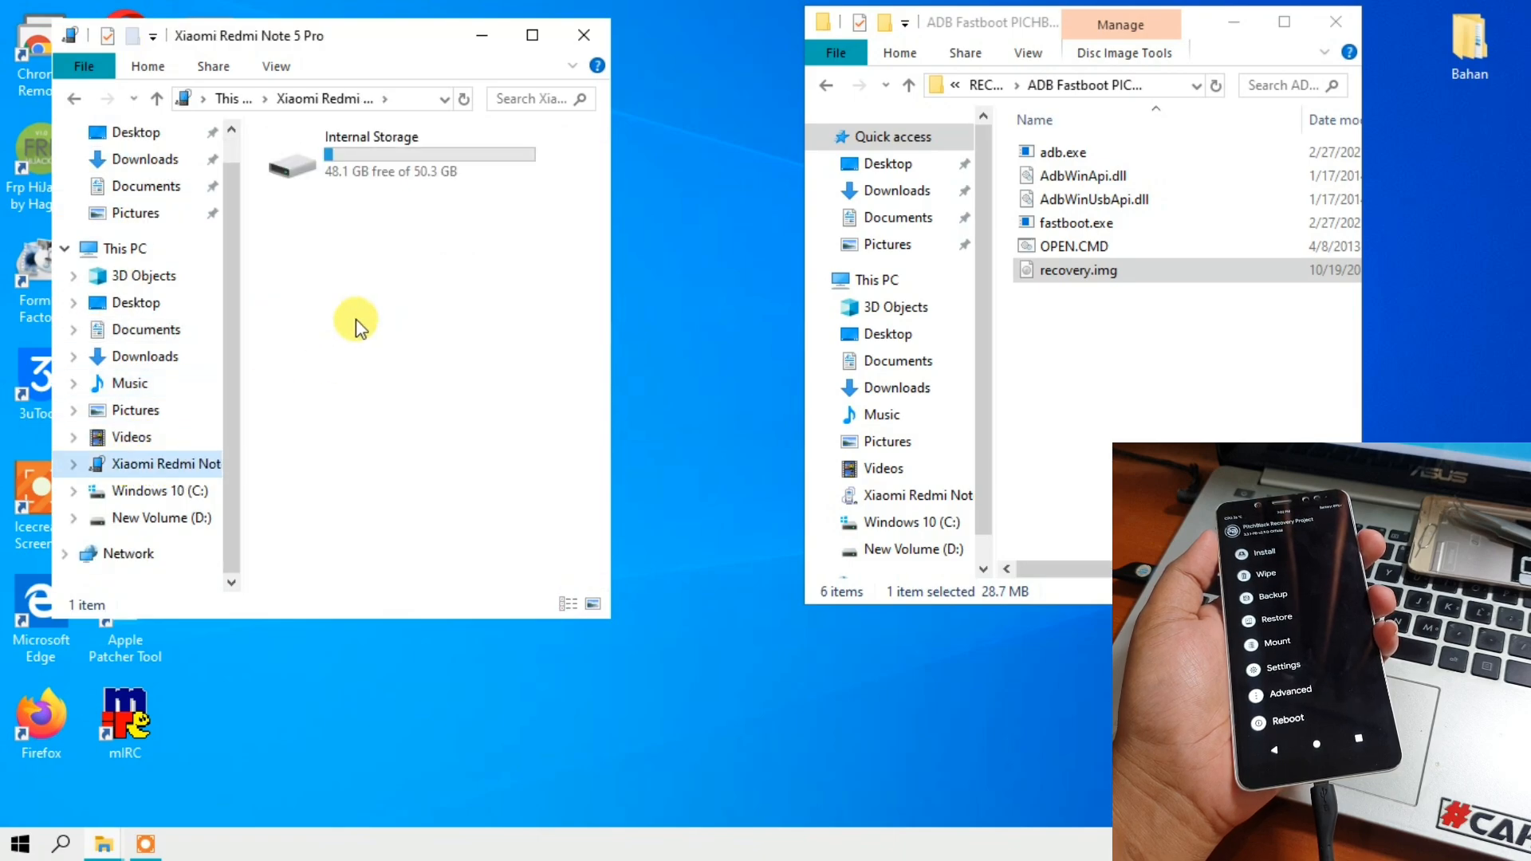
{"action": "double_click", "coordinate": [363, 161]}
{"action": "scroll", "coordinate": [363, 200], "scroll_direction": "down", "scroll_amount": 3}
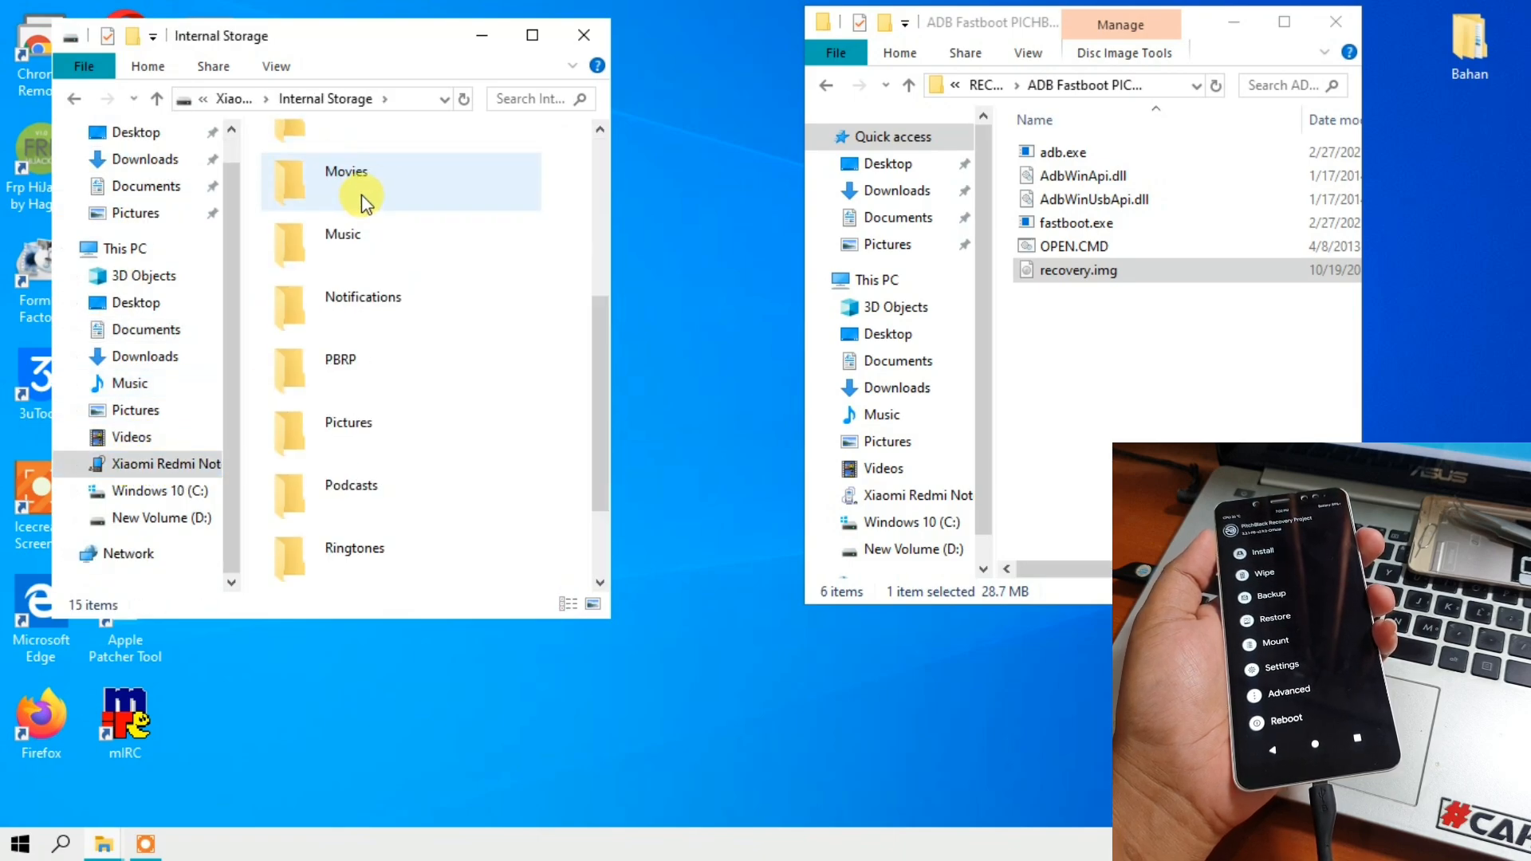
{"action": "left_click", "coordinate": [830, 86]}
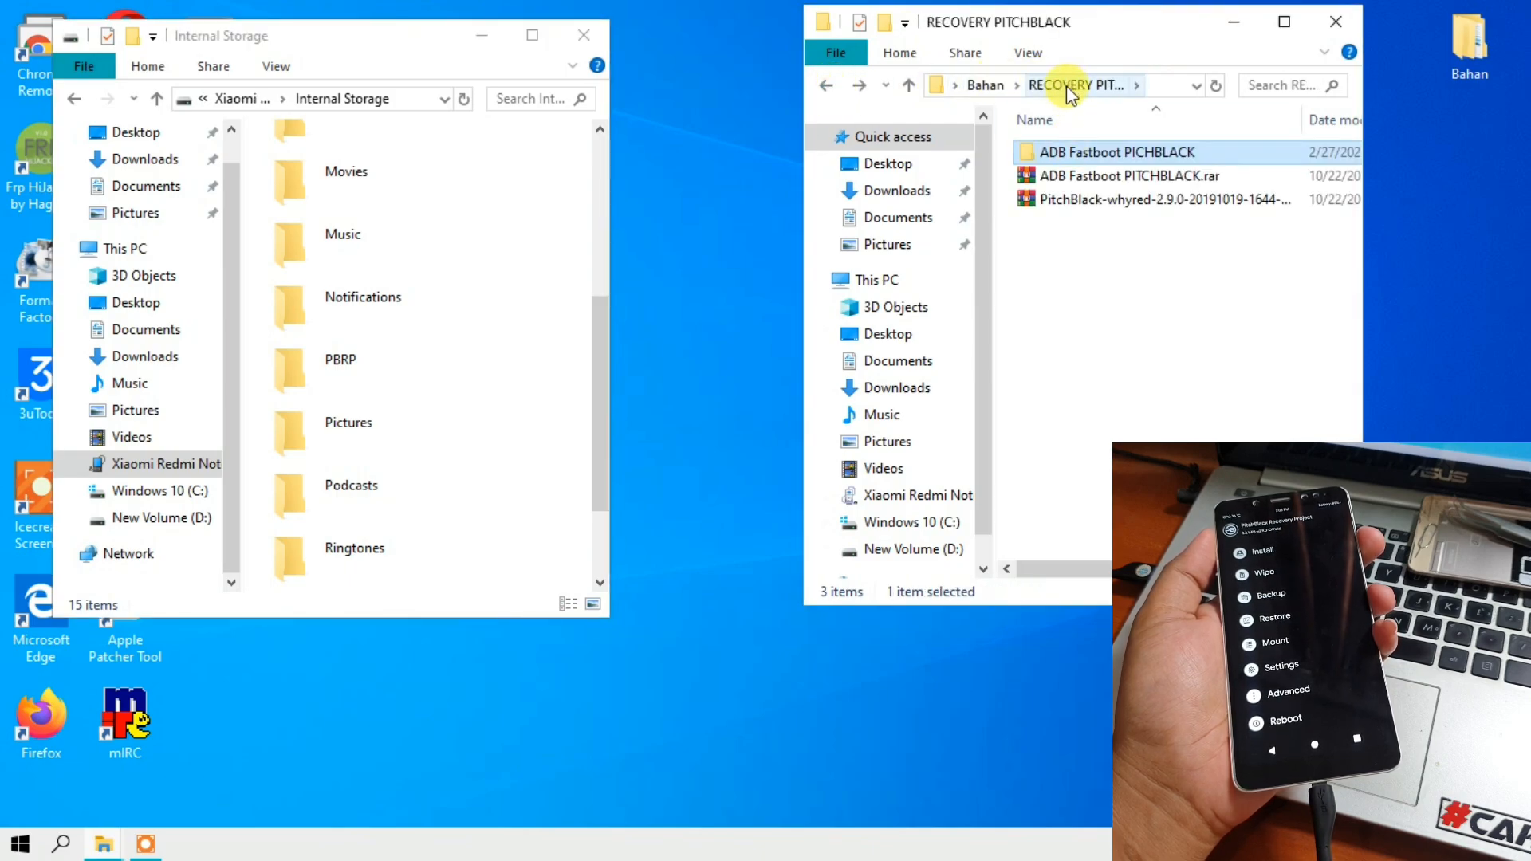
{"action": "left_click", "coordinate": [1051, 201]}
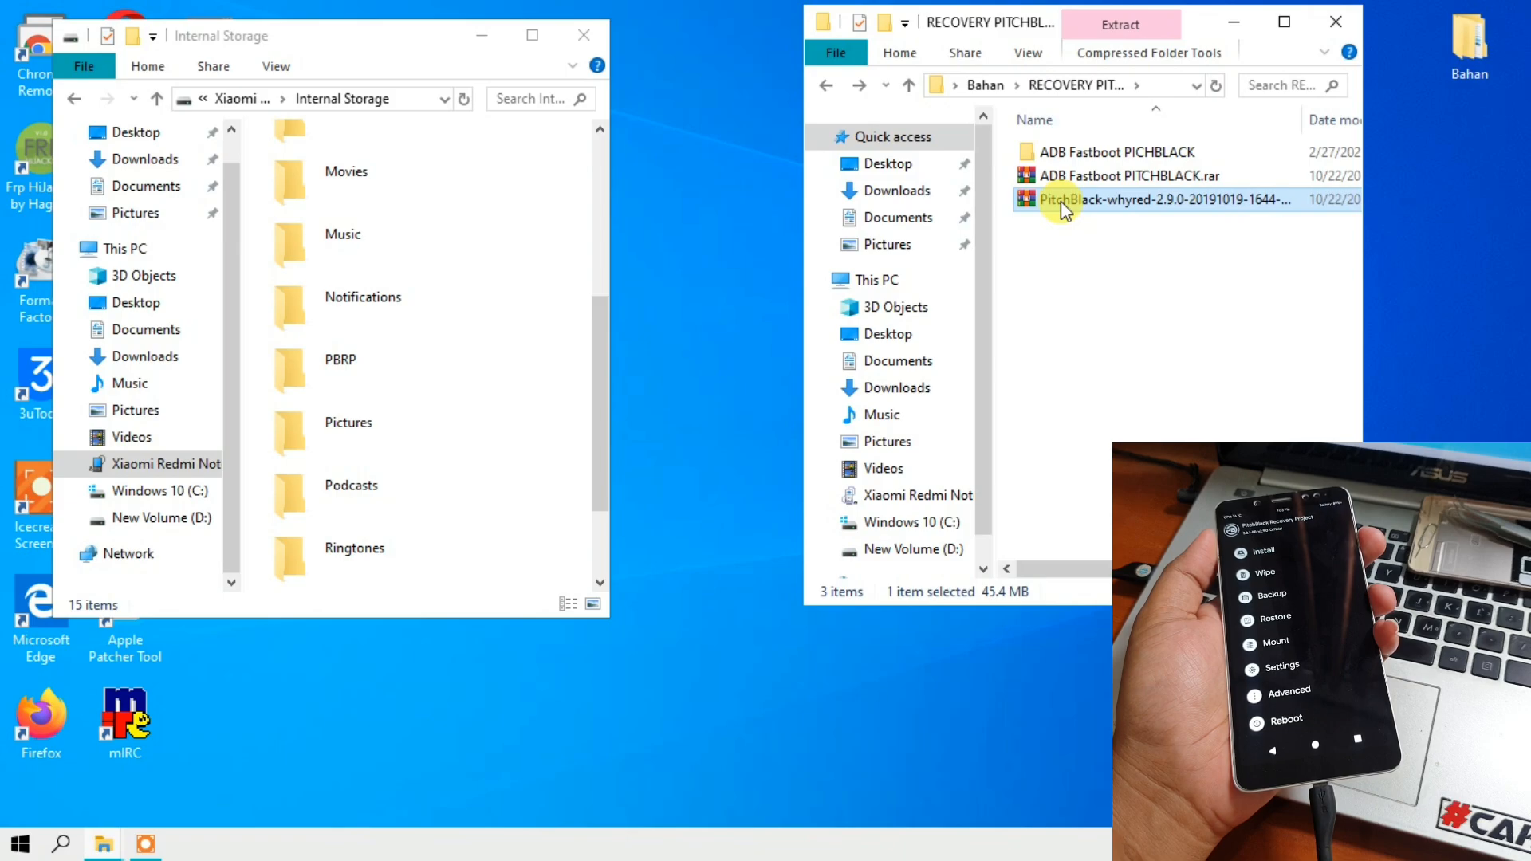
{"action": "left_click_drag", "start_coordinate": [1359, 47], "coordinate": [1493, 43]}
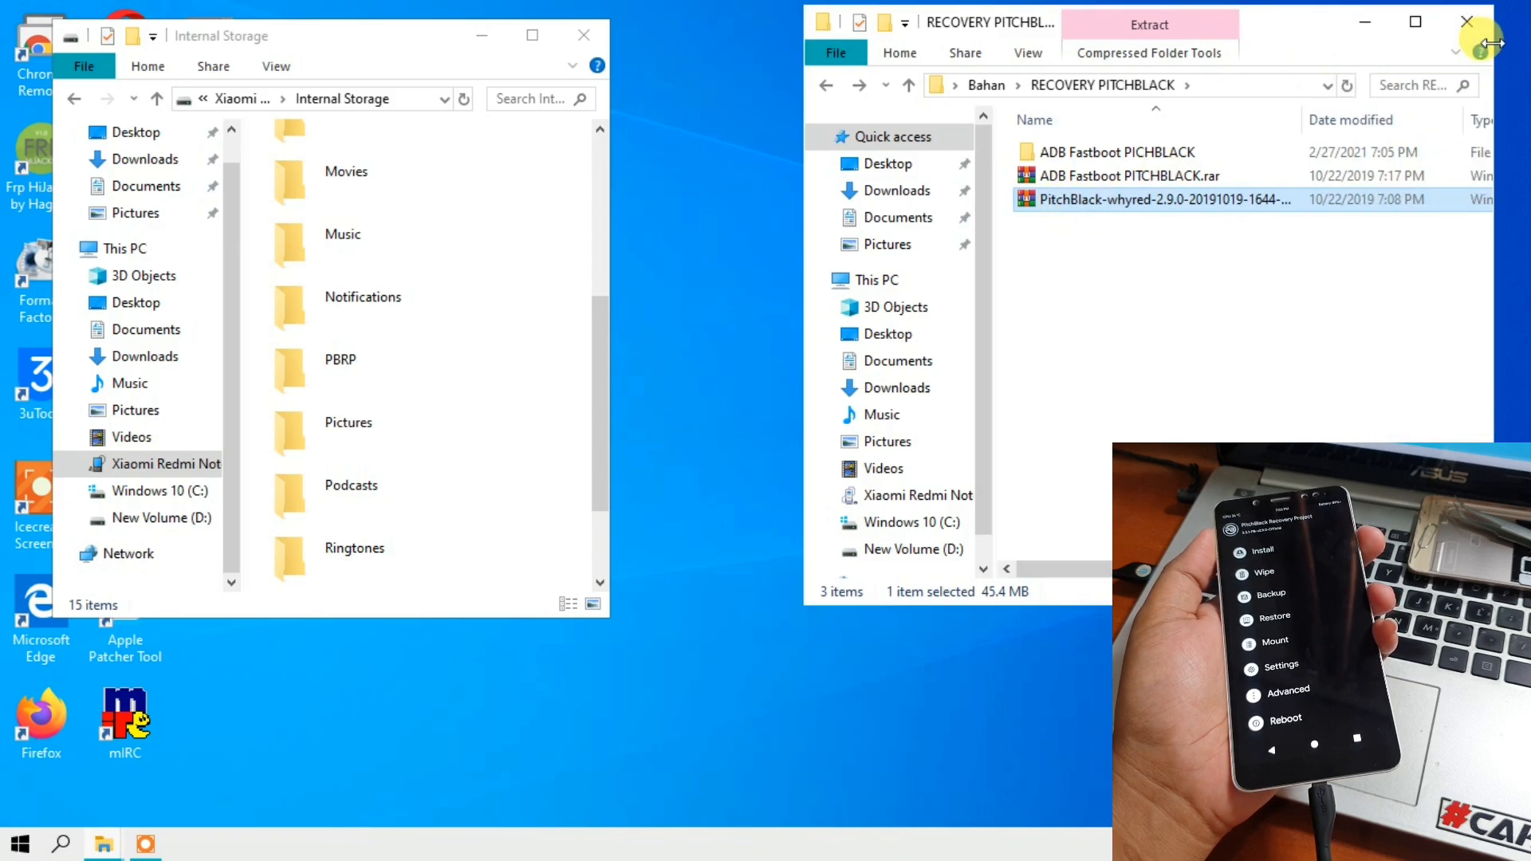
{"action": "left_click_drag", "start_coordinate": [1305, 126], "coordinate": [1402, 126]}
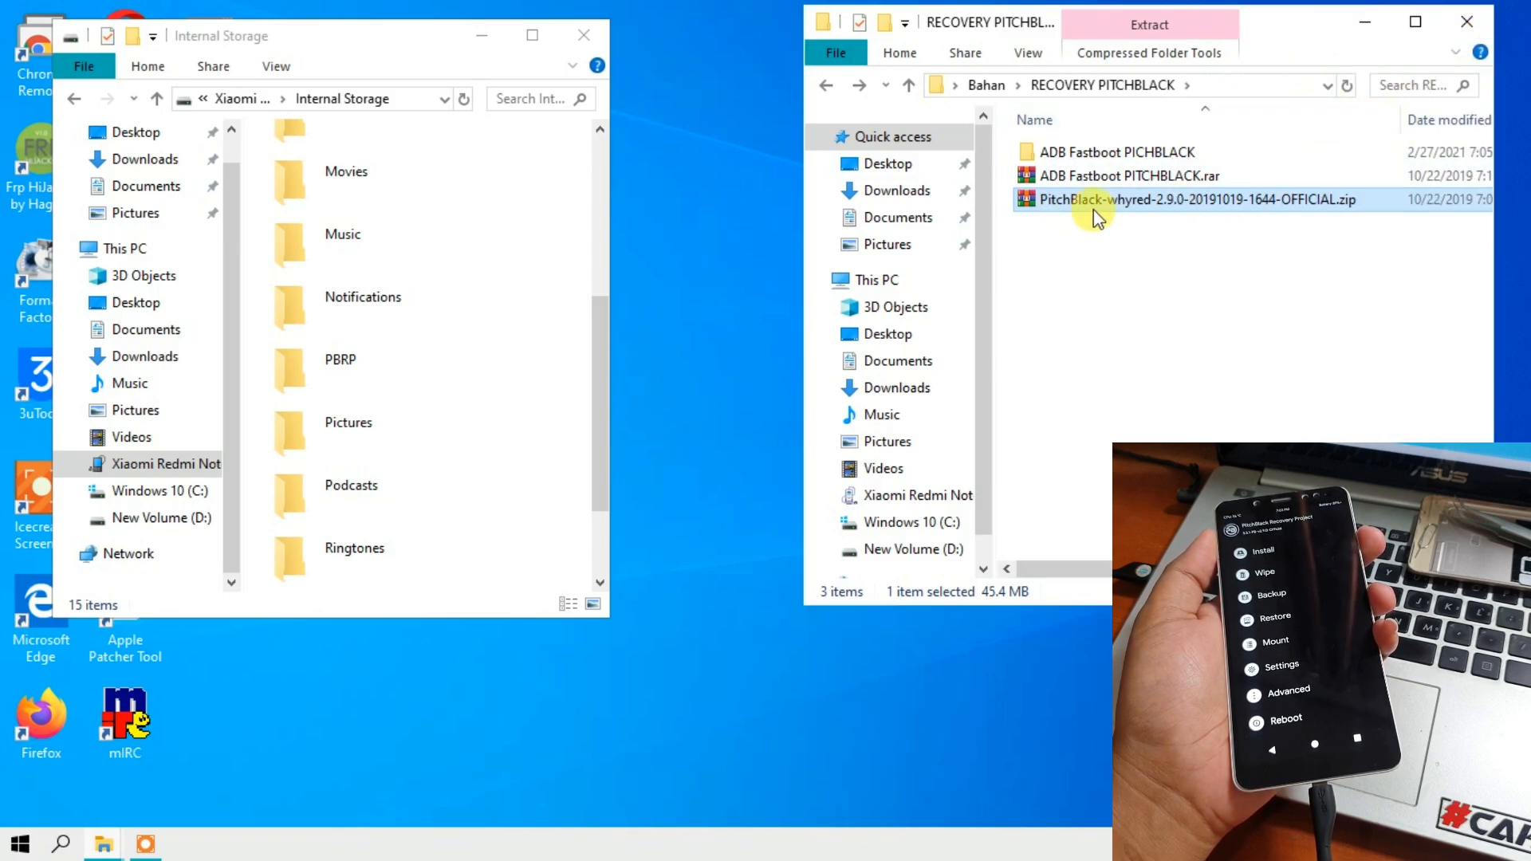
{"action": "right_click", "coordinate": [1051, 200]}
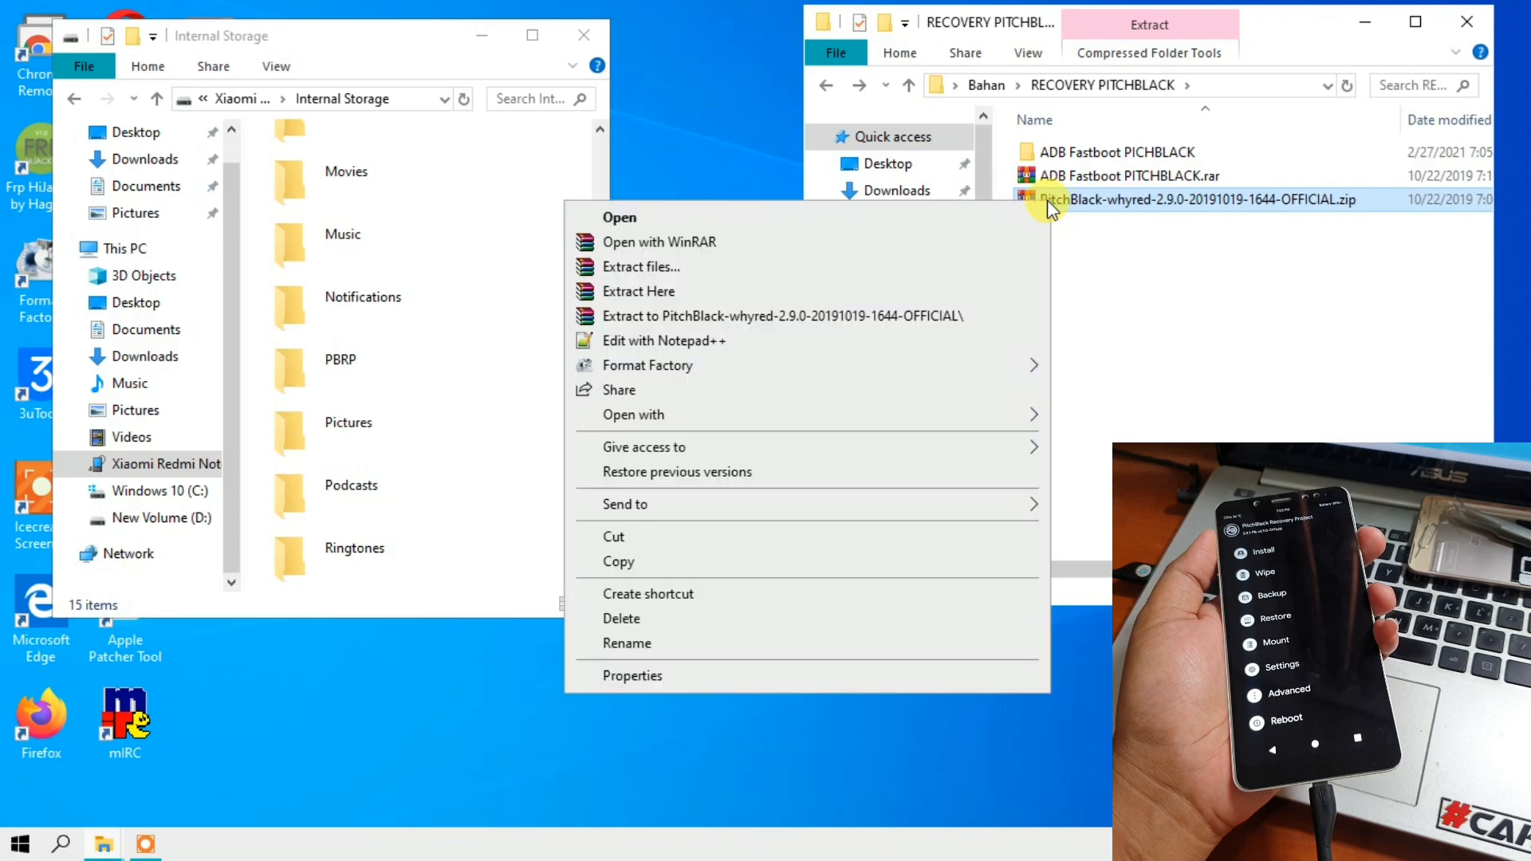
{"action": "left_click", "coordinate": [687, 561]}
- Enlarge the Internal Storage window, paste the copied PitchBlack zip into the phone's root folder and select the pasted file
{"action": "scroll", "coordinate": [386, 395], "scroll_direction": "down", "scroll_amount": 2}
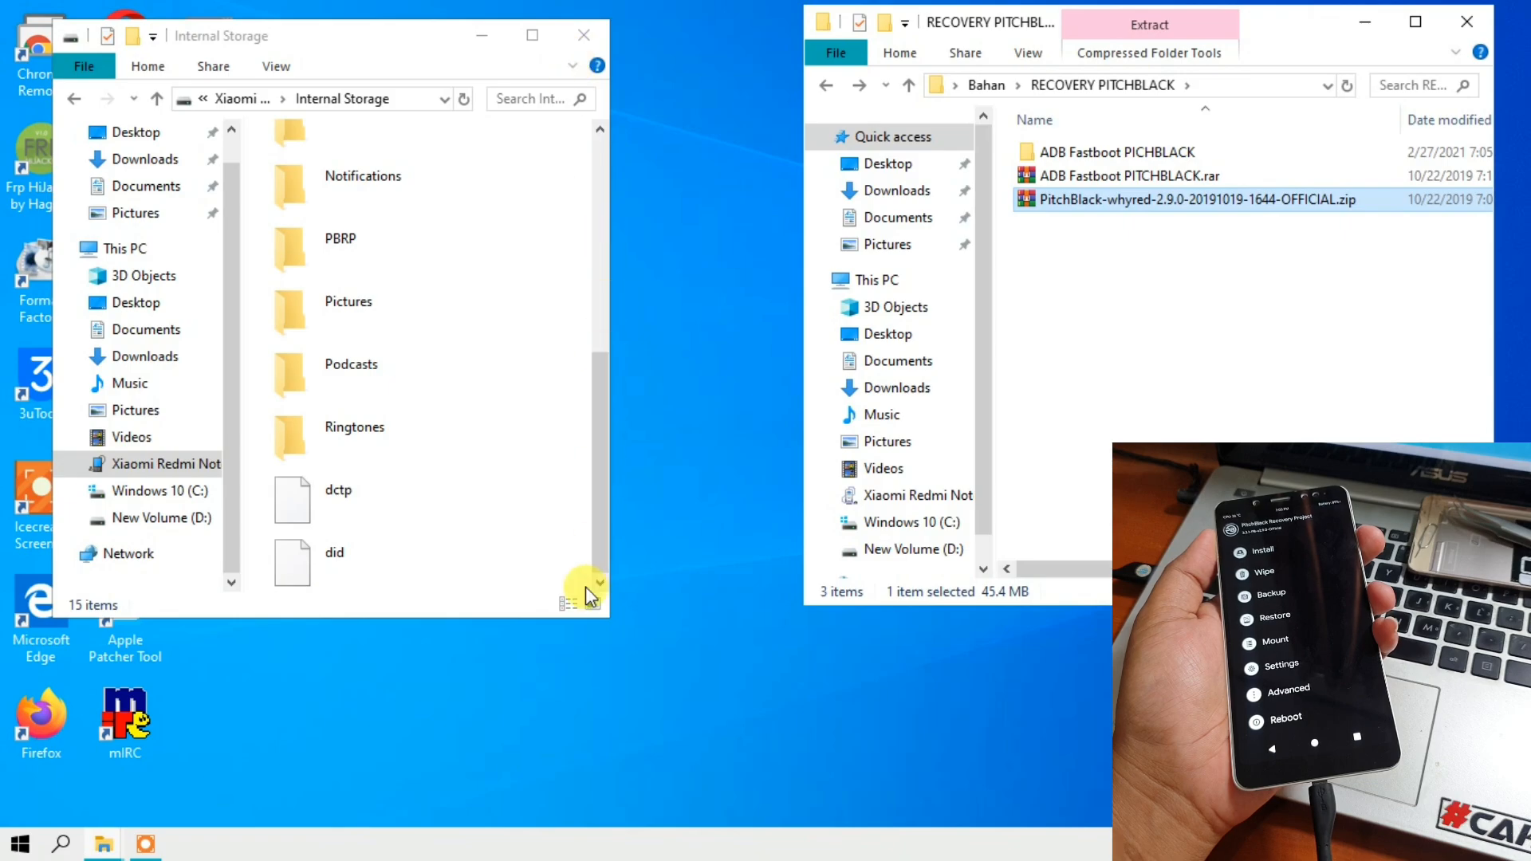
{"action": "left_click_drag", "start_coordinate": [521, 616], "coordinate": [519, 774]}
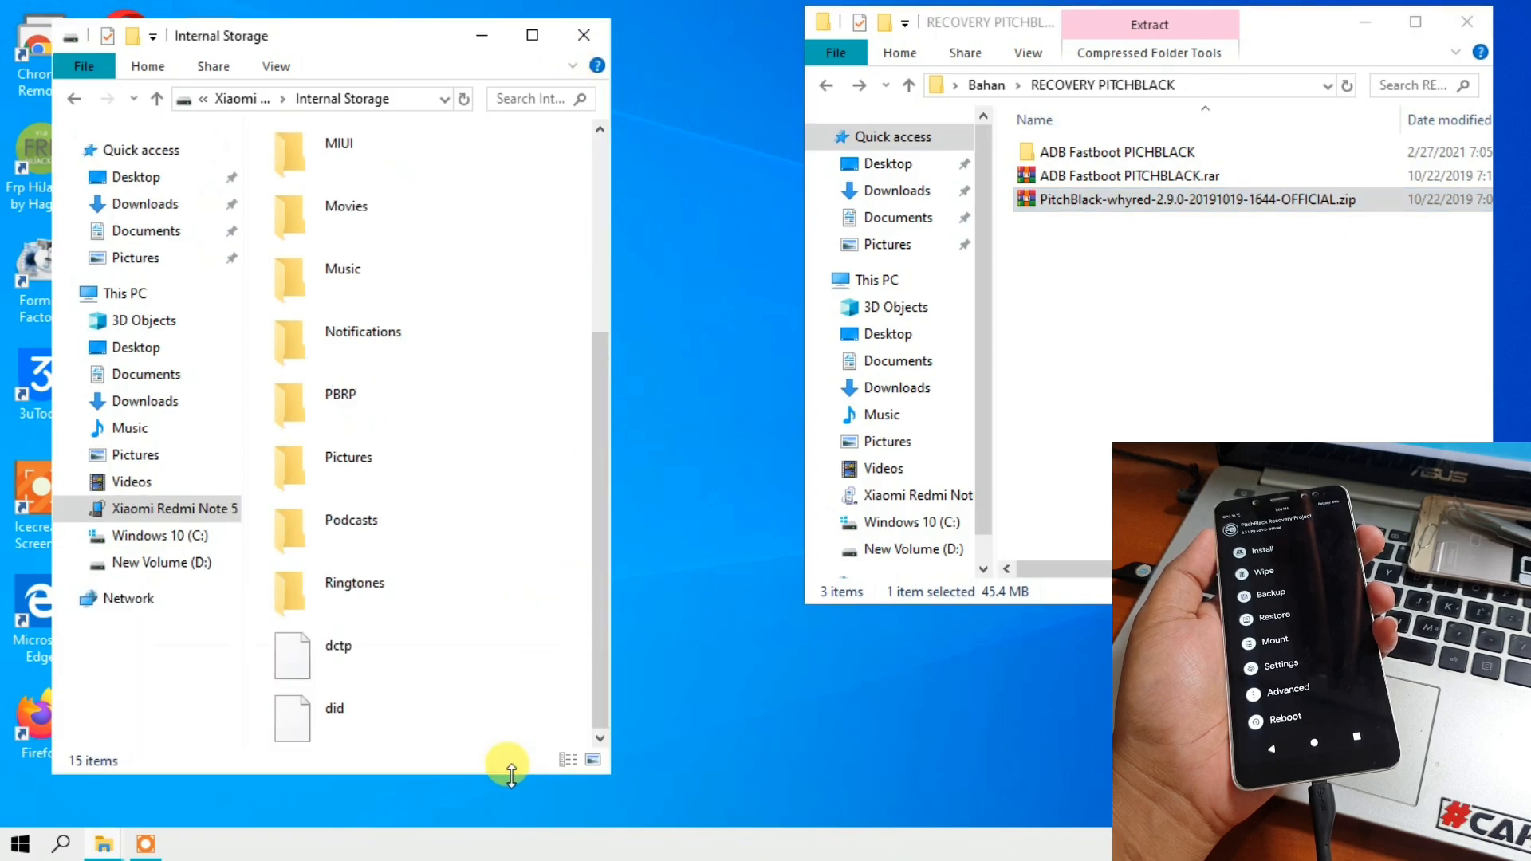
{"action": "right_click", "coordinate": [562, 700]}
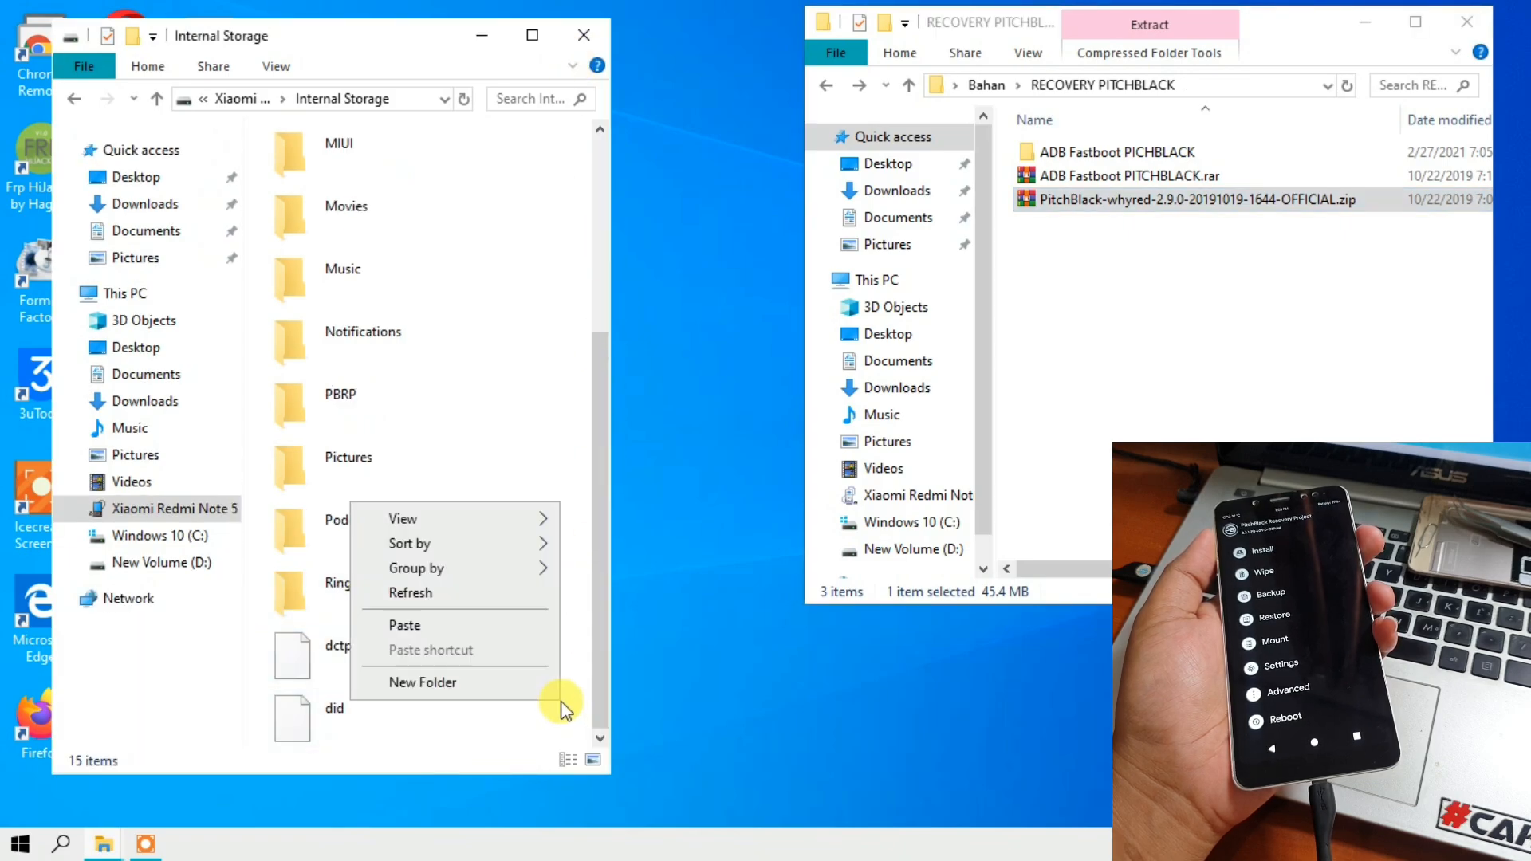
{"action": "left_click", "coordinate": [506, 625]}
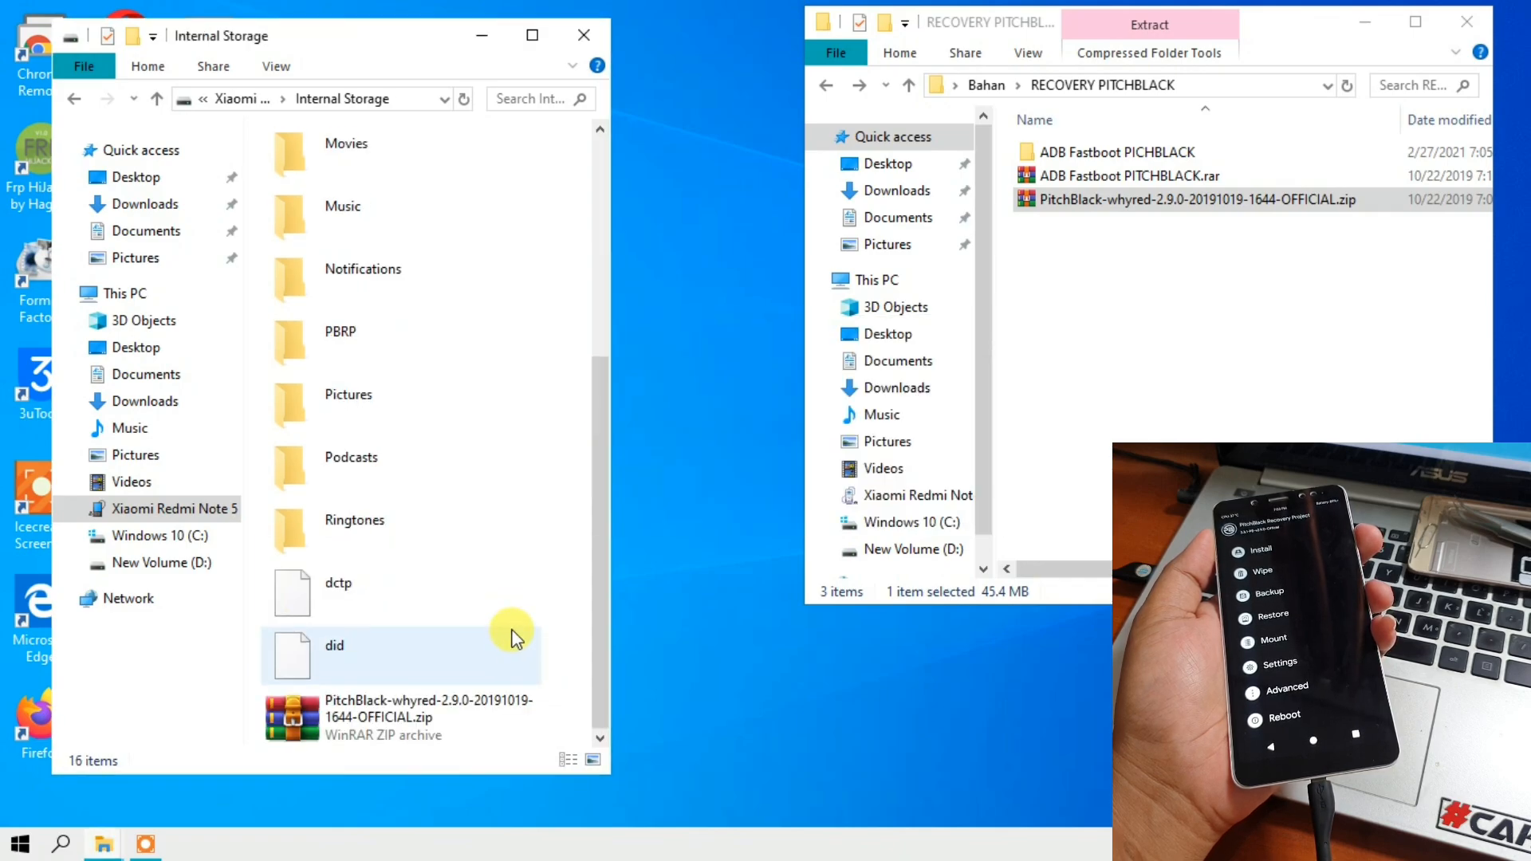
{"action": "left_click", "coordinate": [414, 724]}
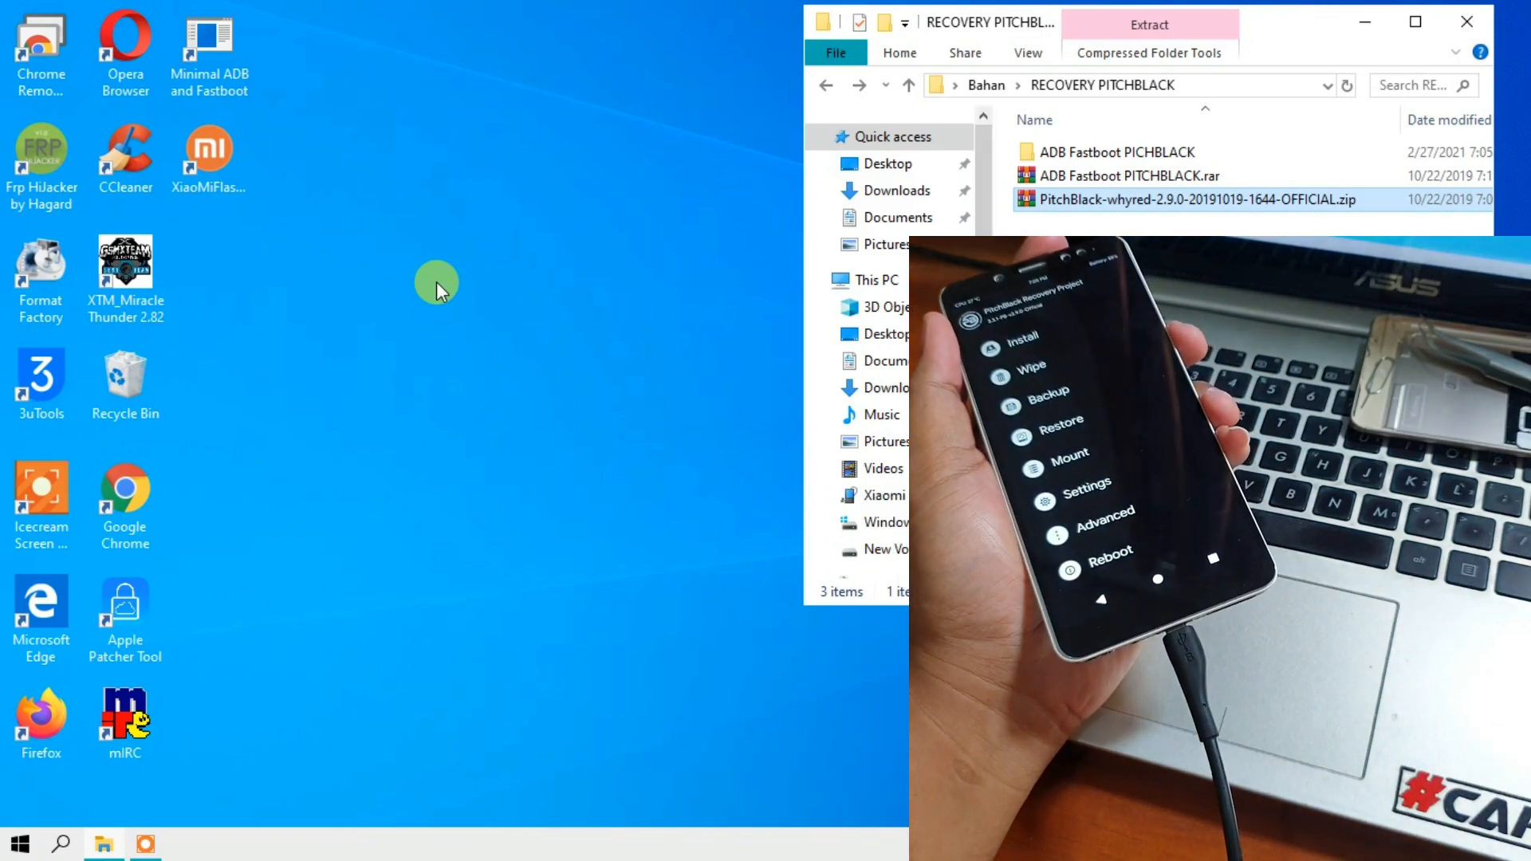
- Open a new Documents Explorer window and arrange it side by side with the RECOVERY PITCHBLACK window
{"action": "left_click_drag", "start_coordinate": [982, 19], "coordinate": [862, 28]}
{"action": "left_click", "coordinate": [19, 844]}
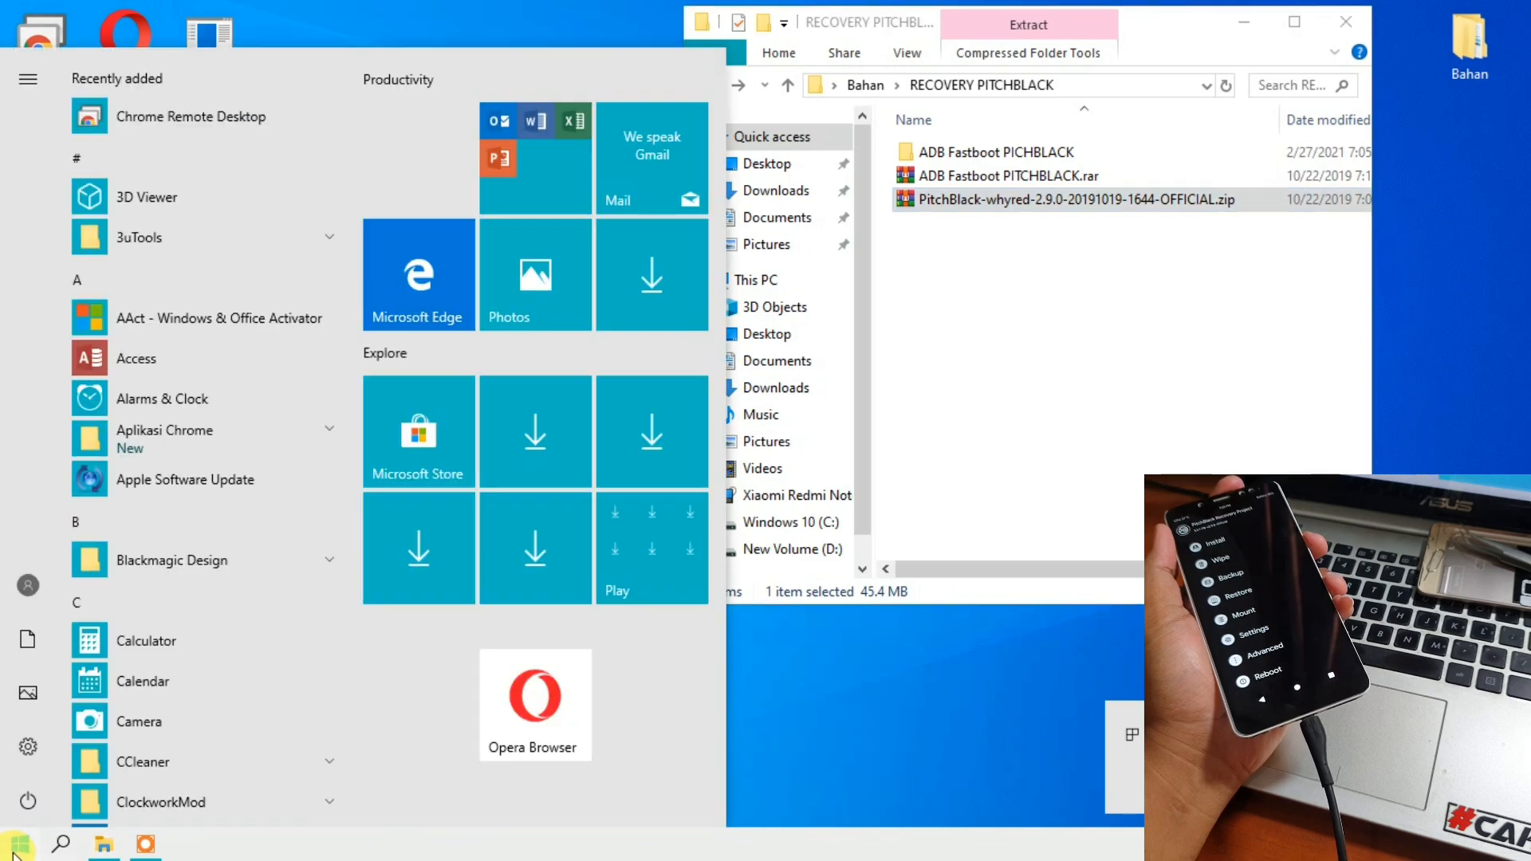
{"action": "left_click", "coordinate": [27, 639]}
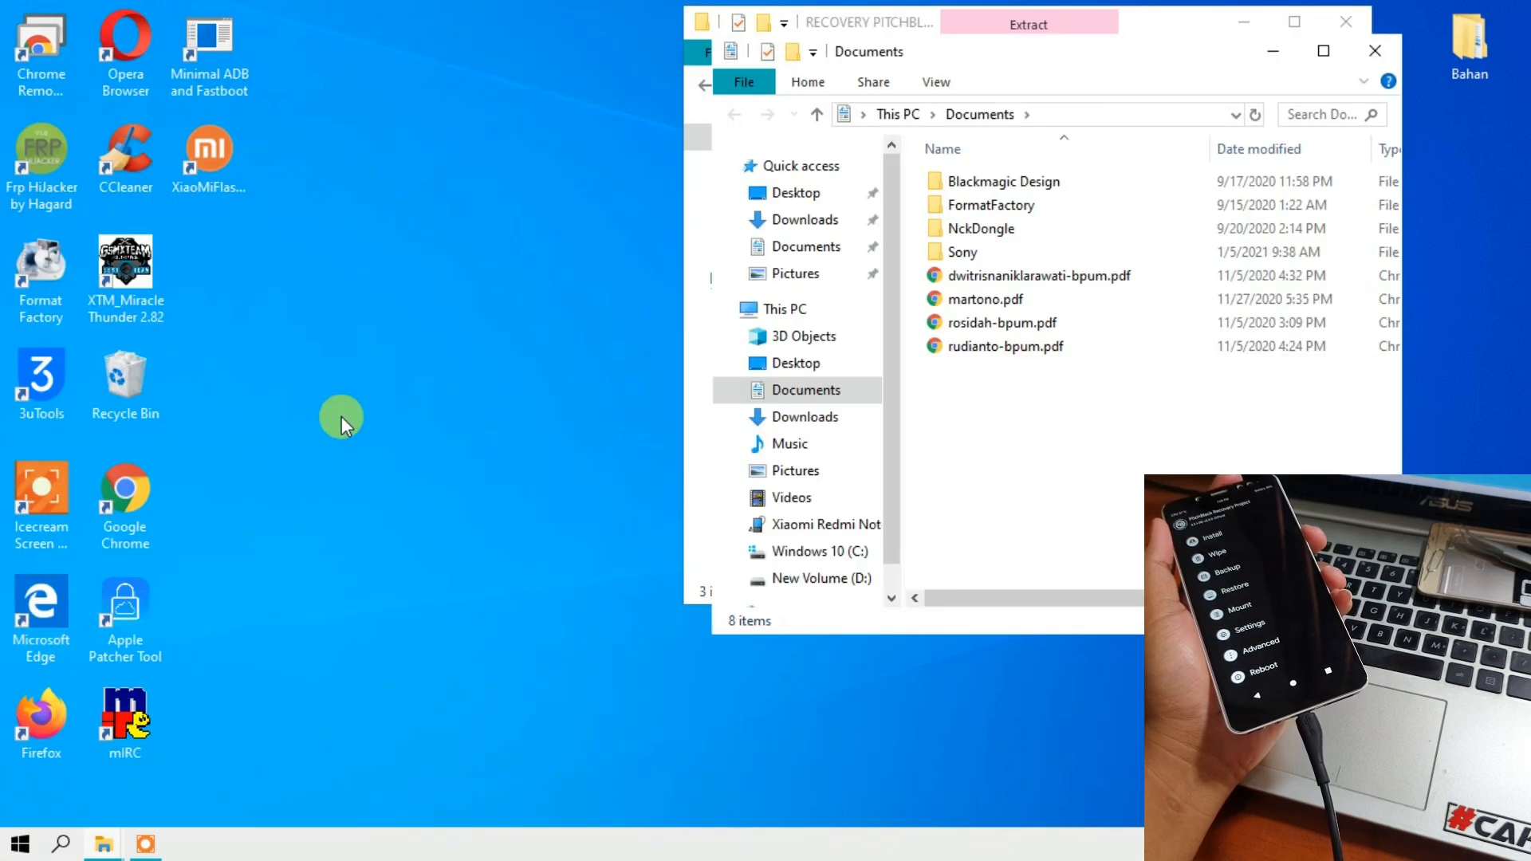
{"action": "left_click_drag", "start_coordinate": [991, 51], "coordinate": [391, 74]}
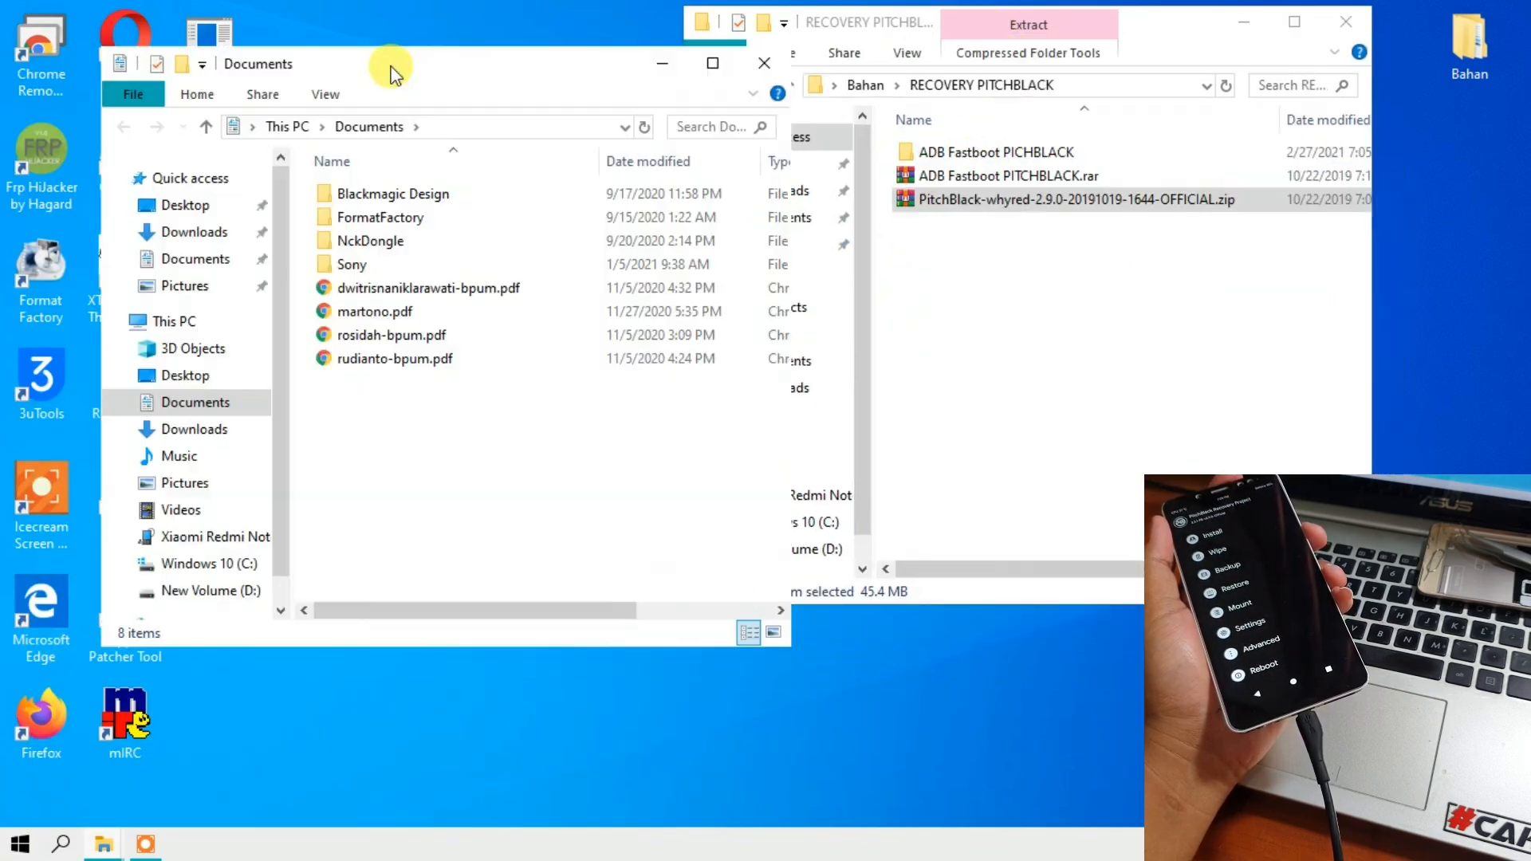
{"action": "left_click_drag", "start_coordinate": [894, 20], "coordinate": [1024, 34]}
- Open the Xiaomi Redmi Note 5 Pro's Internal Storage in the new window and widen its navigation pane to fit the device name
{"action": "scroll", "coordinate": [265, 427], "scroll_direction": "down", "scroll_amount": 1}
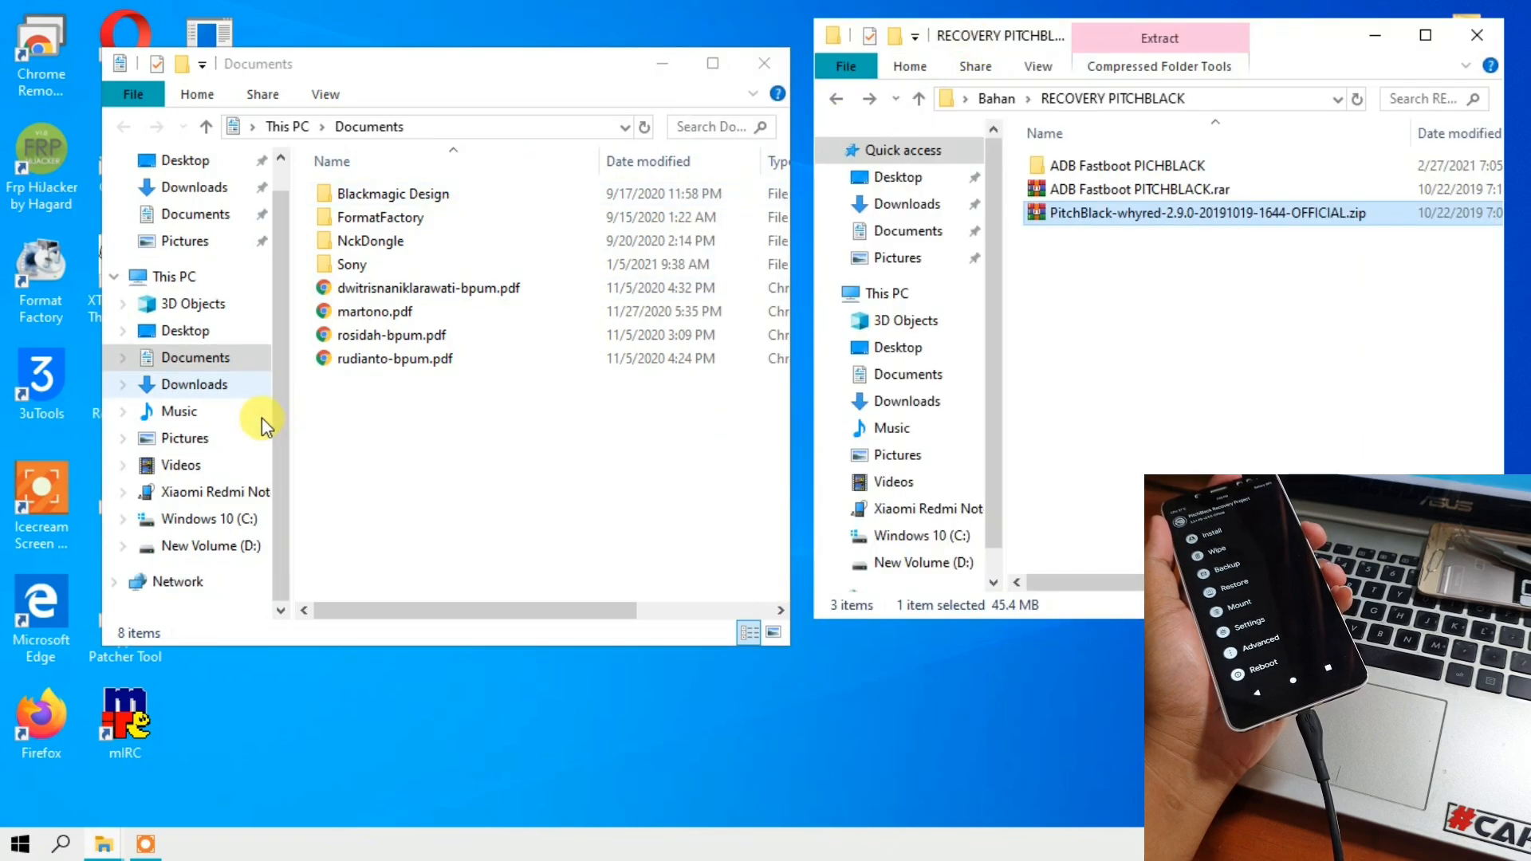
{"action": "left_click", "coordinate": [213, 492]}
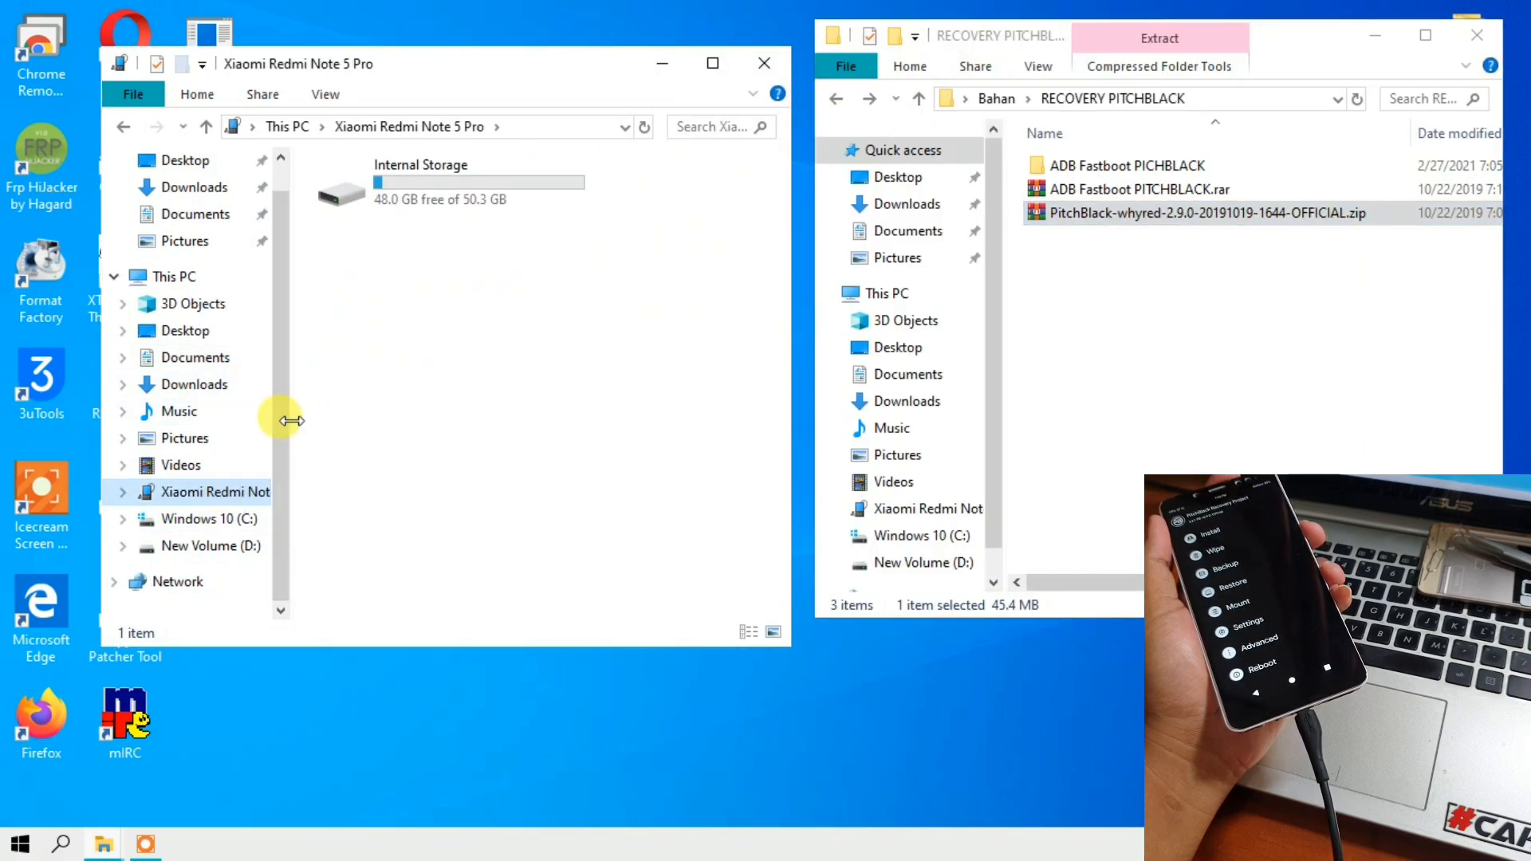
{"action": "left_click_drag", "start_coordinate": [291, 420], "coordinate": [364, 423]}
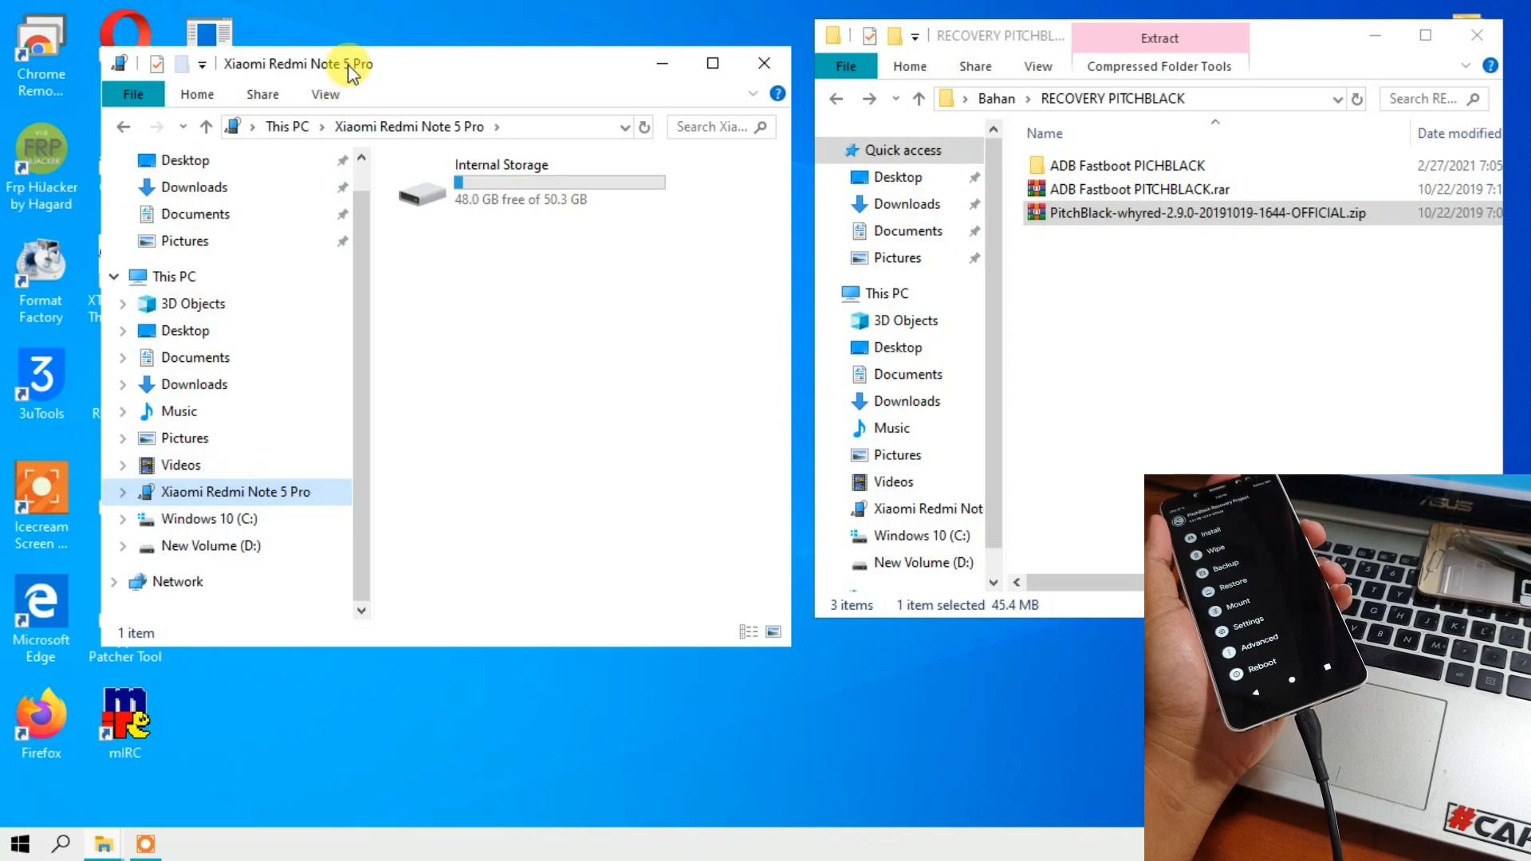
{"action": "left_click_drag", "start_coordinate": [351, 72], "coordinate": [255, 30]}
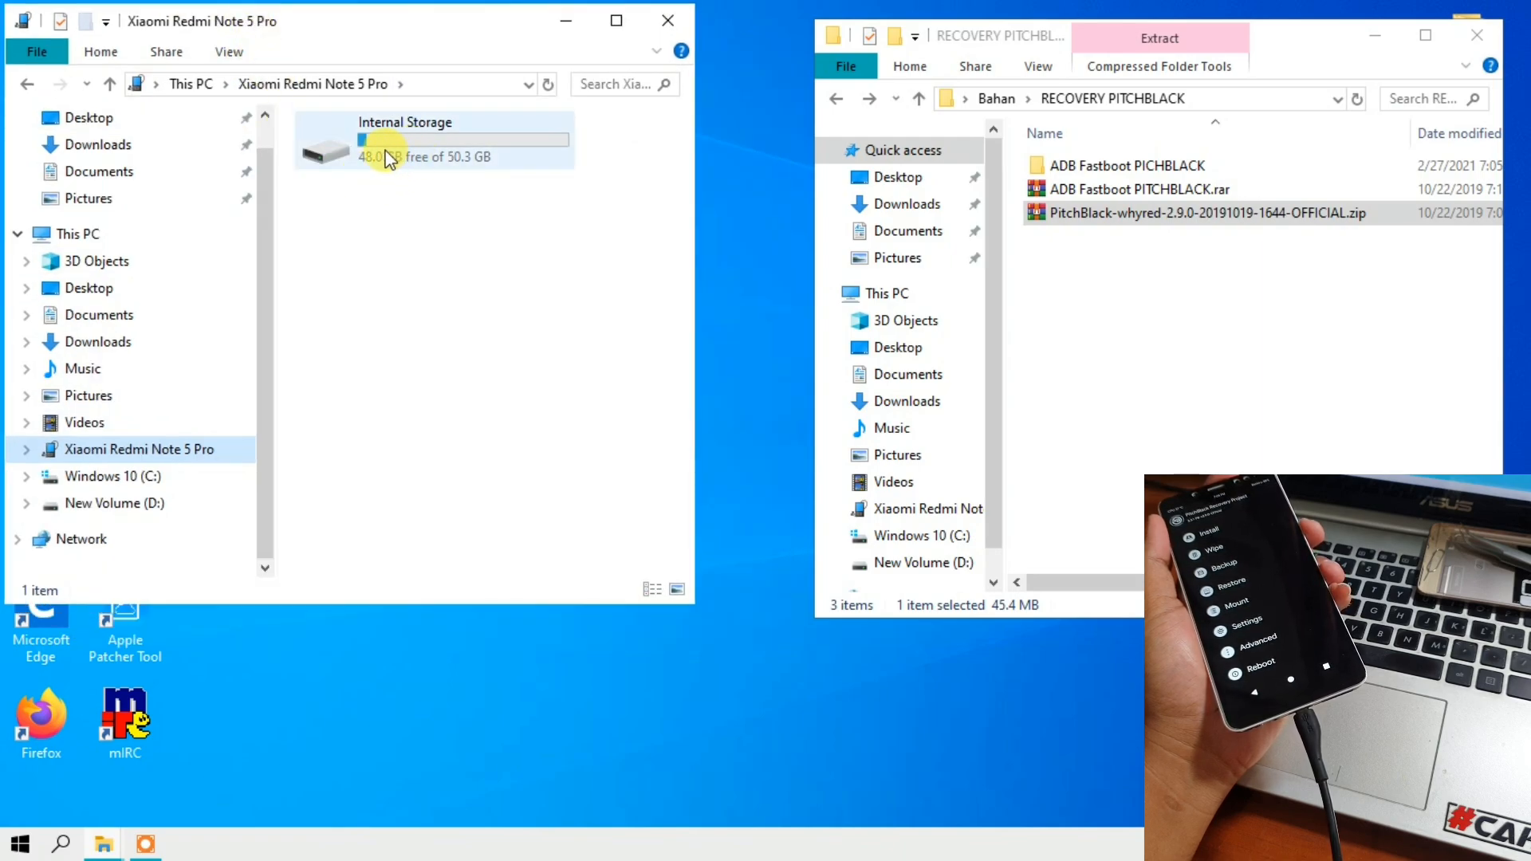
{"action": "double_click", "coordinate": [388, 159]}
{"action": "scroll", "coordinate": [397, 254], "scroll_direction": "down", "scroll_amount": 5}
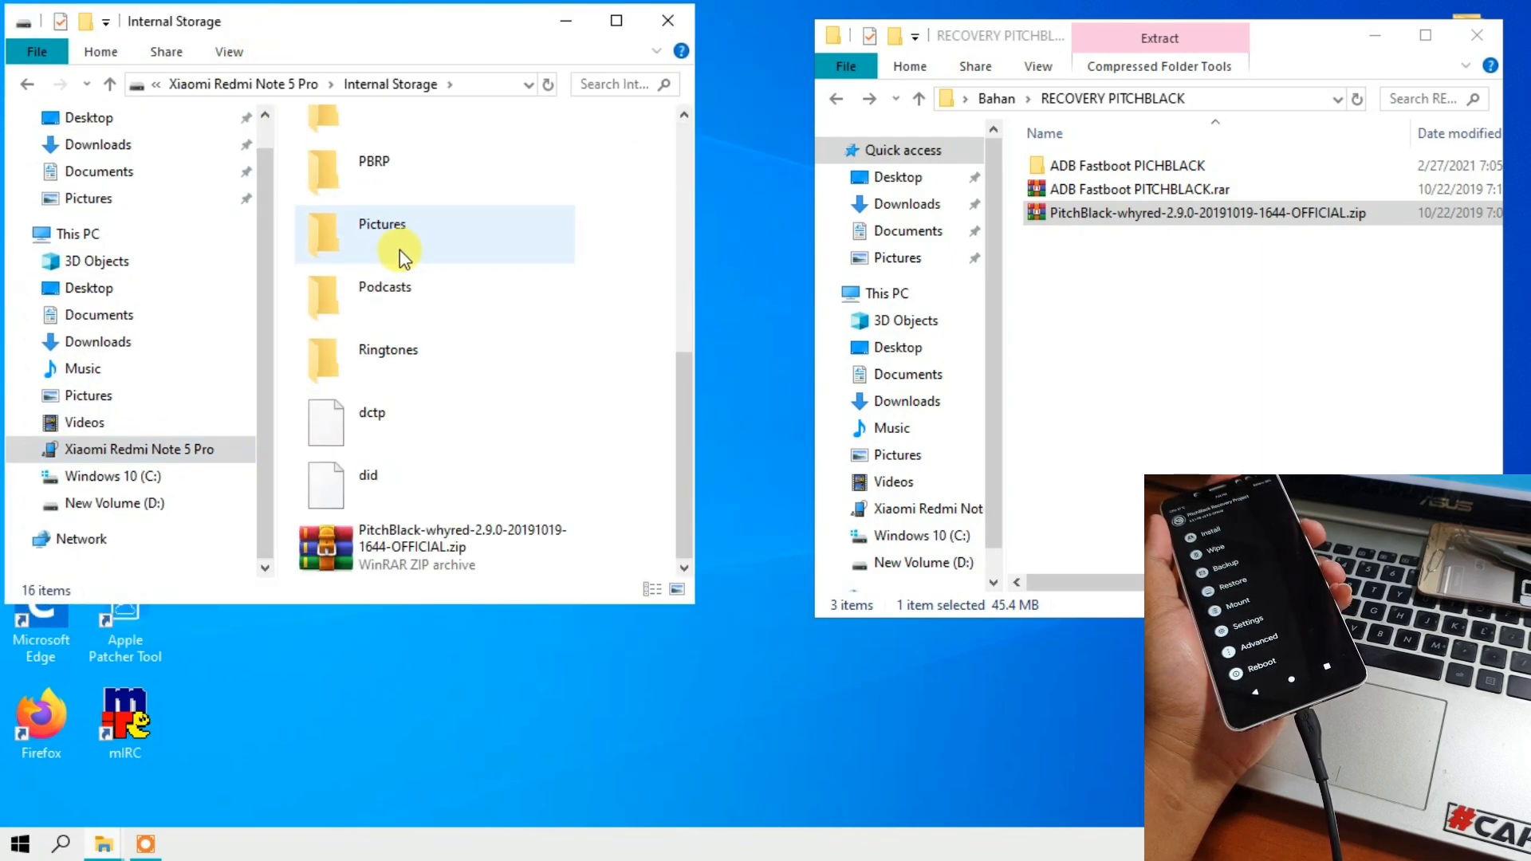
{"action": "left_click", "coordinate": [424, 553]}
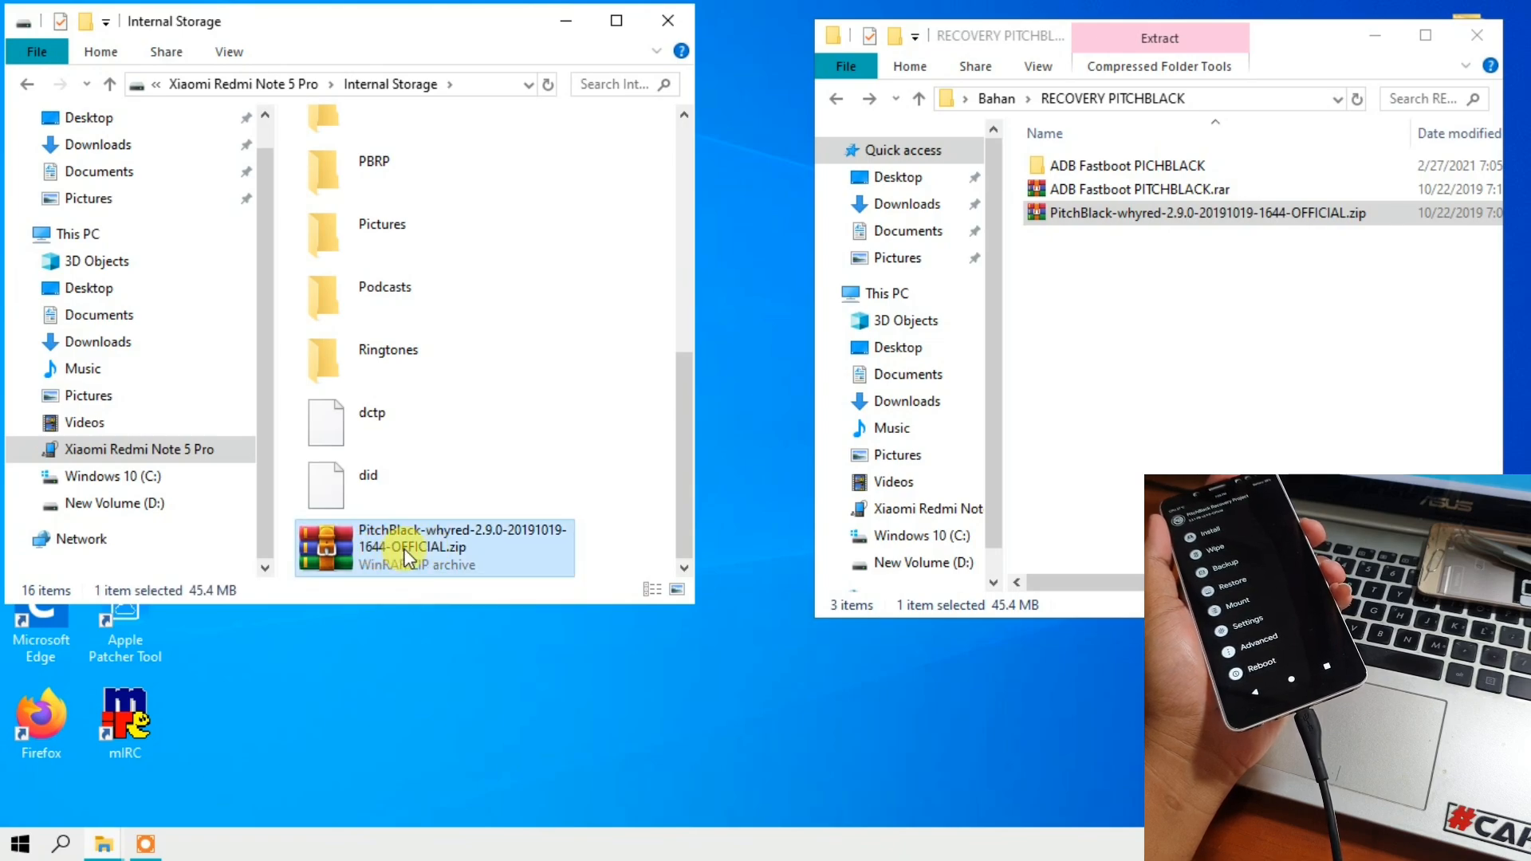
{"action": "right_click", "coordinate": [385, 541]}
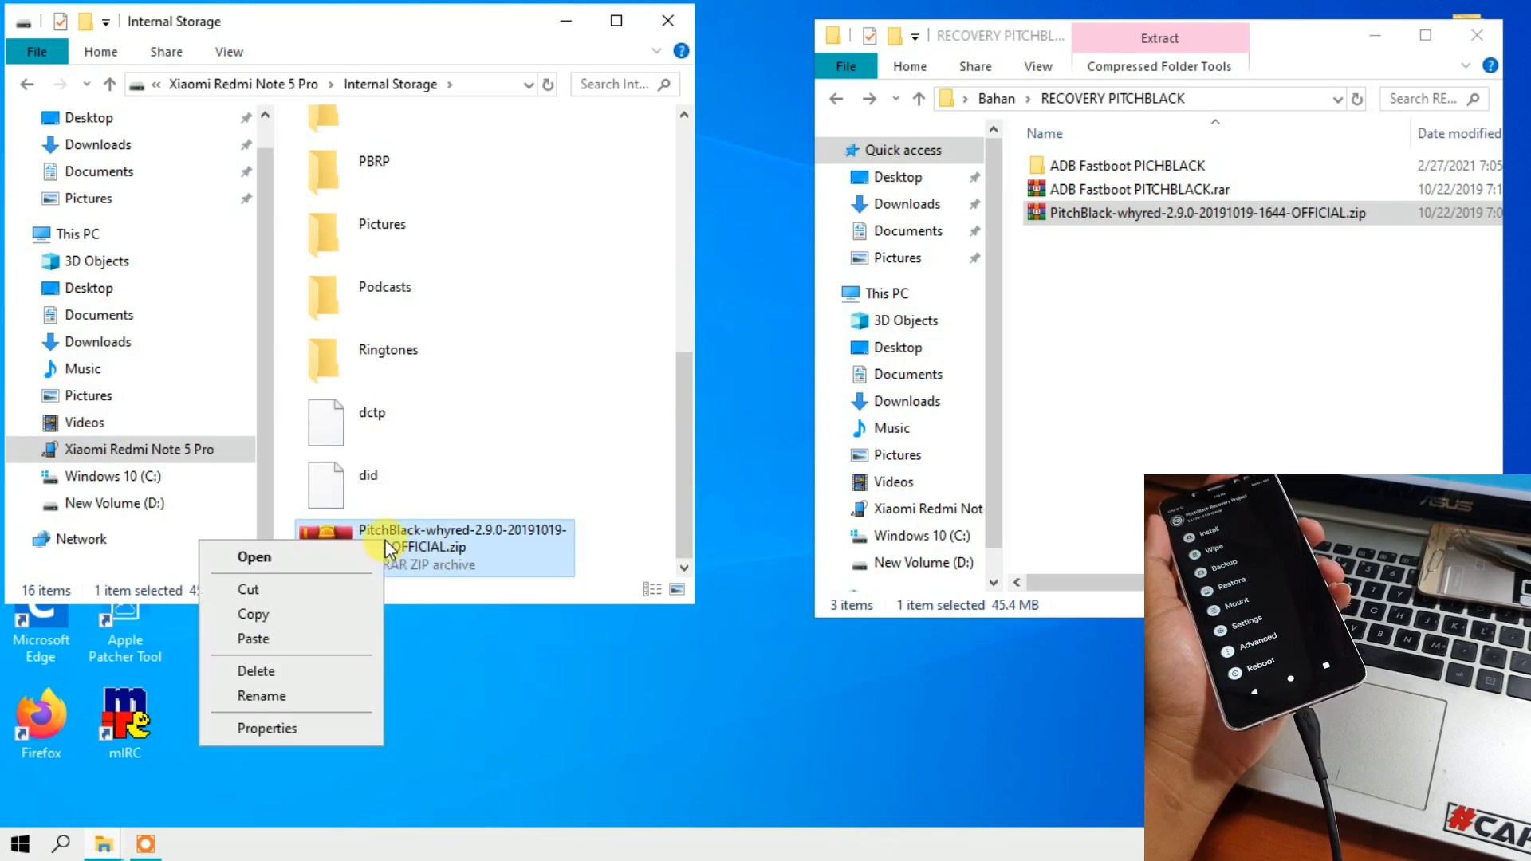
{"action": "left_click", "coordinate": [295, 670]}
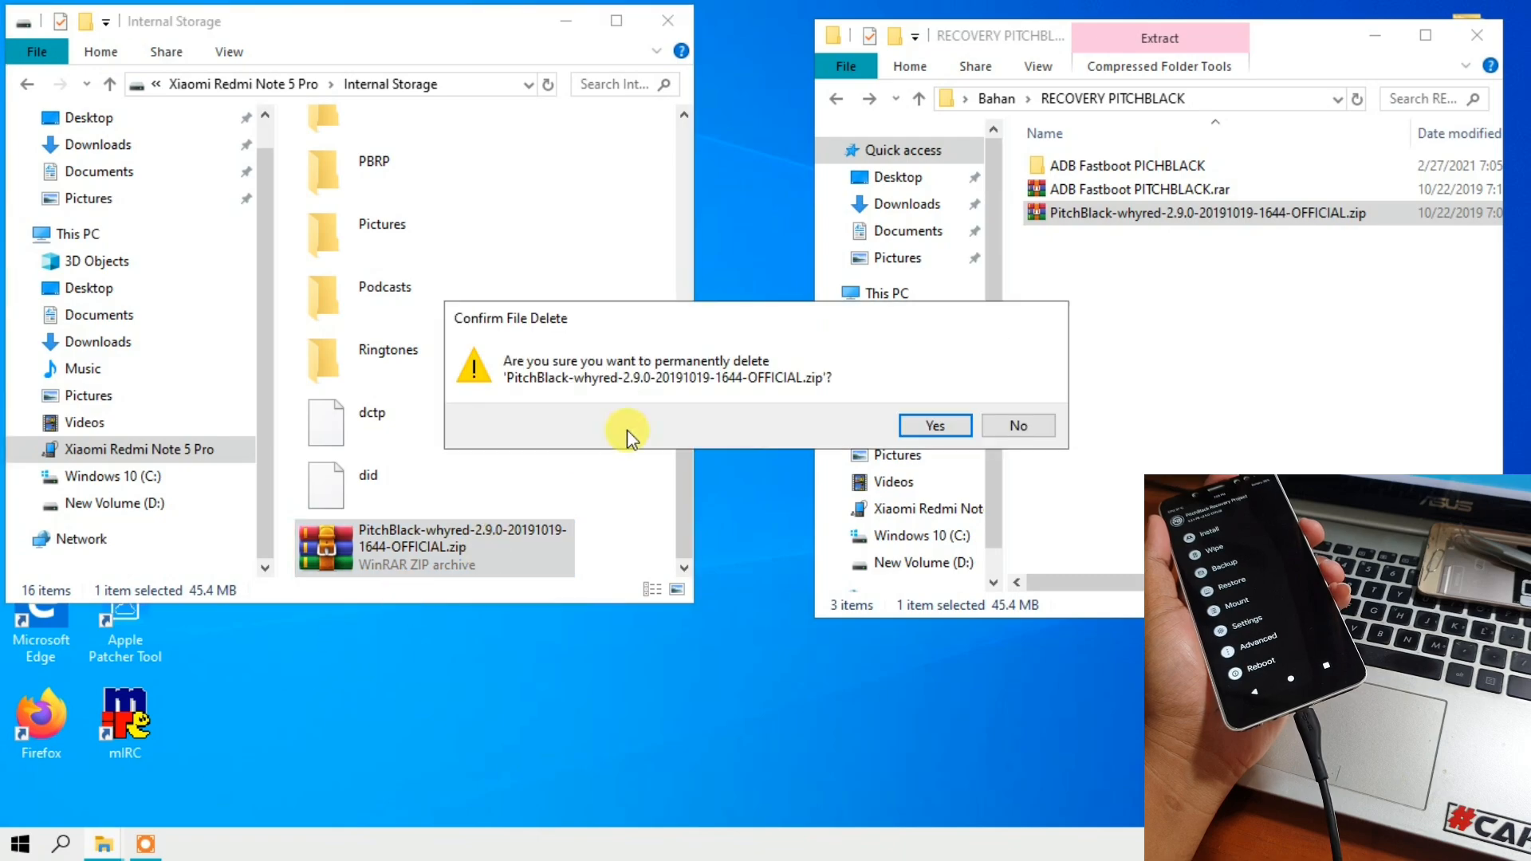
{"action": "left_click_drag", "start_coordinate": [739, 295], "coordinate": [400, 149]}
{"action": "left_click", "coordinate": [682, 268]}
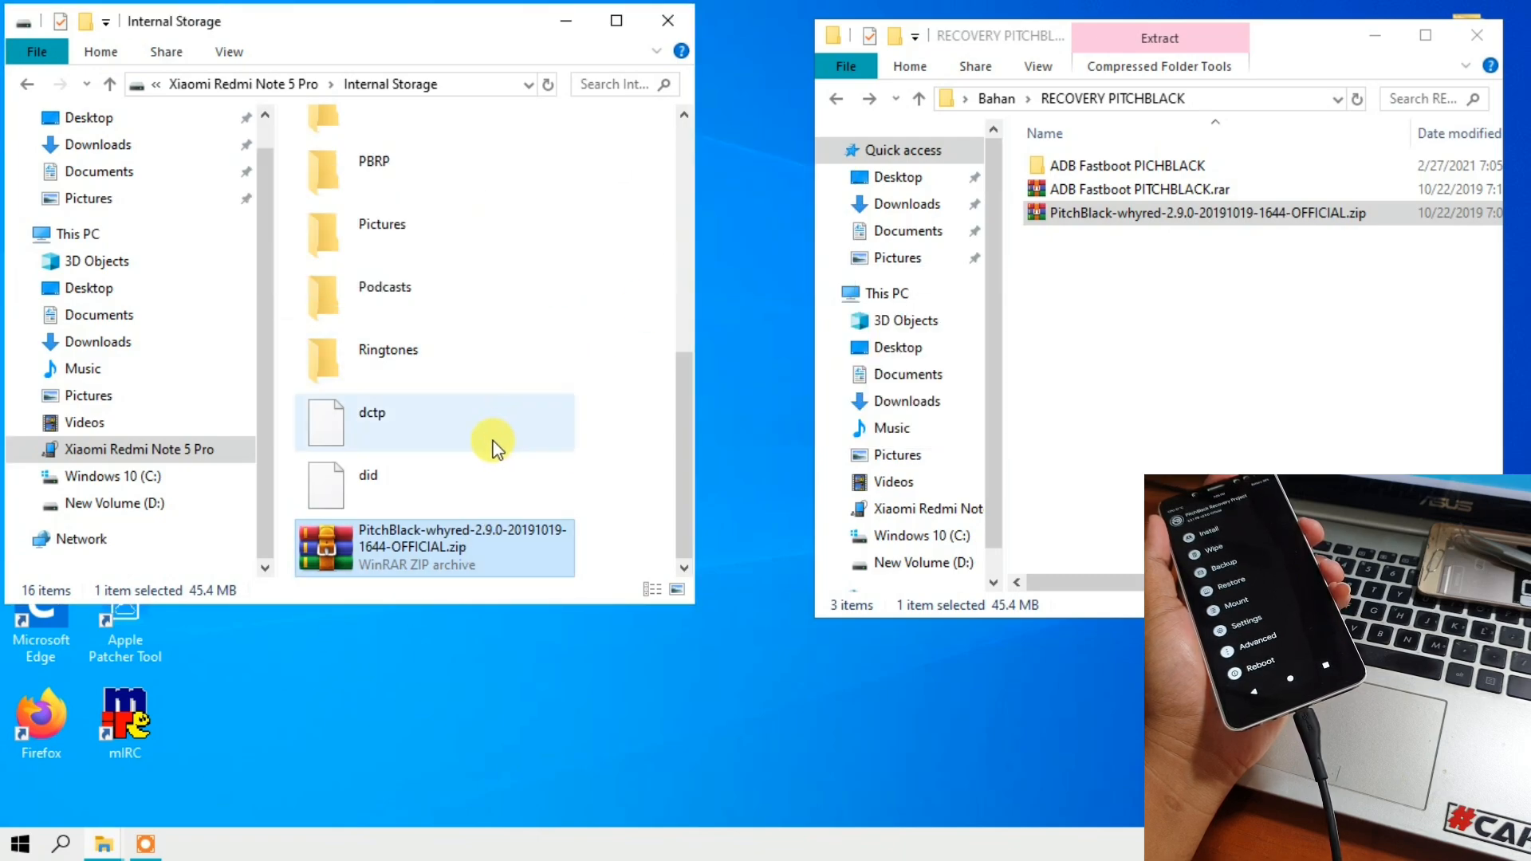
{"action": "left_click", "coordinate": [836, 98]}
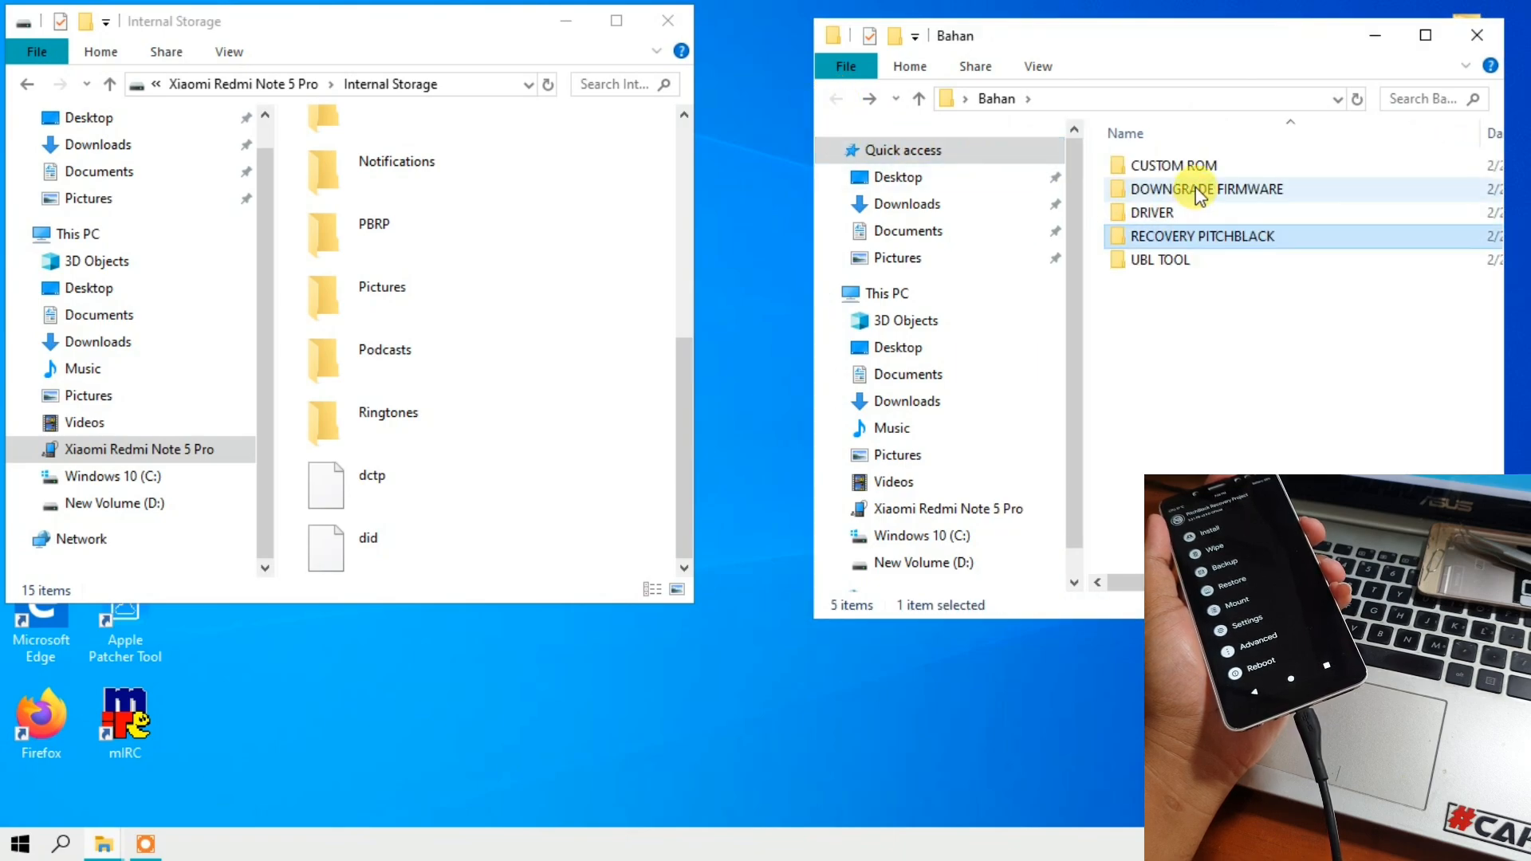
{"action": "double_click", "coordinate": [1184, 168]}
{"action": "left_click", "coordinate": [1171, 169]}
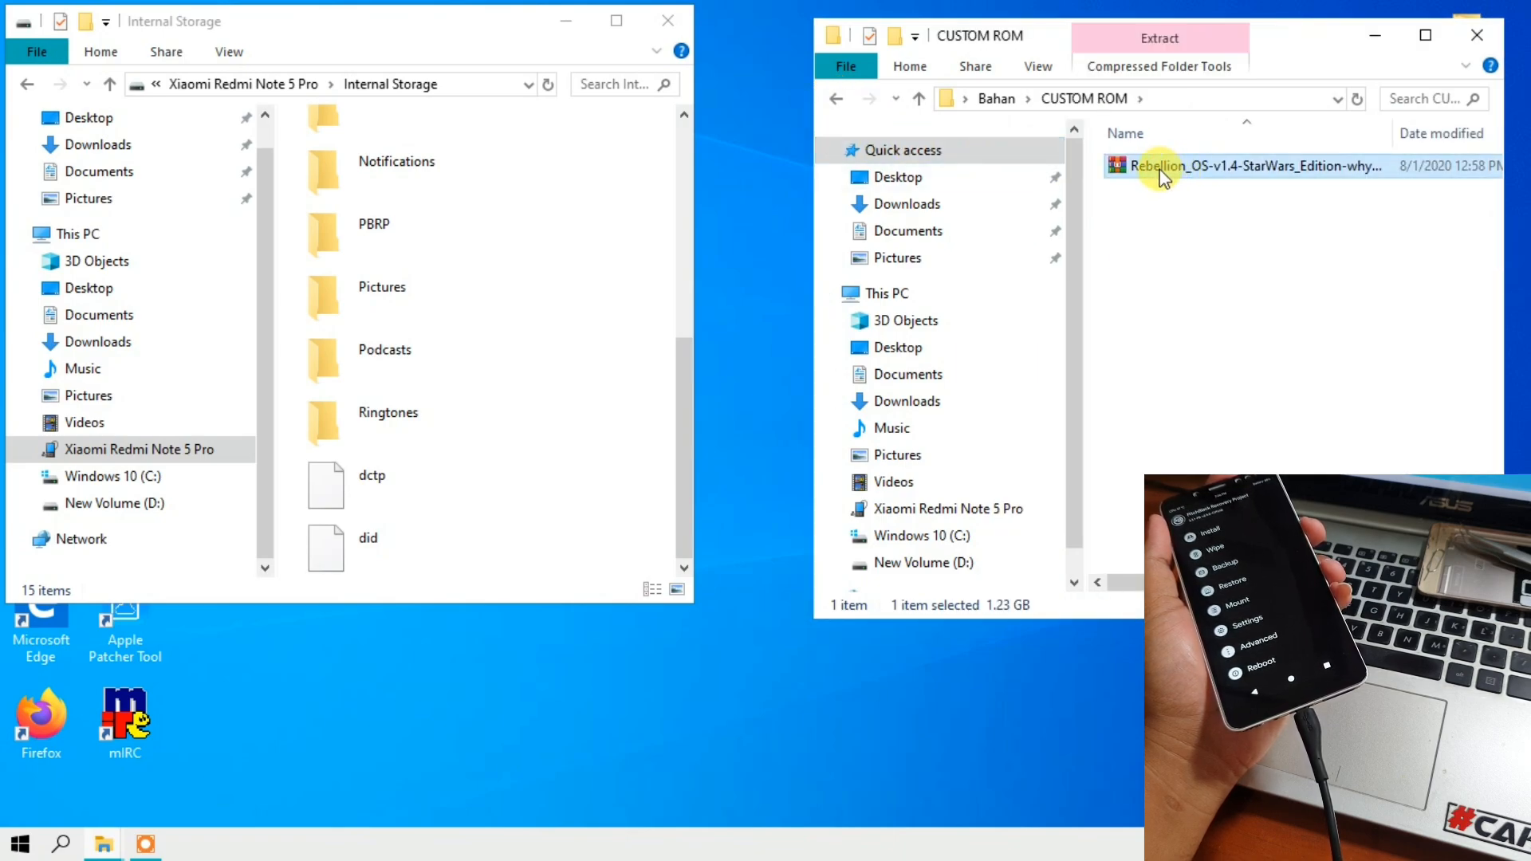
{"action": "right_click", "coordinate": [1148, 168]}
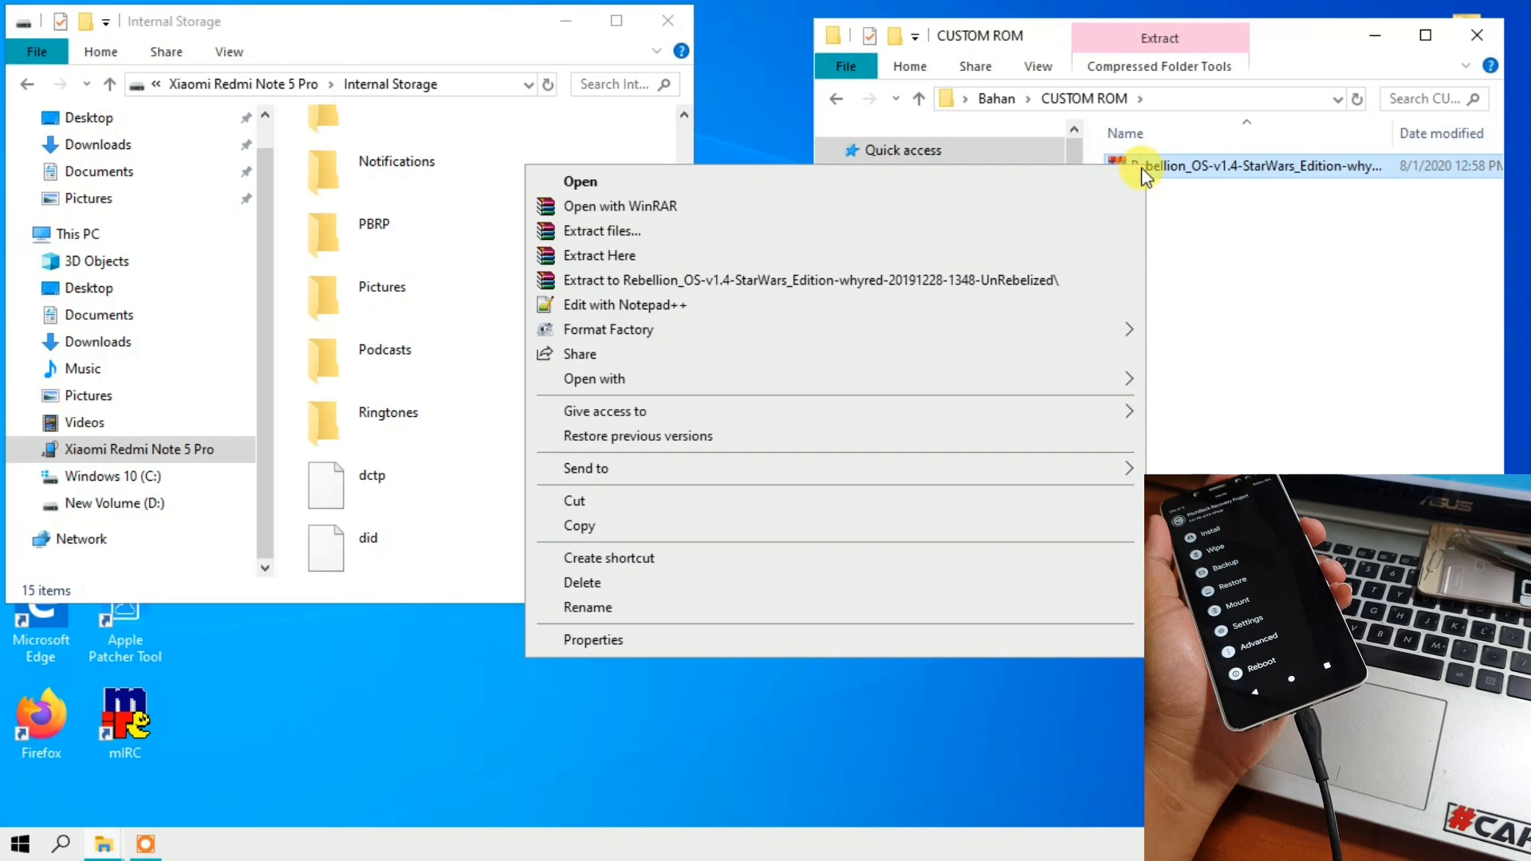
{"action": "left_click", "coordinate": [710, 523]}
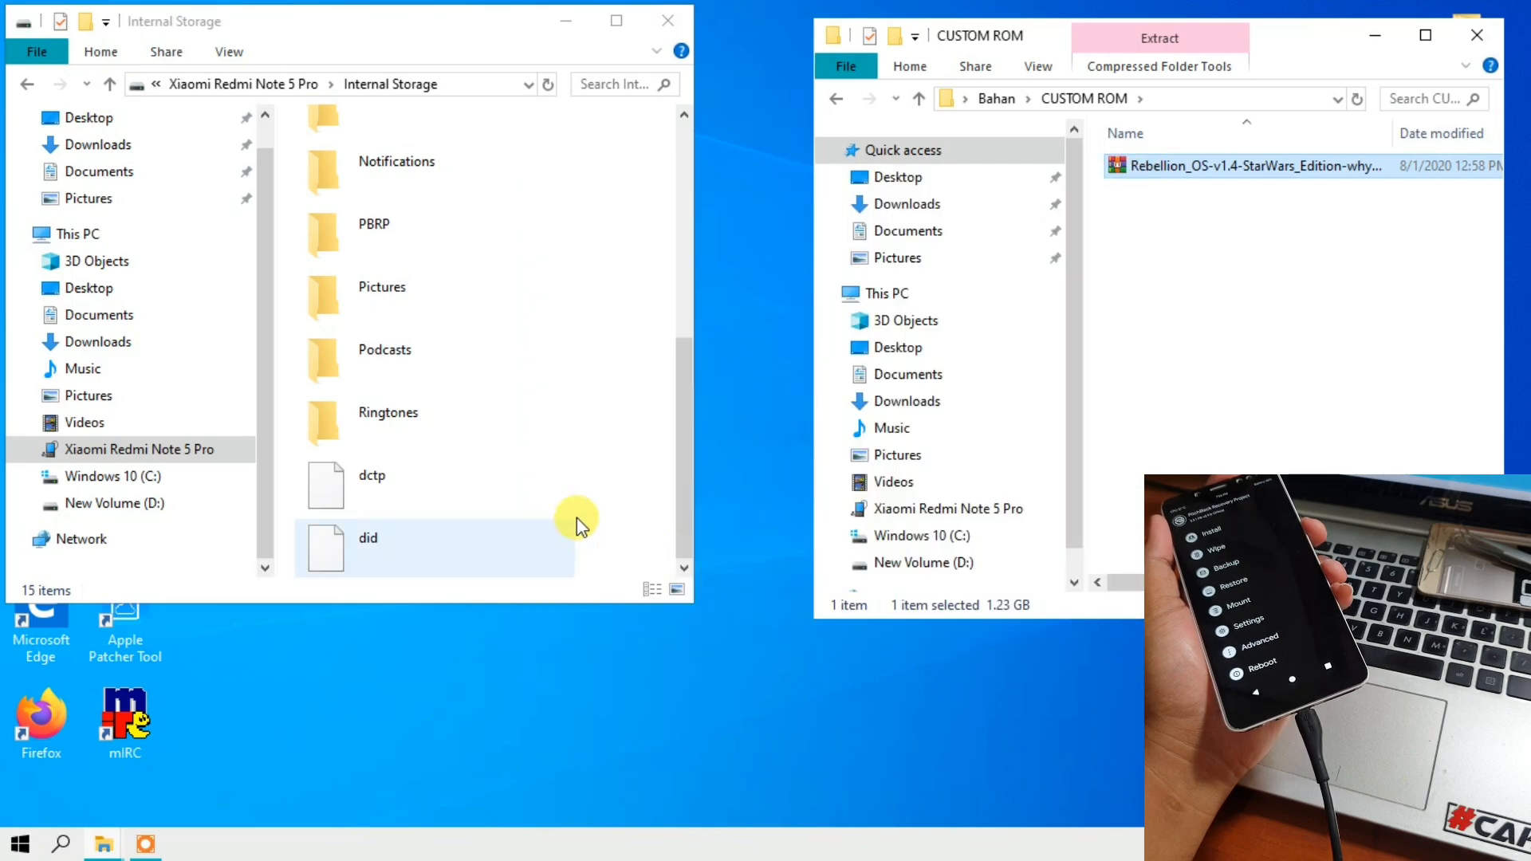
- Paste the Rebellion OS zip into the phone's Internal Storage, moving the copy progress dialog aside, and select the pasted file
{"action": "right_click", "coordinate": [626, 506]}
{"action": "left_click", "coordinate": [530, 626]}
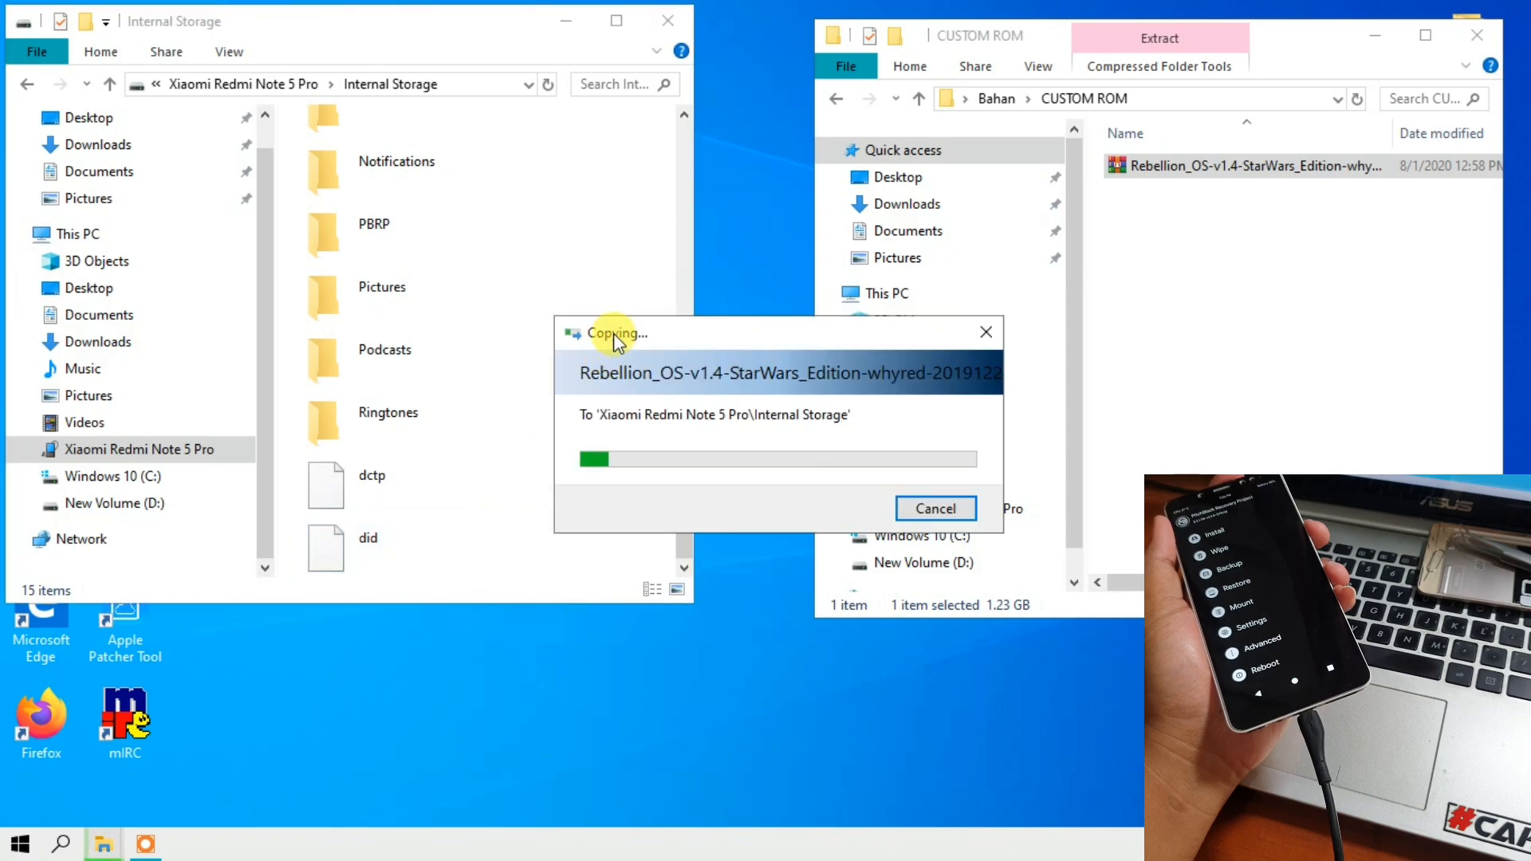
{"action": "left_click_drag", "start_coordinate": [614, 334], "coordinate": [594, 117]}
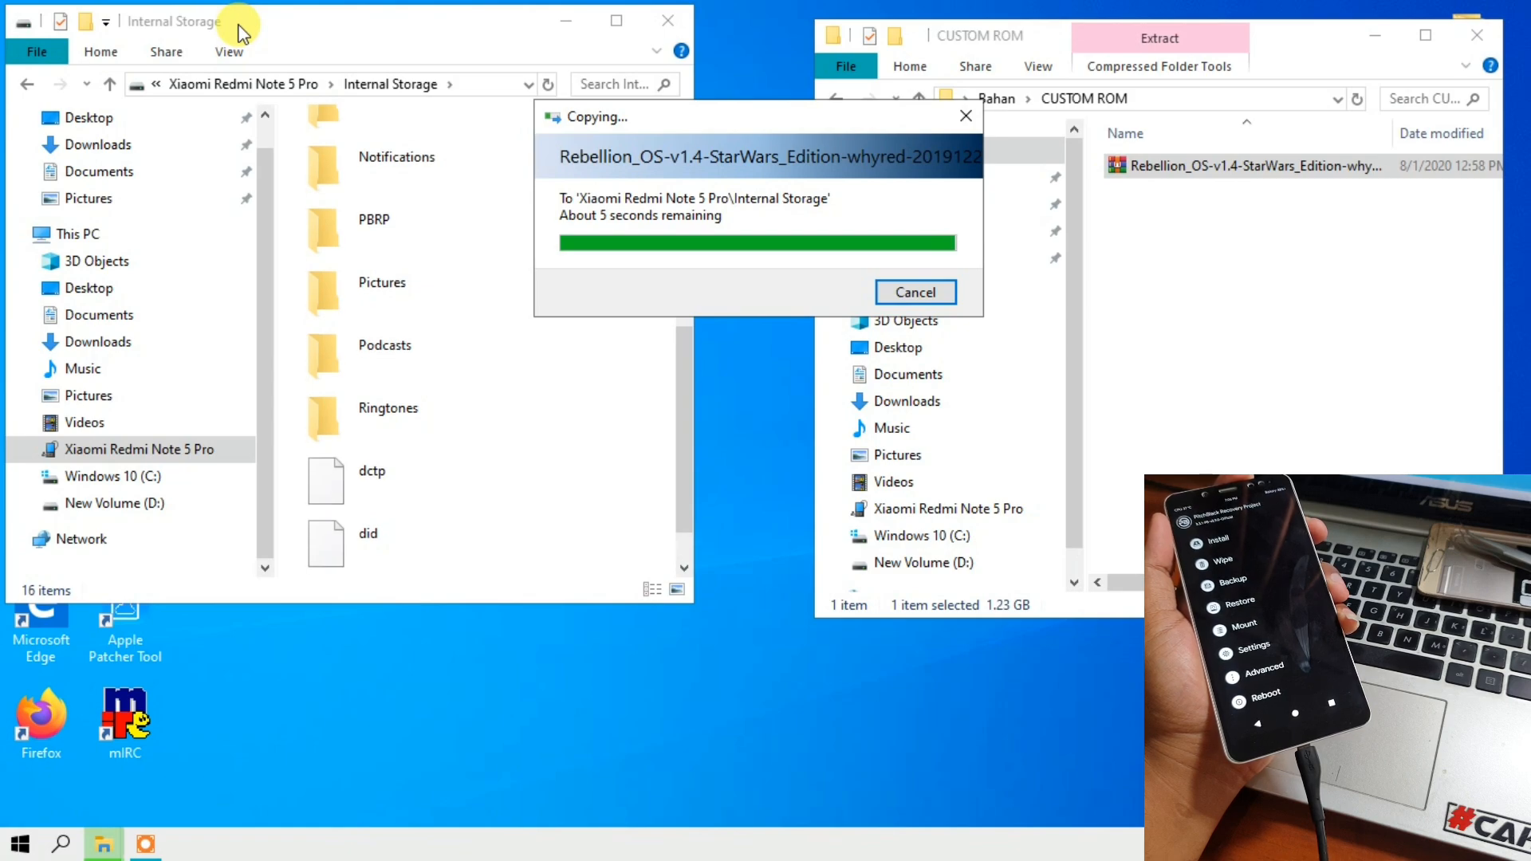
{"action": "scroll", "coordinate": [442, 356], "scroll_direction": "down", "scroll_amount": 2}
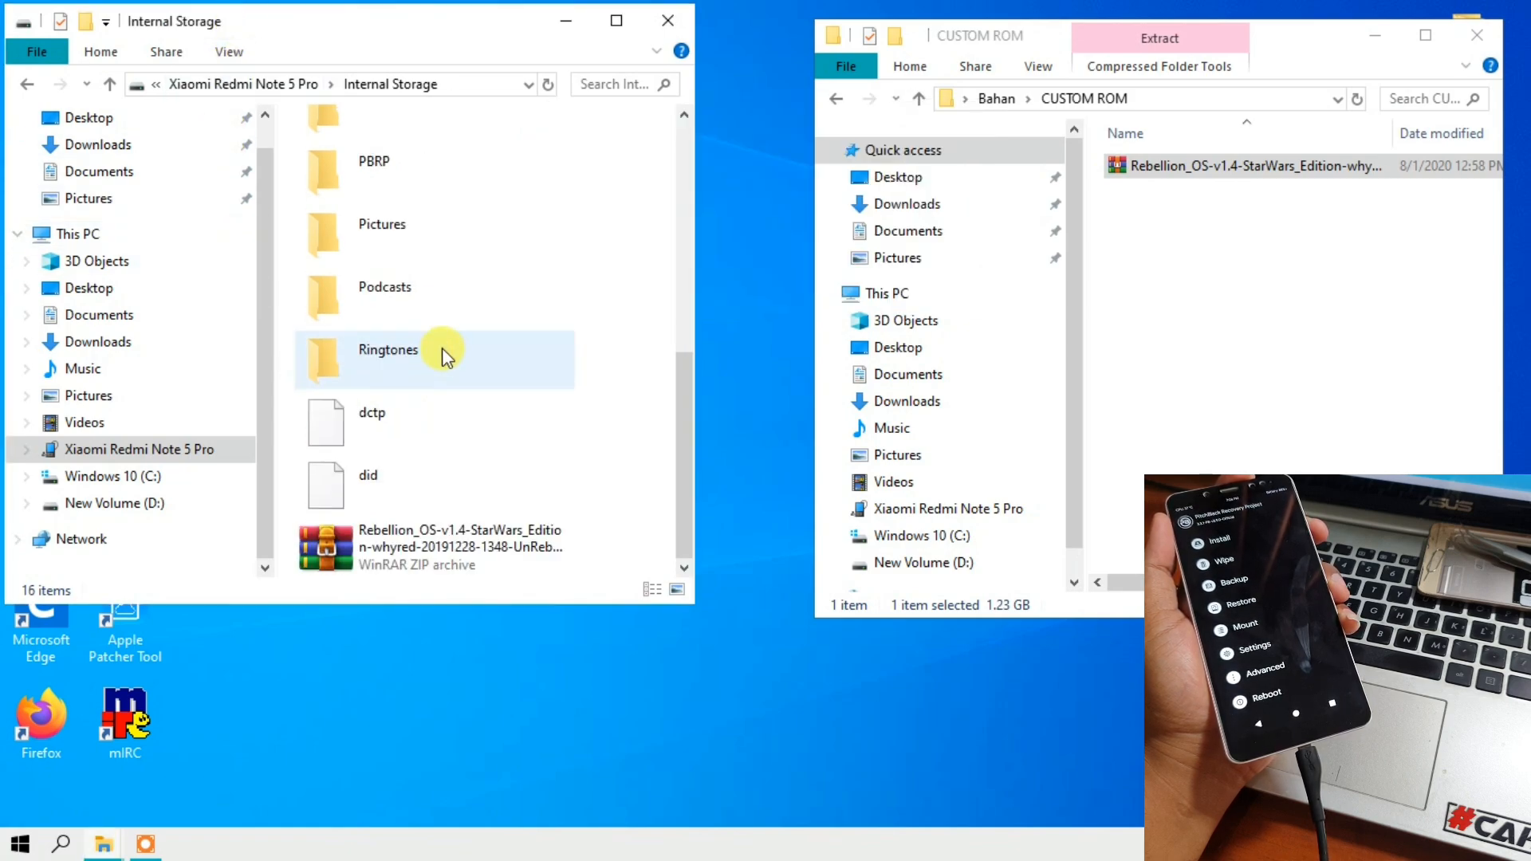
{"action": "left_click", "coordinate": [419, 550]}
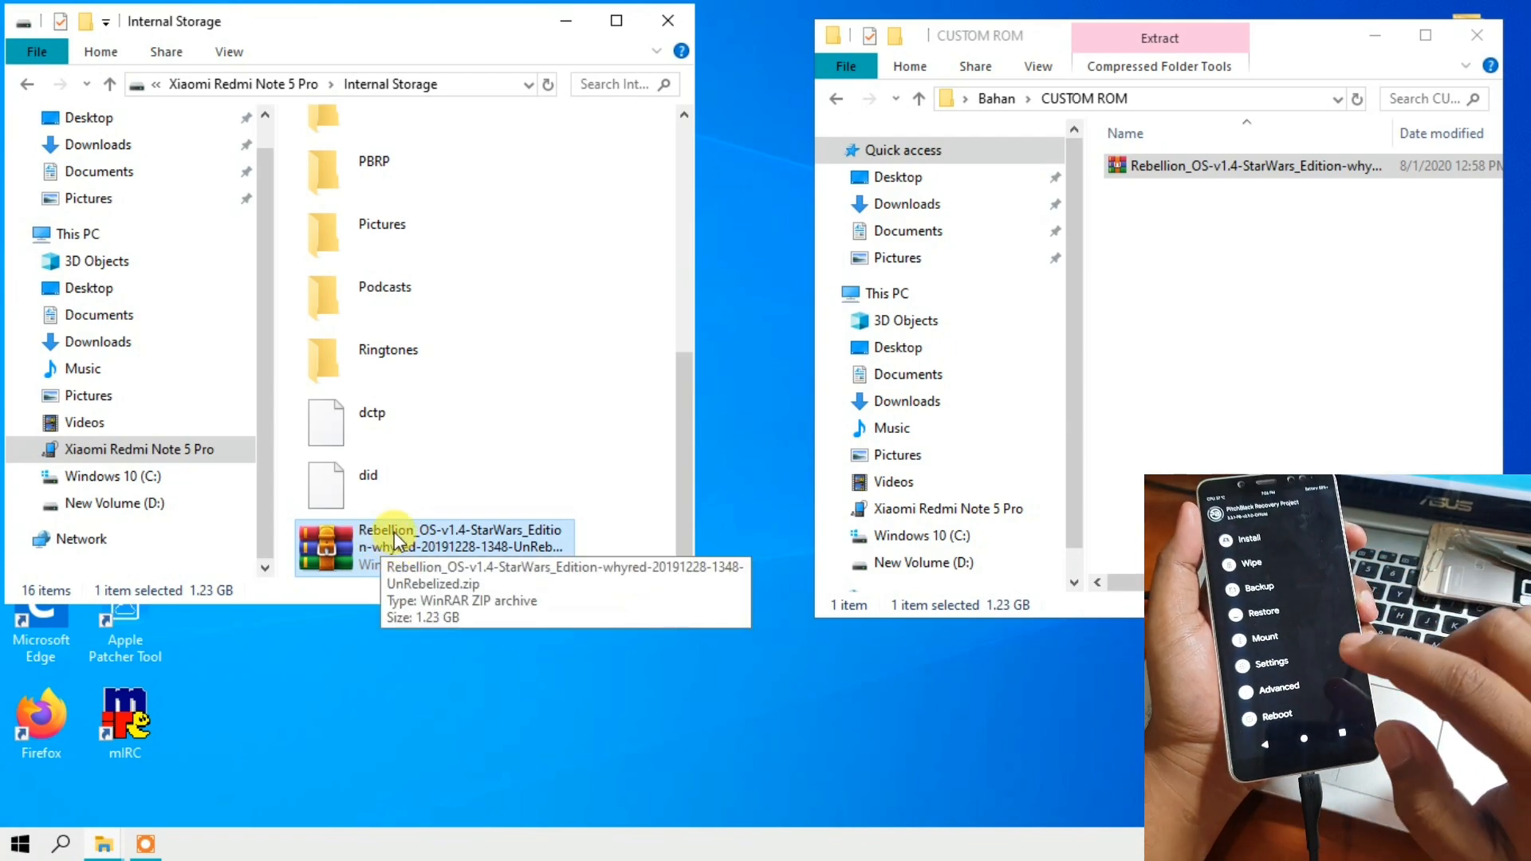
{"action": "left_click", "coordinate": [394, 532]}
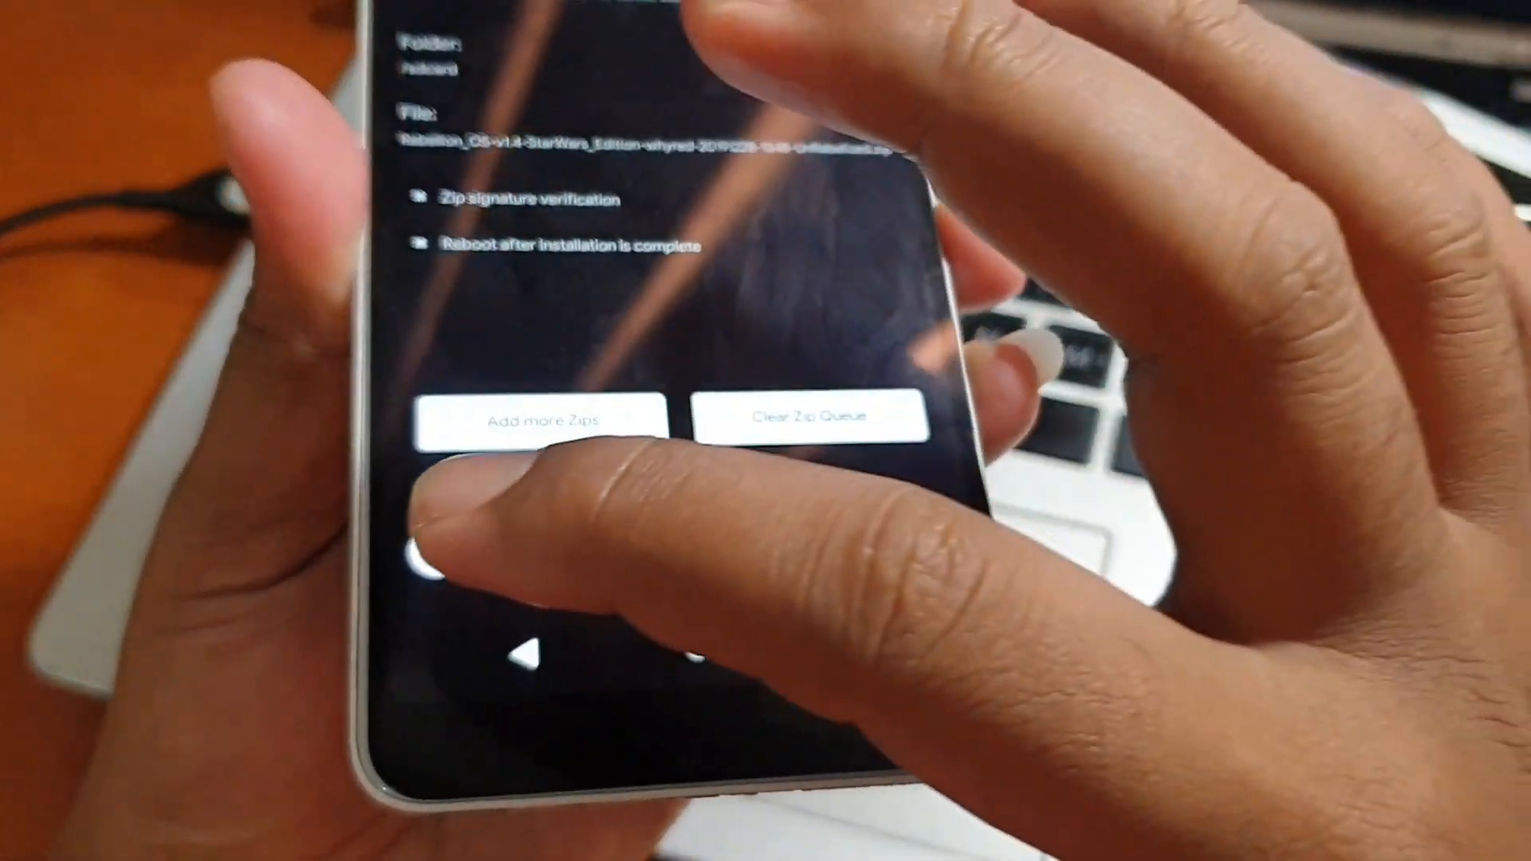
{"action": "left_click_drag", "start_coordinate": [374, 496], "coordinate": [877, 476]}
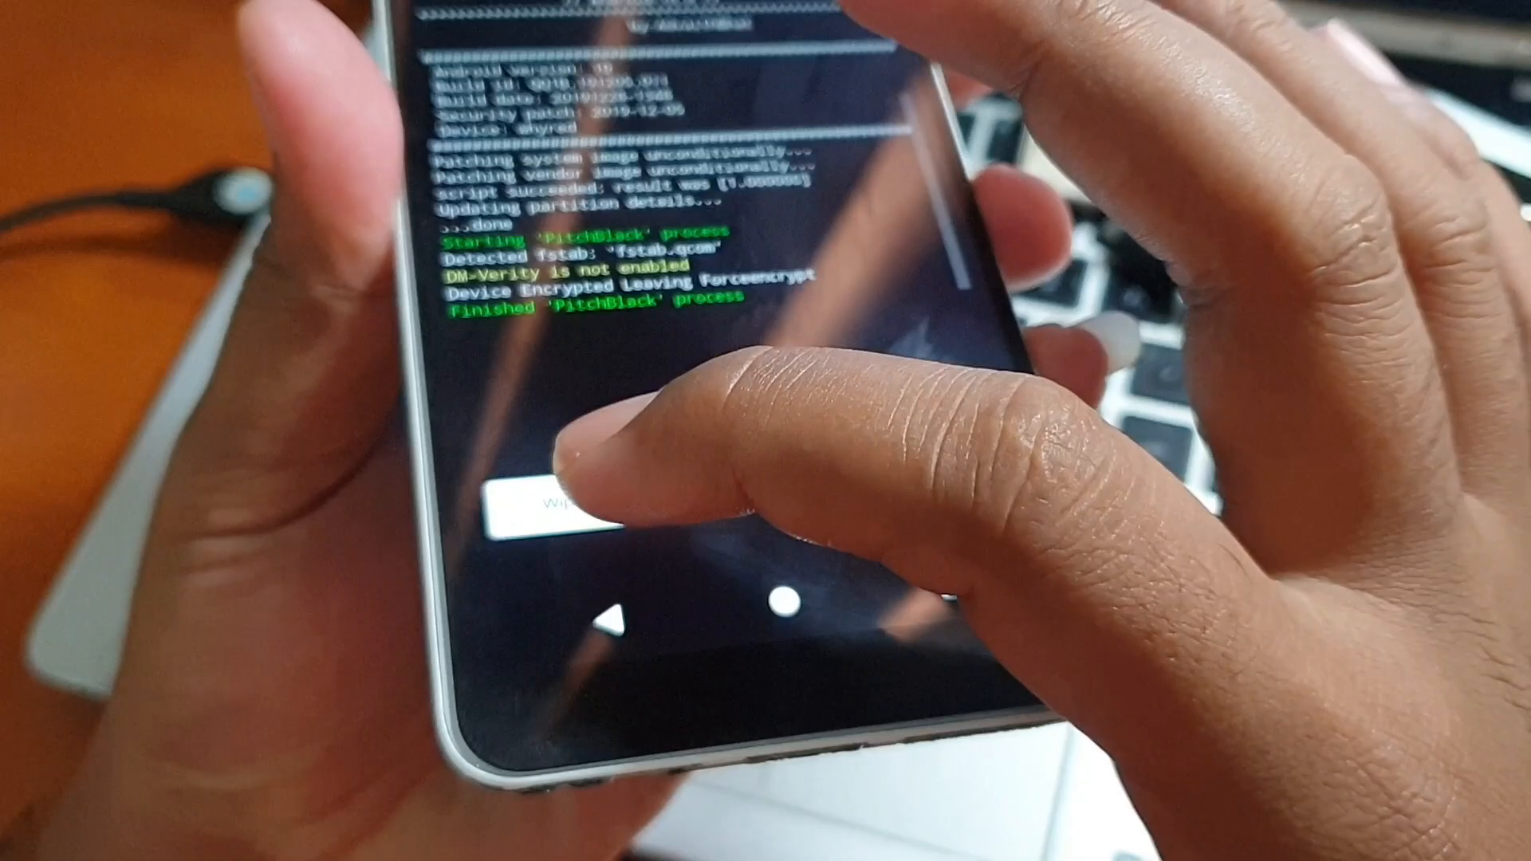
{"action": "left_click", "coordinate": [558, 503]}
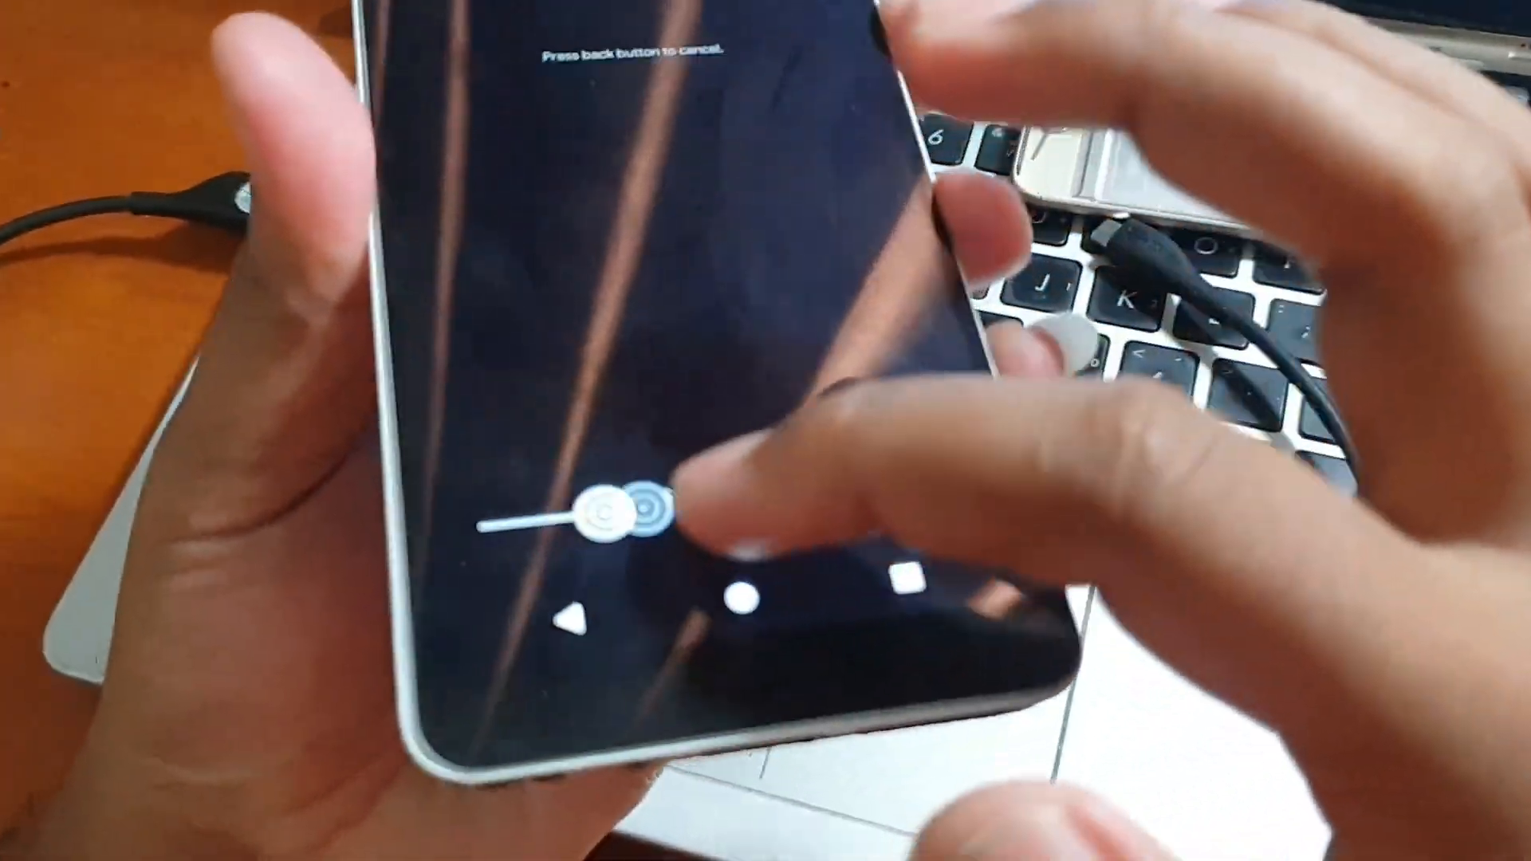
{"action": "left_click_drag", "start_coordinate": [615, 509], "coordinate": [923, 458]}
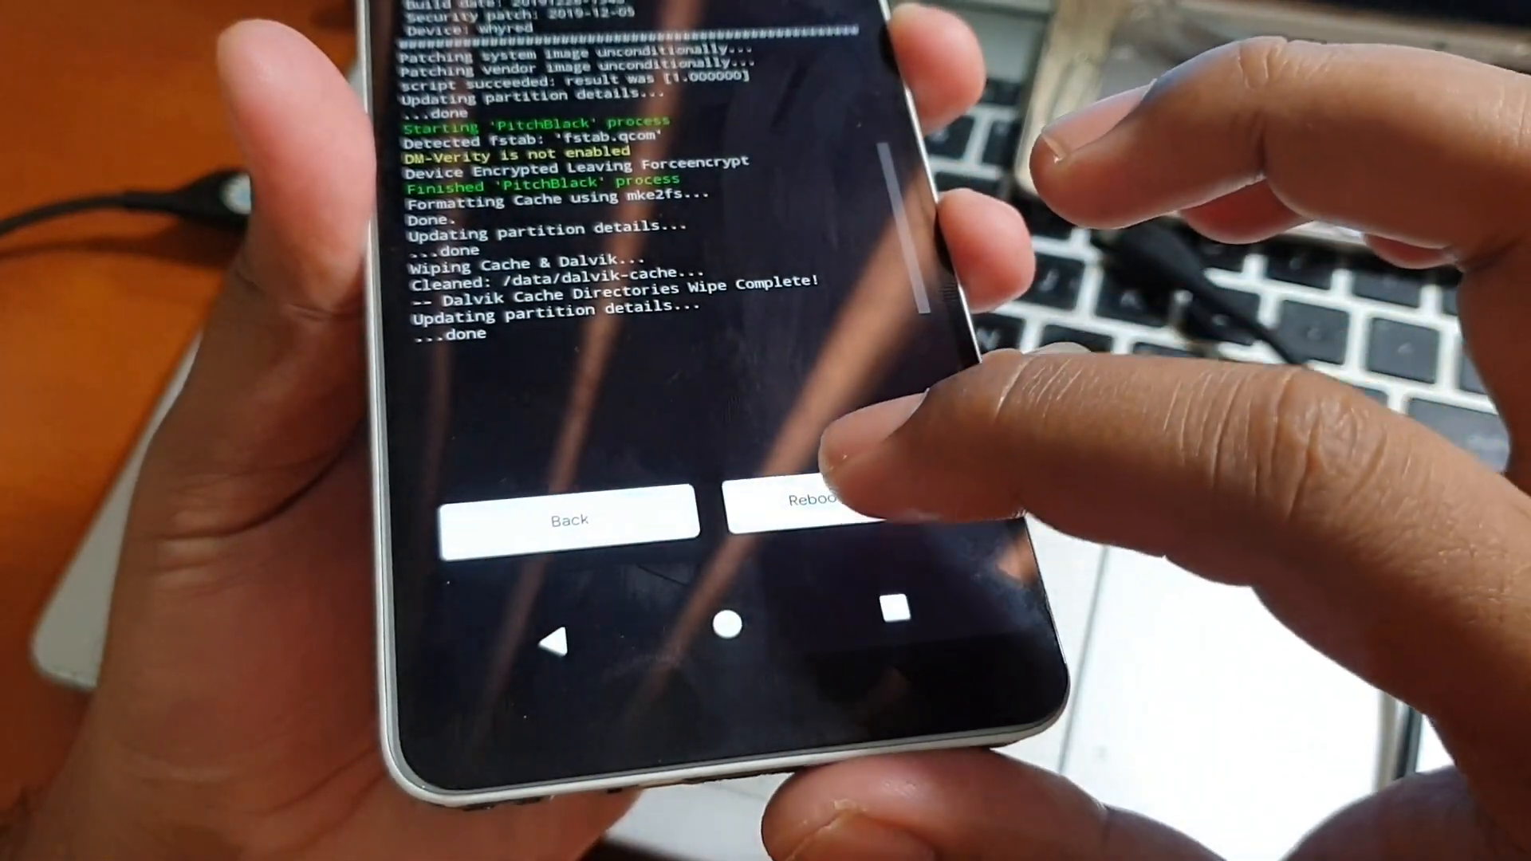
{"action": "left_click", "coordinate": [805, 502]}
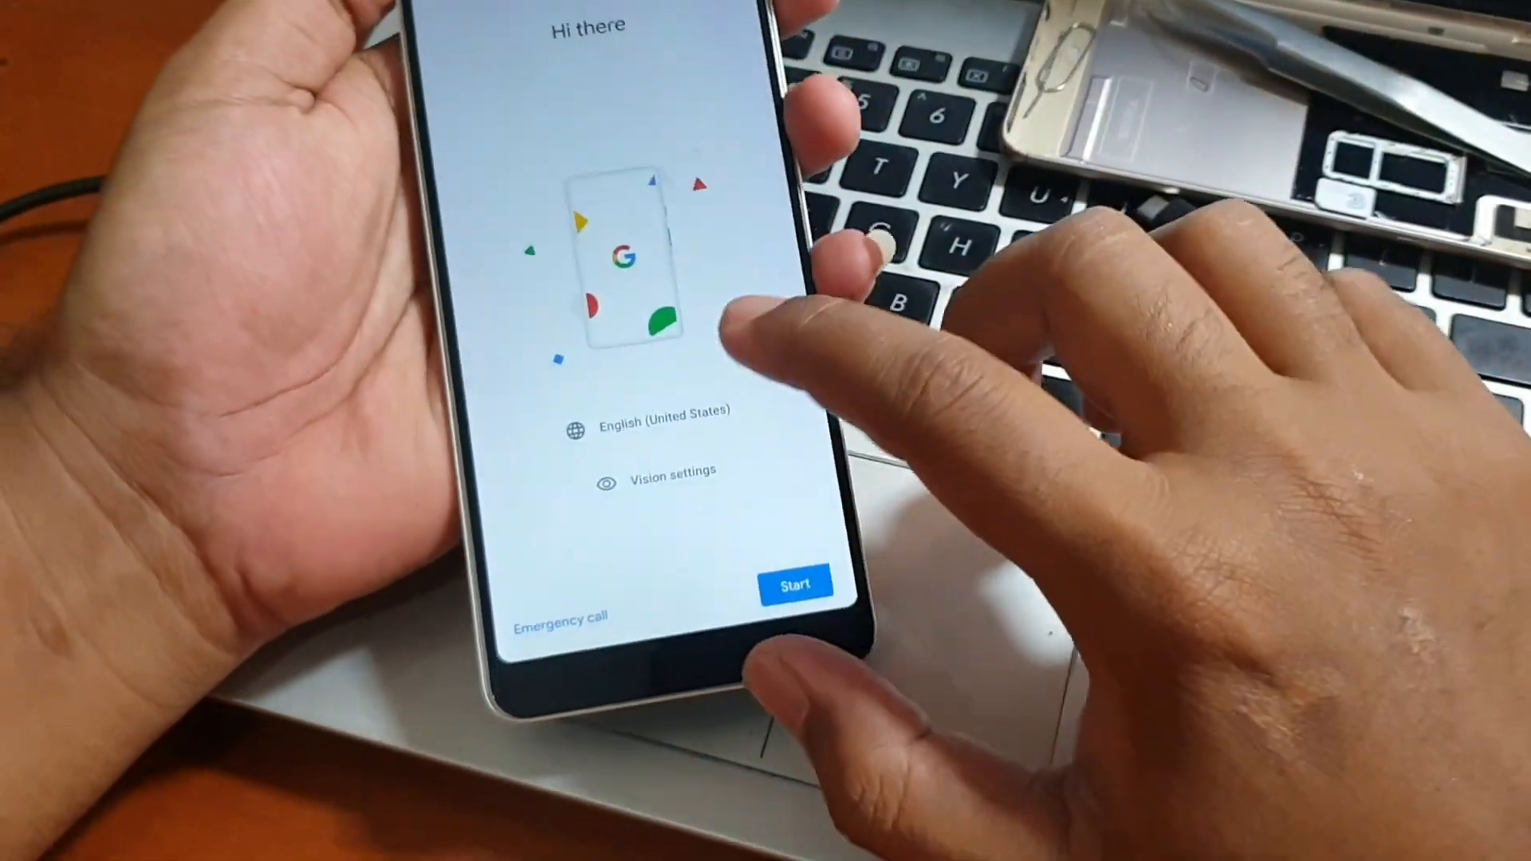
{"action": "left_click", "coordinate": [687, 414]}
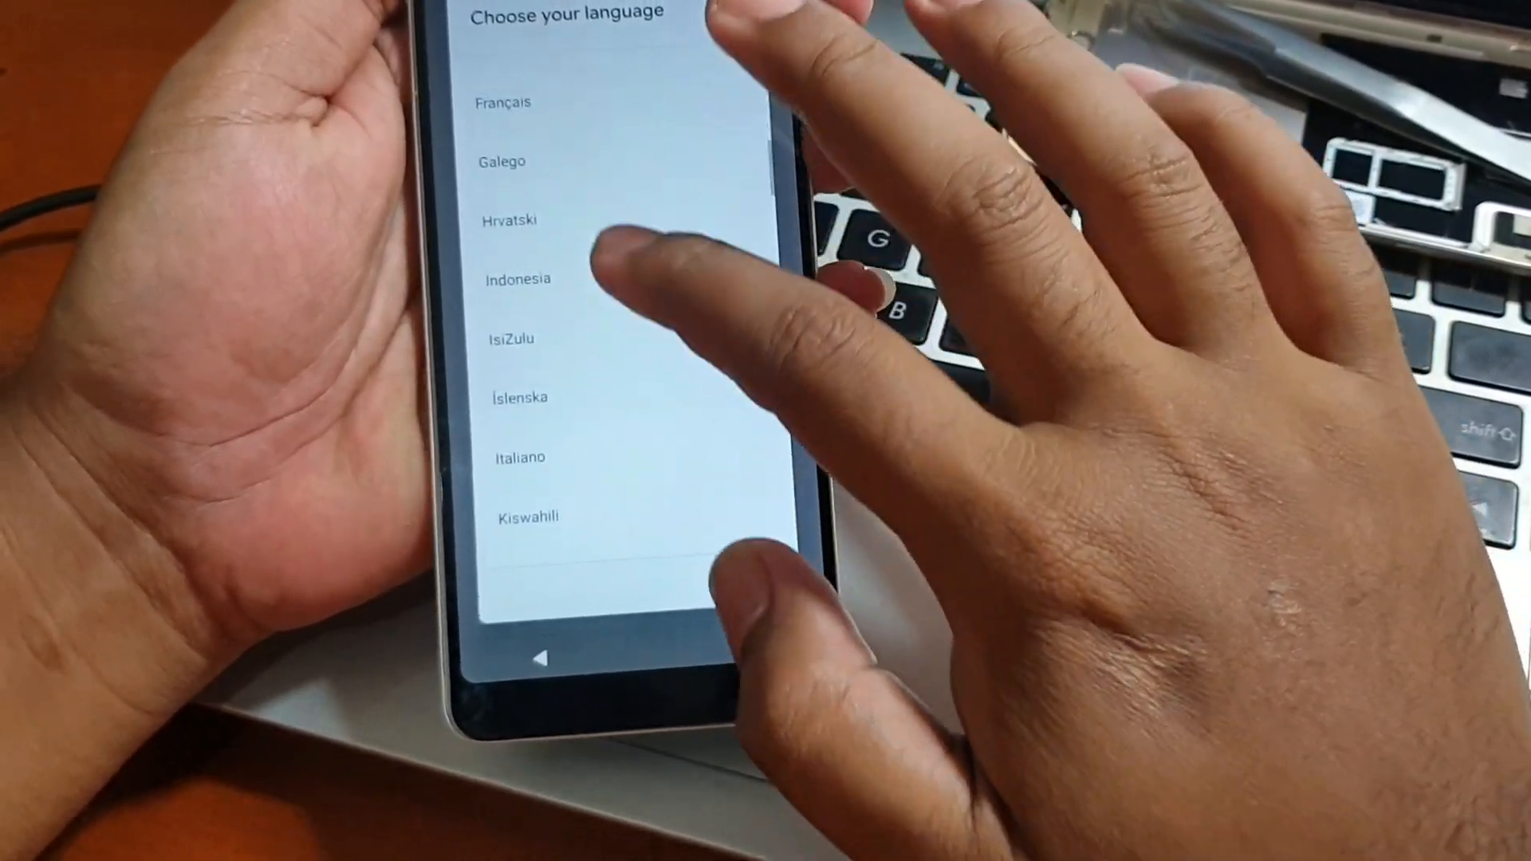
{"action": "left_click", "coordinate": [611, 275]}
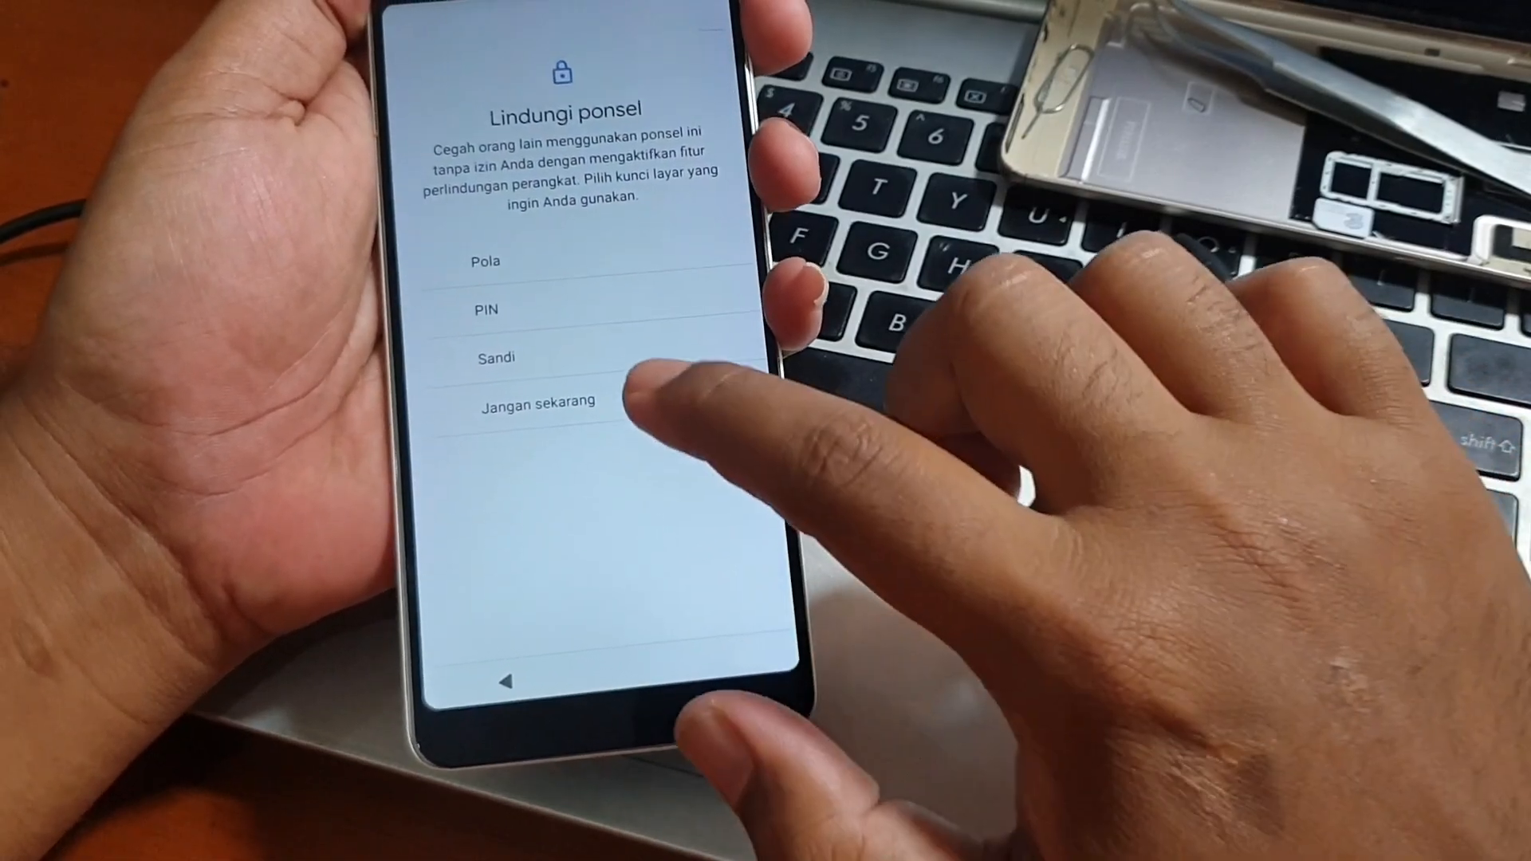
{"action": "left_click", "coordinate": [634, 389]}
{"action": "left_click", "coordinate": [668, 373]}
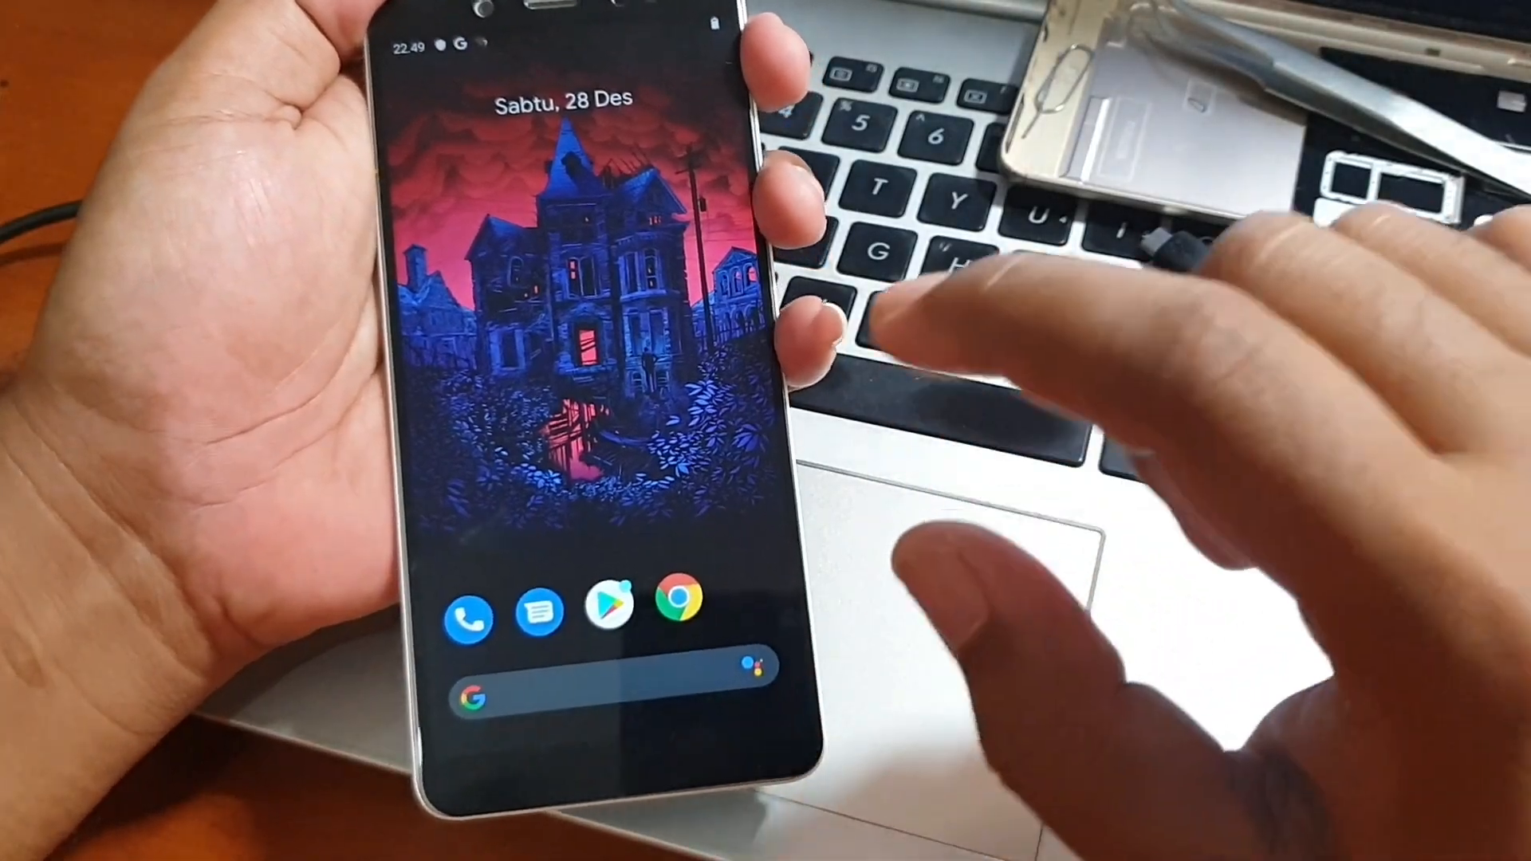
{"action": "left_click_drag", "start_coordinate": [718, 574], "coordinate": [758, 274]}
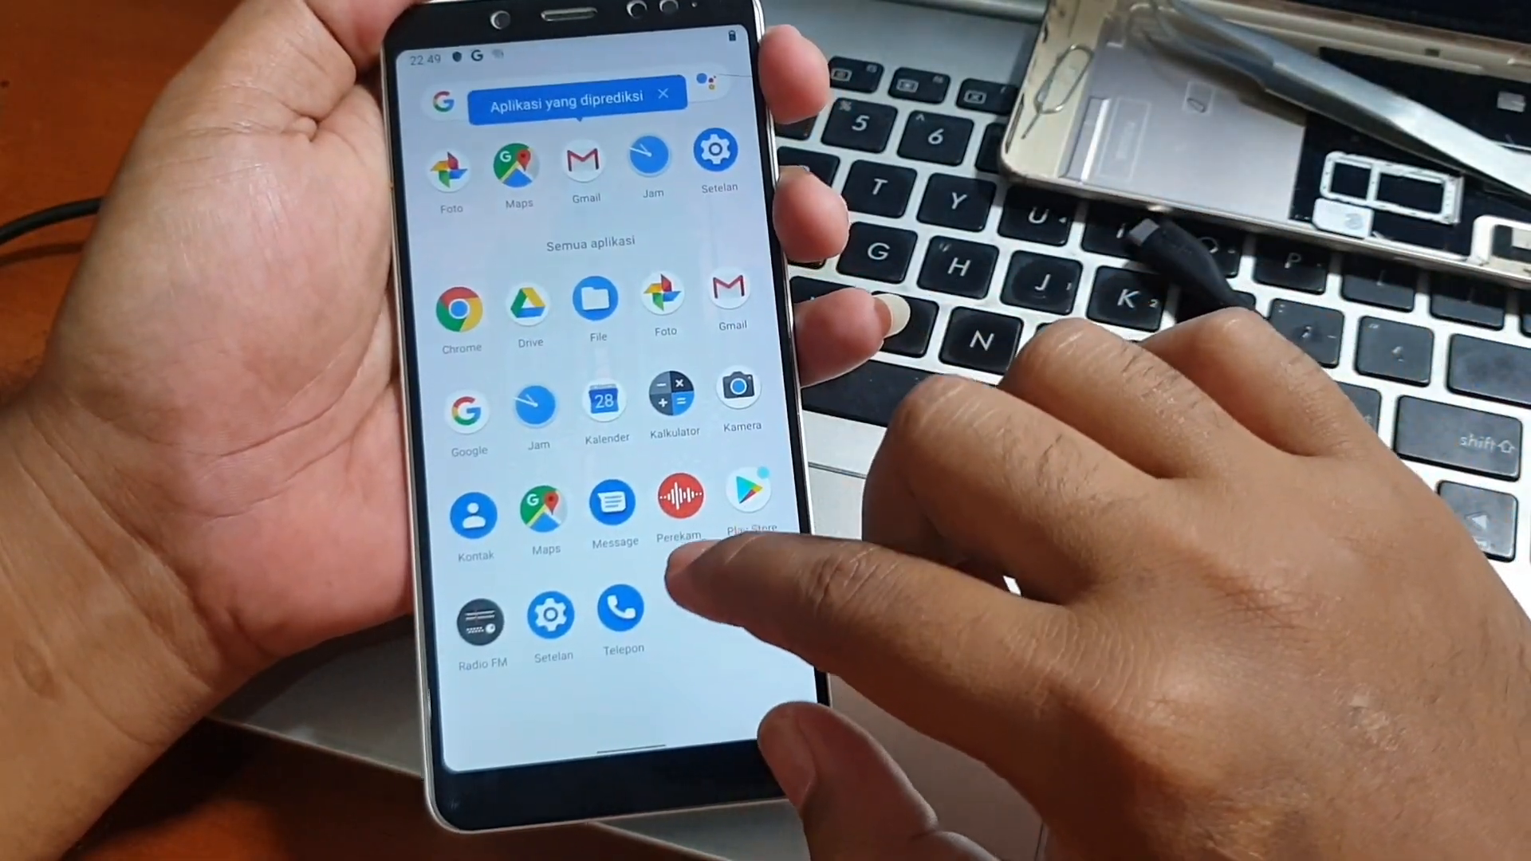
{"action": "left_click_drag", "start_coordinate": [678, 574], "coordinate": [718, 718]}
{"action": "left_click_drag", "start_coordinate": [741, 574], "coordinate": [729, 331]}
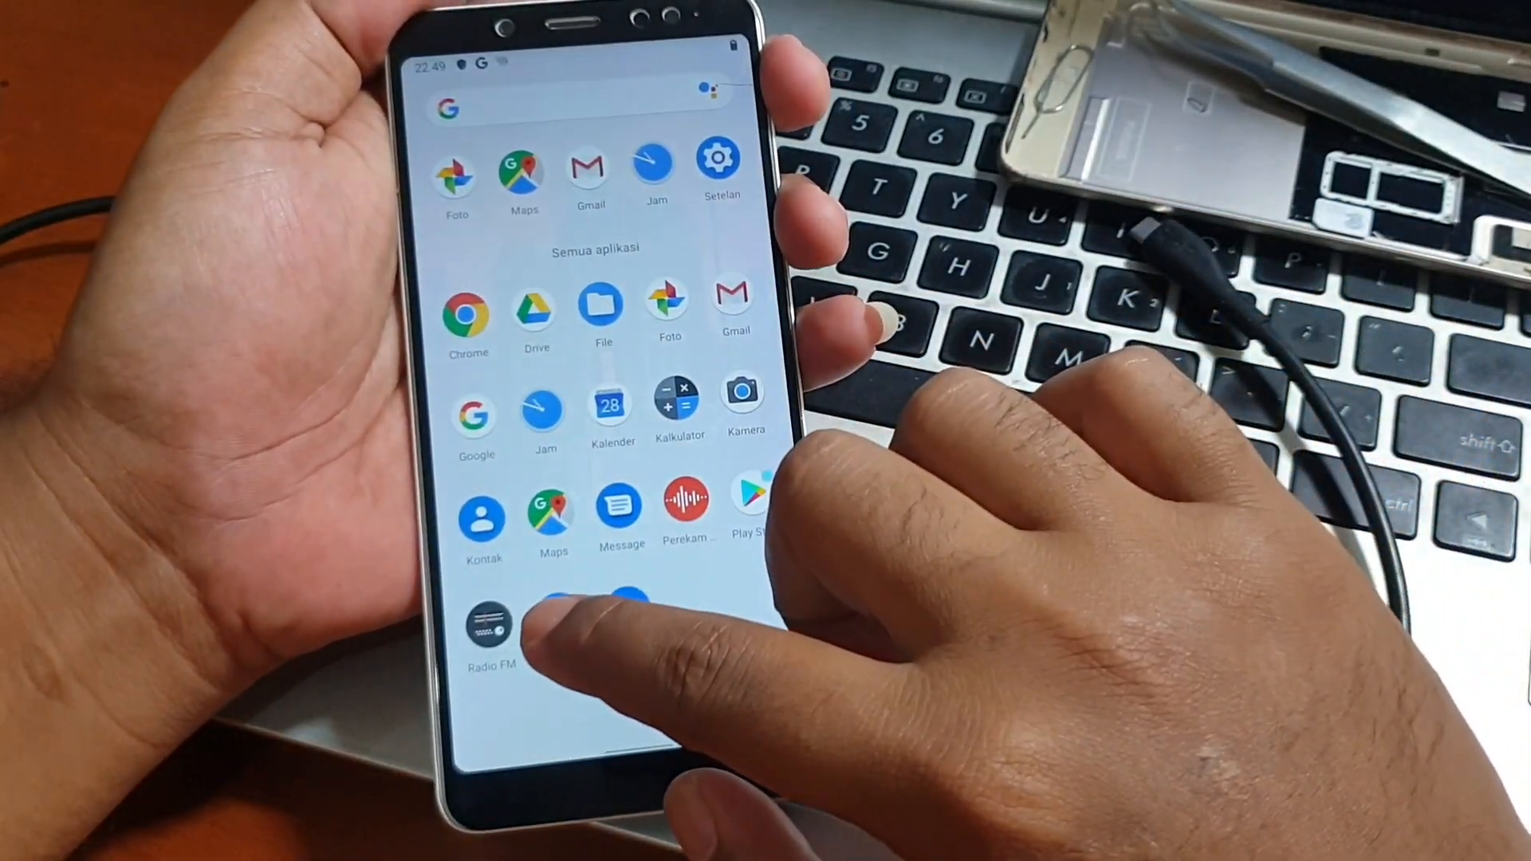
{"action": "left_click_drag", "start_coordinate": [555, 618], "coordinate": [730, 550]}
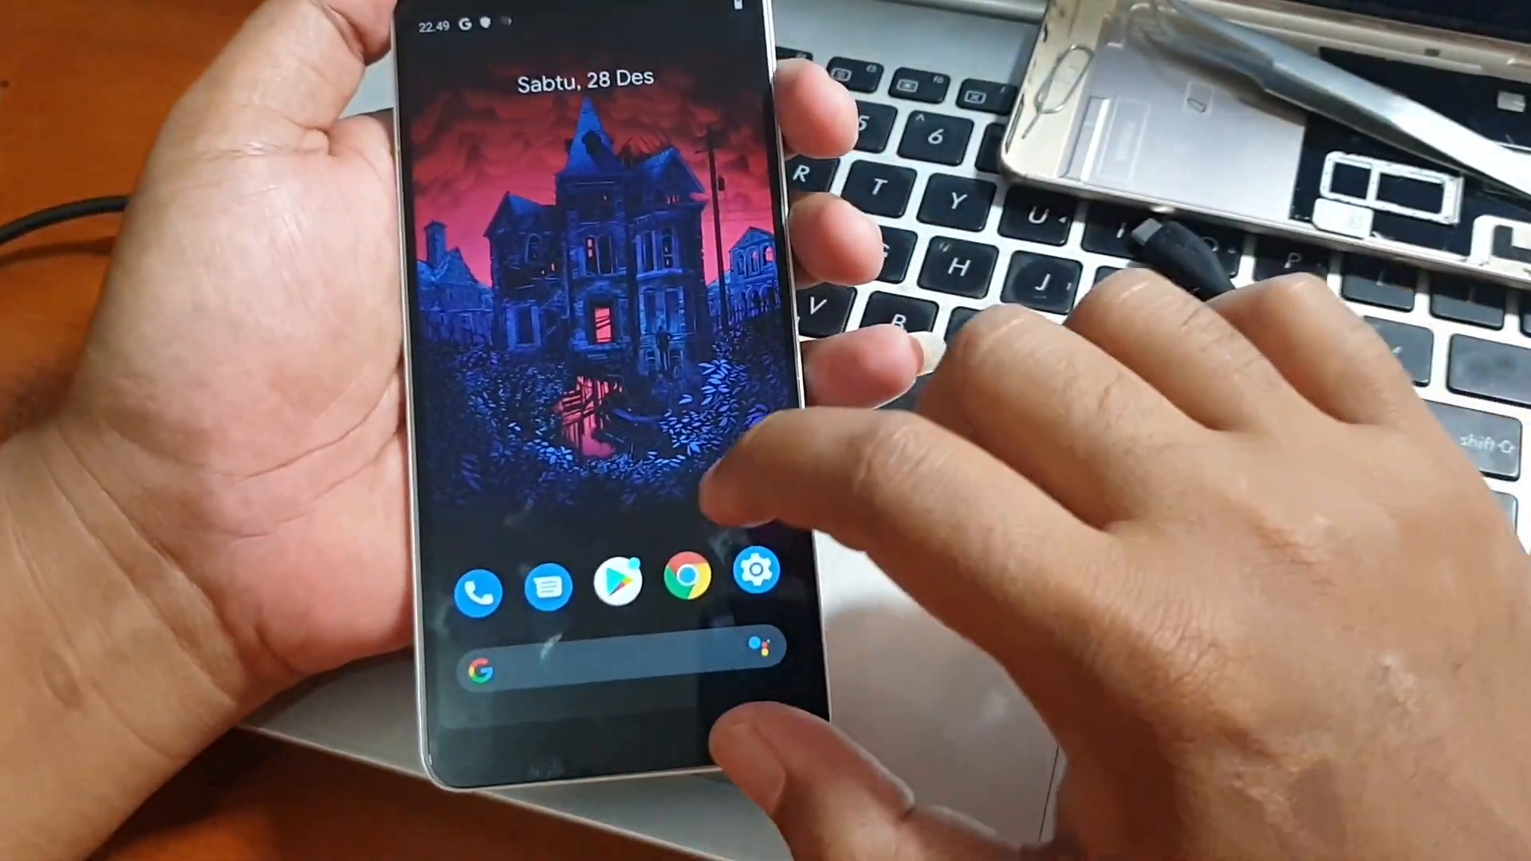
{"action": "left_click", "coordinate": [756, 569]}
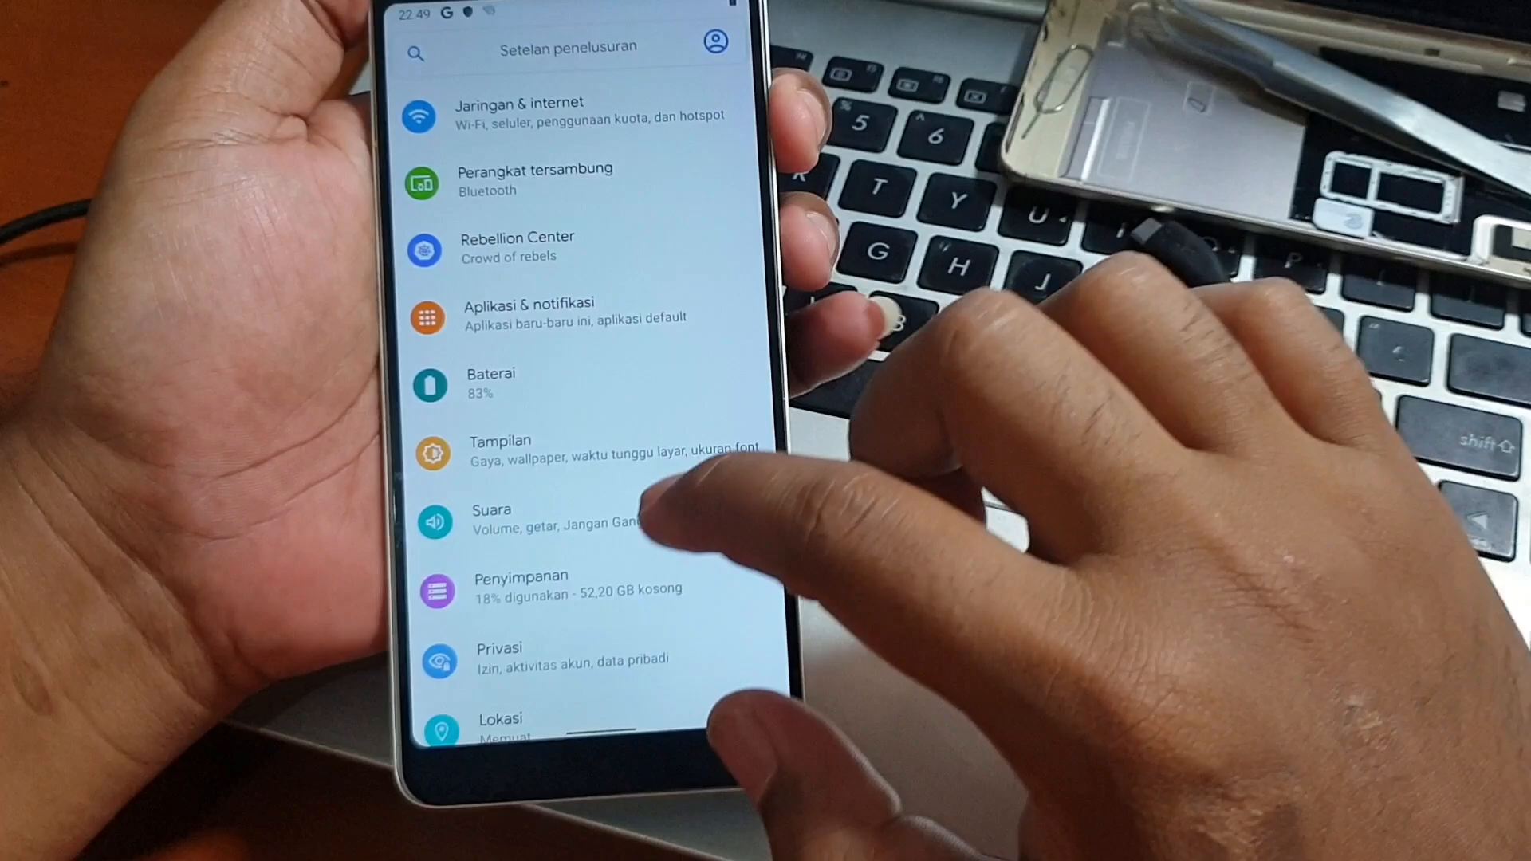
{"action": "left_click_drag", "start_coordinate": [670, 511], "coordinate": [678, 391]}
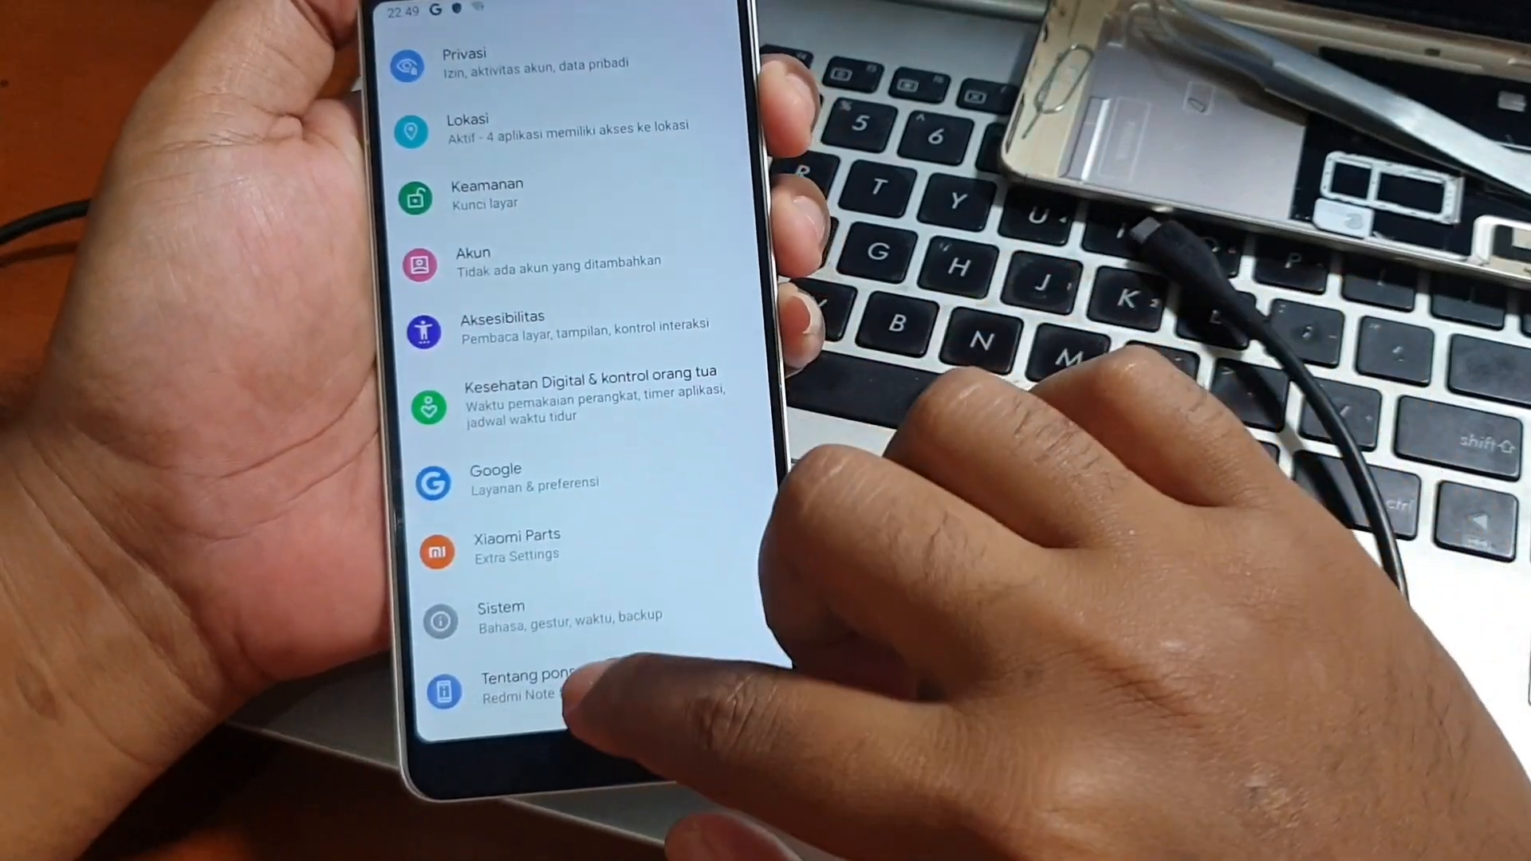